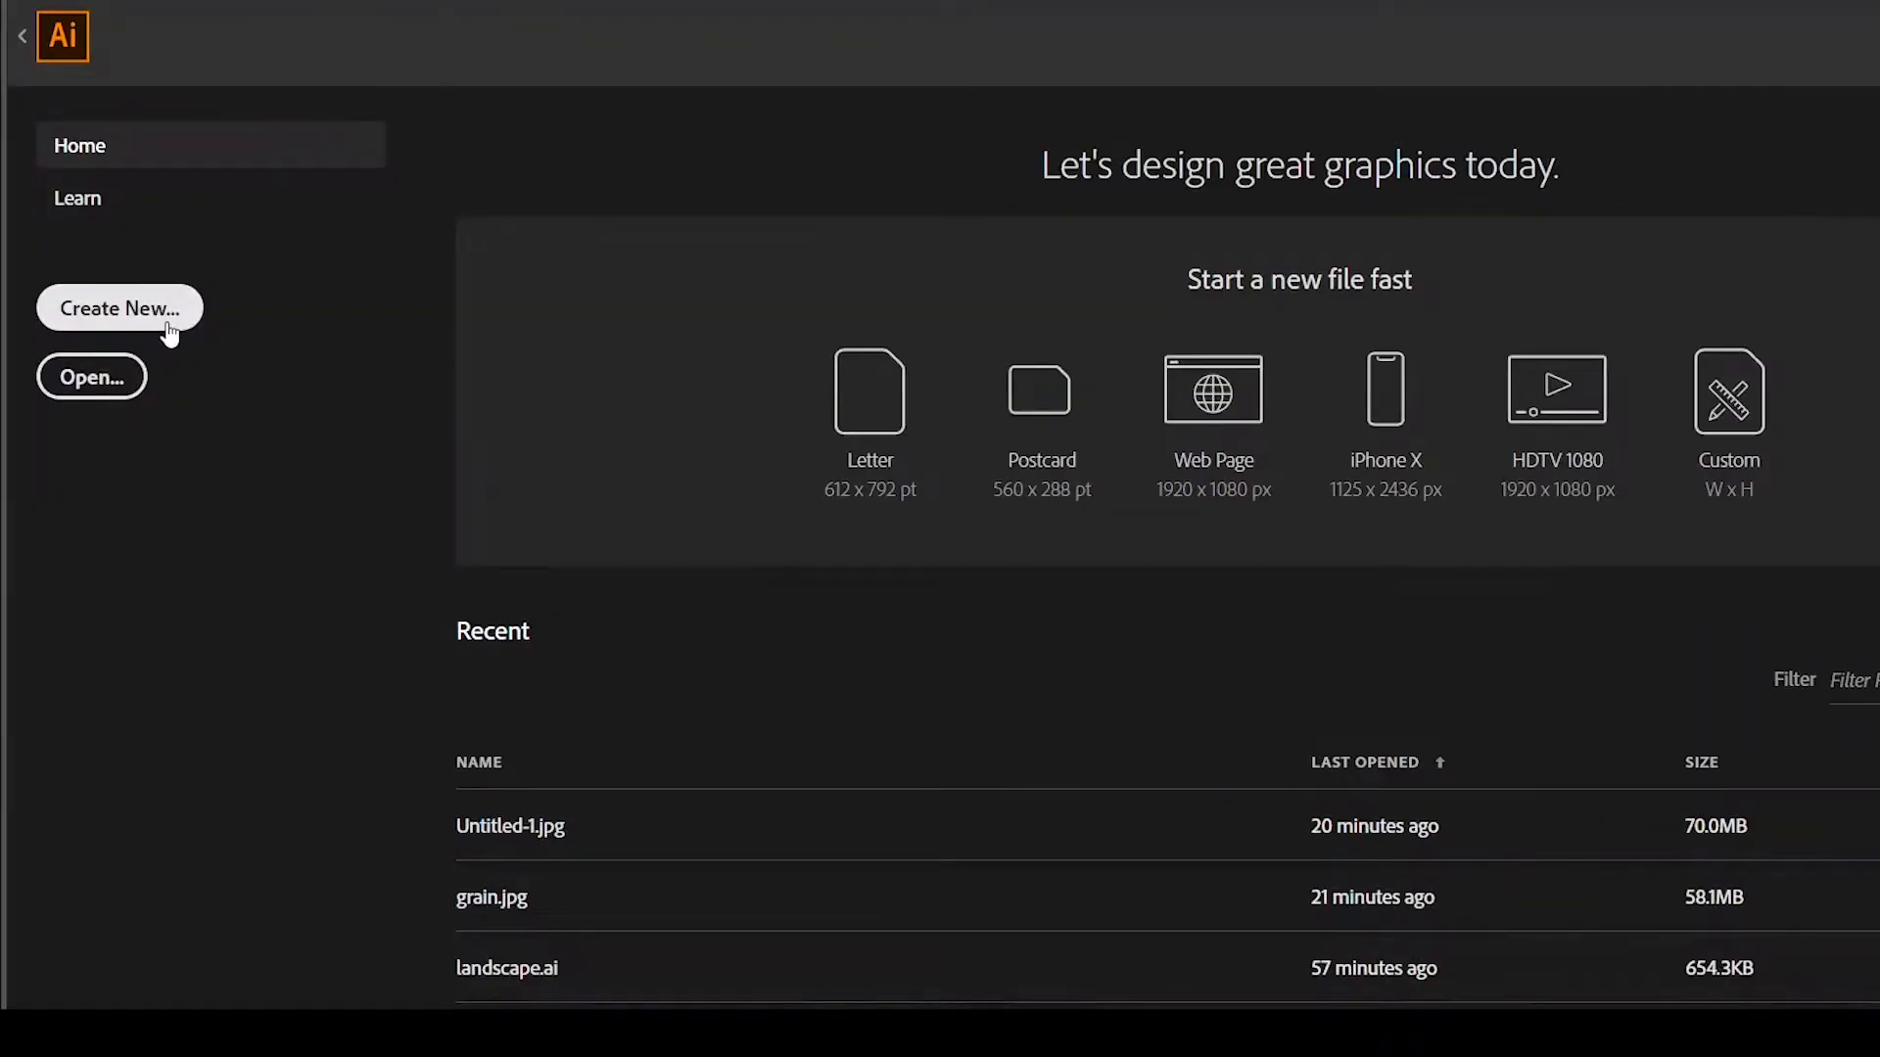
Create a new 1920 x 1080 px document.
{"action": "left_click", "coordinate": [168, 331]}
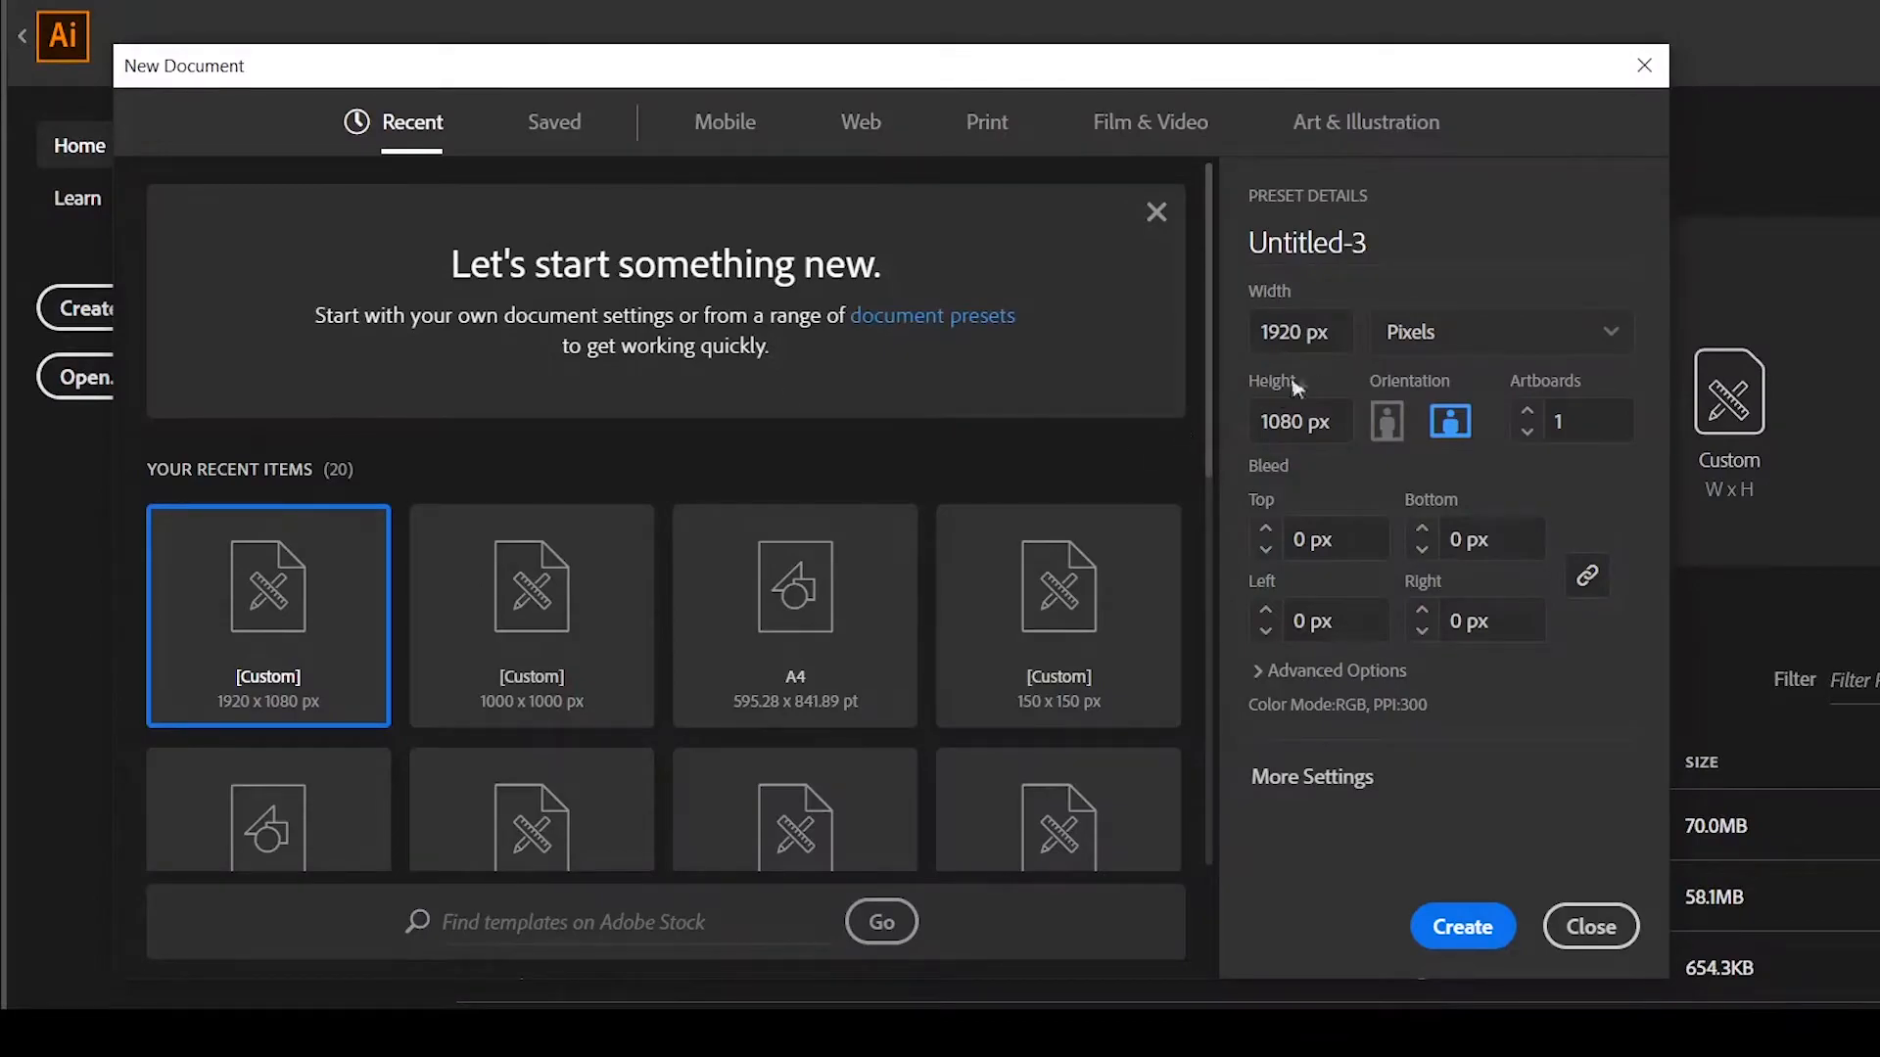
{"action": "left_click_drag", "start_coordinate": [1303, 333], "coordinate": [1233, 347]}
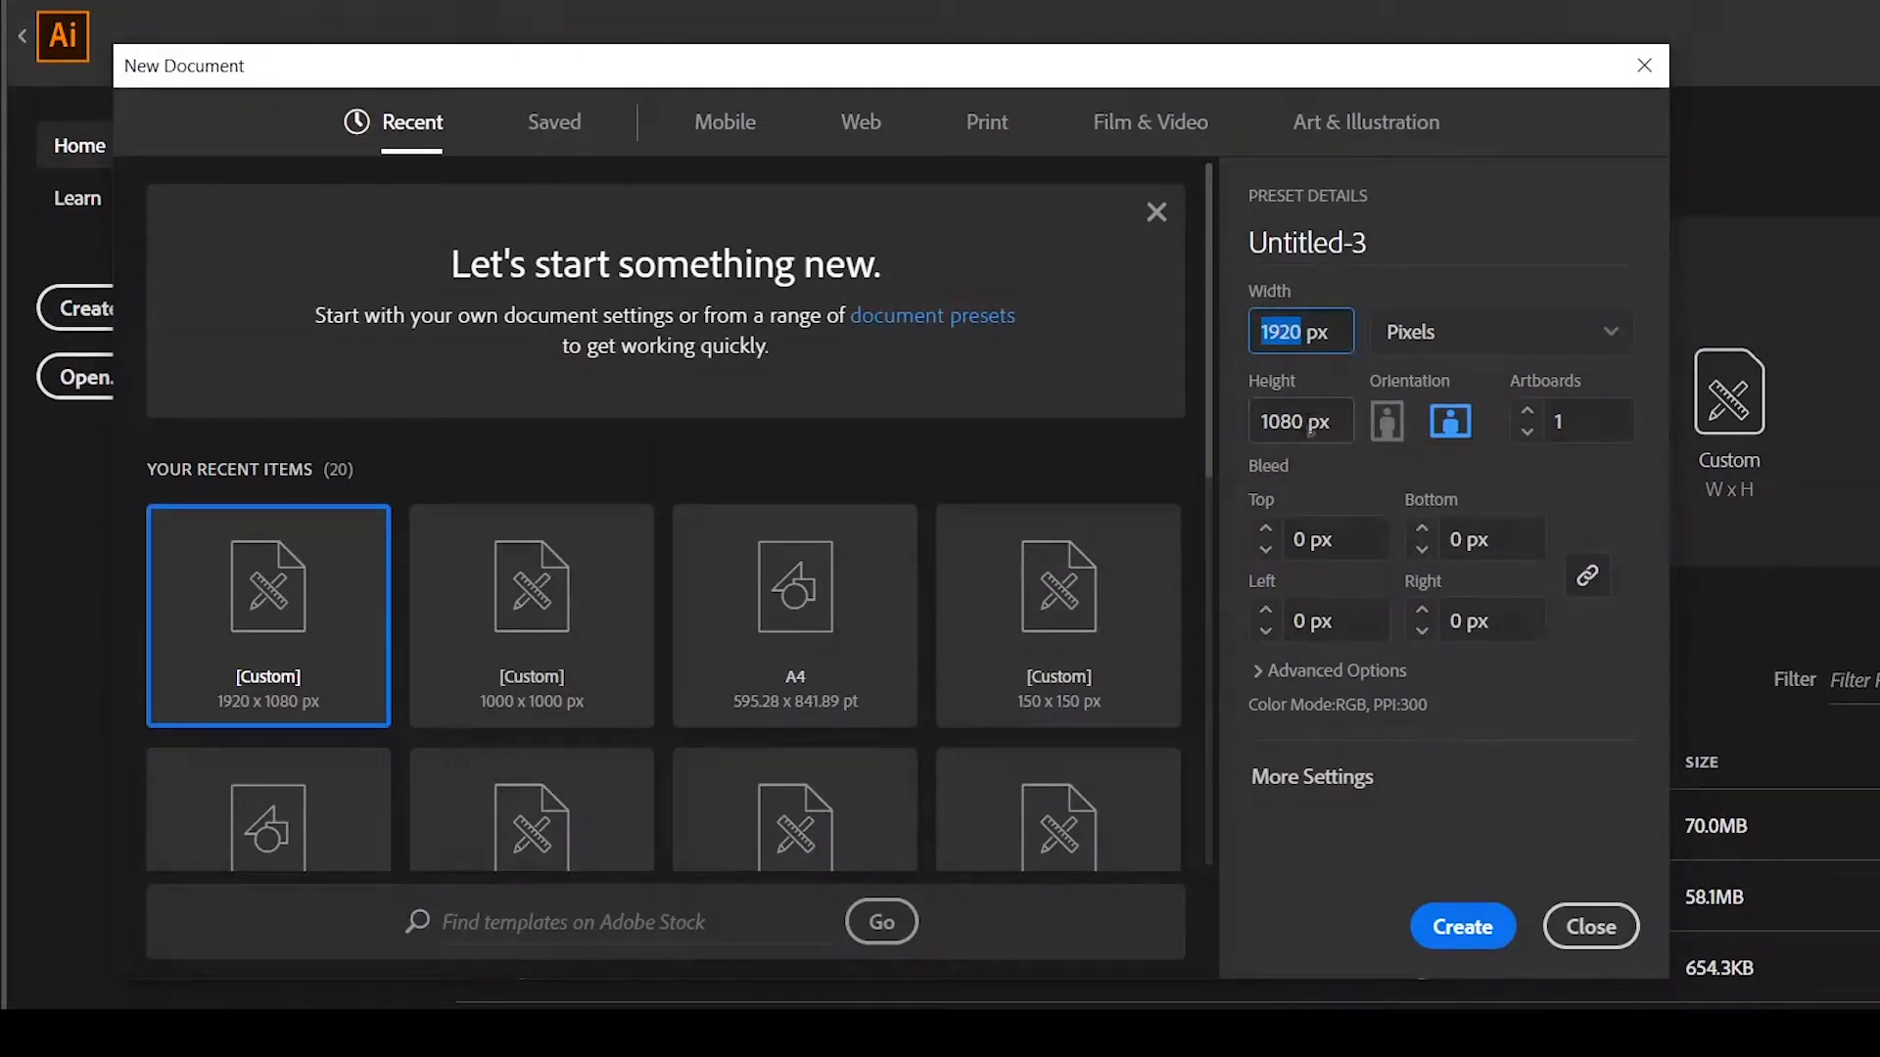
{"action": "left_click_drag", "start_coordinate": [1310, 429], "coordinate": [1236, 420]}
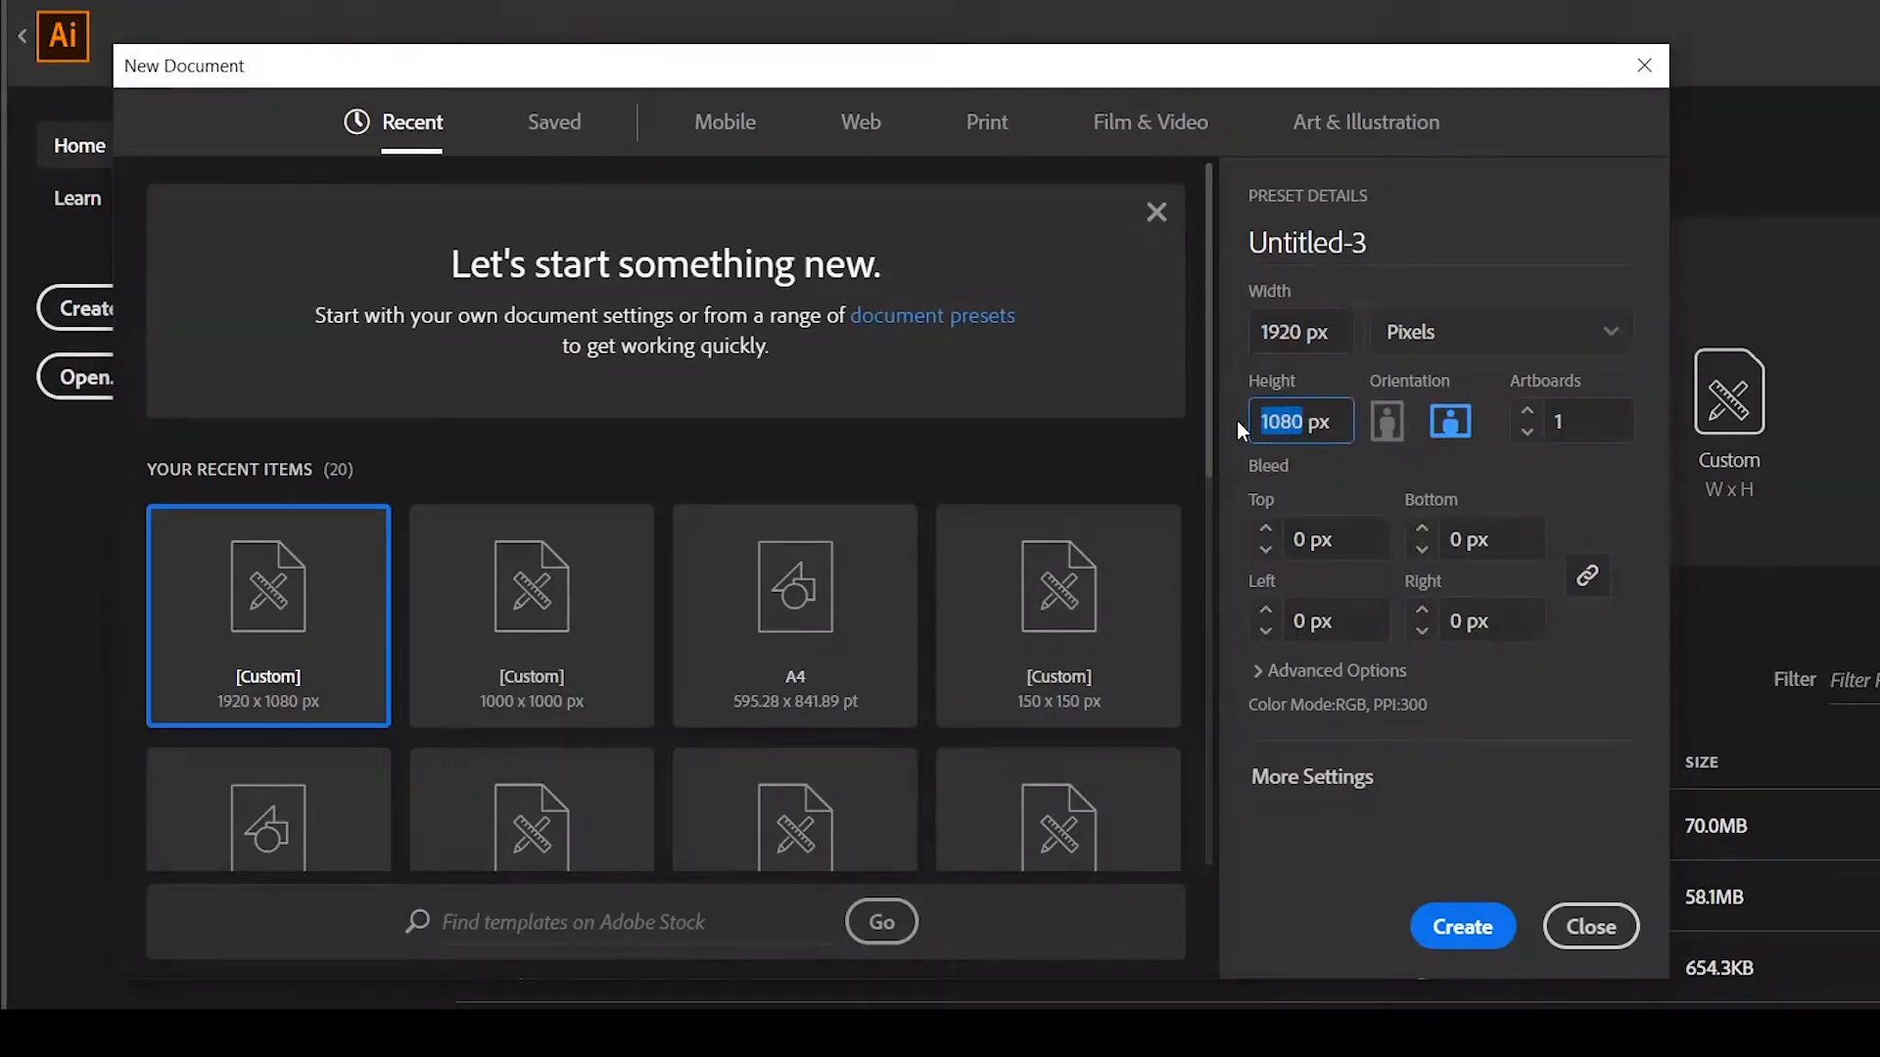
{"action": "left_click", "coordinate": [1455, 931]}
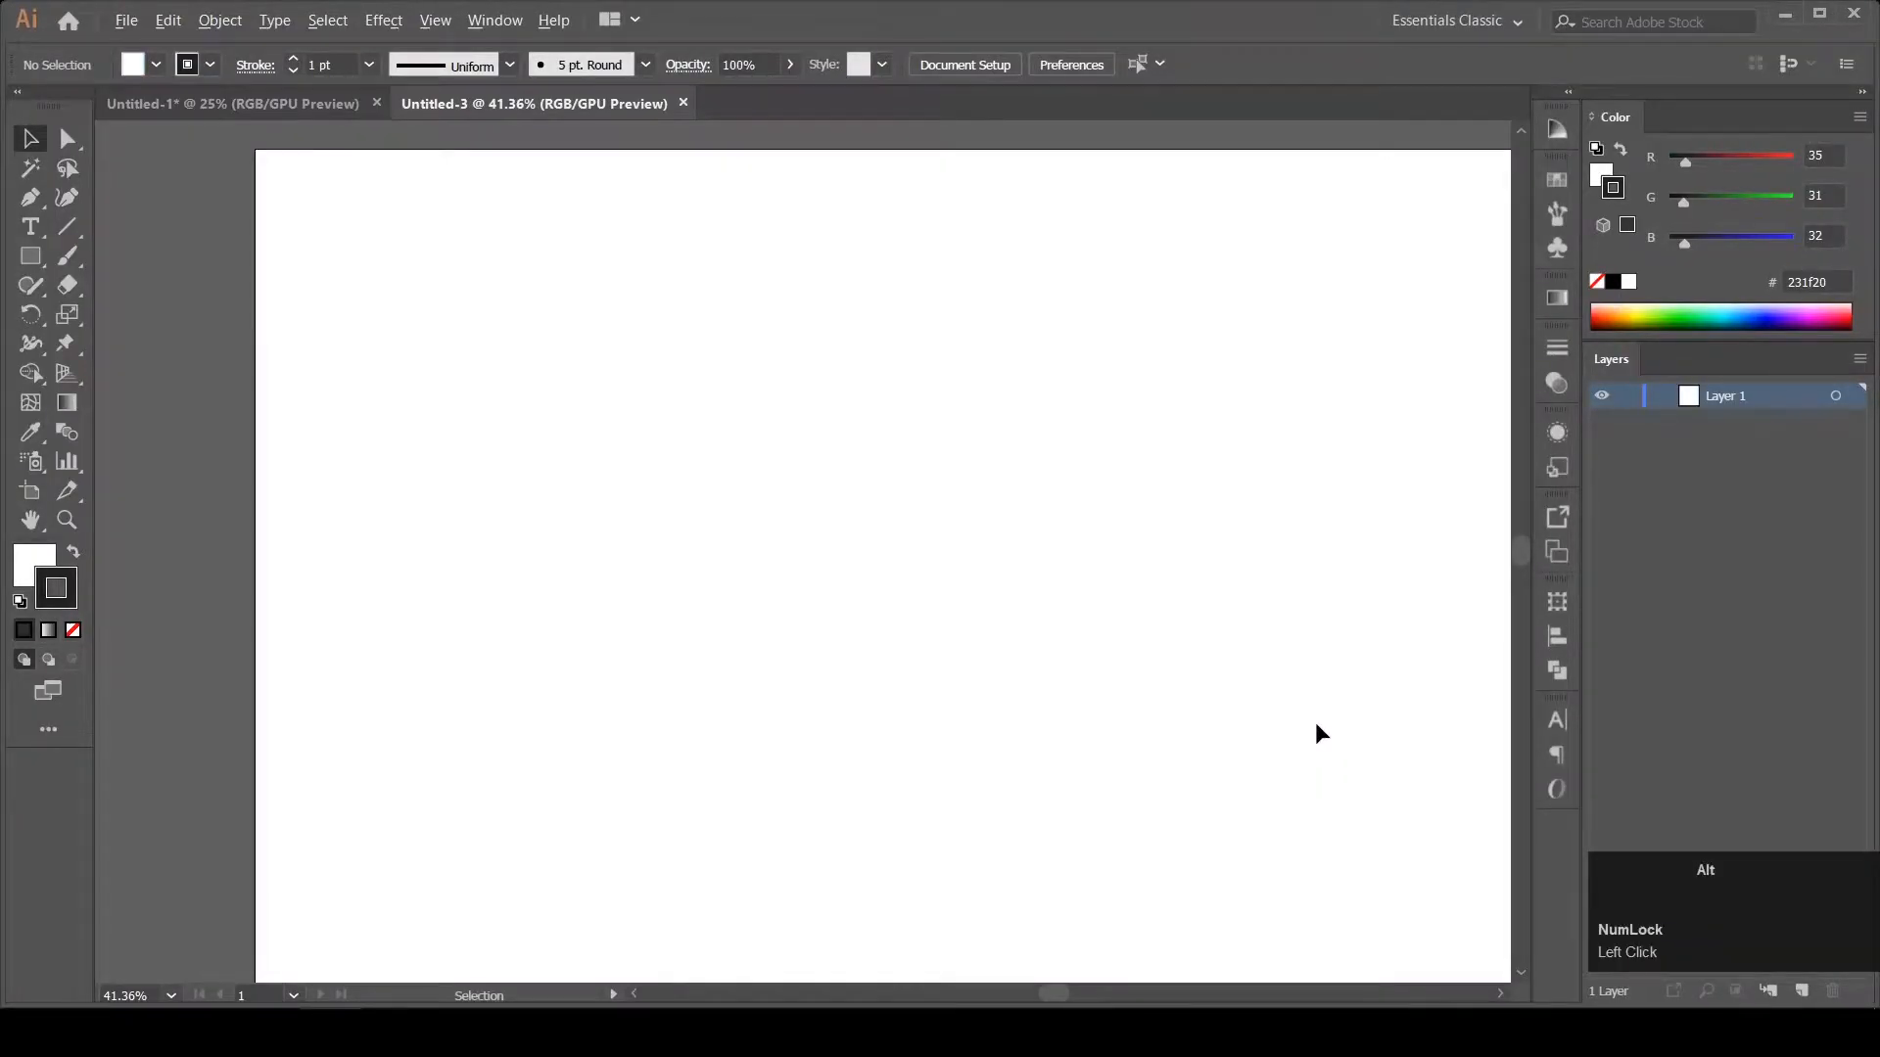
Draw a square of about 130 px near the artboard's centre and rotate it 45° into a diamond.
{"action": "scroll", "coordinate": [1316, 725], "scroll_direction": "down", "scroll_amount": 1}
{"action": "left_click_drag", "start_coordinate": [1316, 726], "coordinate": [1094, 665]}
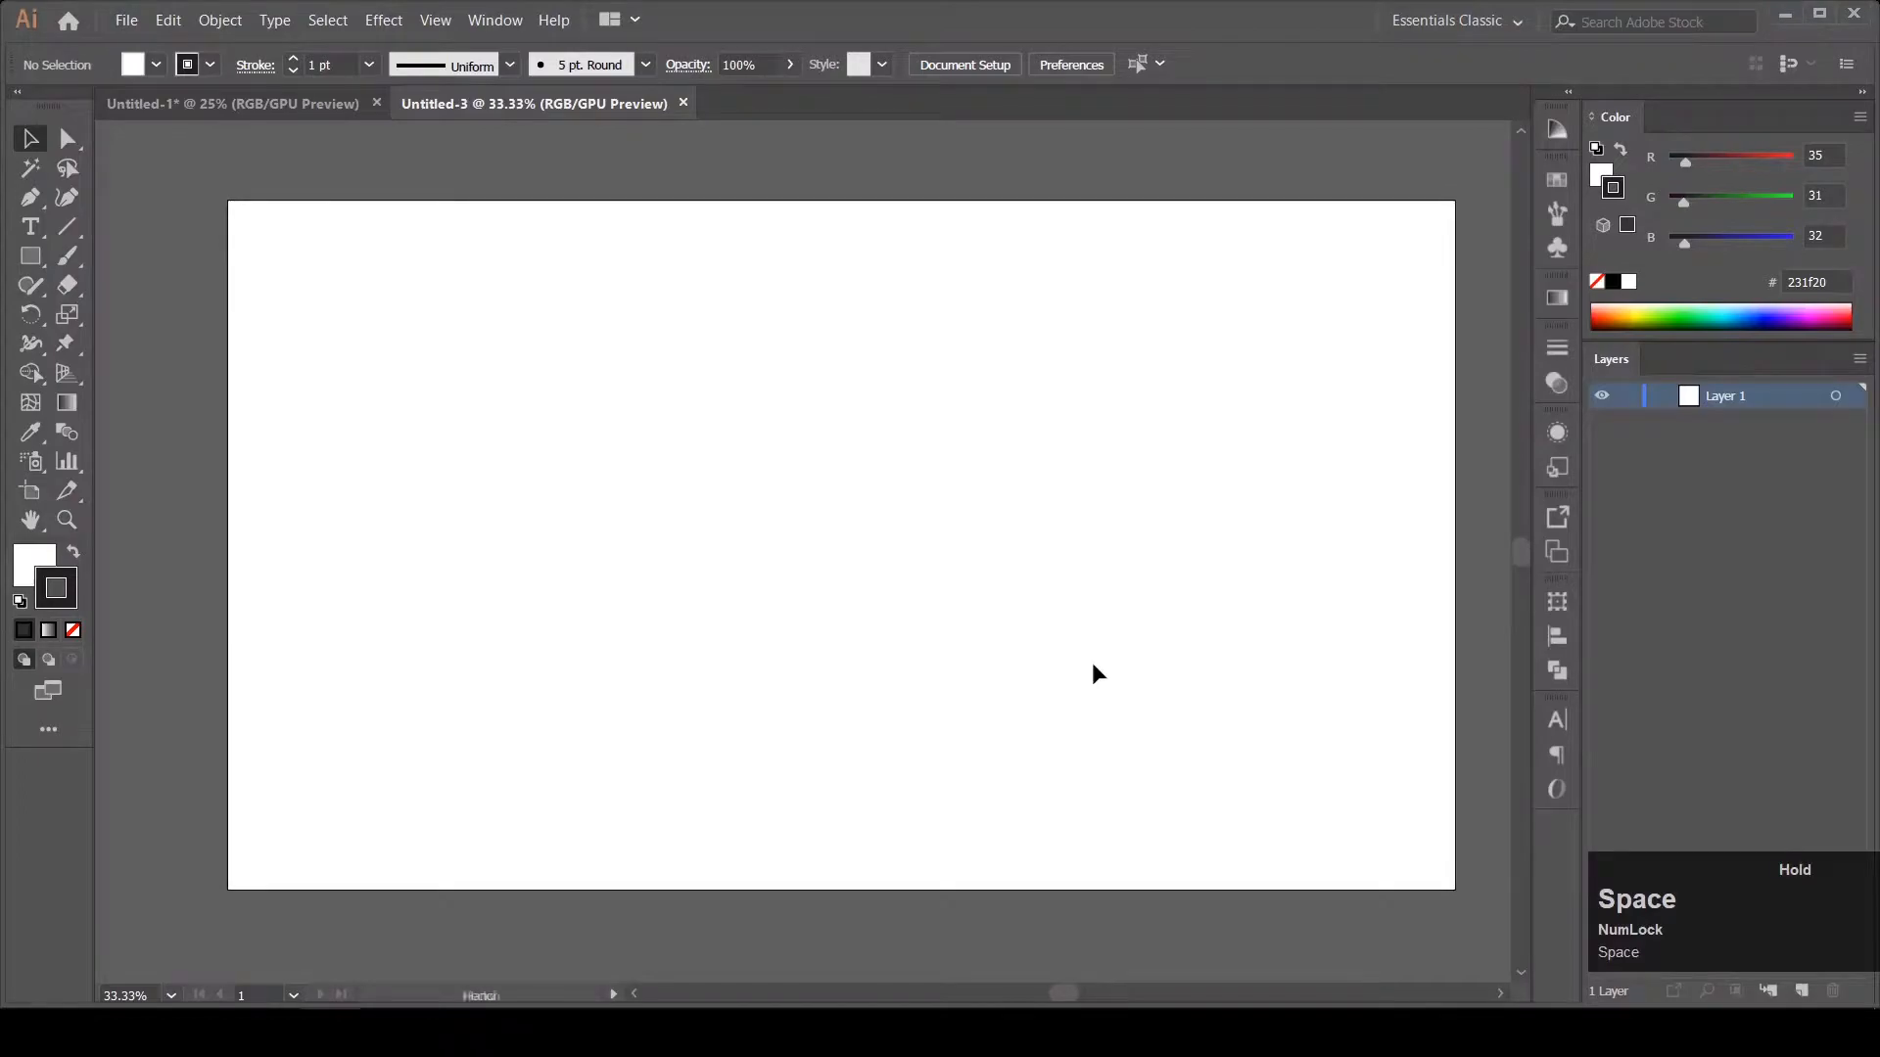
{"action": "scroll", "coordinate": [825, 520], "scroll_direction": "up", "scroll_amount": 4}
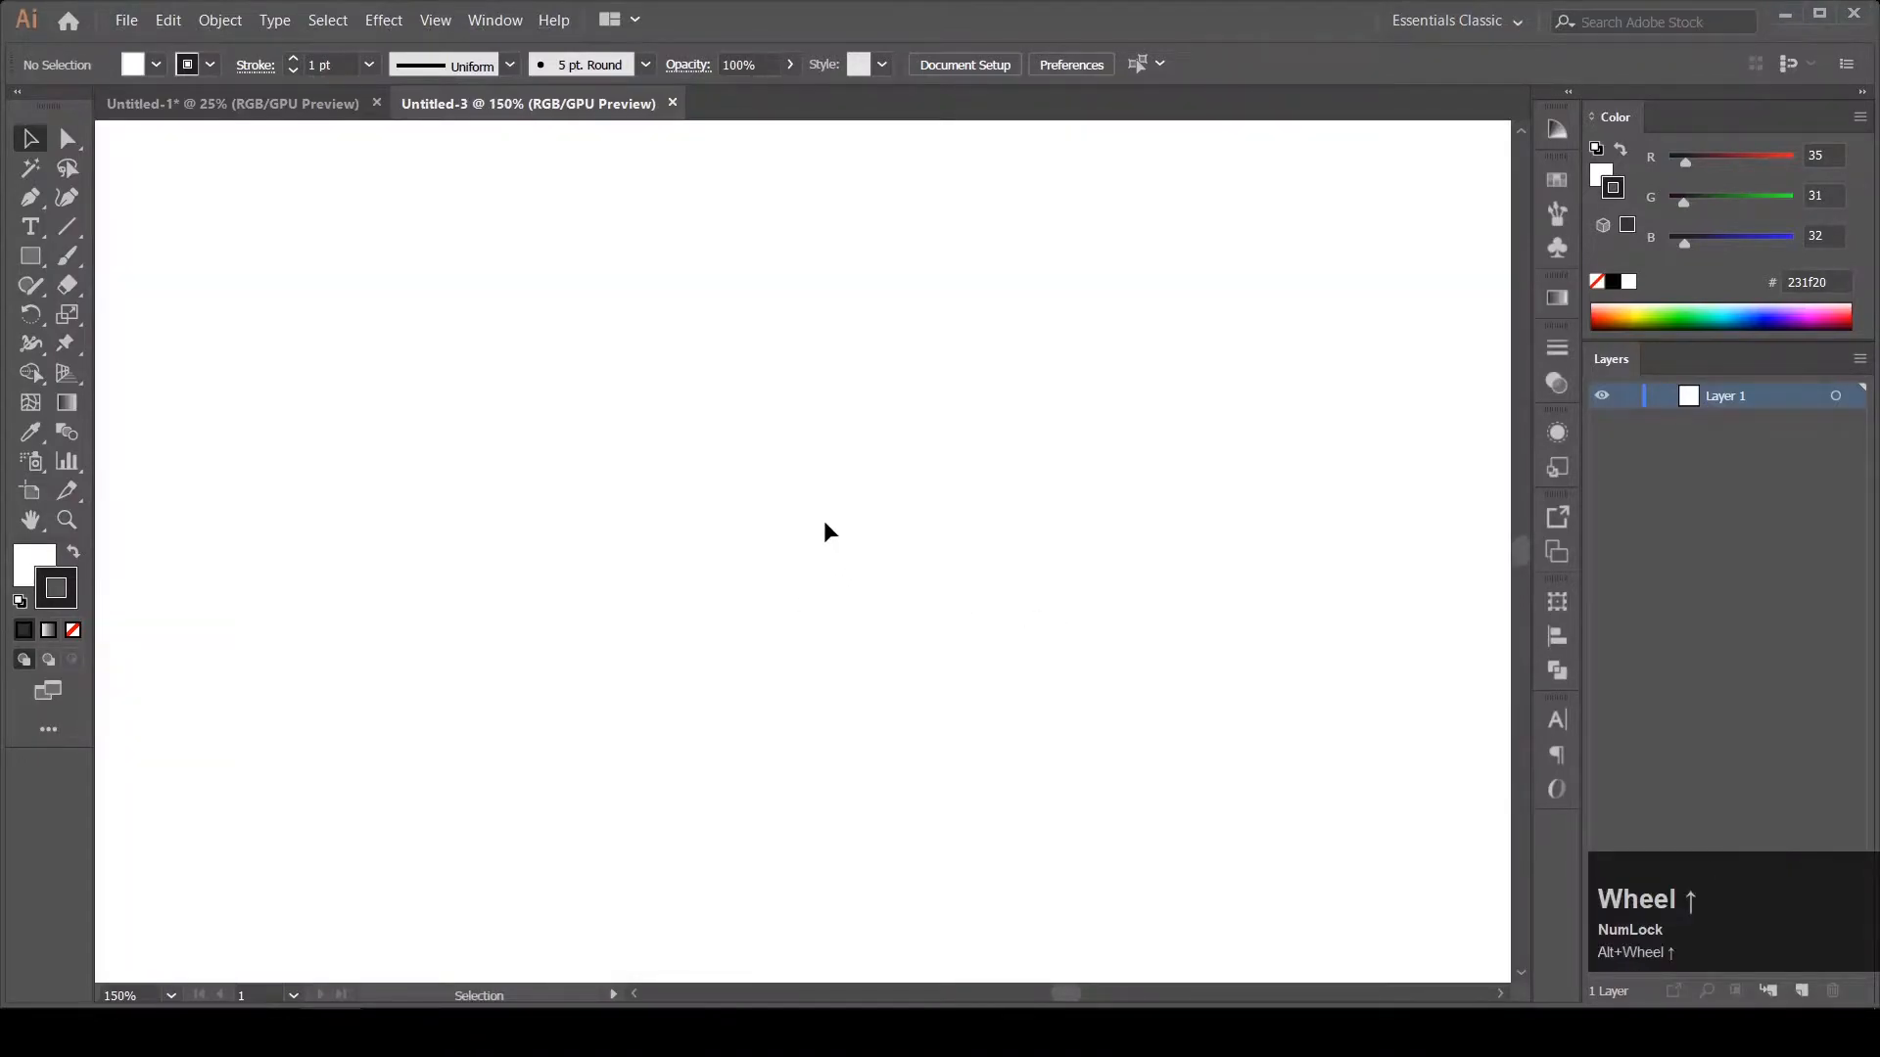
{"action": "key", "text": "m"}
{"action": "left_click_drag", "start_coordinate": [599, 295], "coordinate": [971, 622]}
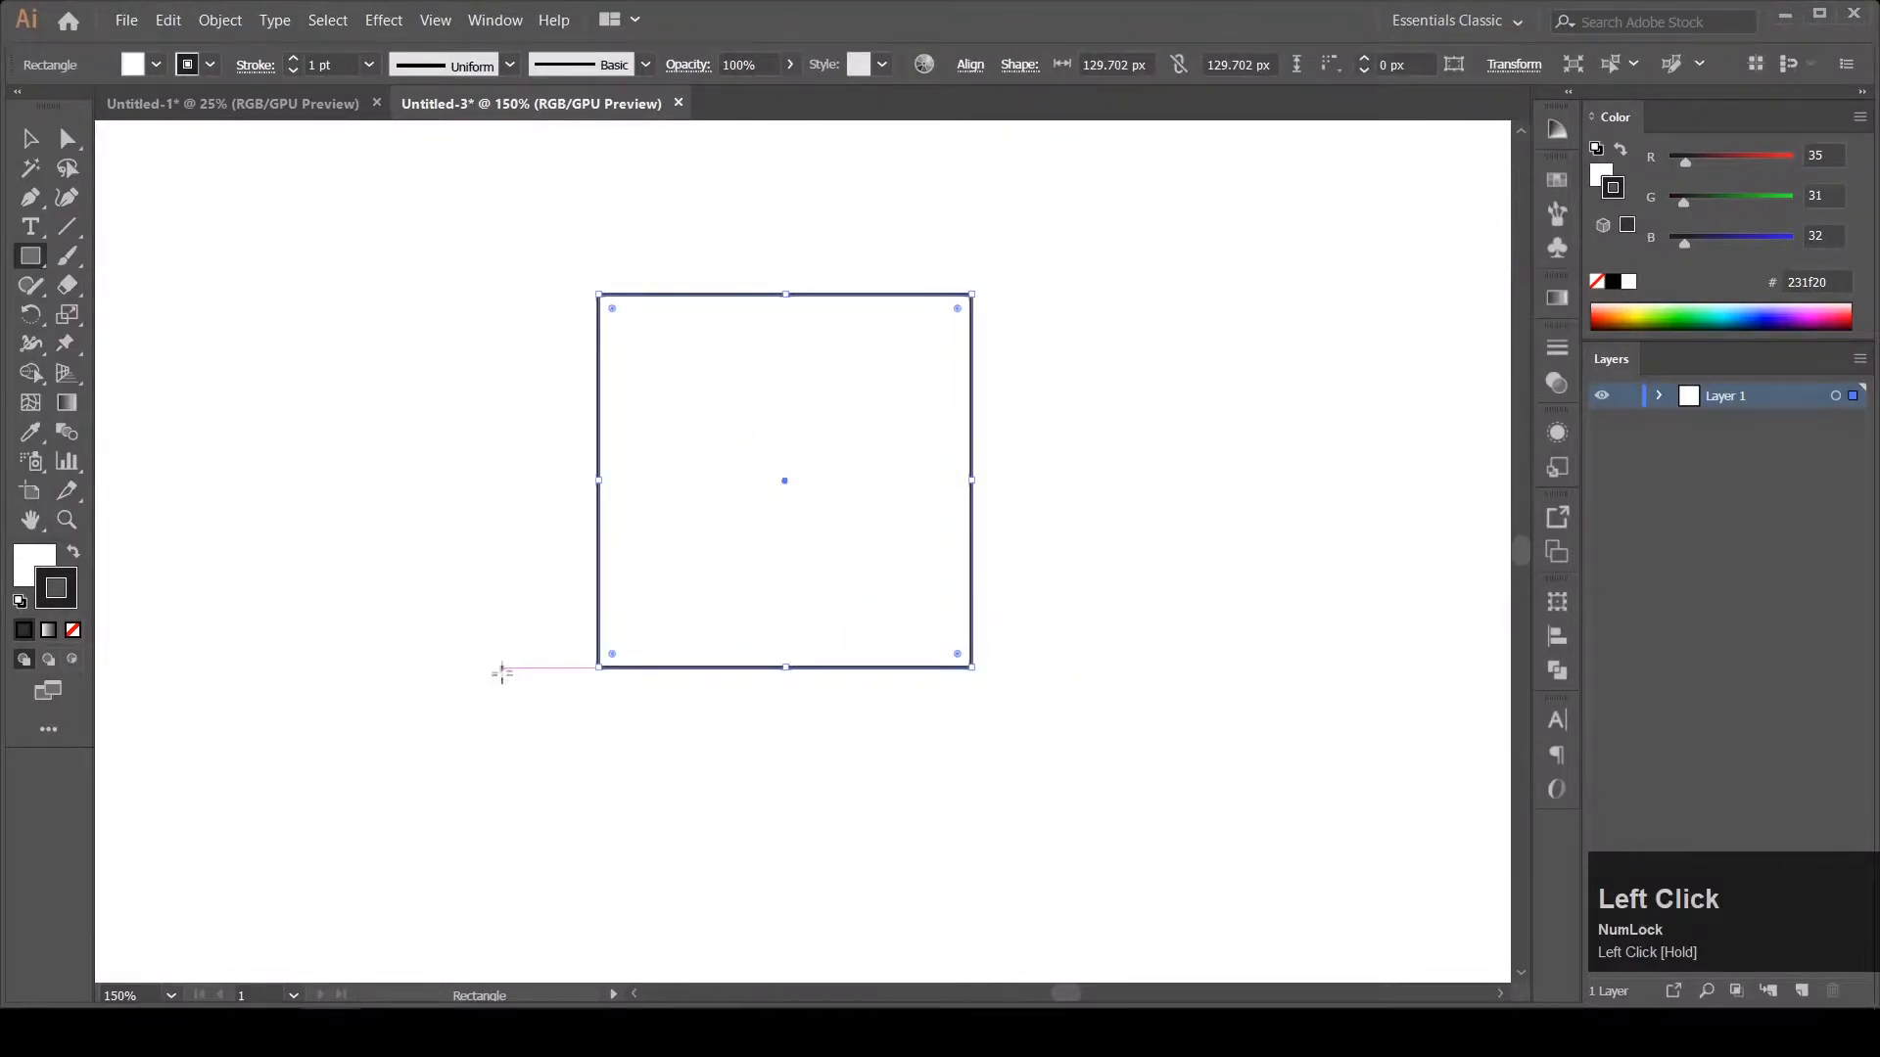
{"action": "left_click_drag", "start_coordinate": [579, 672], "coordinate": [798, 667]}
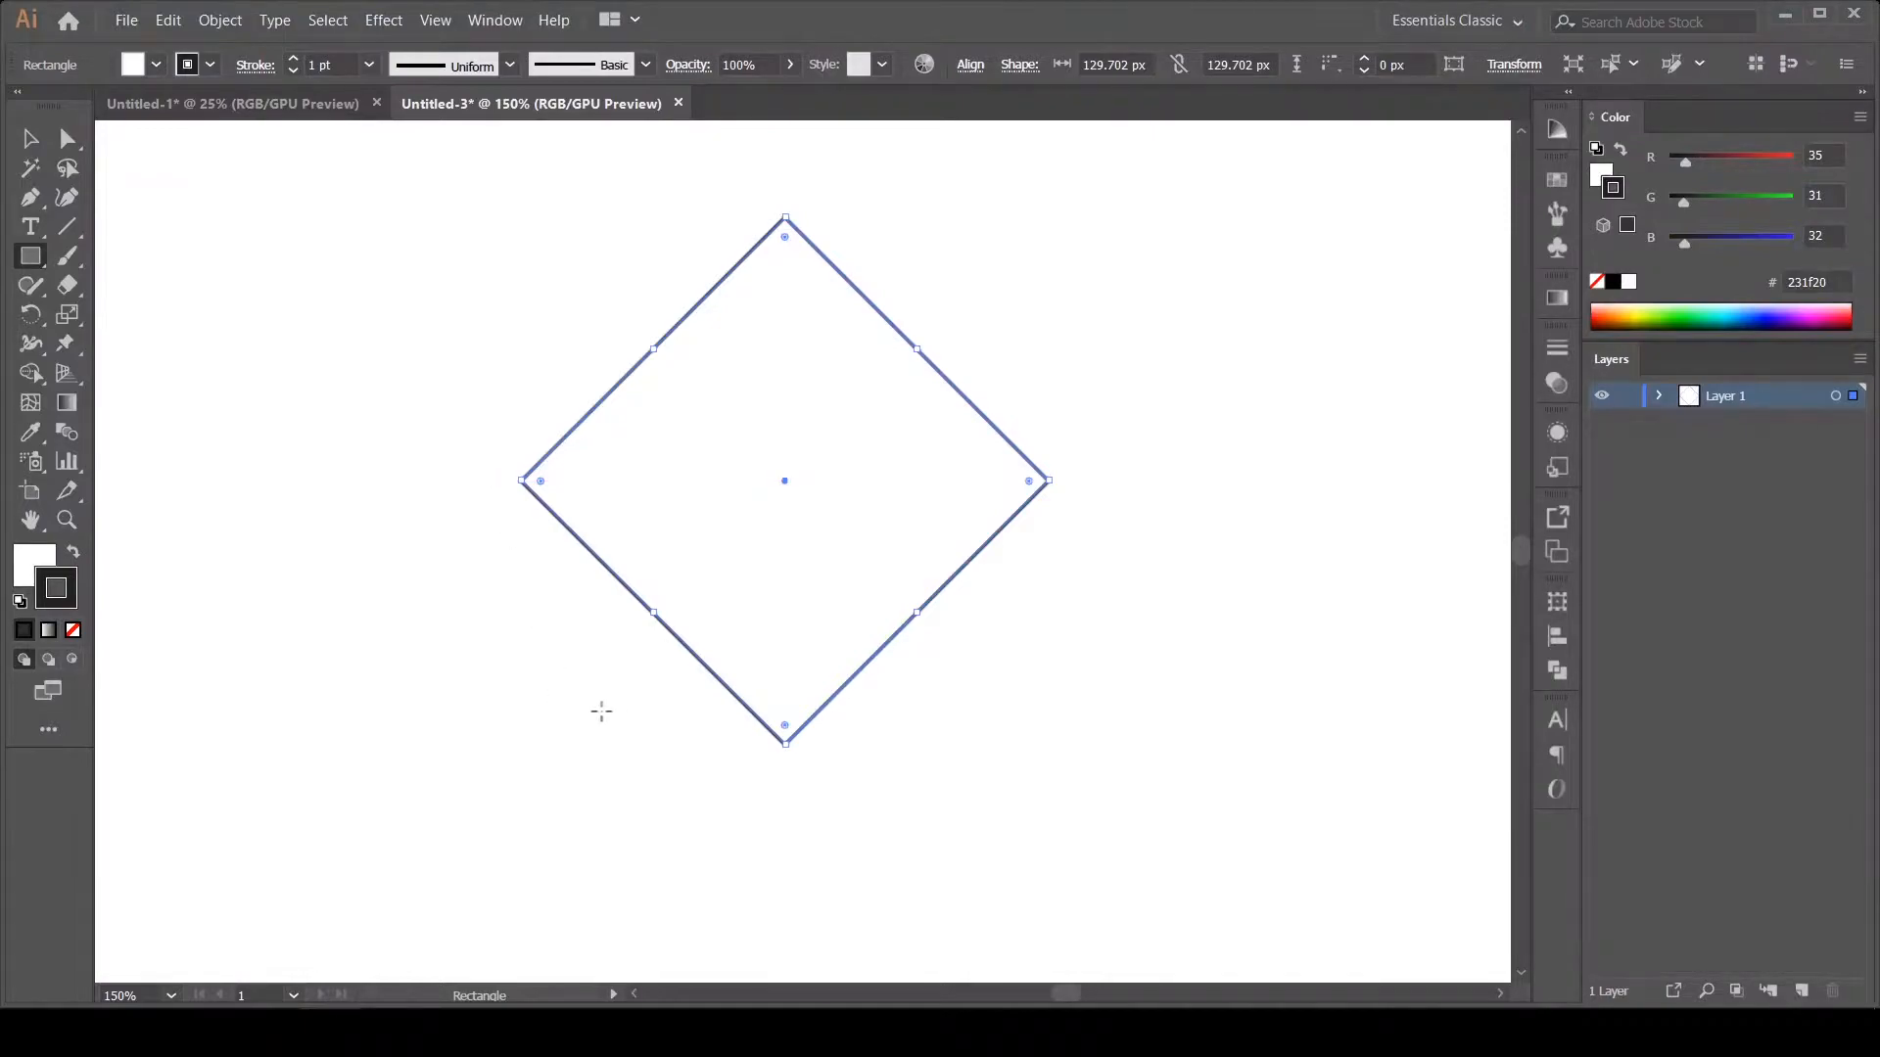
Delete the diamond's bottom anchor point and join the open ends into a closed triangle.
{"action": "key", "text": "a"}
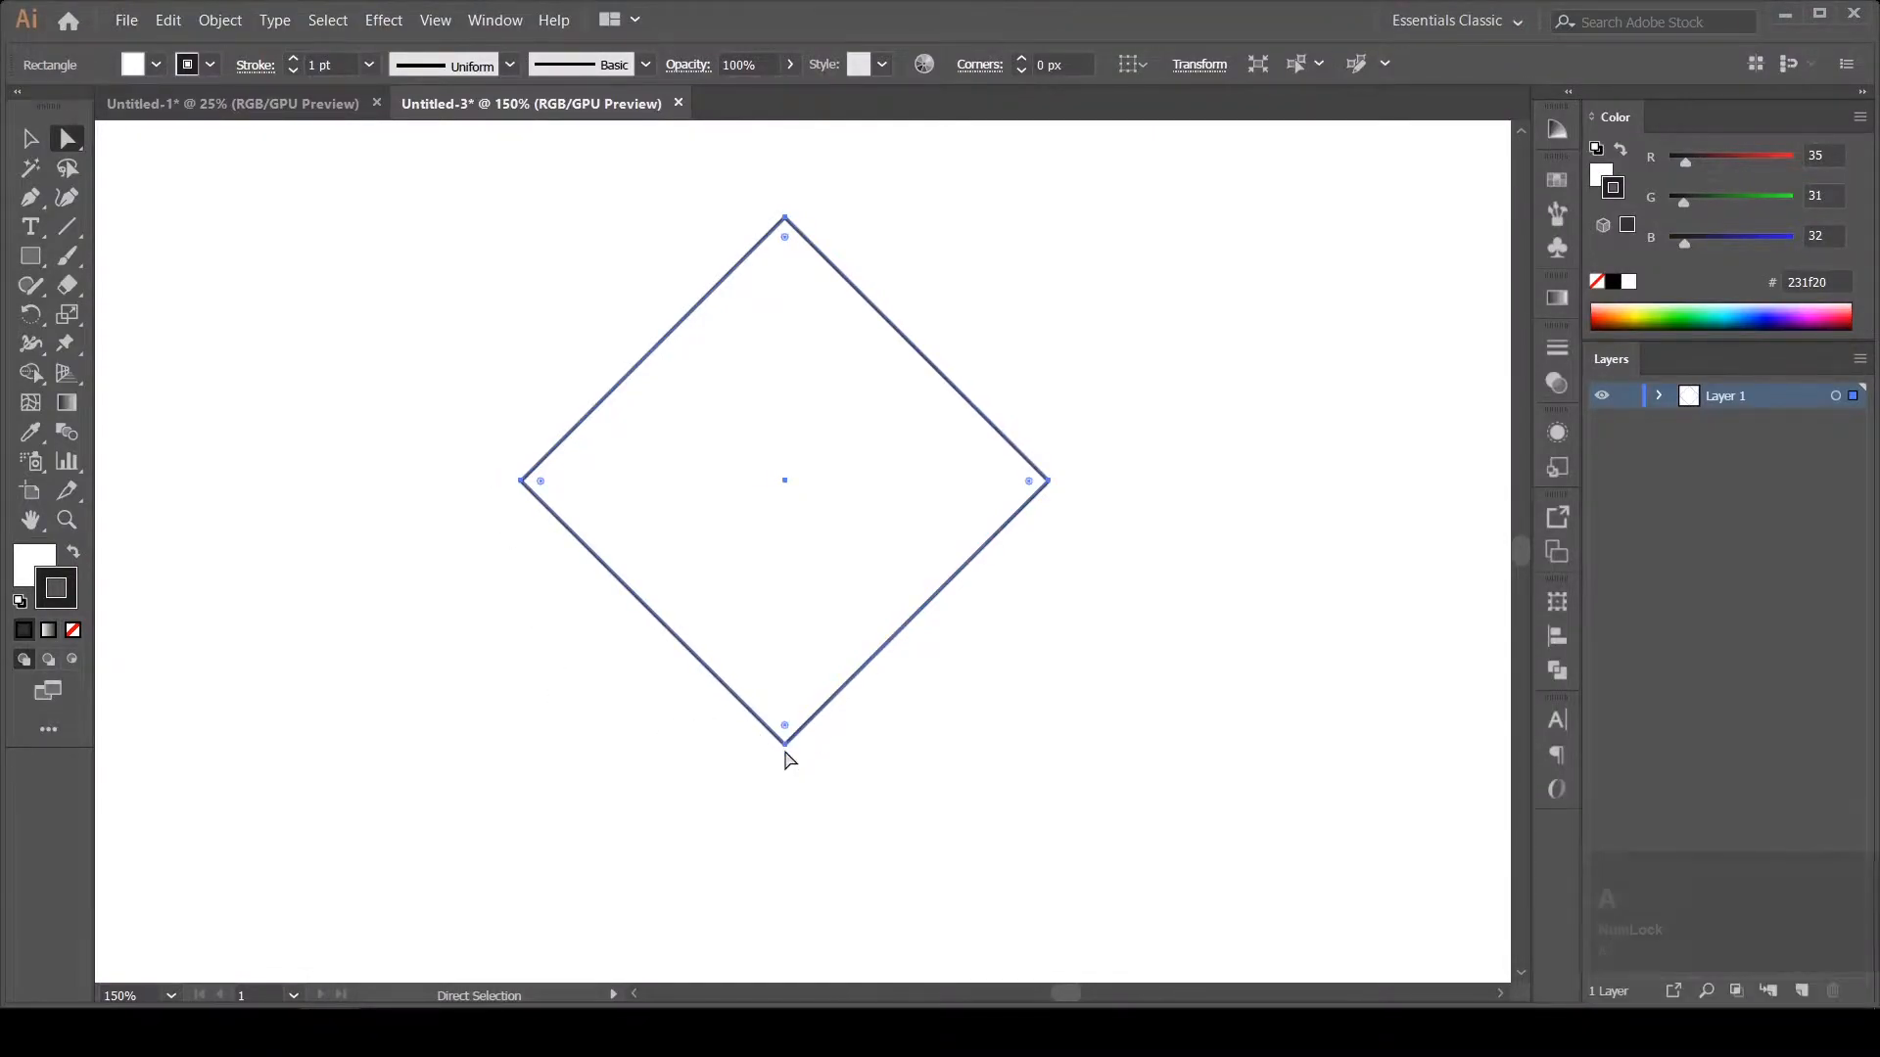
{"action": "left_click", "coordinate": [784, 744]}
{"action": "key", "text": "Delete"}
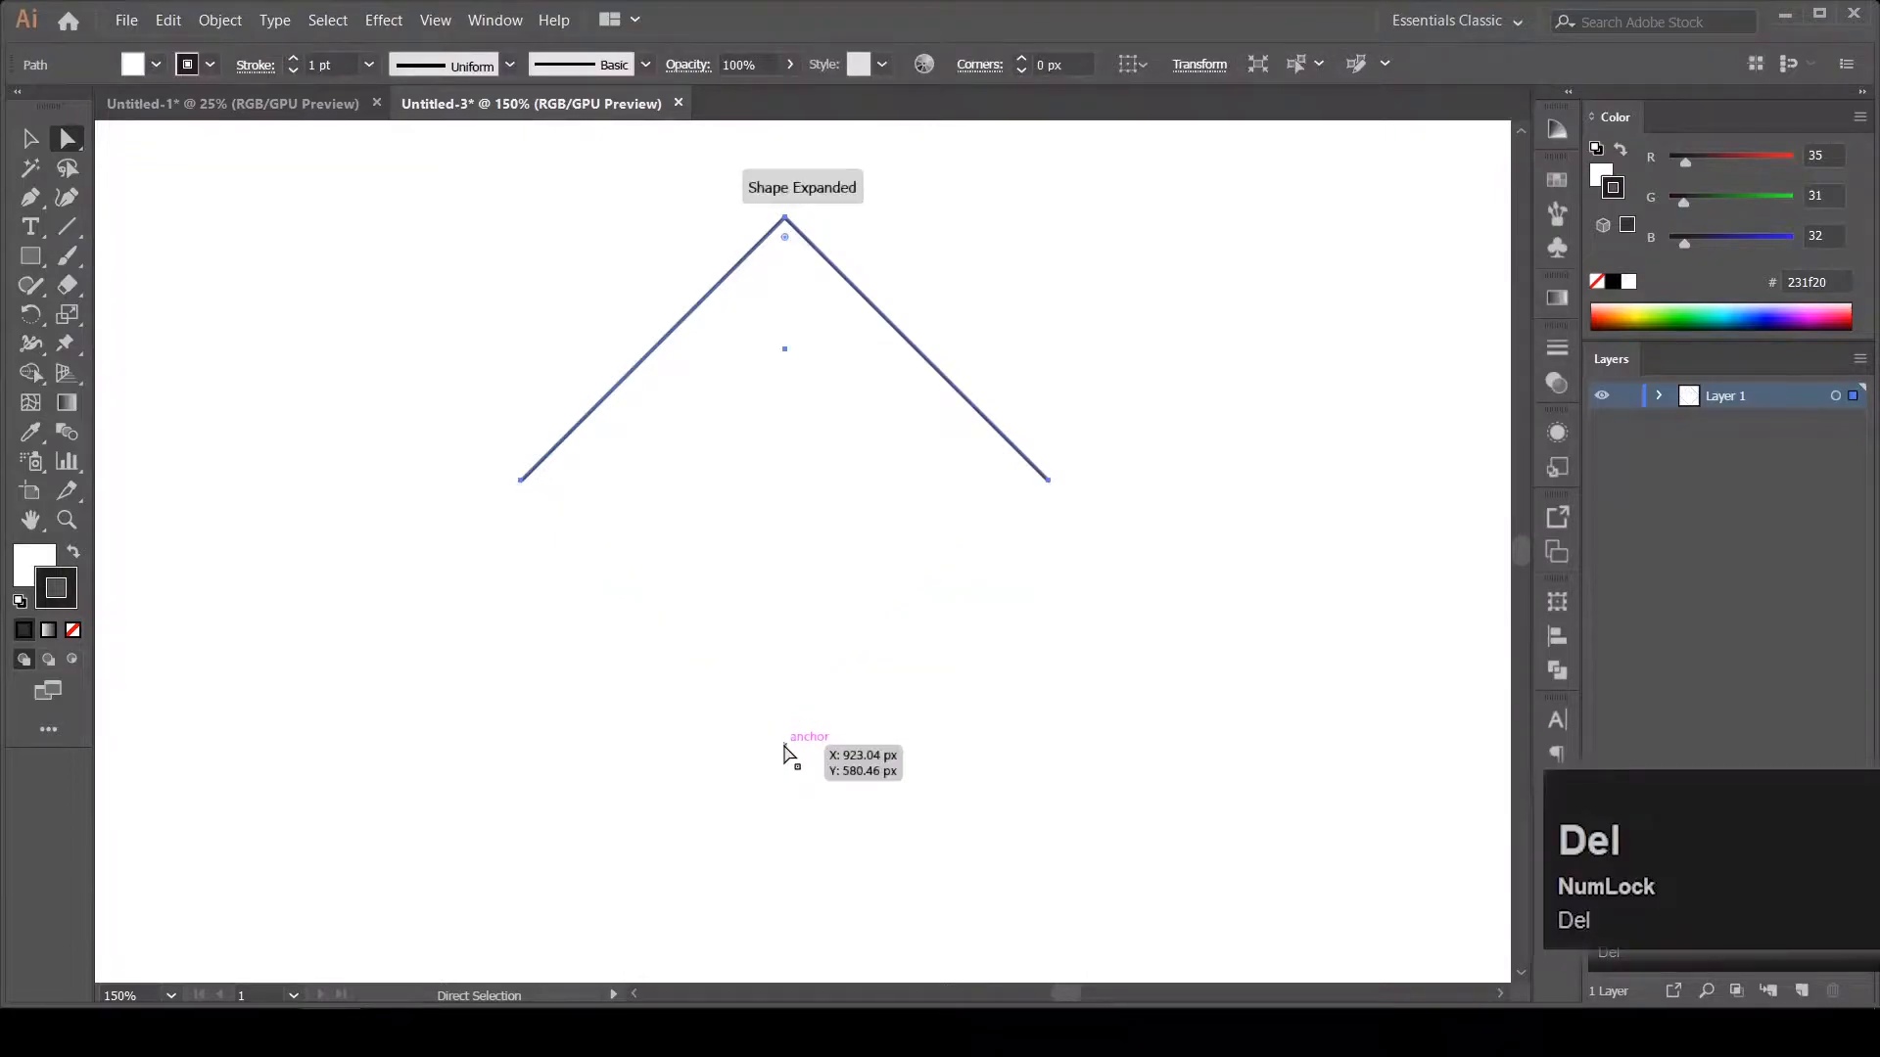
{"action": "right_click", "coordinate": [548, 462]}
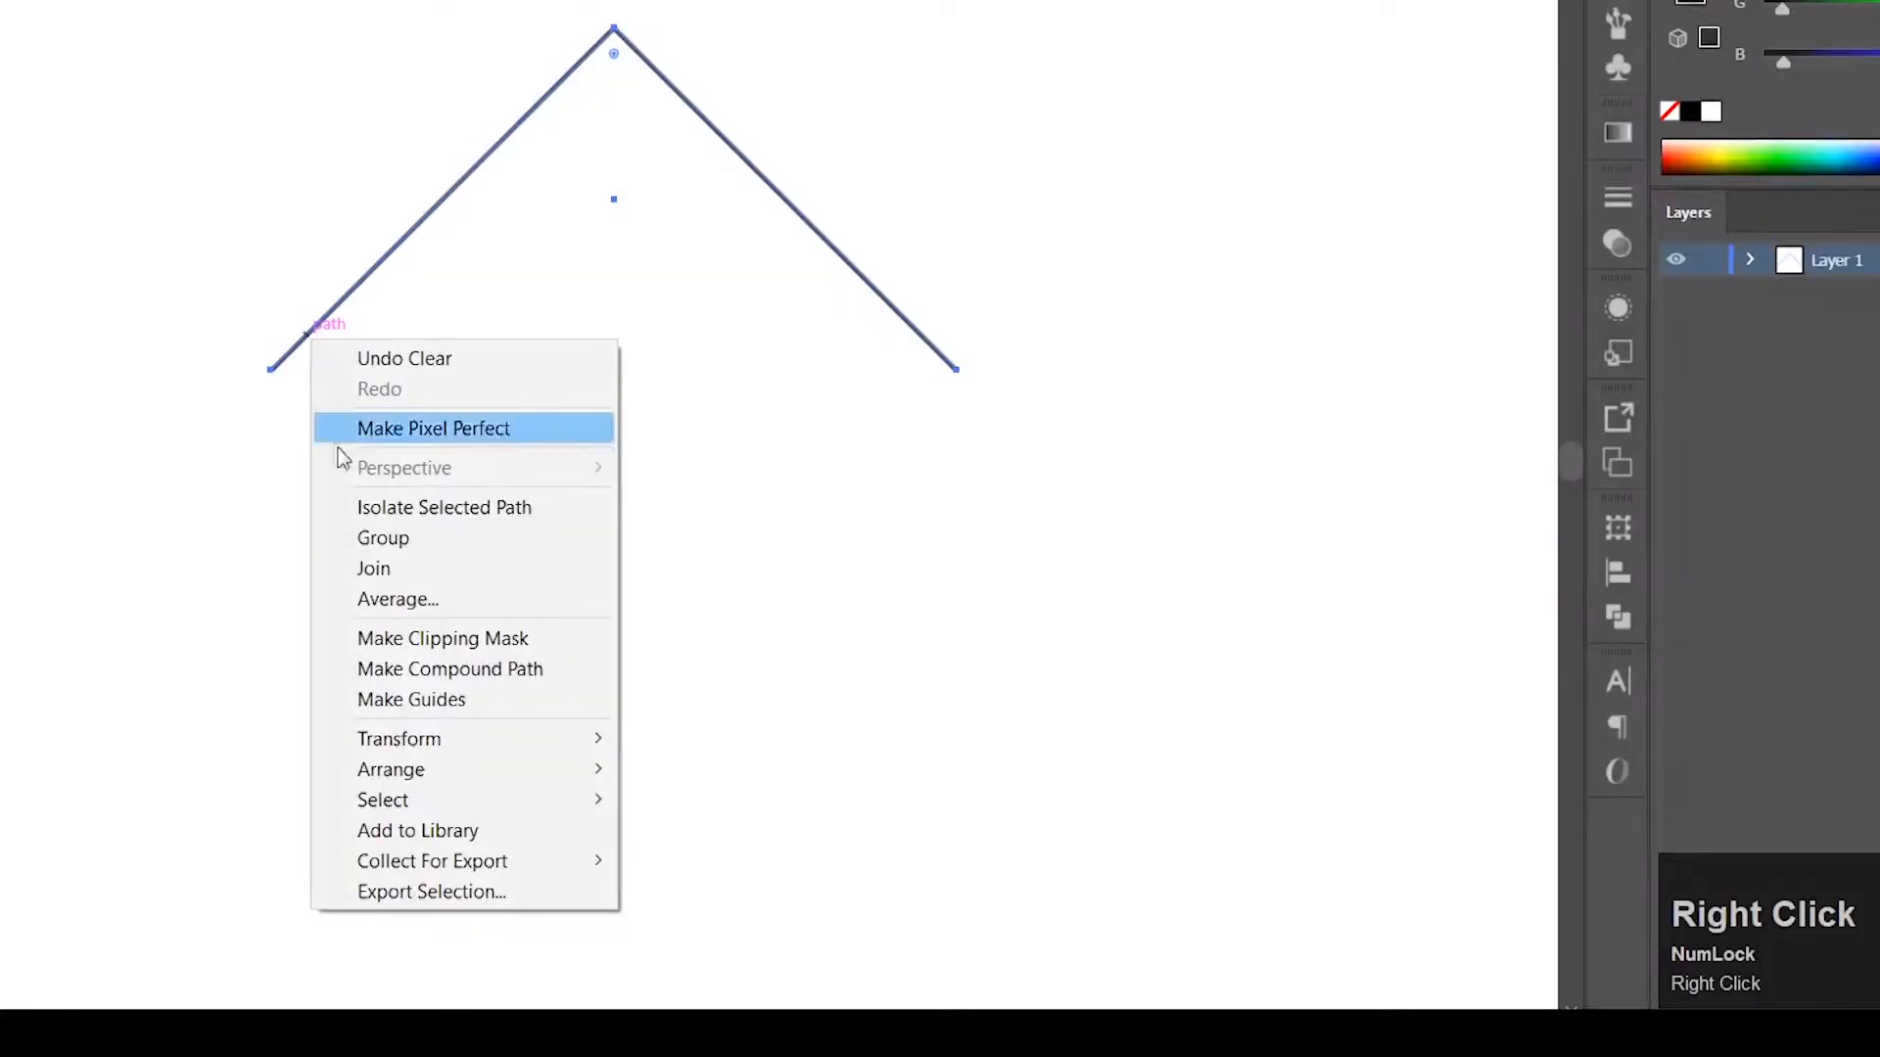
{"action": "left_click", "coordinate": [369, 566]}
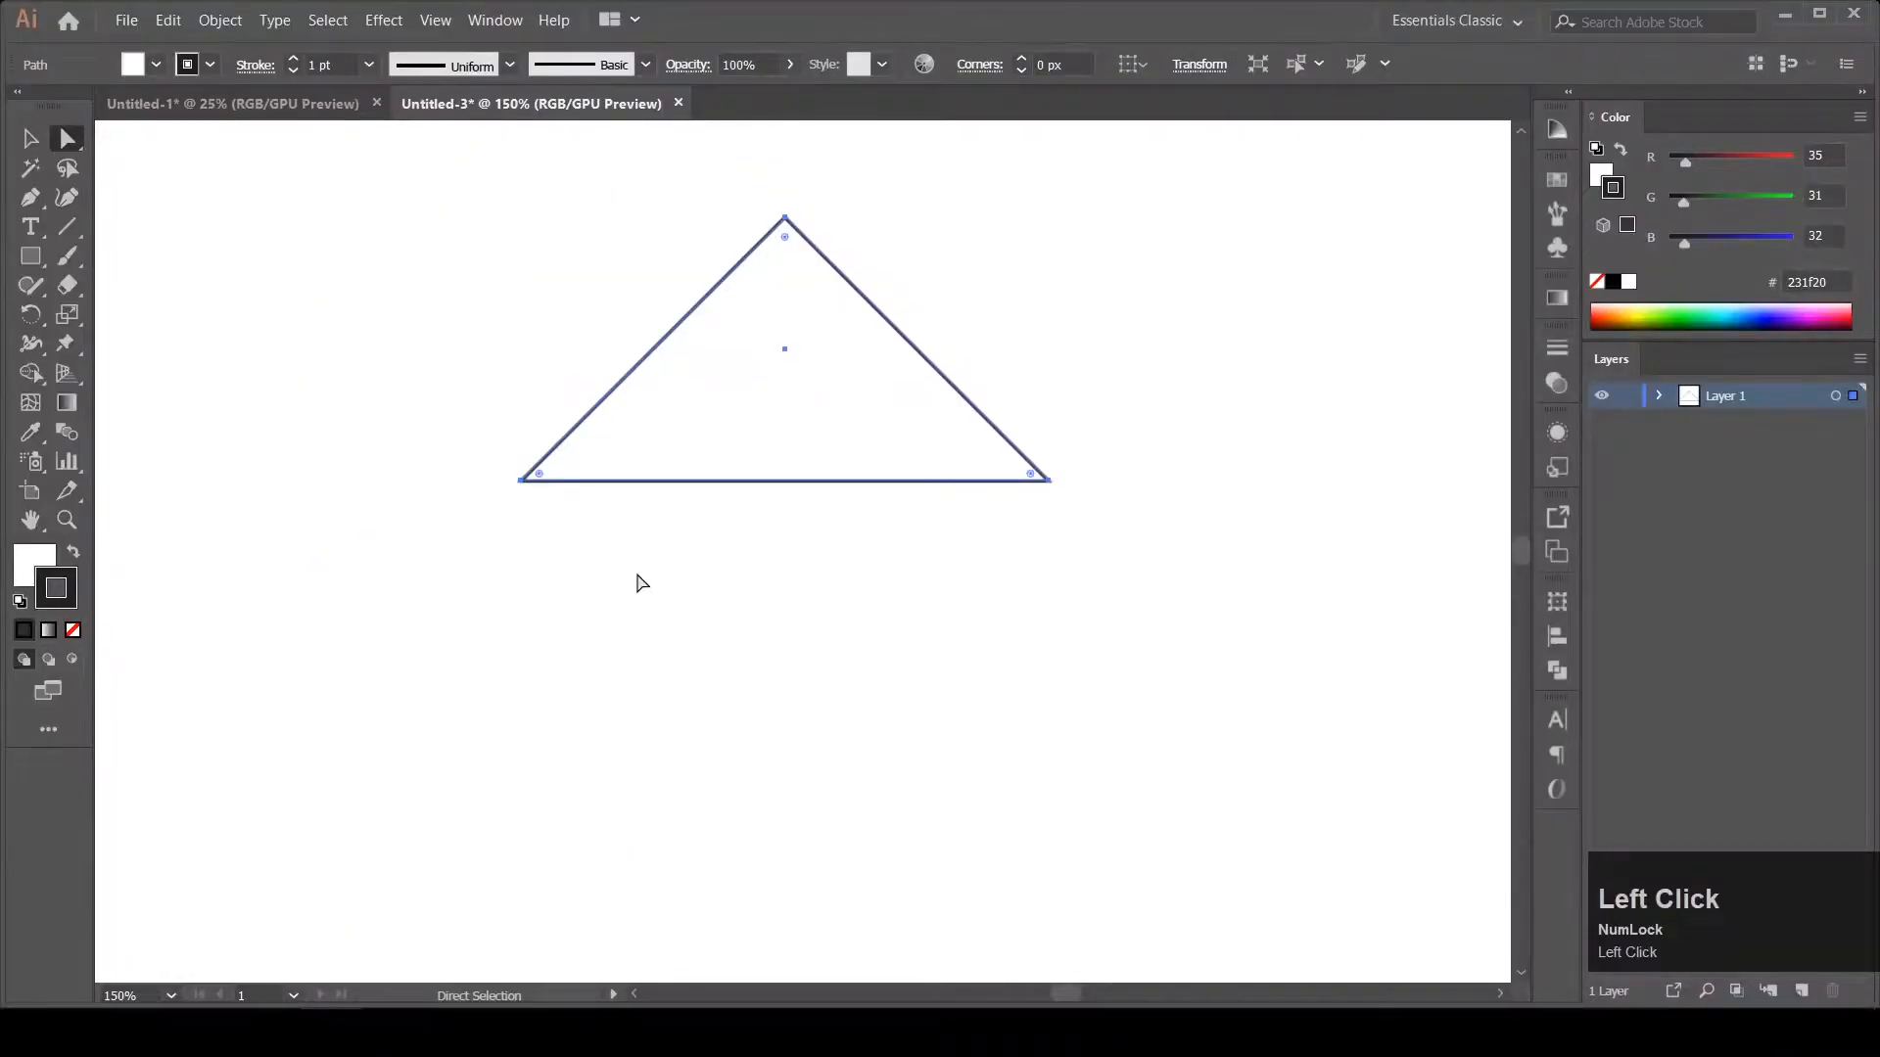
Deselect everything and draw a curved Pen path from the triangle's apex to its base, slightly right of centre.
{"action": "key", "text": "ctrl+shift+a"}
{"action": "key", "text": "p"}
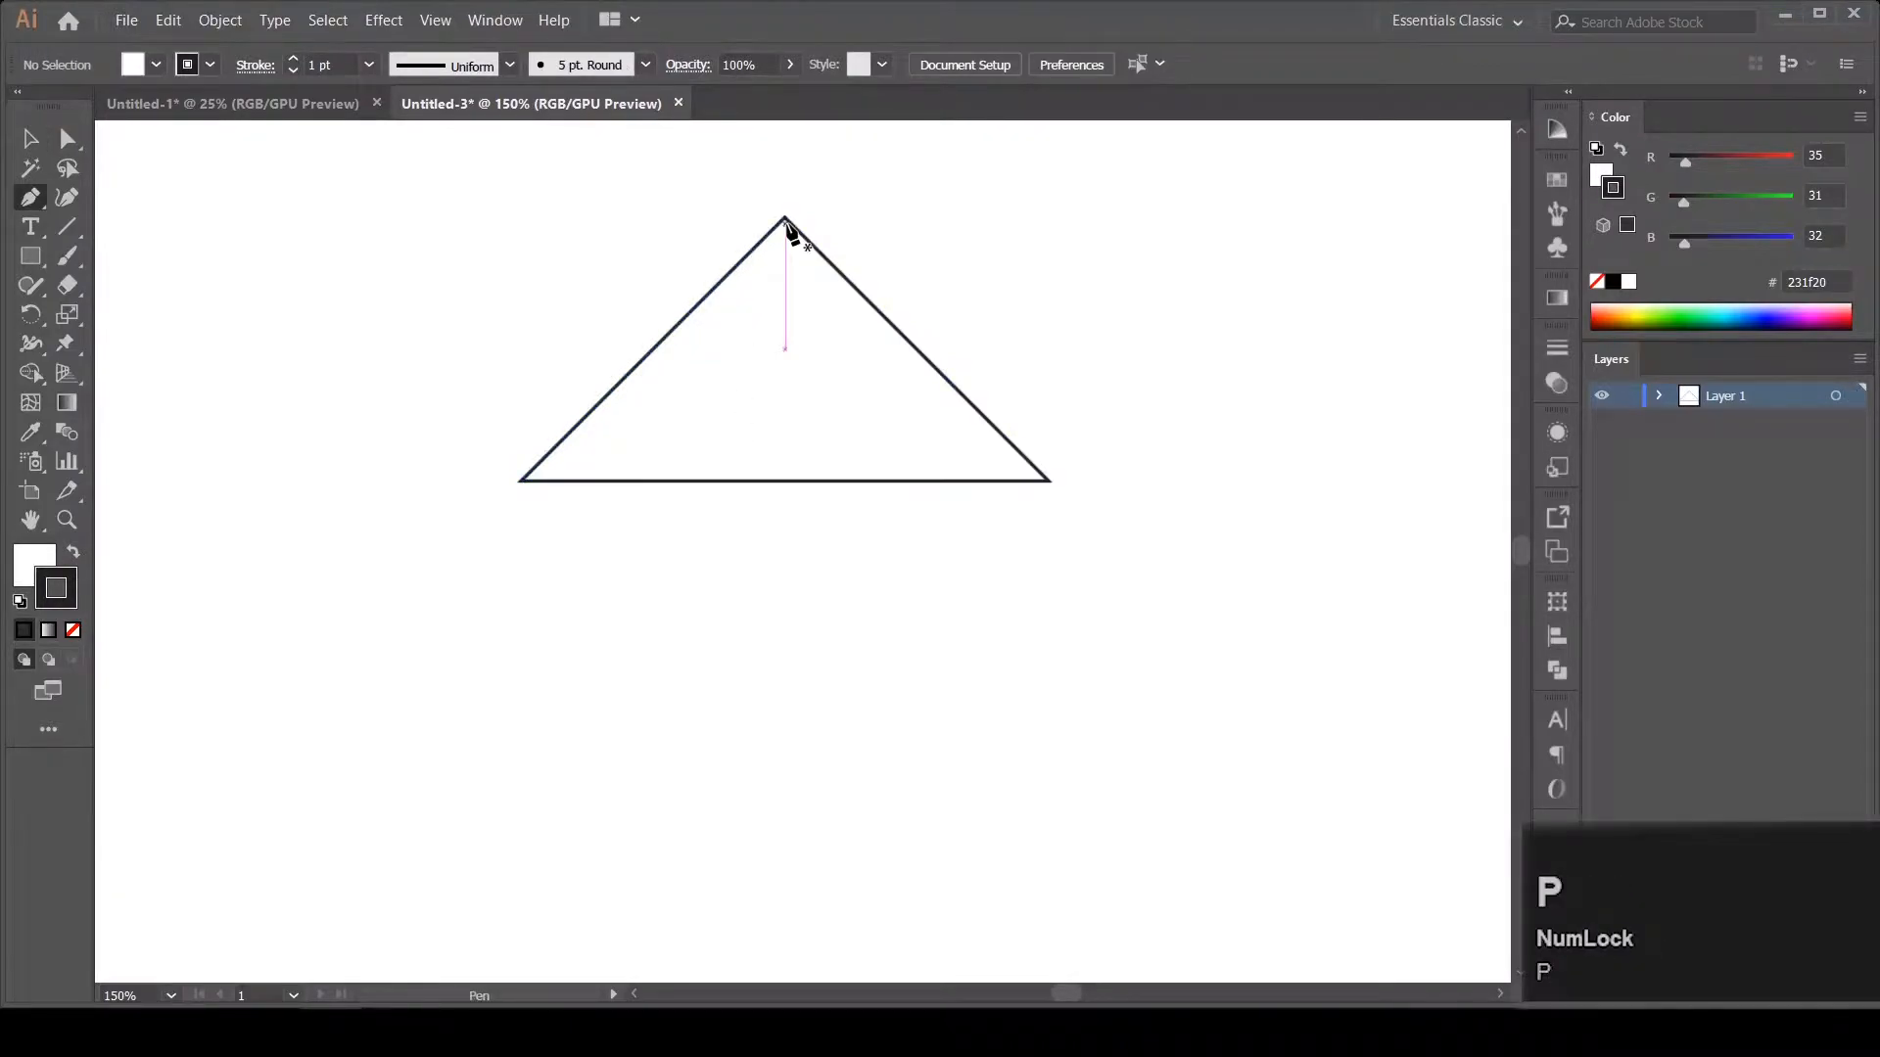
{"action": "left_click", "coordinate": [784, 217]}
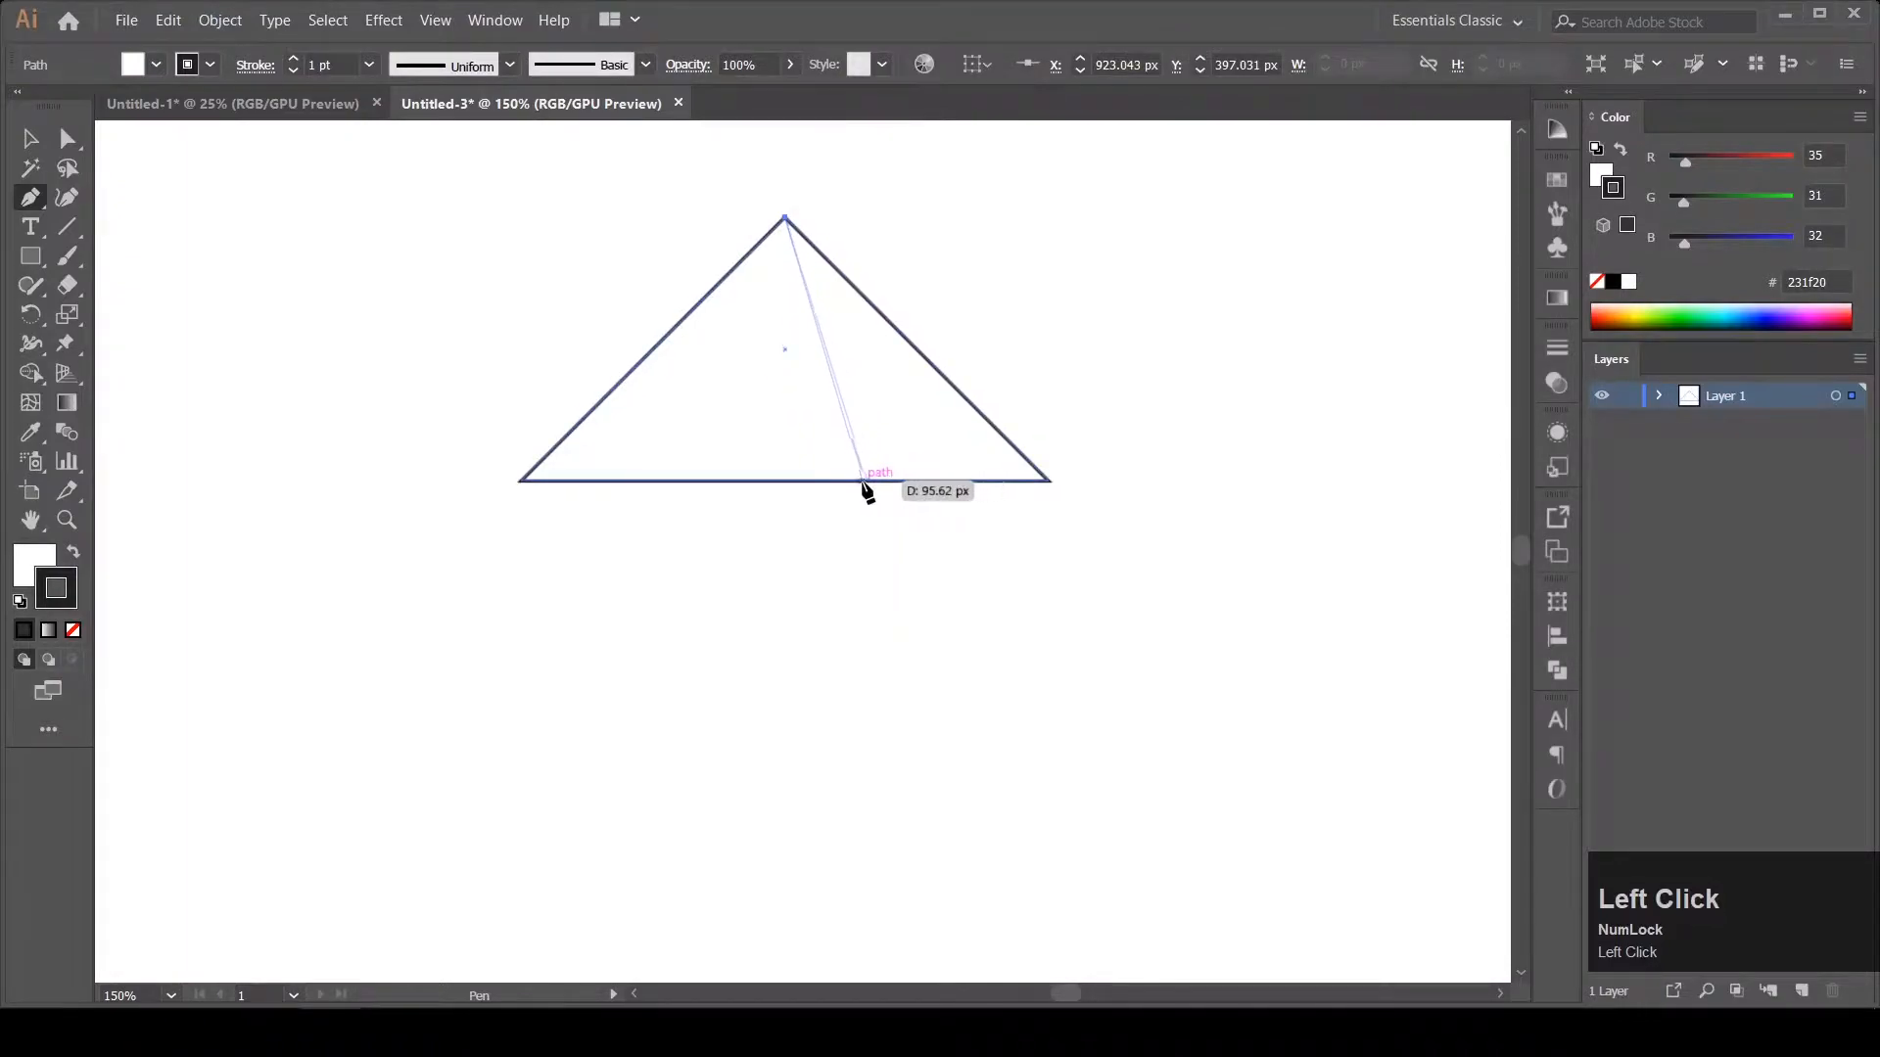
{"action": "left_click_drag", "start_coordinate": [829, 479], "coordinate": [937, 560]}
Convert the curve's anchor point at the apex to a smooth point.
{"action": "key", "text": "a"}
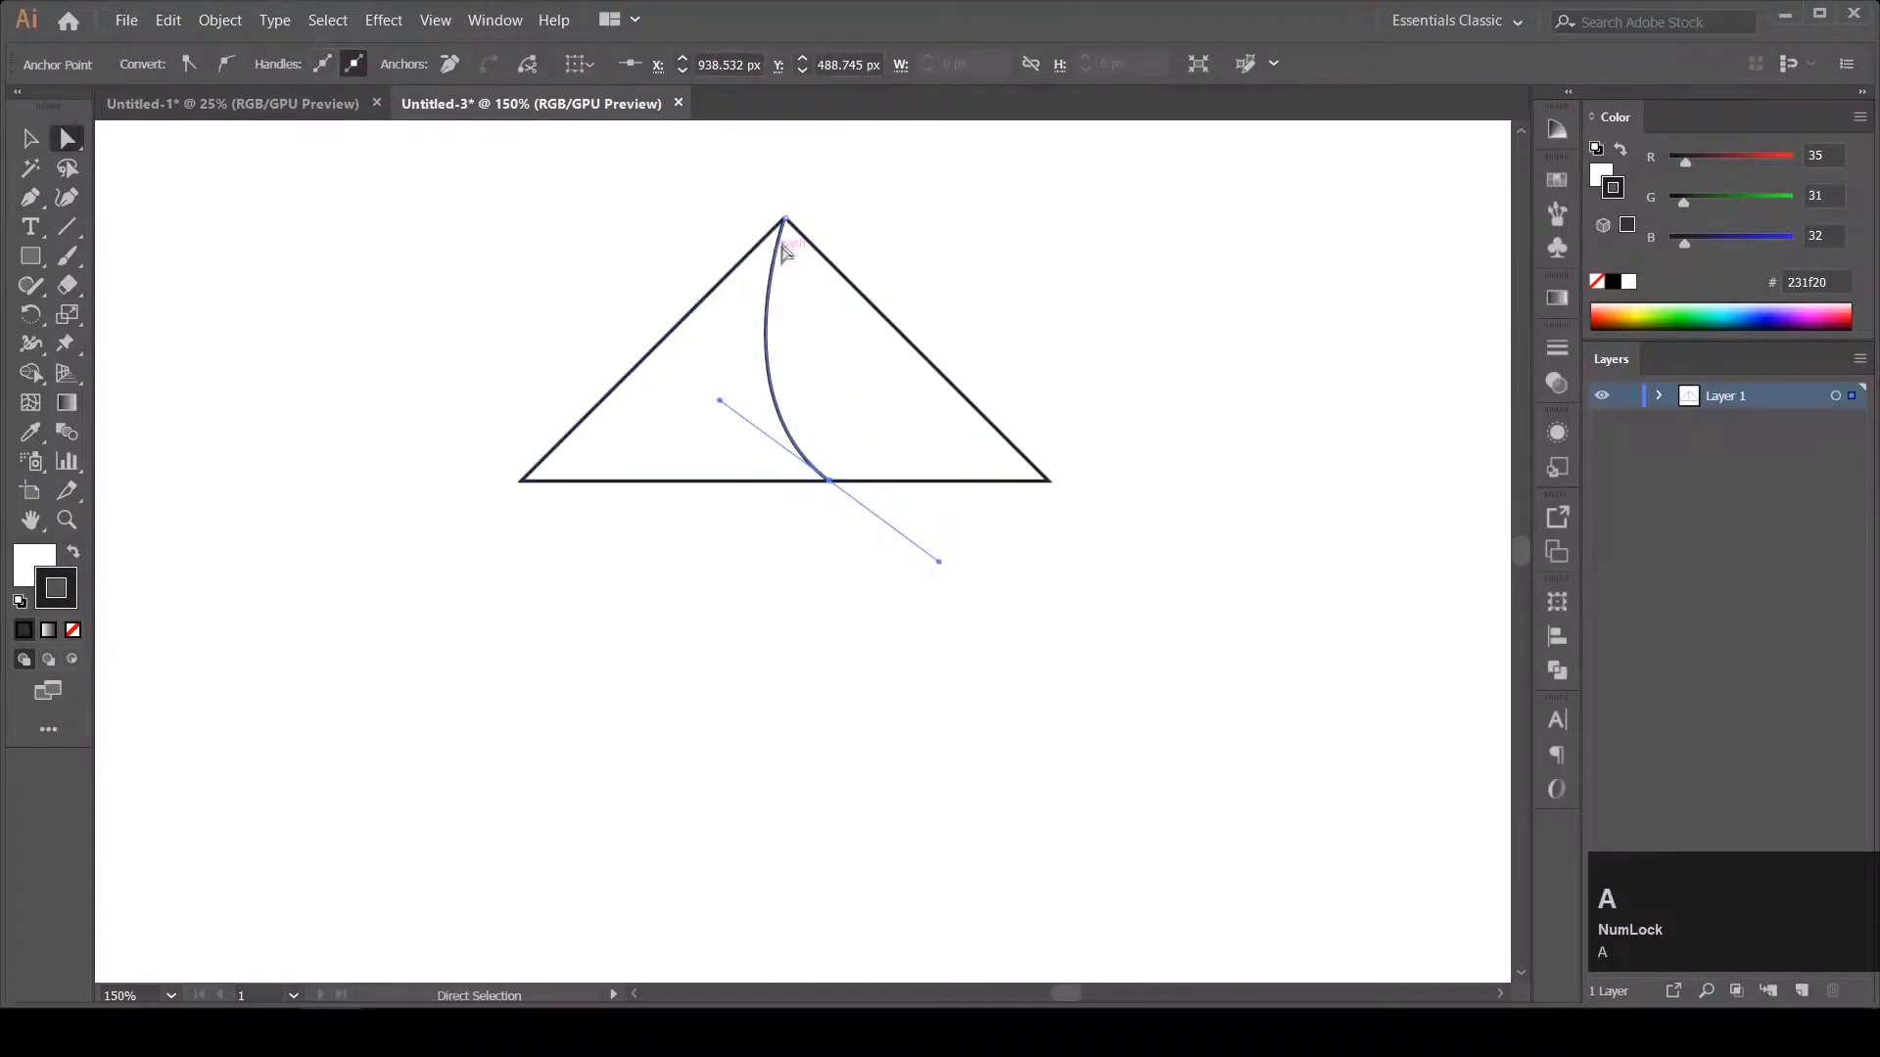
{"action": "left_click", "coordinate": [785, 221]}
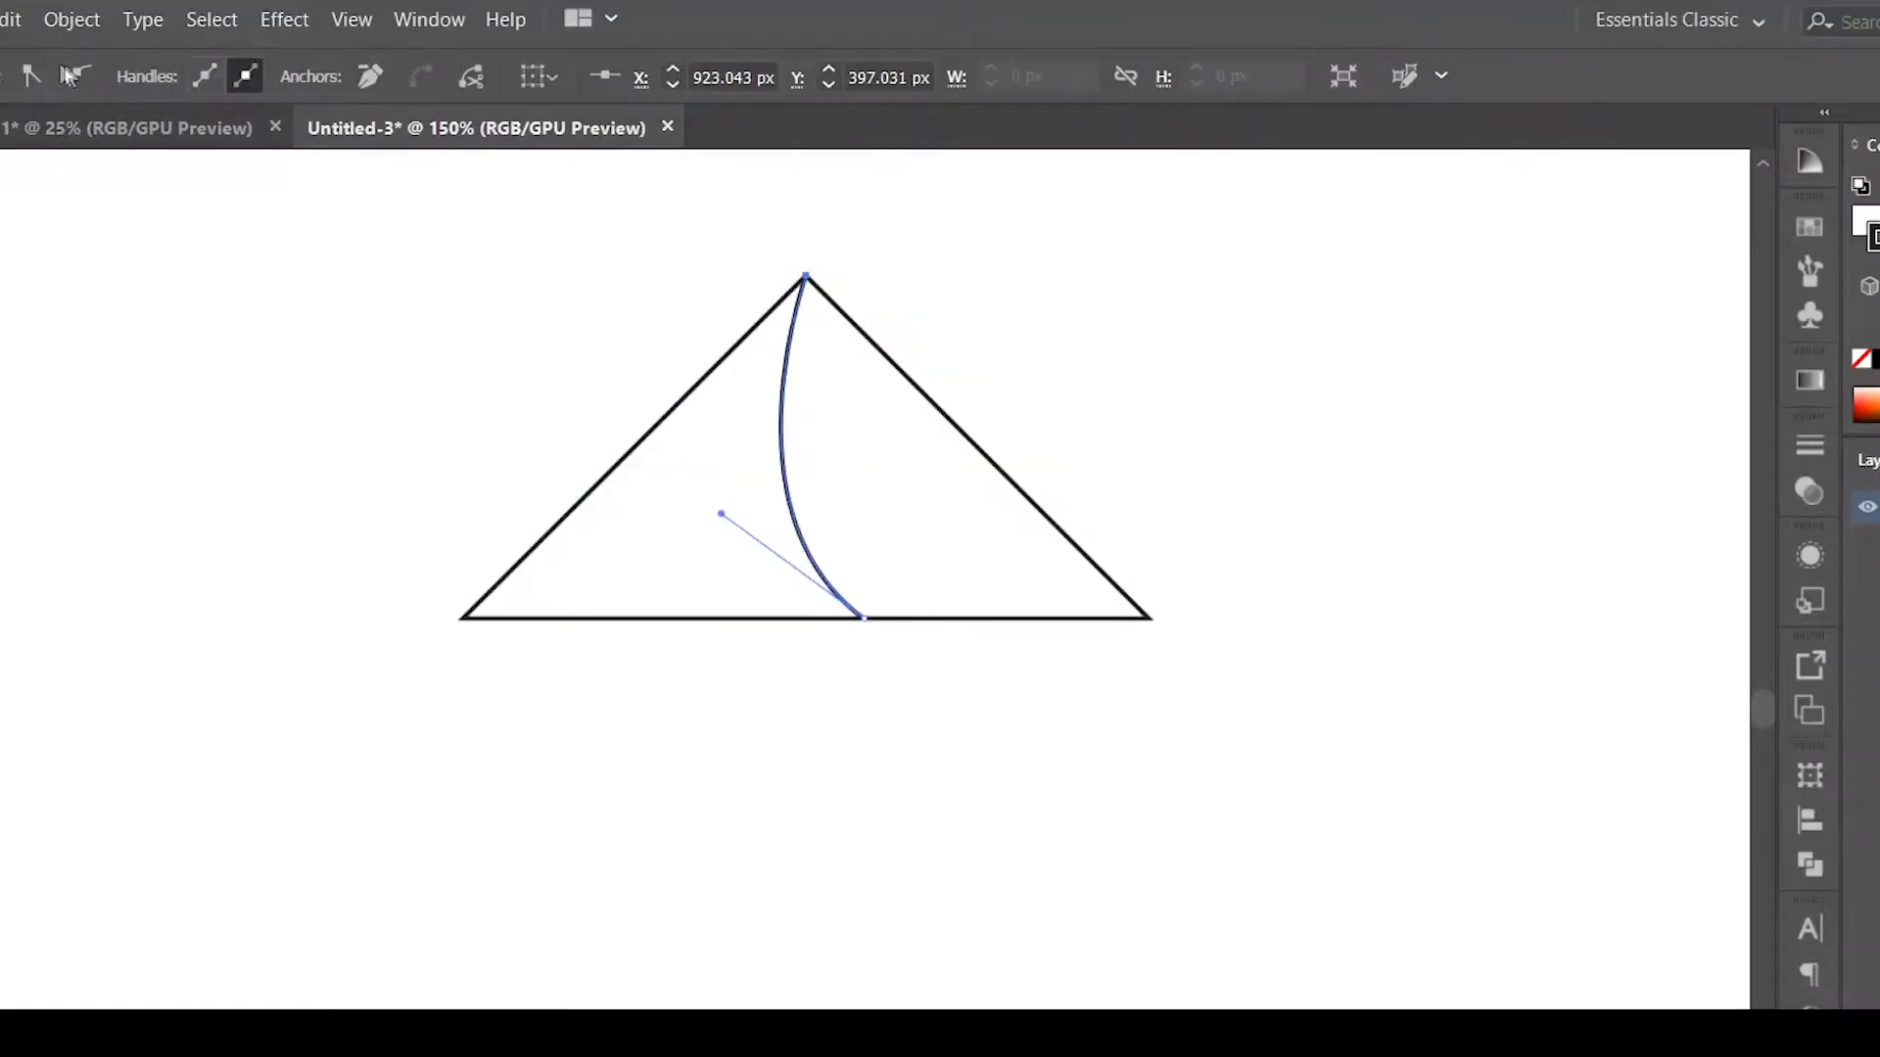
{"action": "left_click", "coordinate": [226, 64]}
{"action": "left_click", "coordinate": [210, 411]}
Join the curve's two endpoints to close its path.
{"action": "key", "text": "v"}
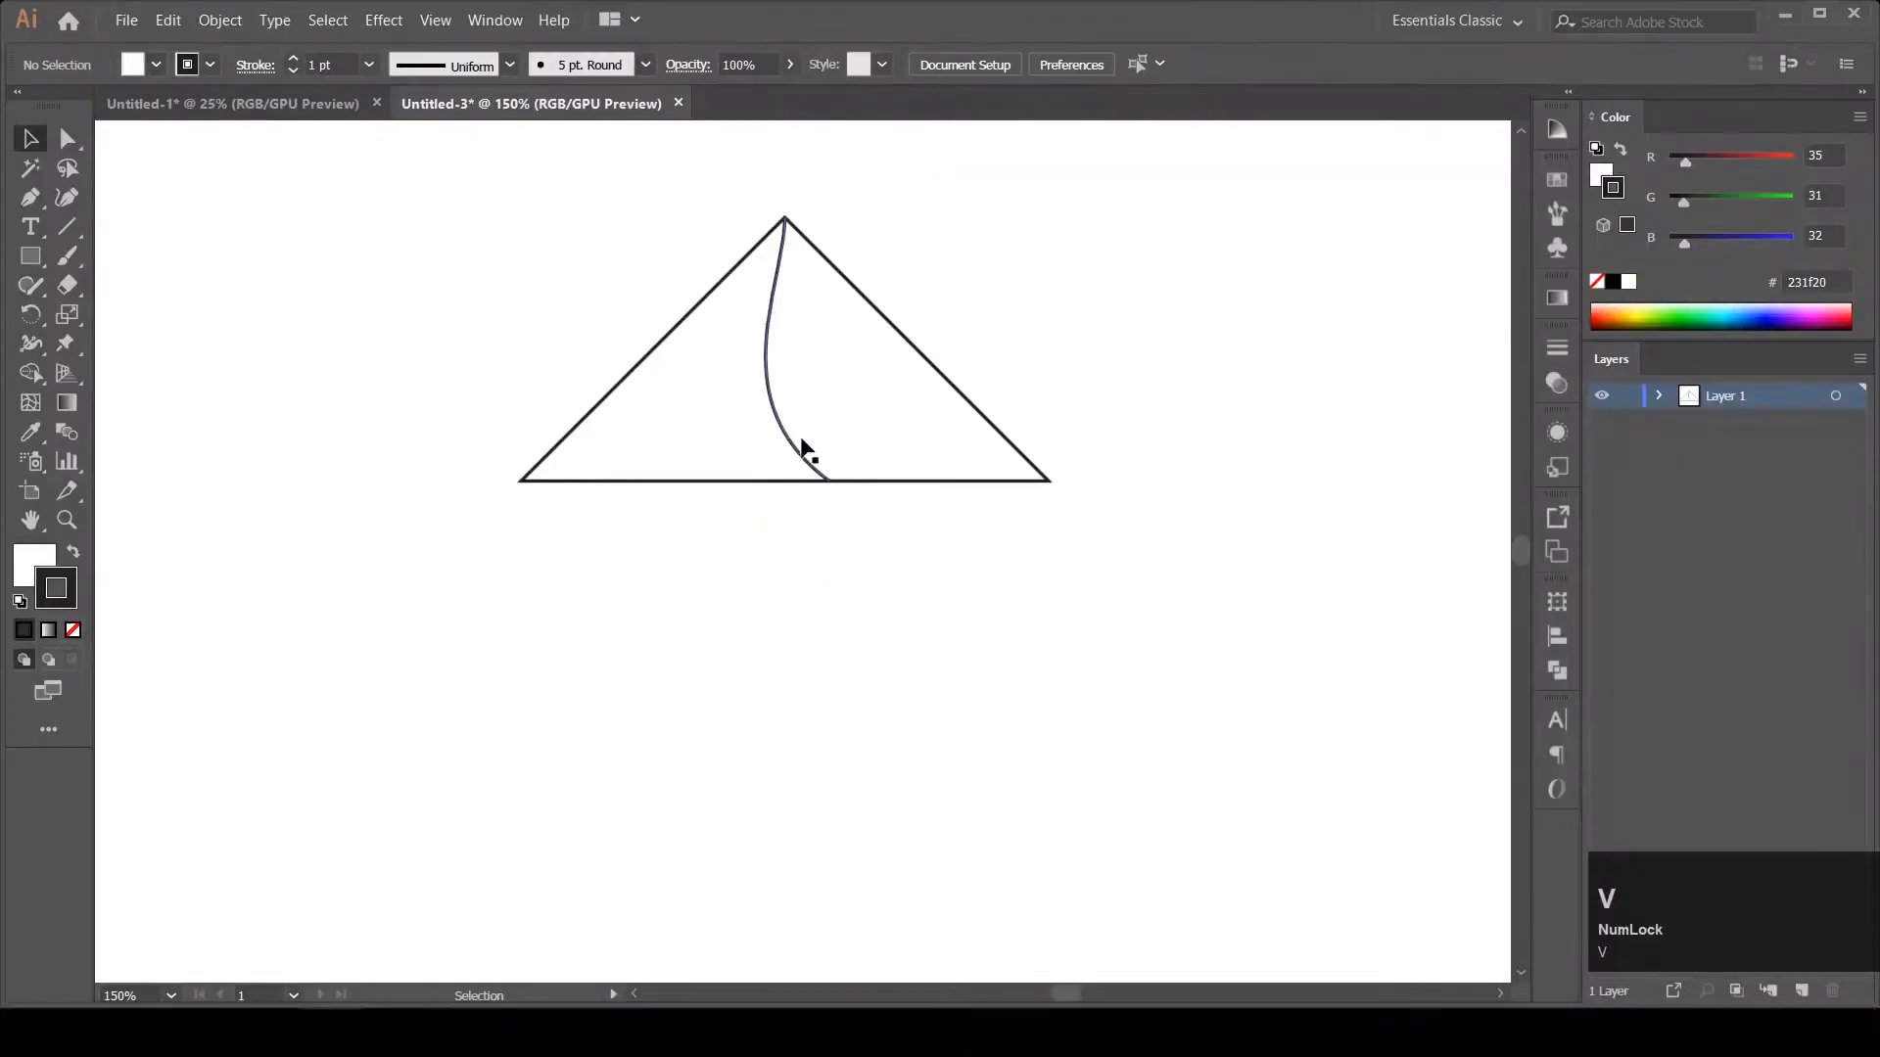
{"action": "left_click", "coordinate": [803, 451]}
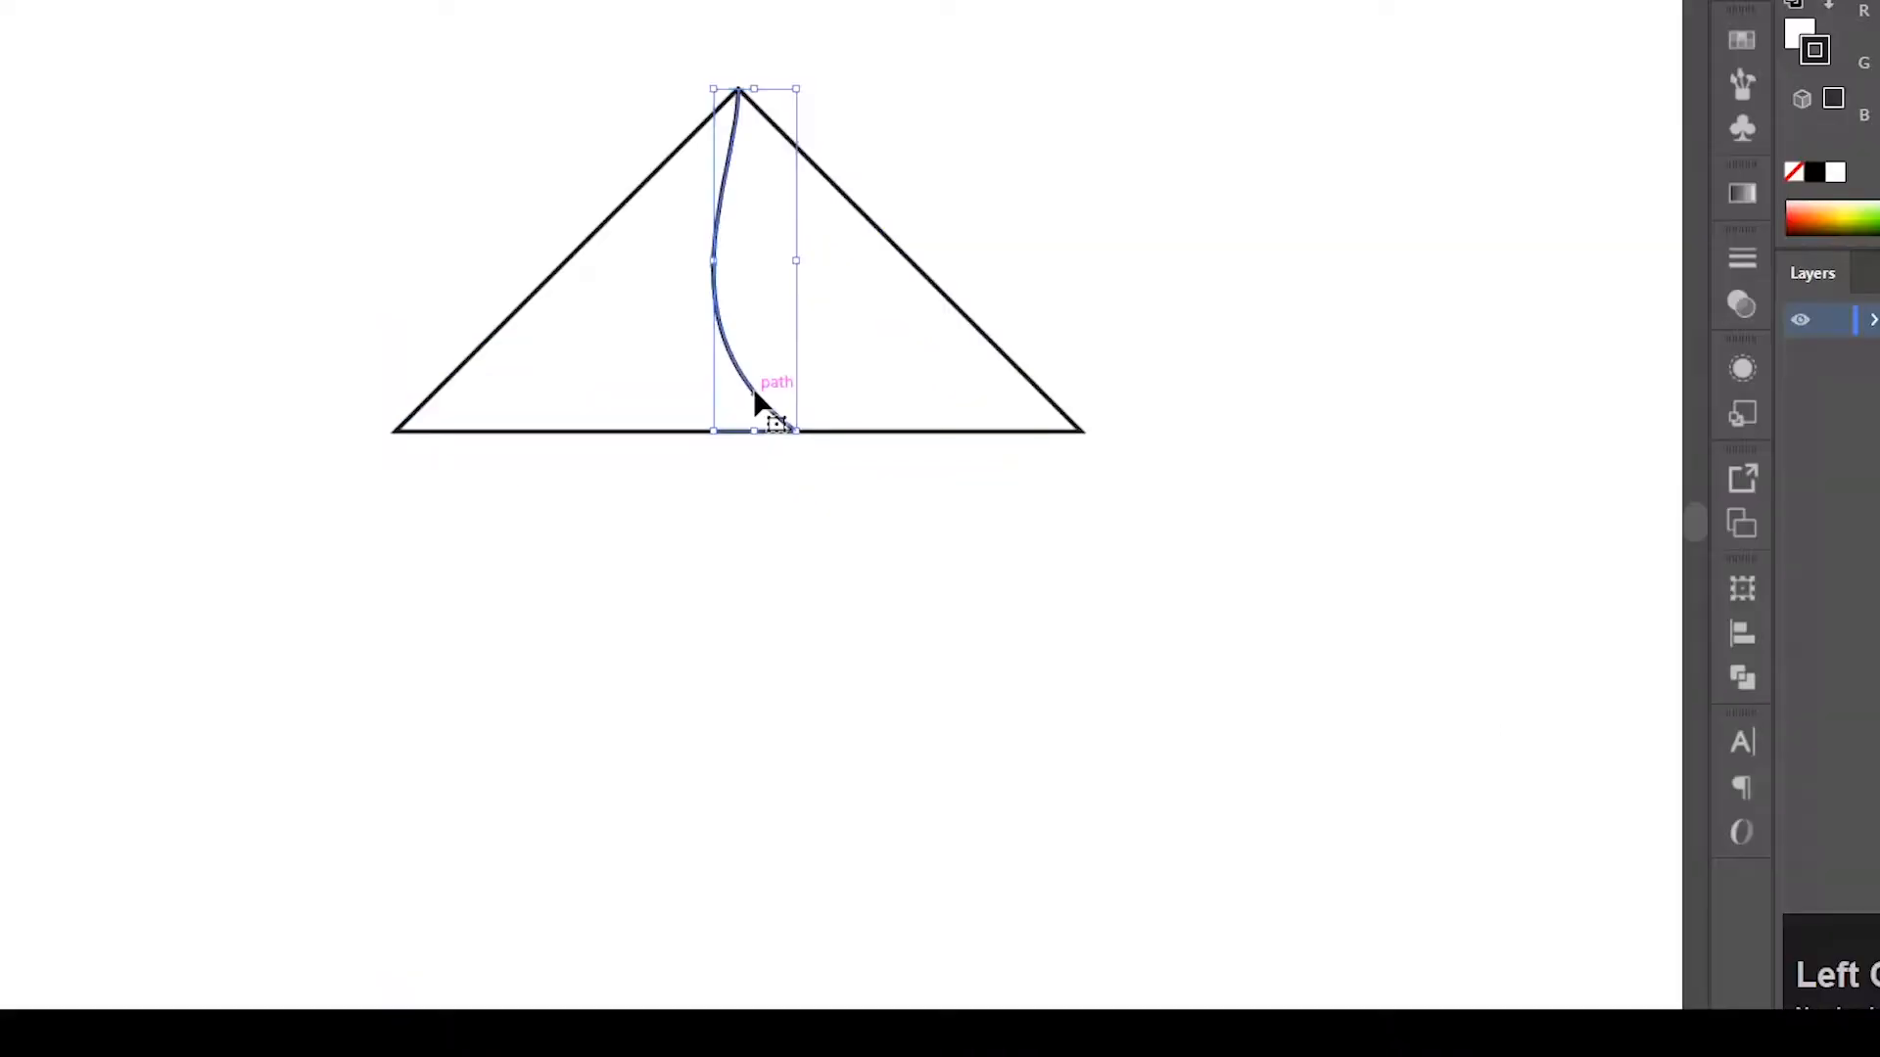
{"action": "right_click", "coordinate": [798, 449]}
{"action": "left_click", "coordinate": [828, 622]}
{"action": "left_click", "coordinate": [836, 587]}
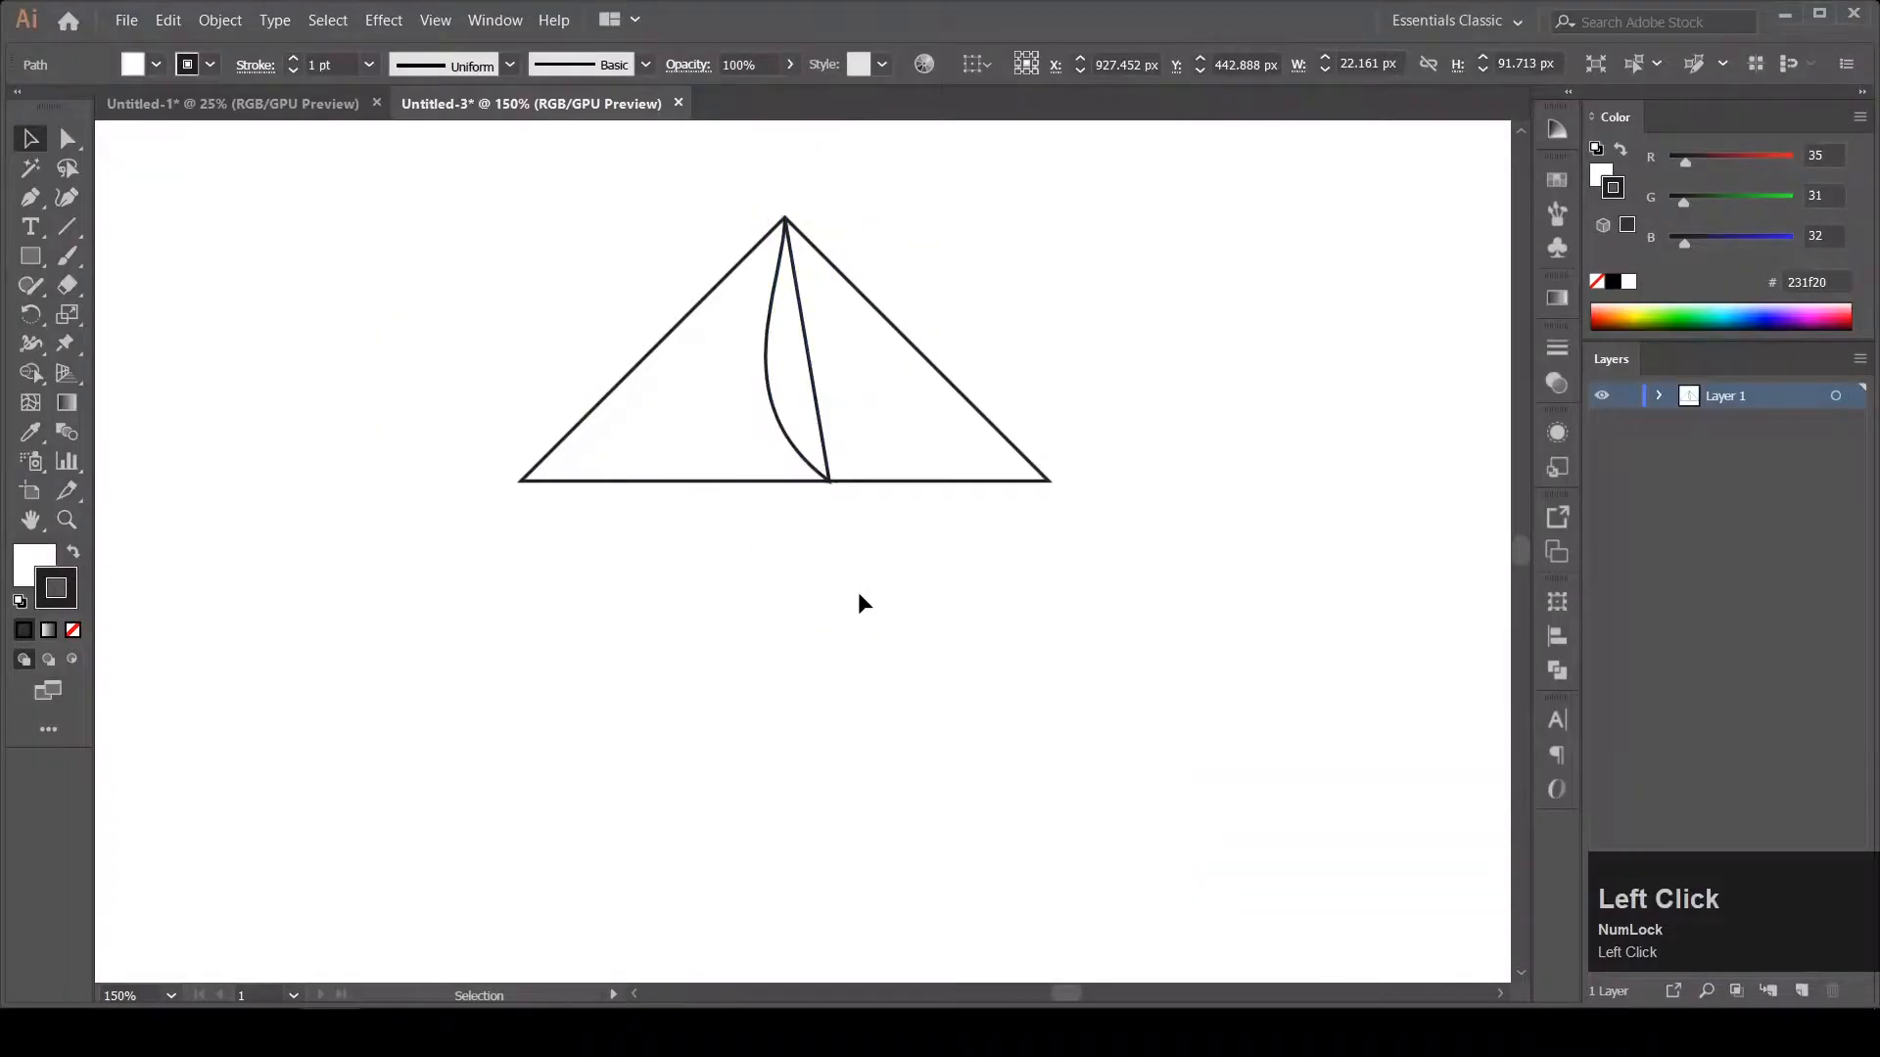
Merge the curved sliver with the triangle's right part using the Shape Builder tool on both shapes.
{"action": "left_click_drag", "start_coordinate": [788, 474], "coordinate": [719, 408]}
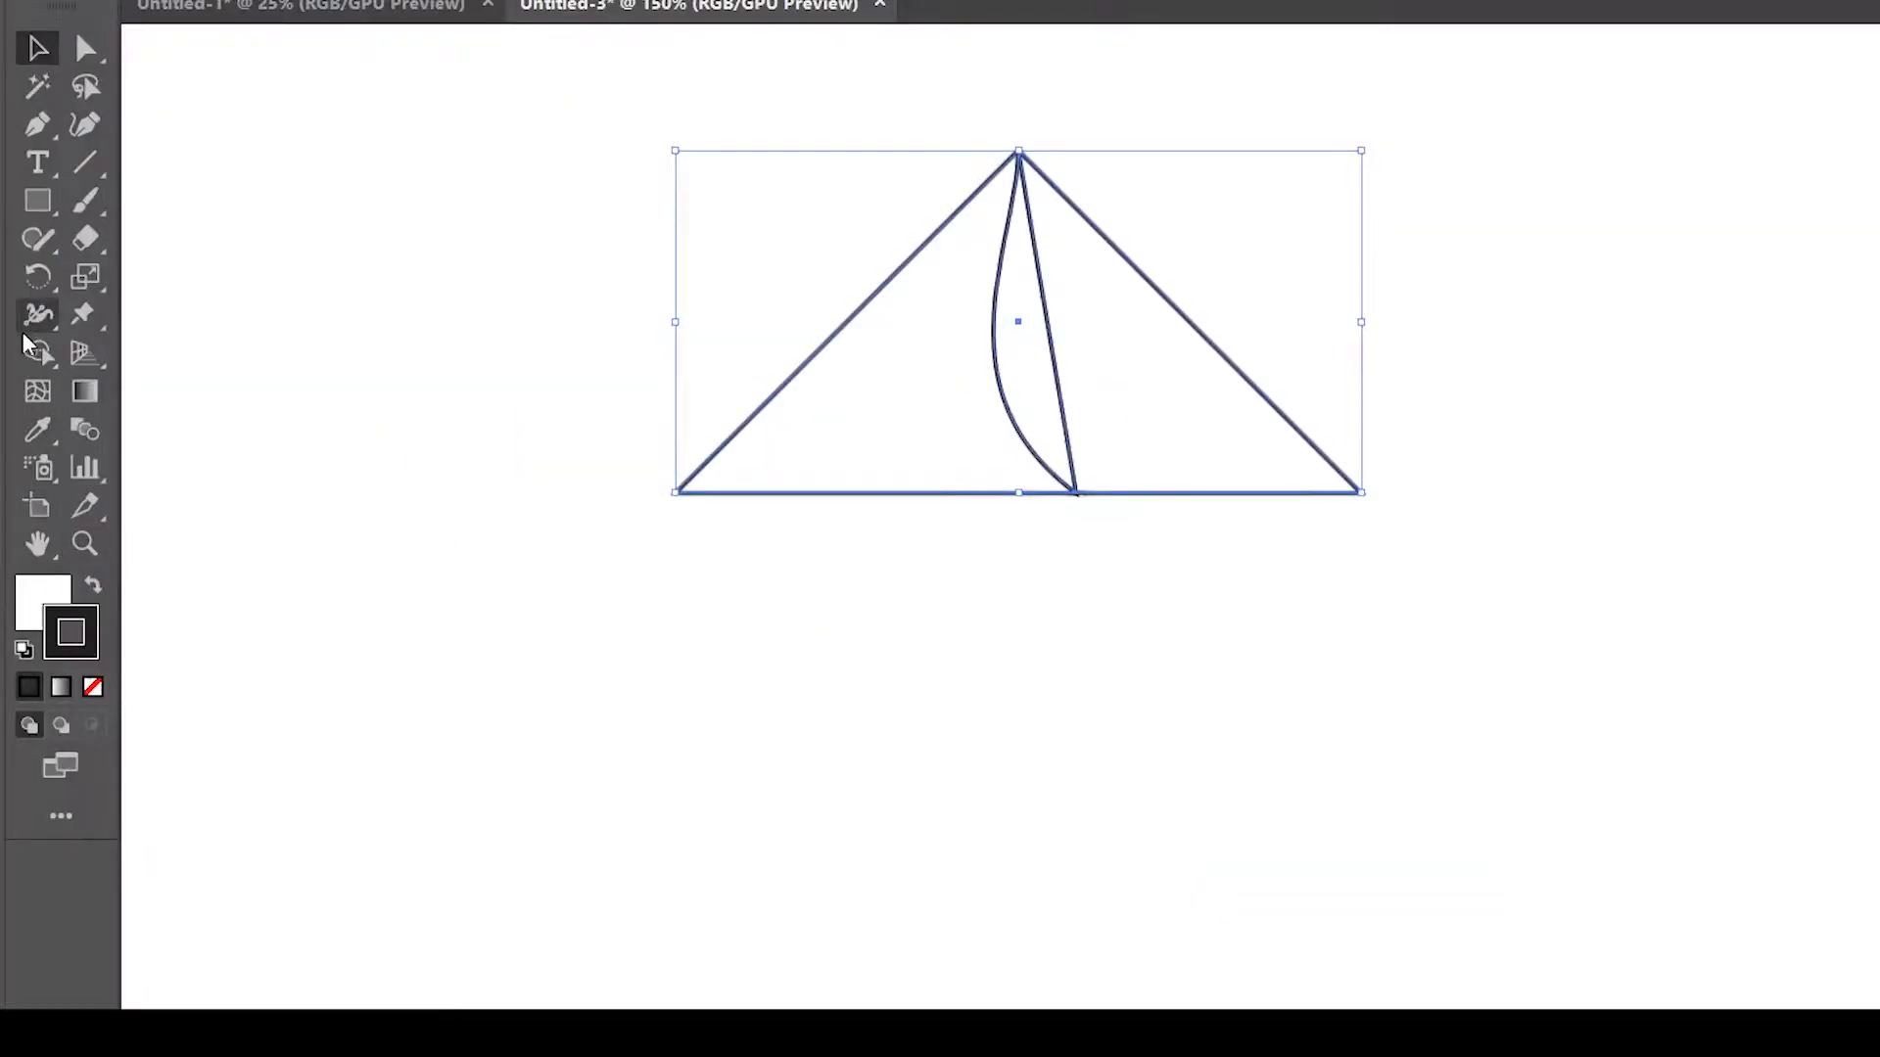
{"action": "left_click", "coordinate": [30, 373]}
{"action": "mouse_move", "coordinate": [1017, 387]}
{"action": "left_mouse_down"}
{"action": "mouse_move", "coordinate": [1181, 539]}
{"action": "mouse_move", "coordinate": [1174, 571]}
{"action": "left_mouse_up"}
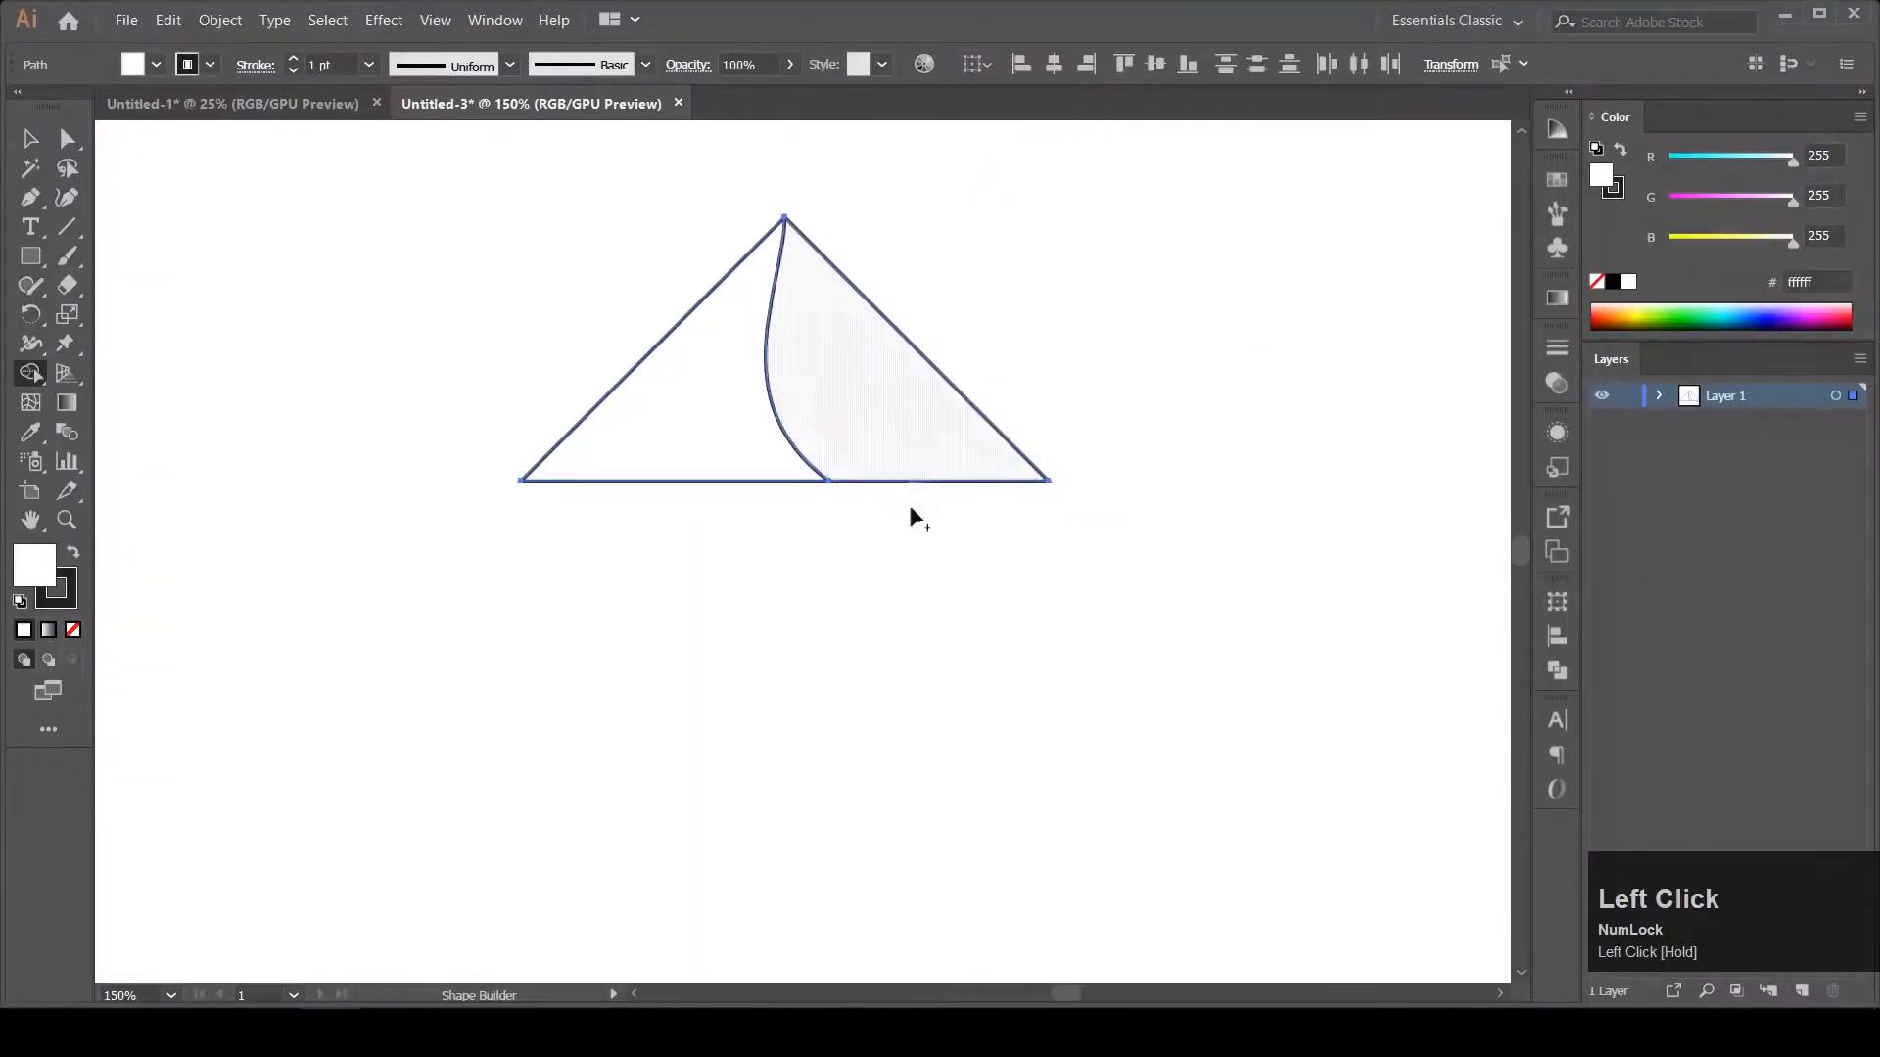
{"action": "key", "text": "v"}
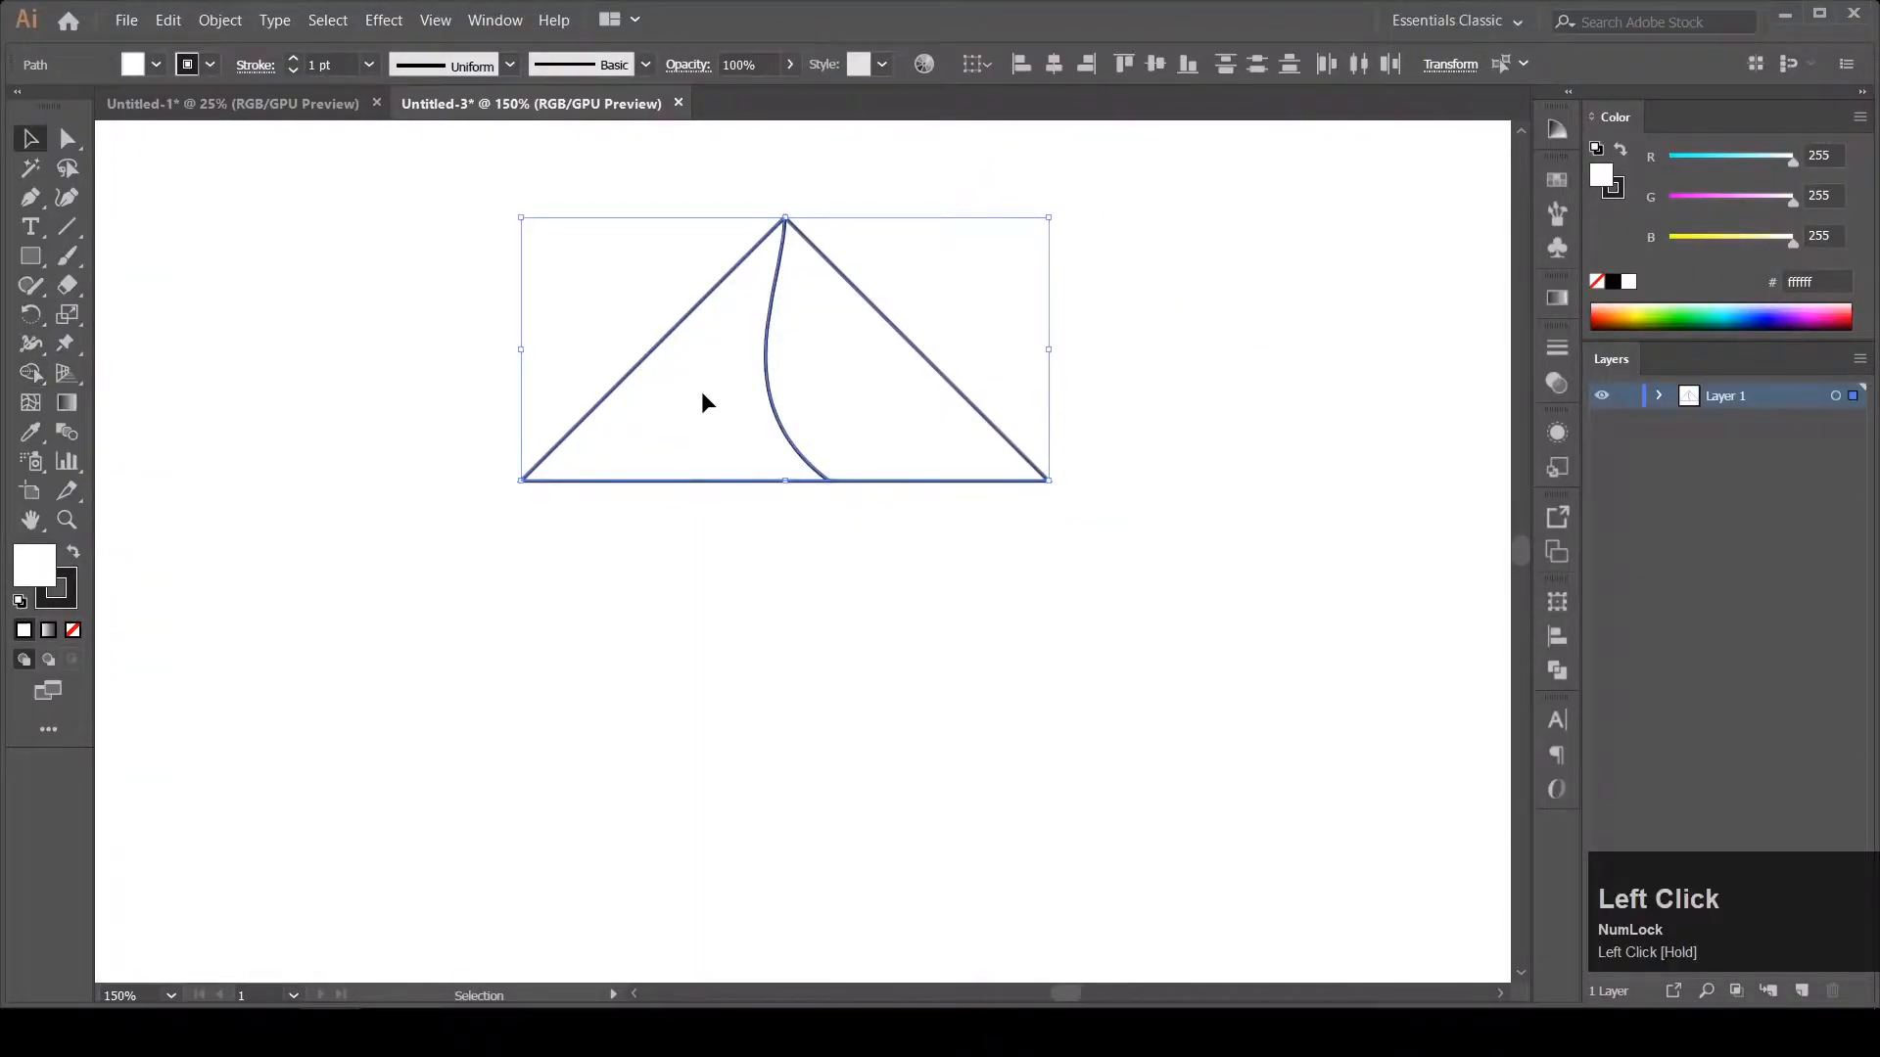
Fill the triangle's right piece with the light orange swatch (fbb040).
{"action": "left_click", "coordinate": [816, 529]}
{"action": "left_click", "coordinate": [828, 458]}
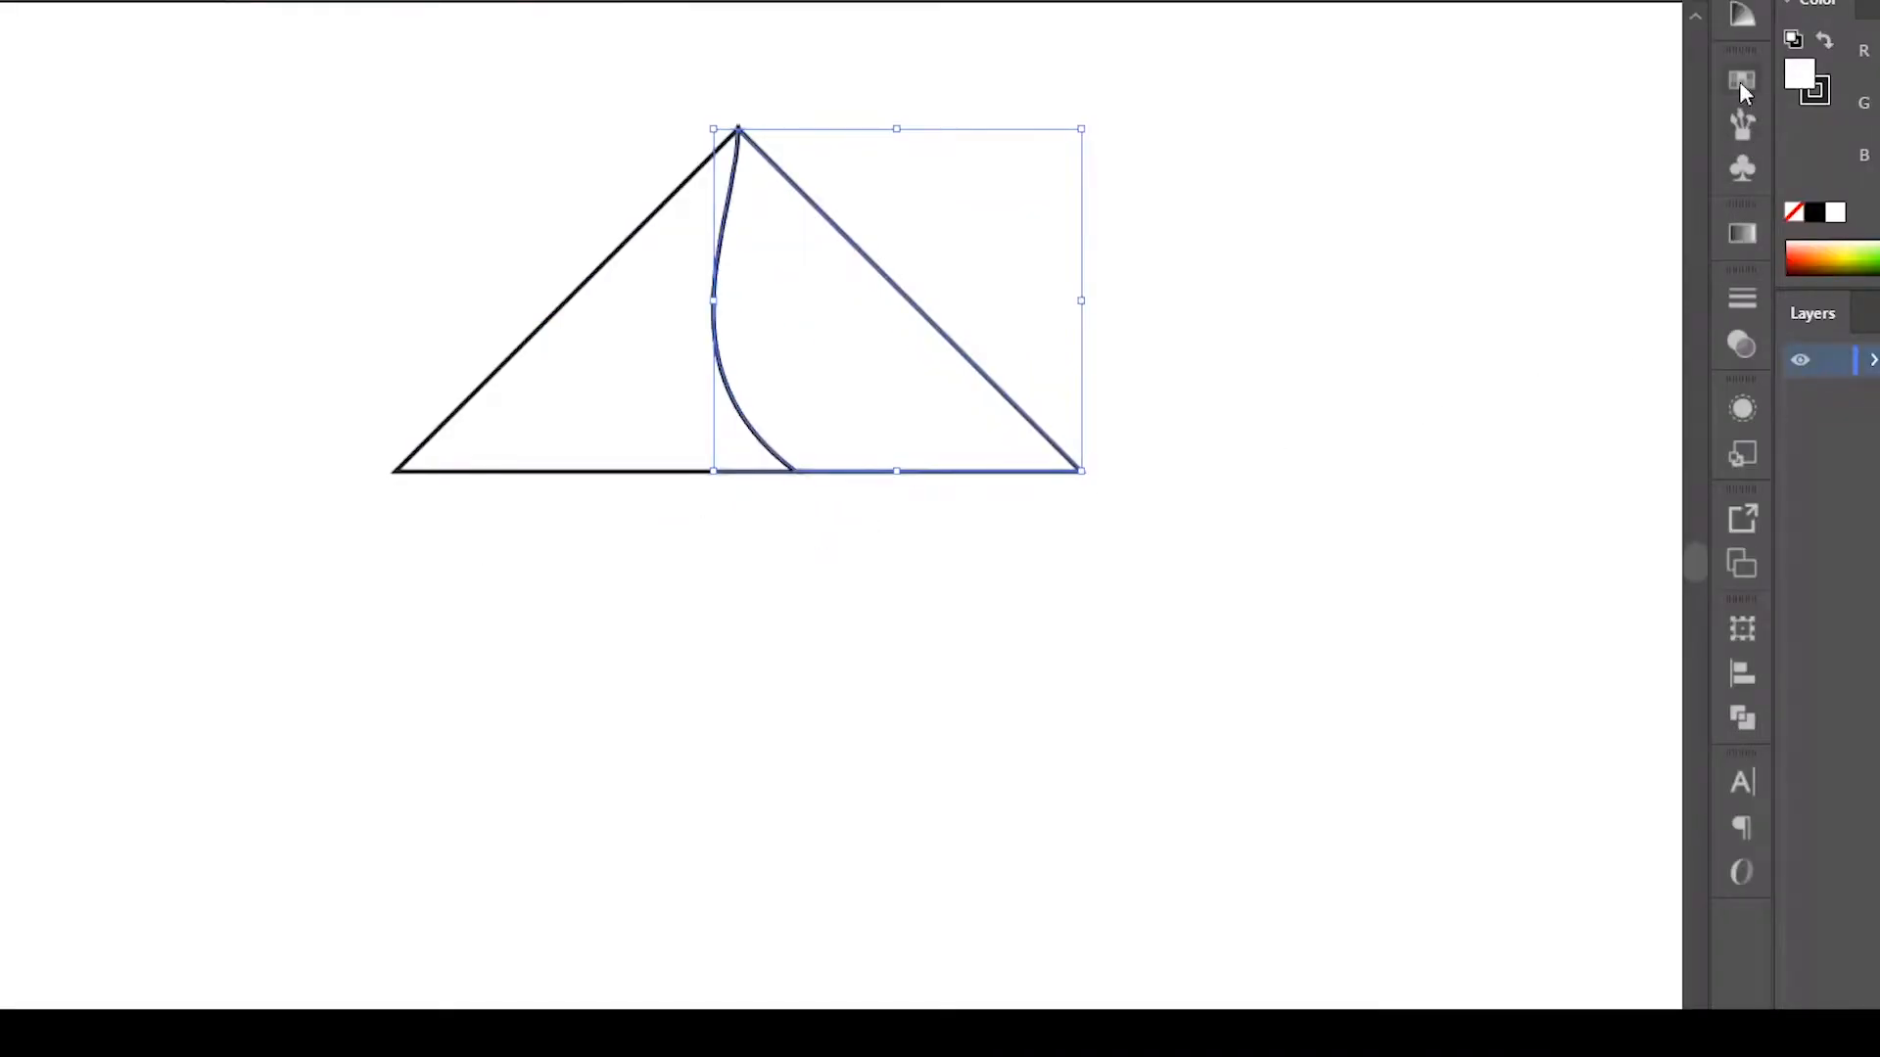
{"action": "left_click", "coordinate": [1742, 84]}
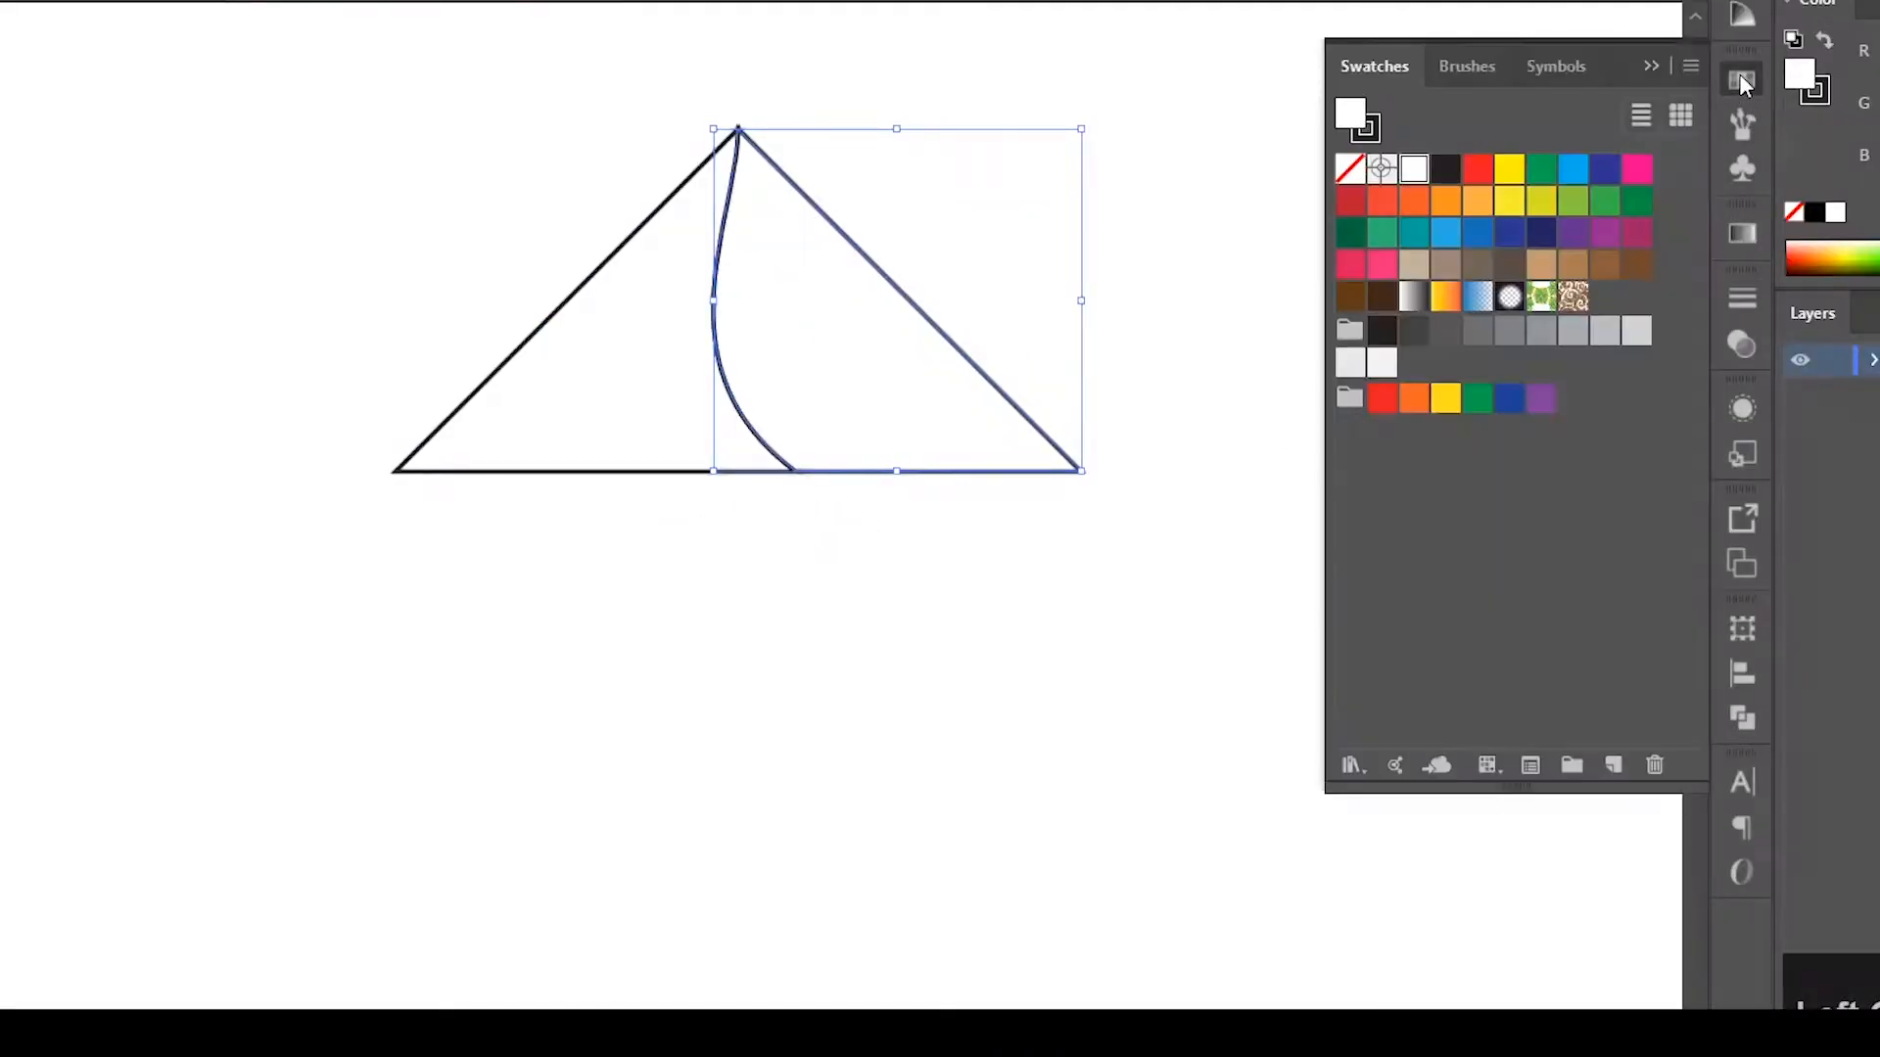
{"action": "left_click", "coordinate": [1478, 203]}
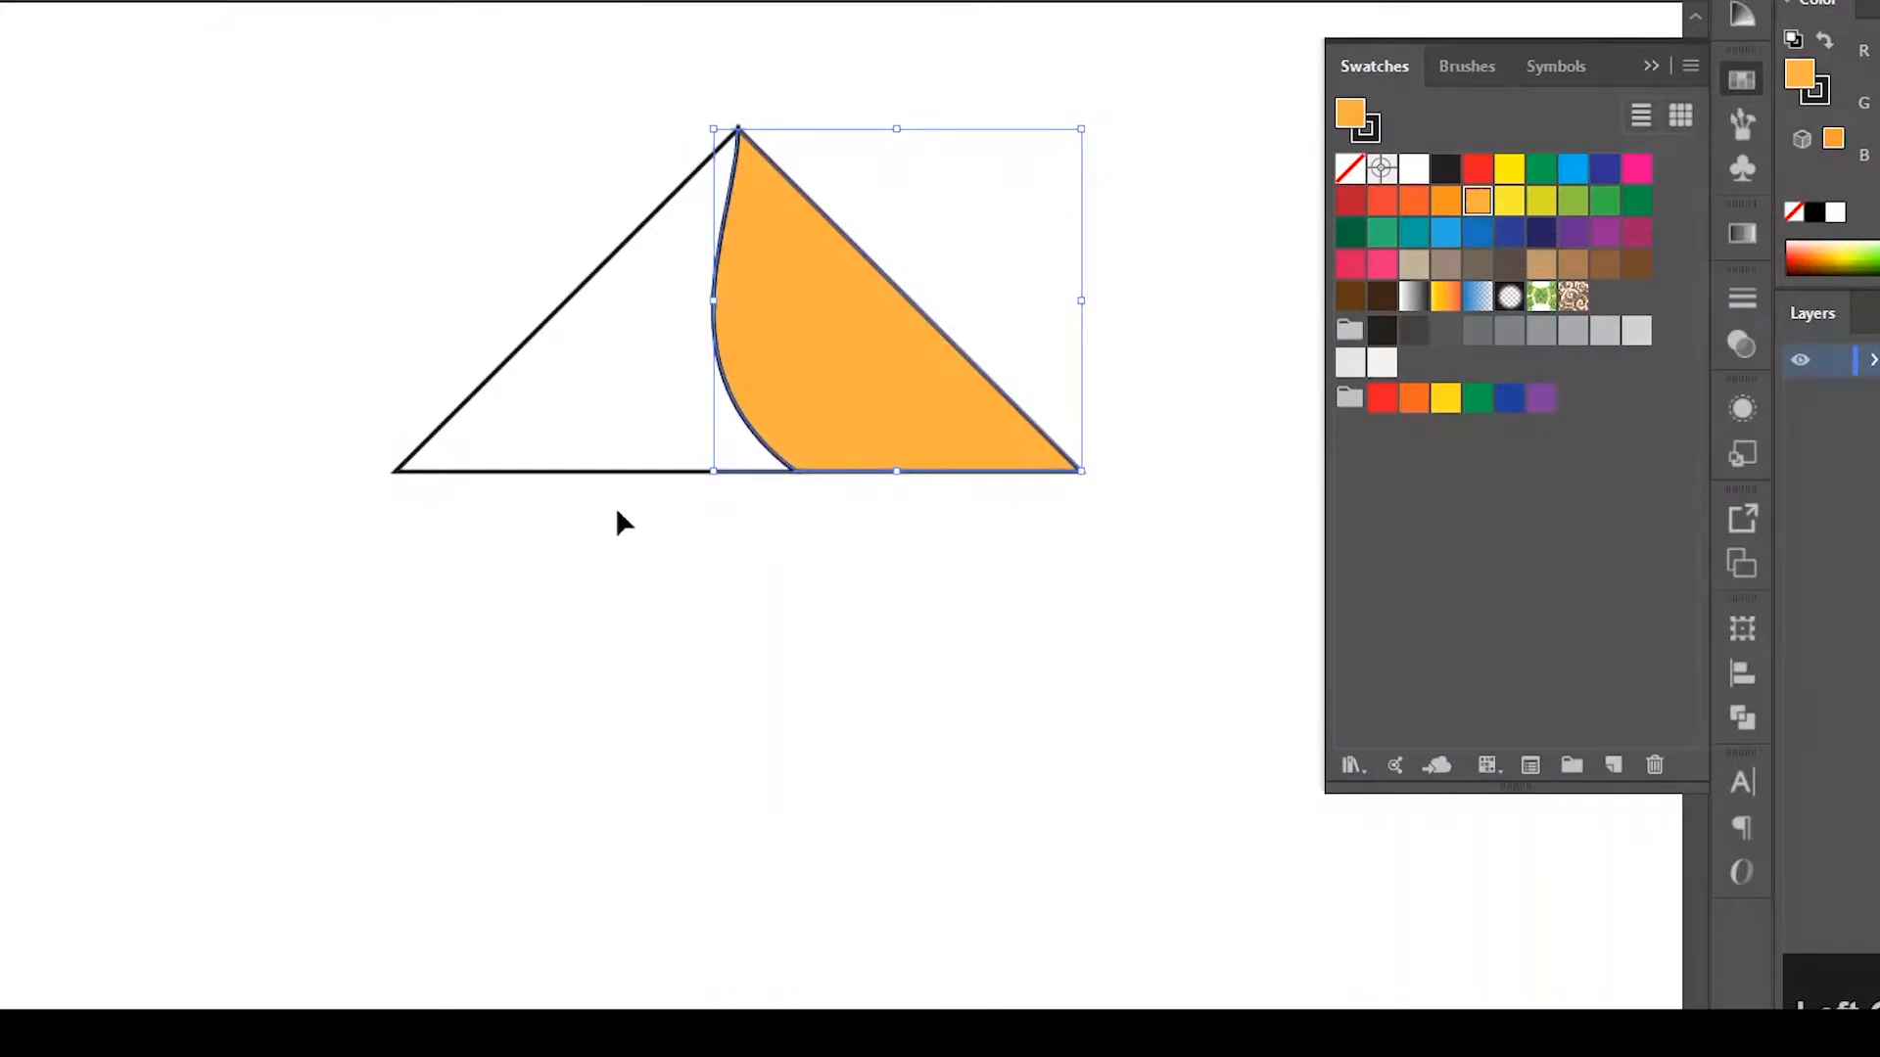
Fill the triangle's left piece with the darker orange swatch (f7941d).
{"action": "left_click", "coordinate": [634, 382]}
{"action": "left_click", "coordinate": [1434, 206]}
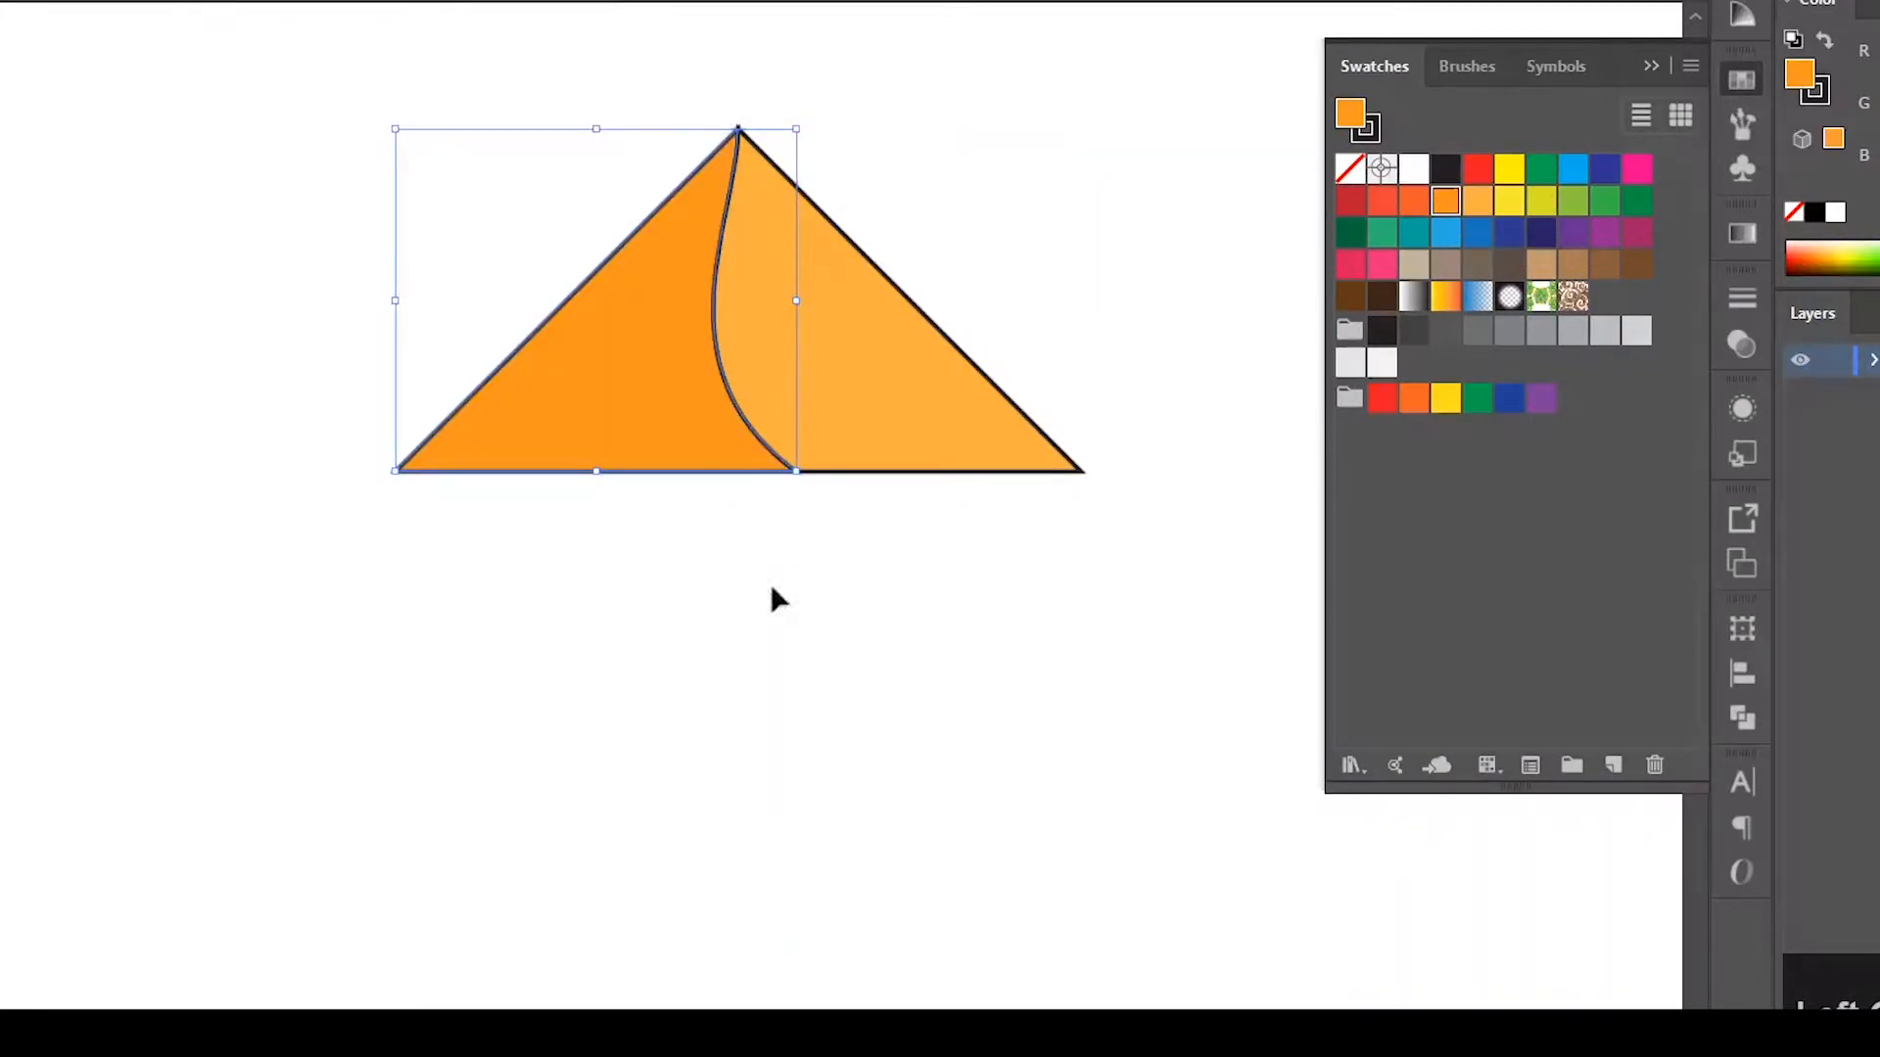
{"action": "left_click", "coordinate": [808, 582]}
{"action": "left_click", "coordinate": [1752, 79]}
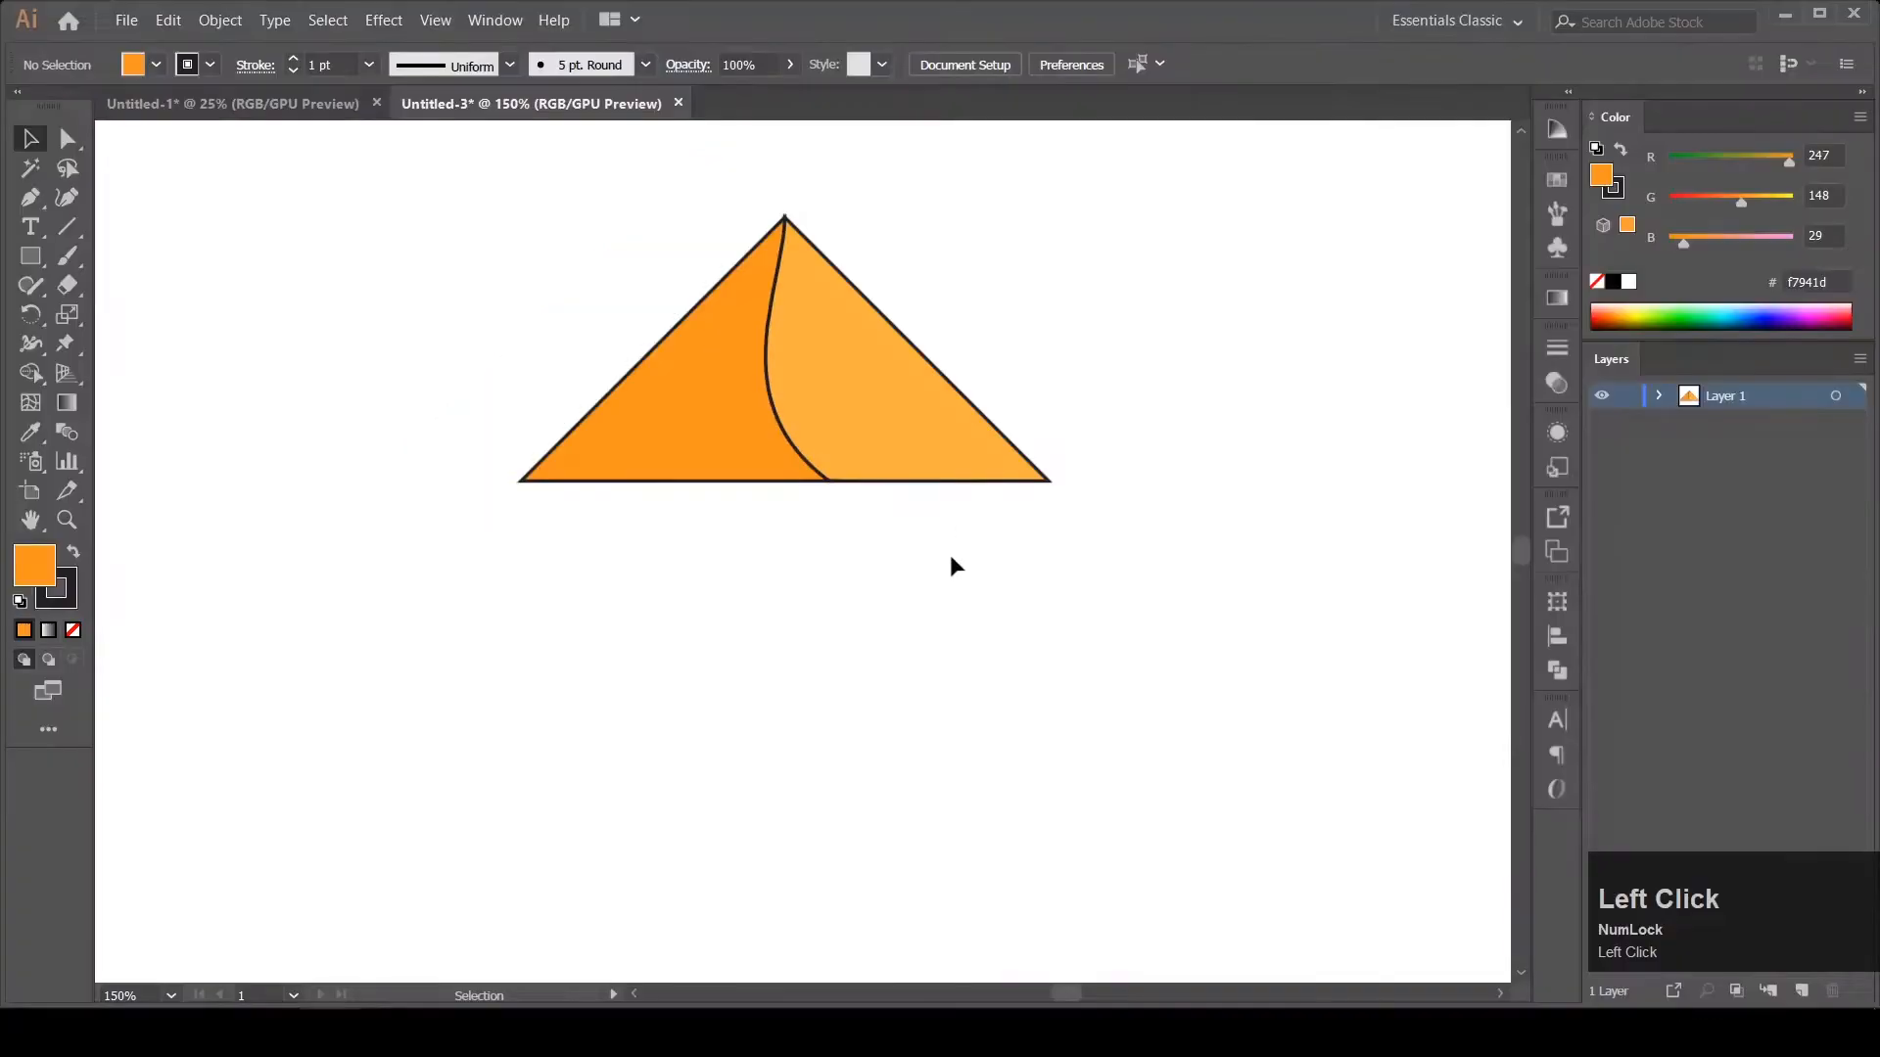
Remove the stroke from both triangle pieces.
{"action": "left_click", "coordinate": [646, 377]}
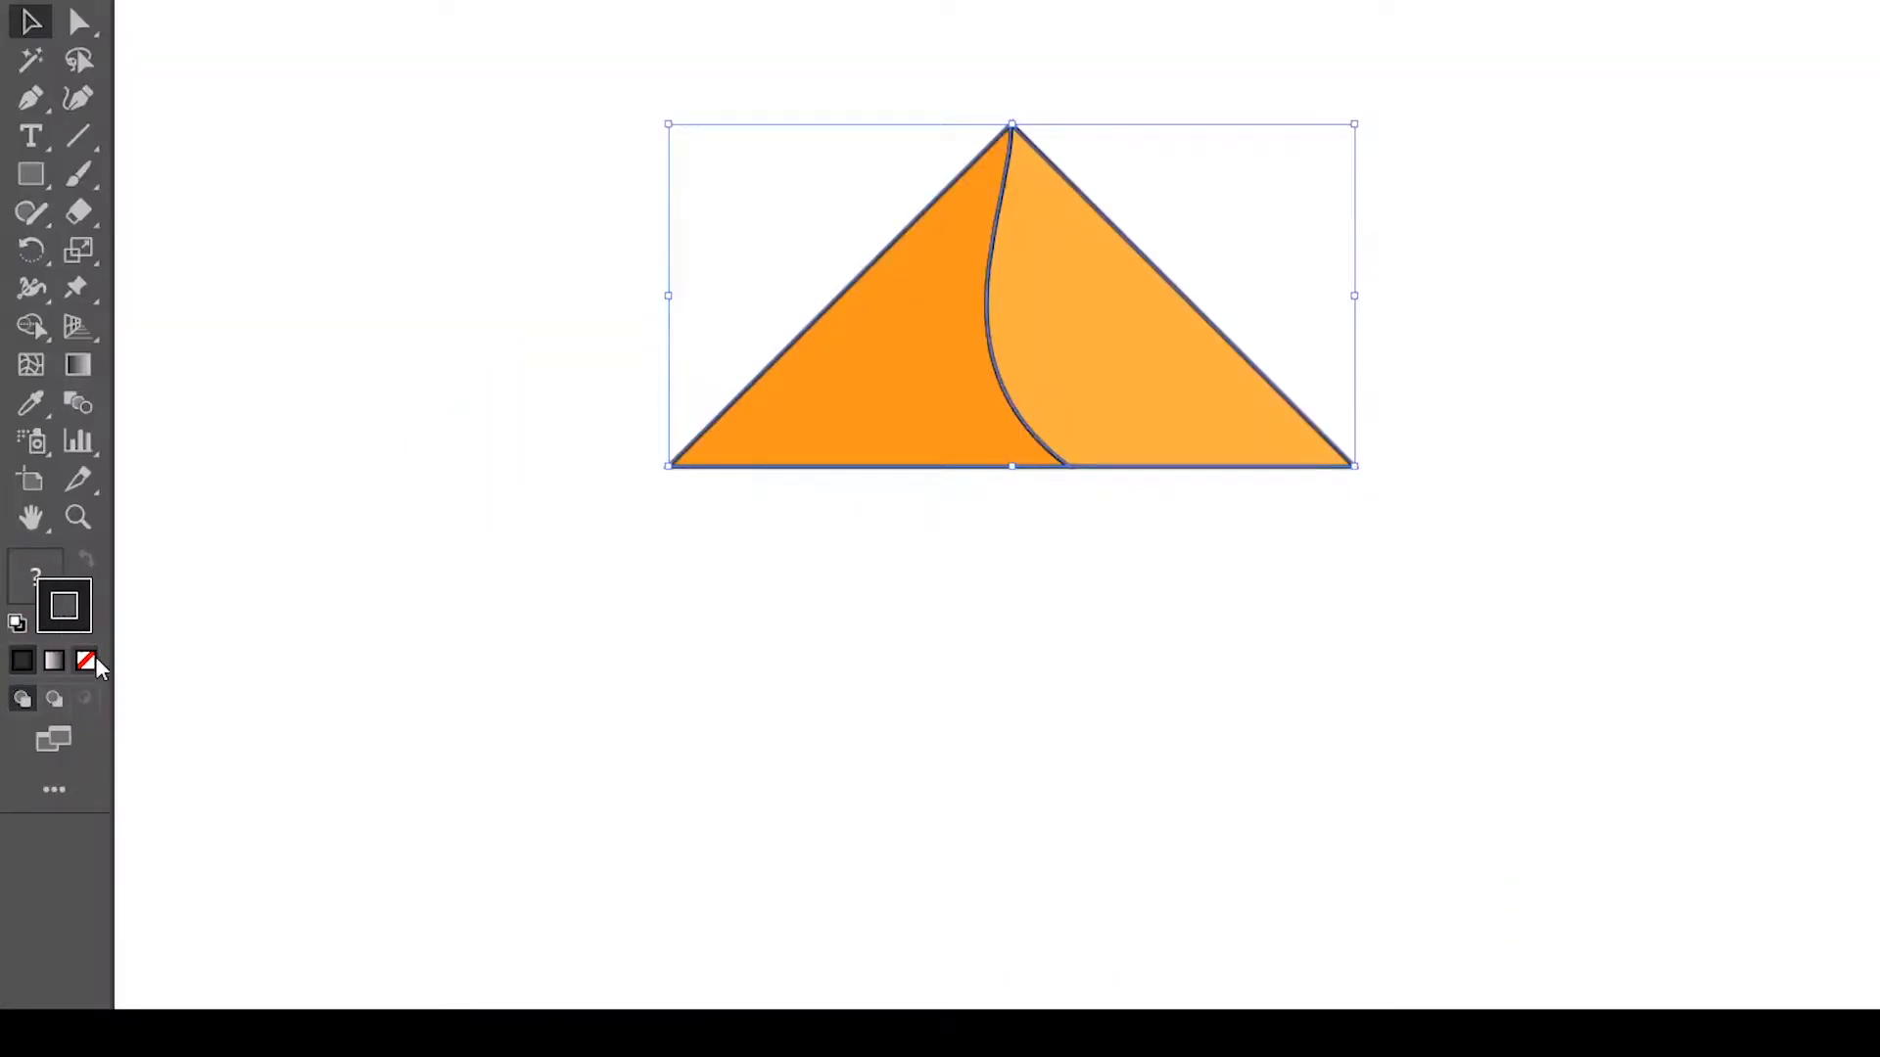
{"action": "left_click", "coordinate": [96, 656]}
{"action": "left_click", "coordinate": [163, 617]}
{"action": "left_click", "coordinate": [62, 568]}
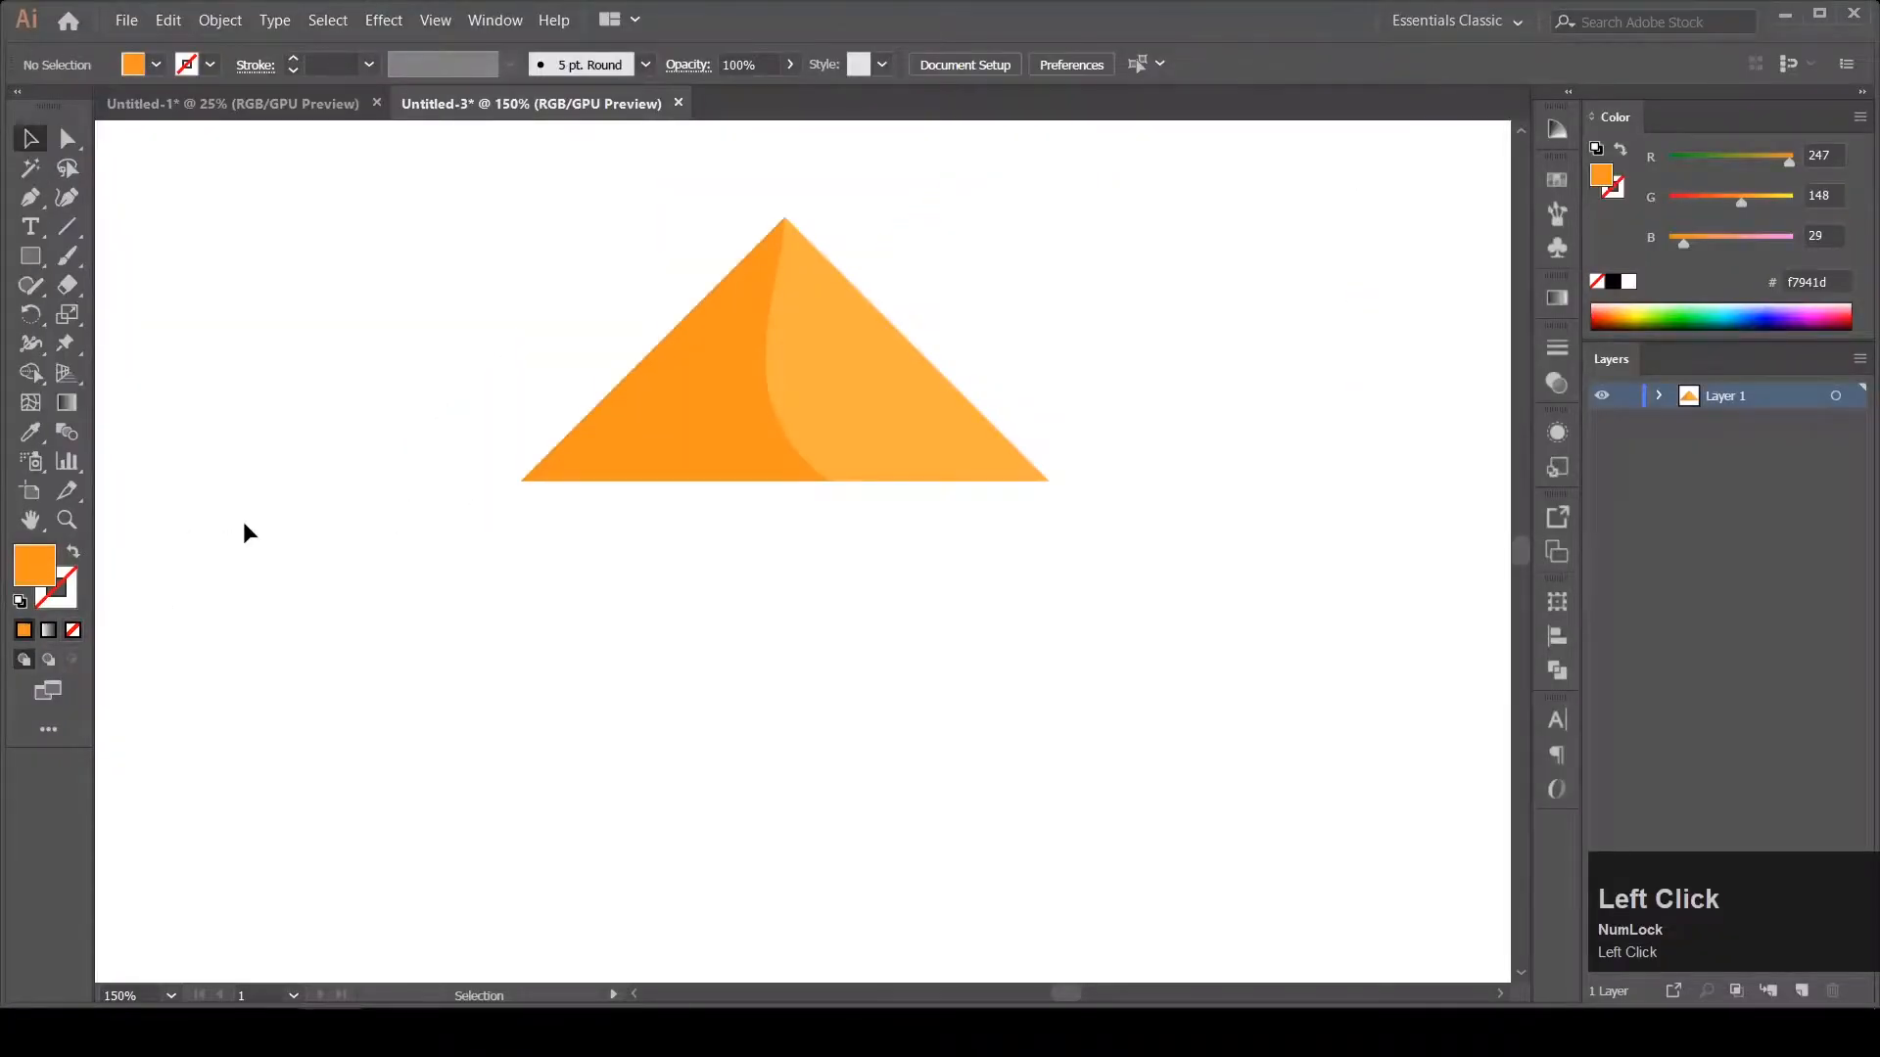
Add a second fill to the light orange right piece's appearance.
{"action": "left_click", "coordinate": [913, 426]}
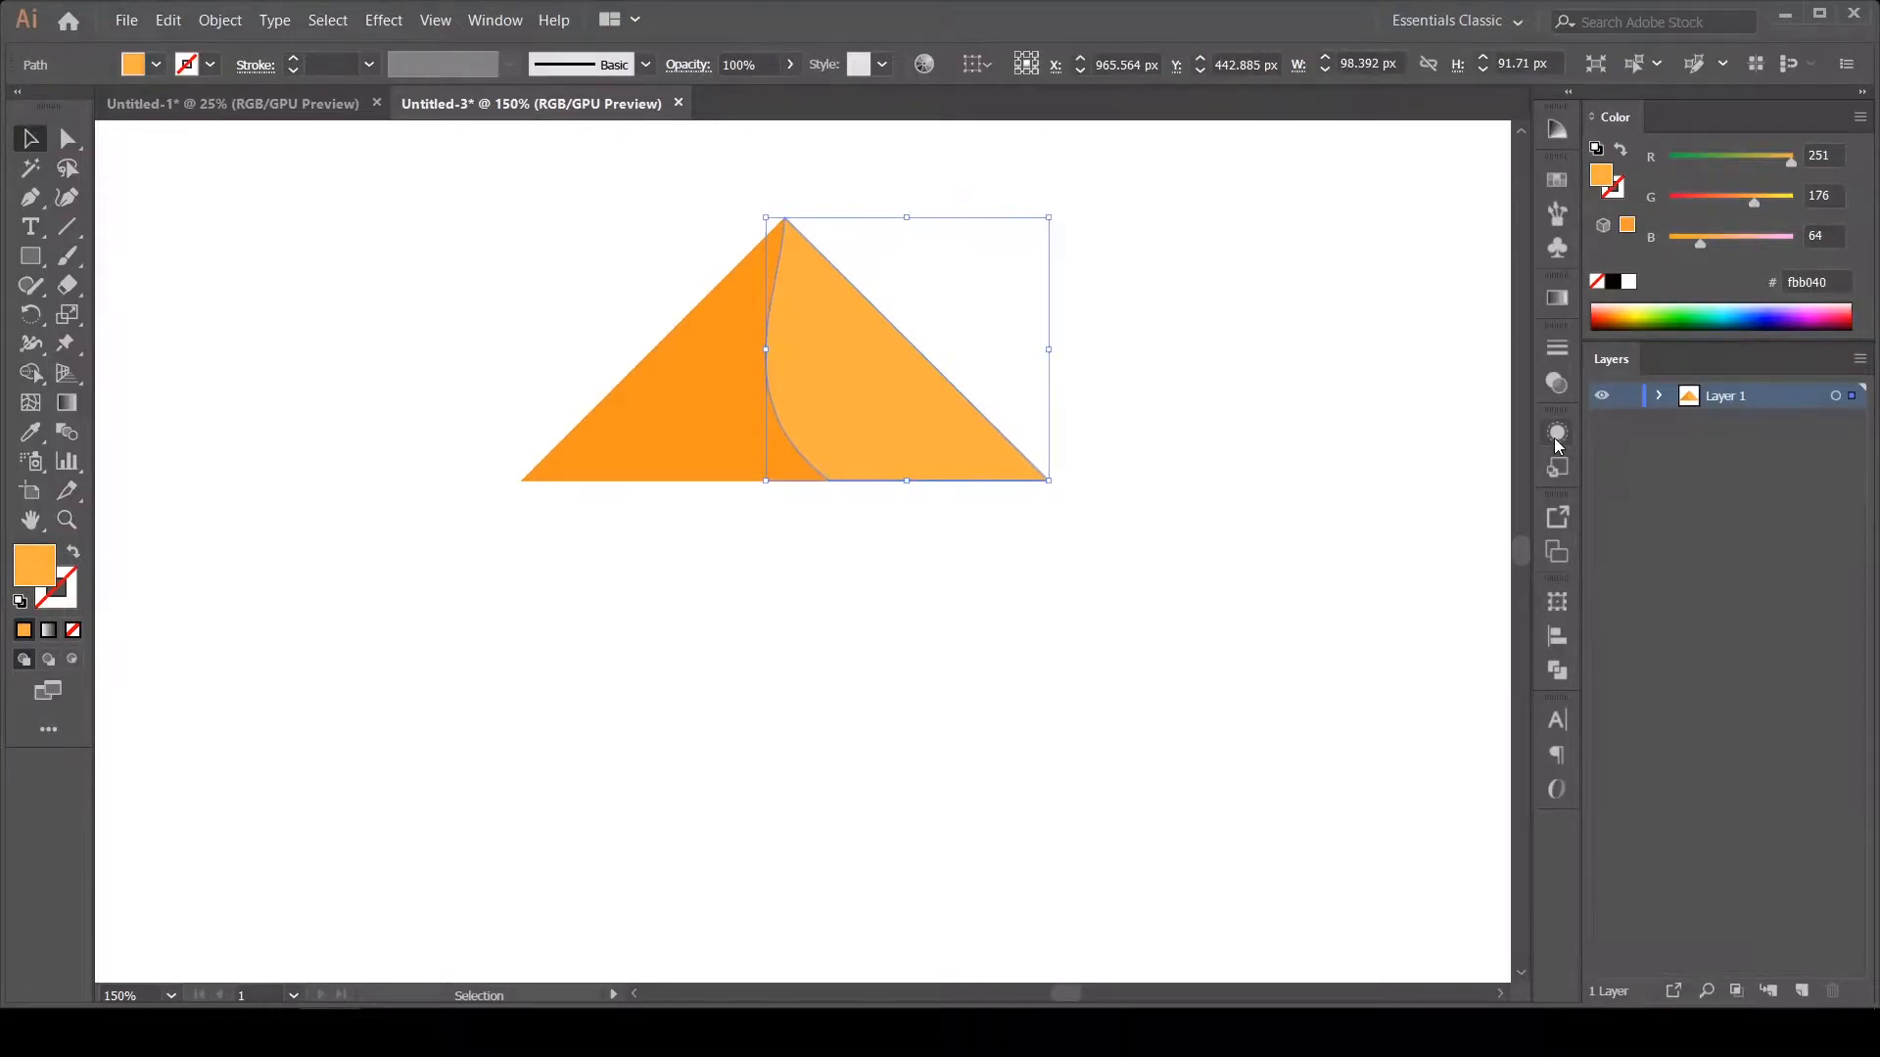
{"action": "left_click", "coordinate": [1557, 438]}
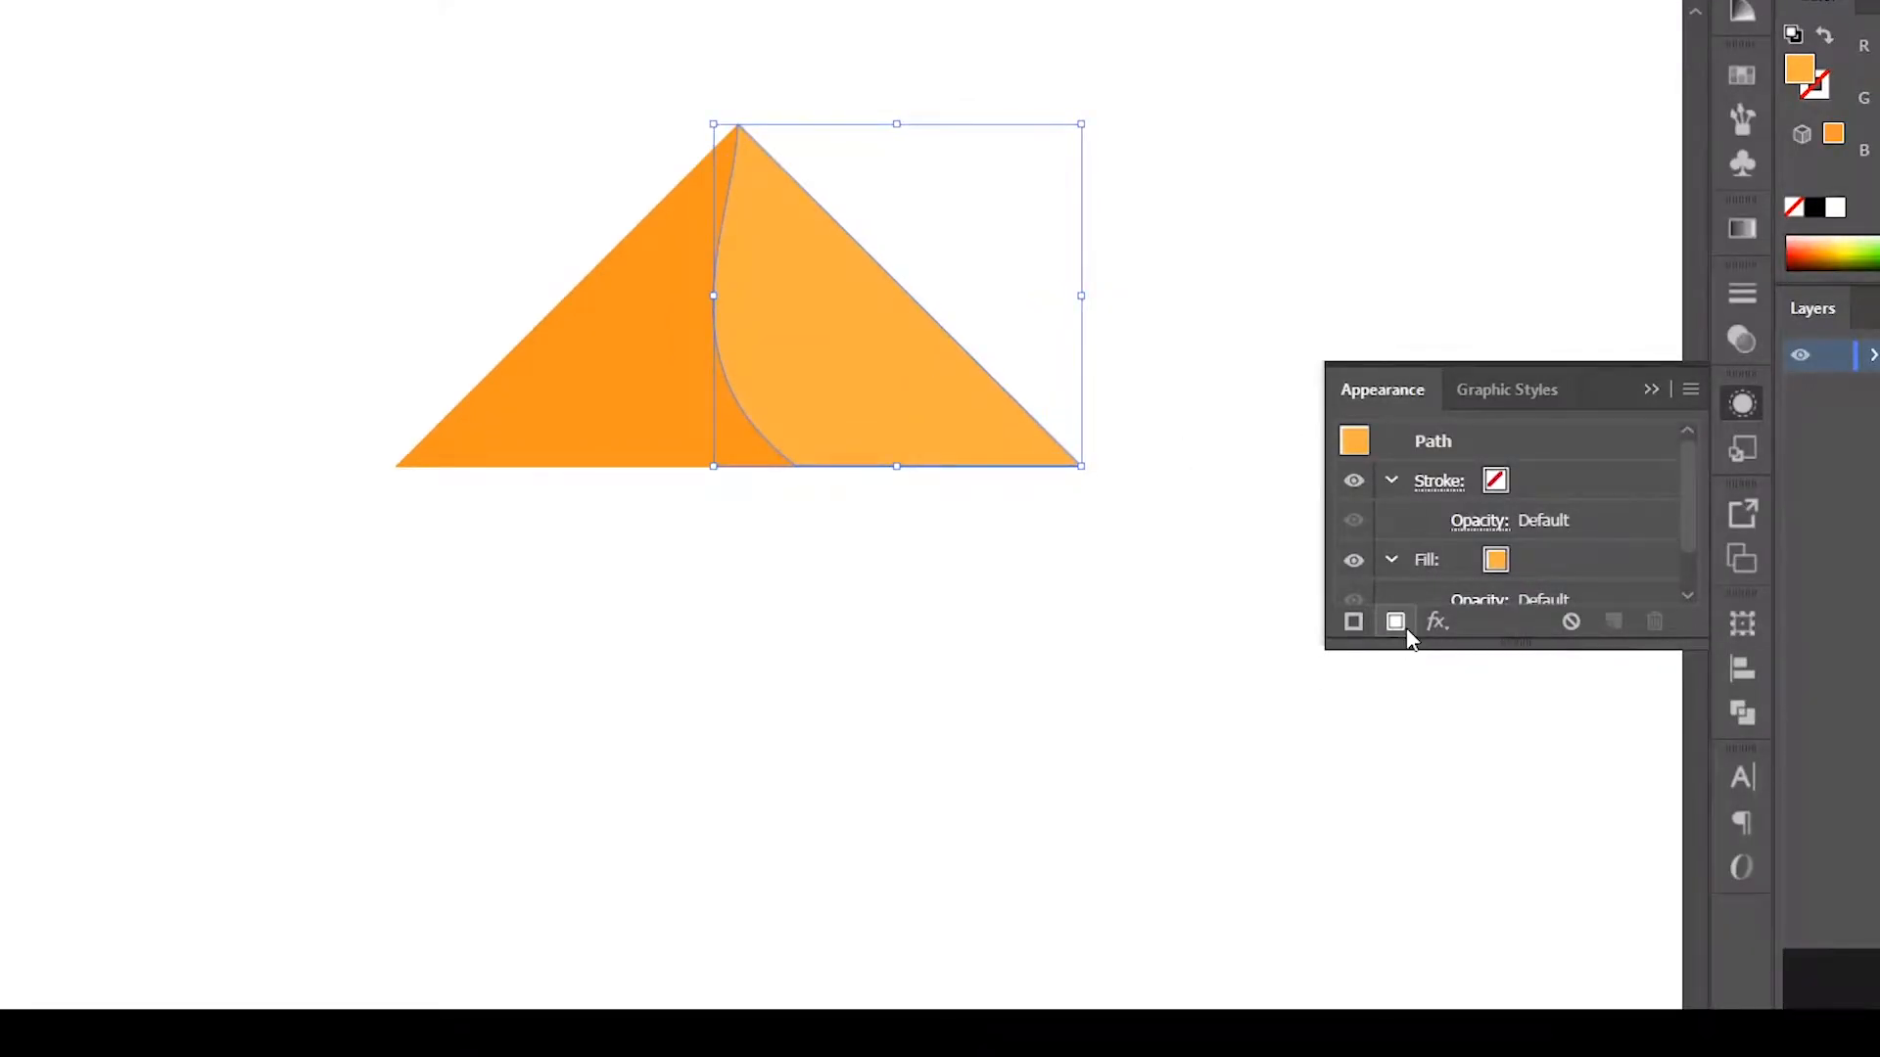
{"action": "left_click", "coordinate": [1395, 622]}
Apply a white-to-orange linear gradient to the new fill, with the orange stop at 100% and the midpoint at about 24%.
{"action": "left_click", "coordinate": [1743, 231]}
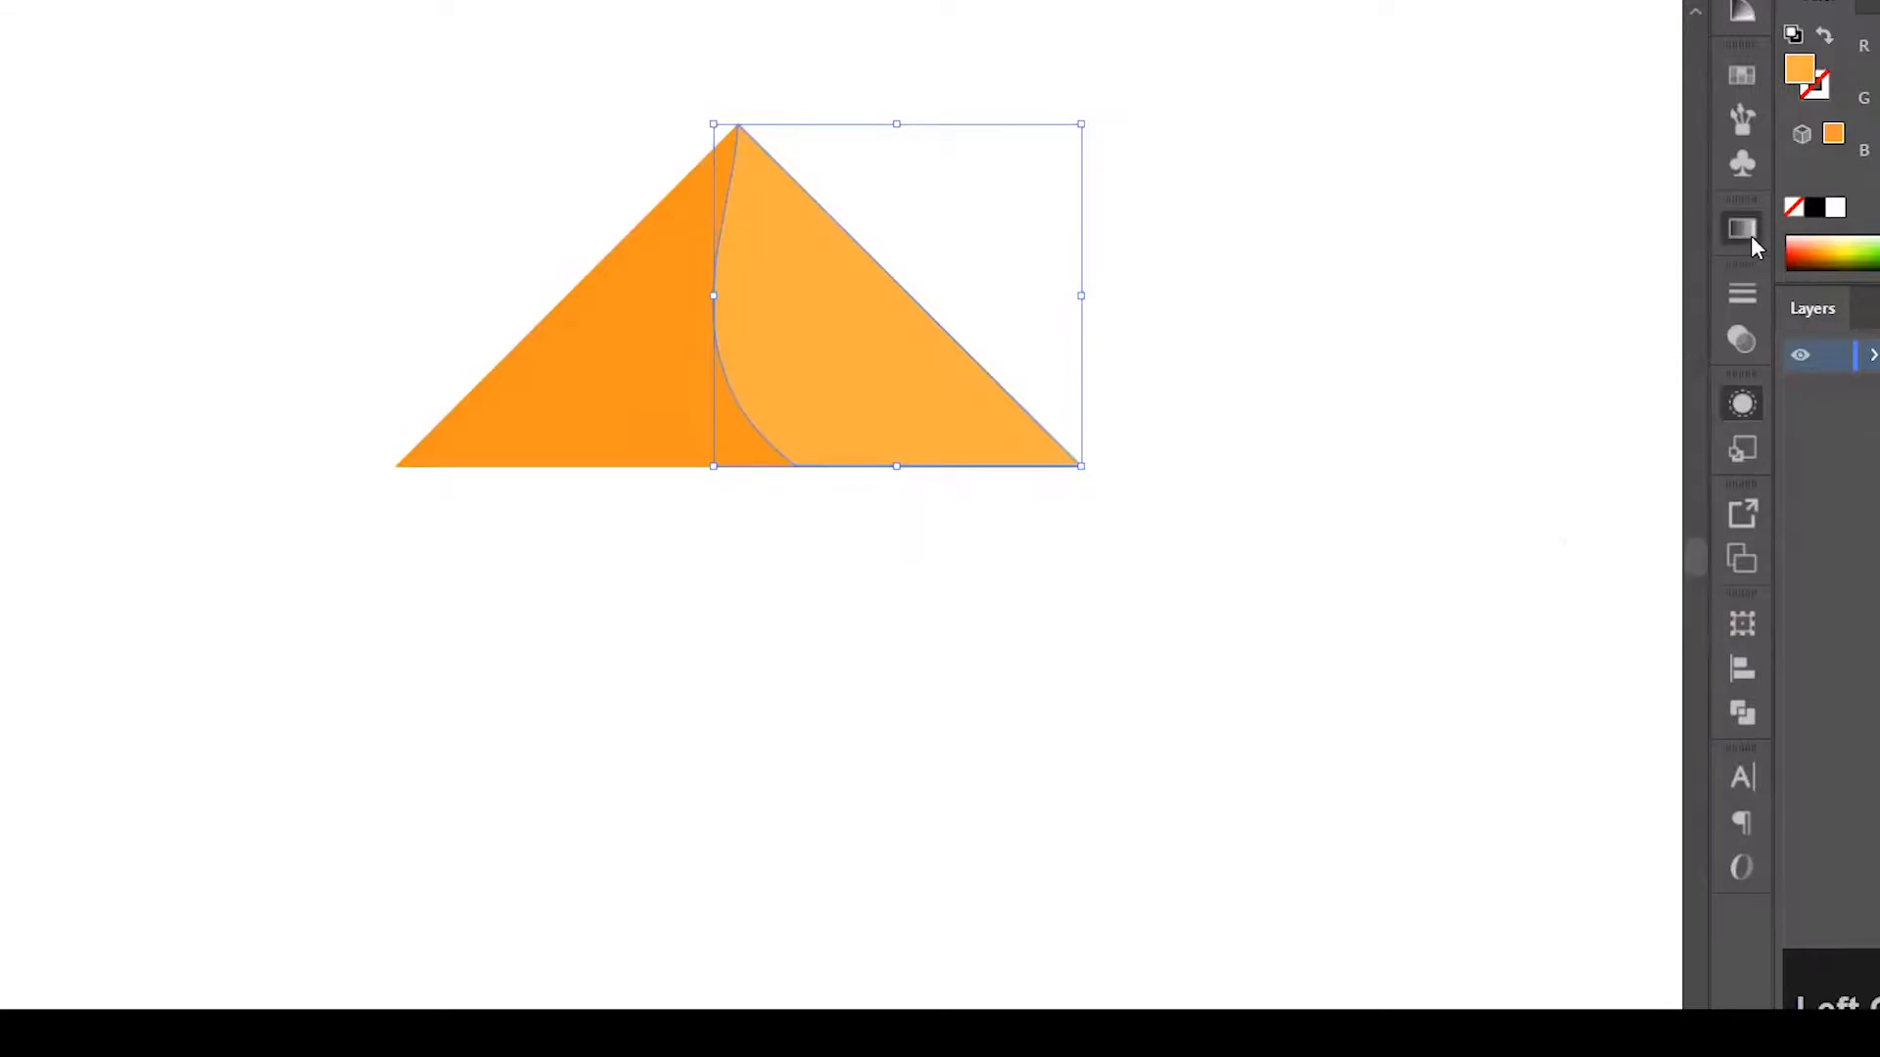
{"action": "left_click", "coordinate": [1535, 446]}
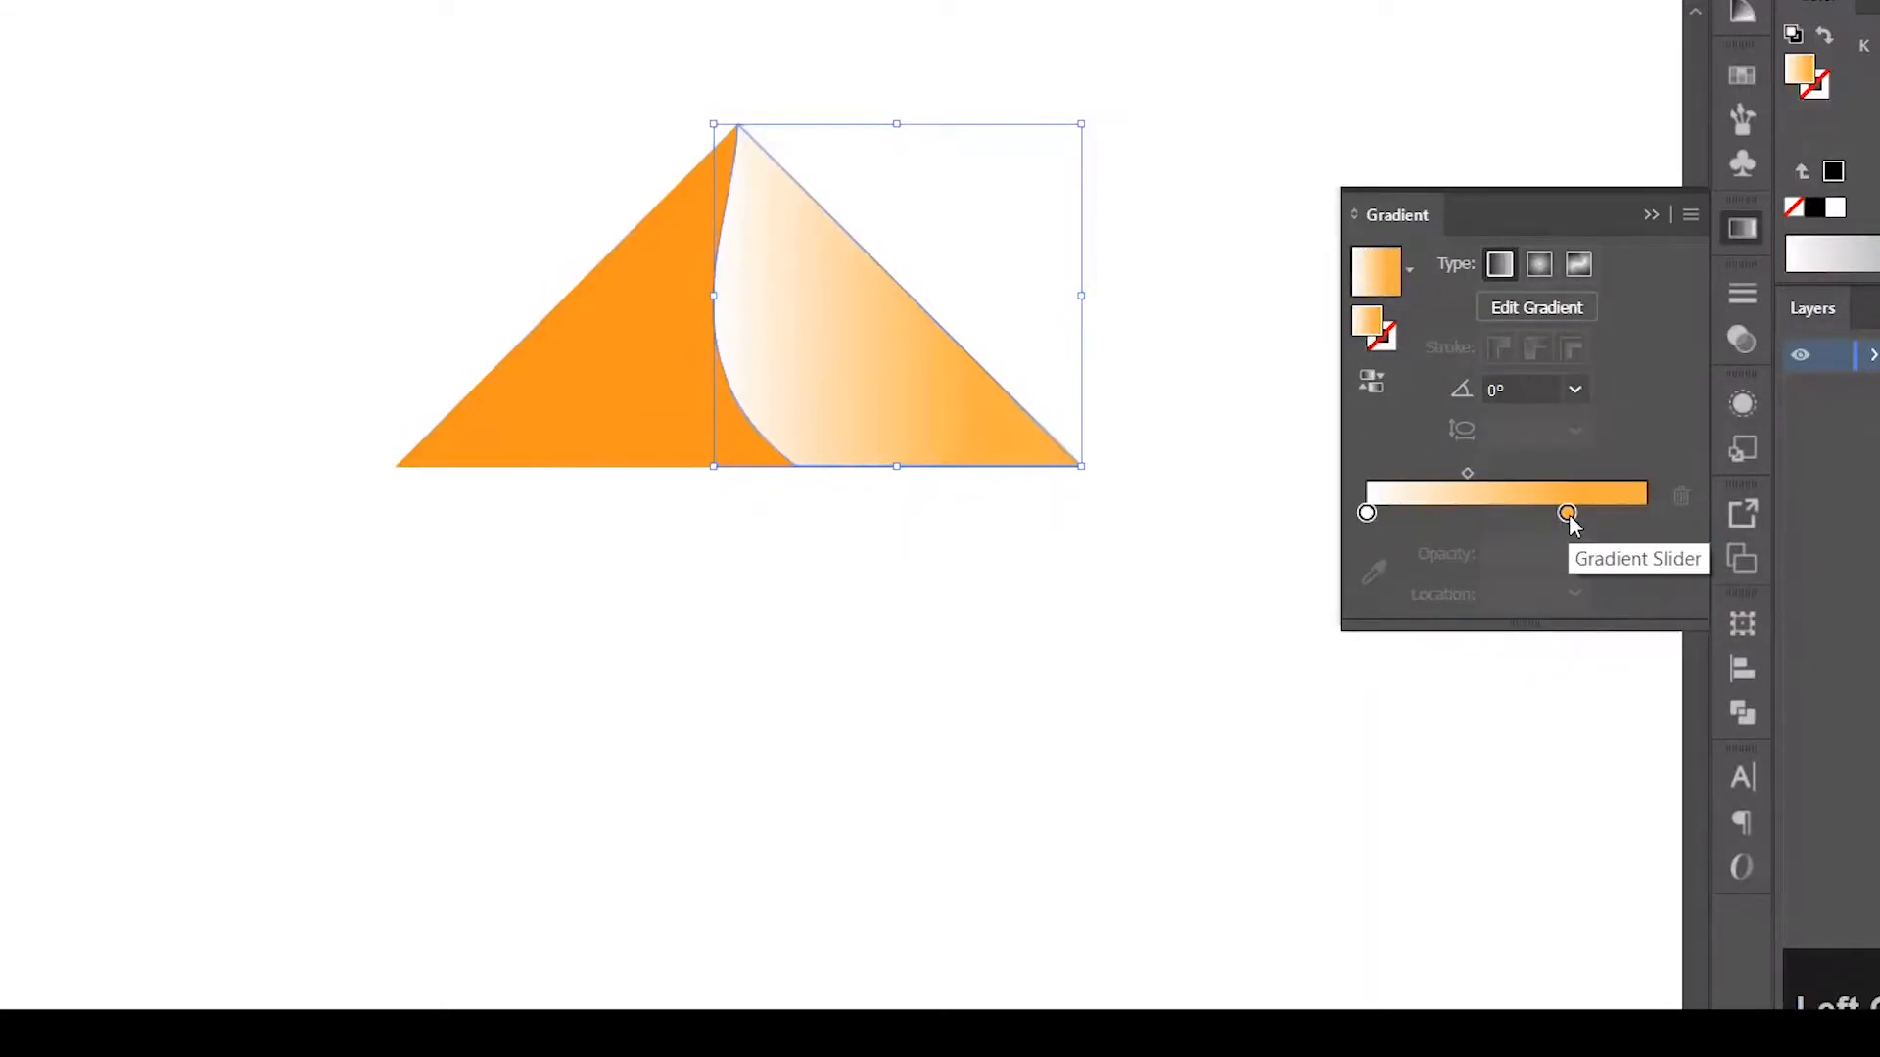
{"action": "left_click_drag", "start_coordinate": [1566, 513], "coordinate": [1664, 519]}
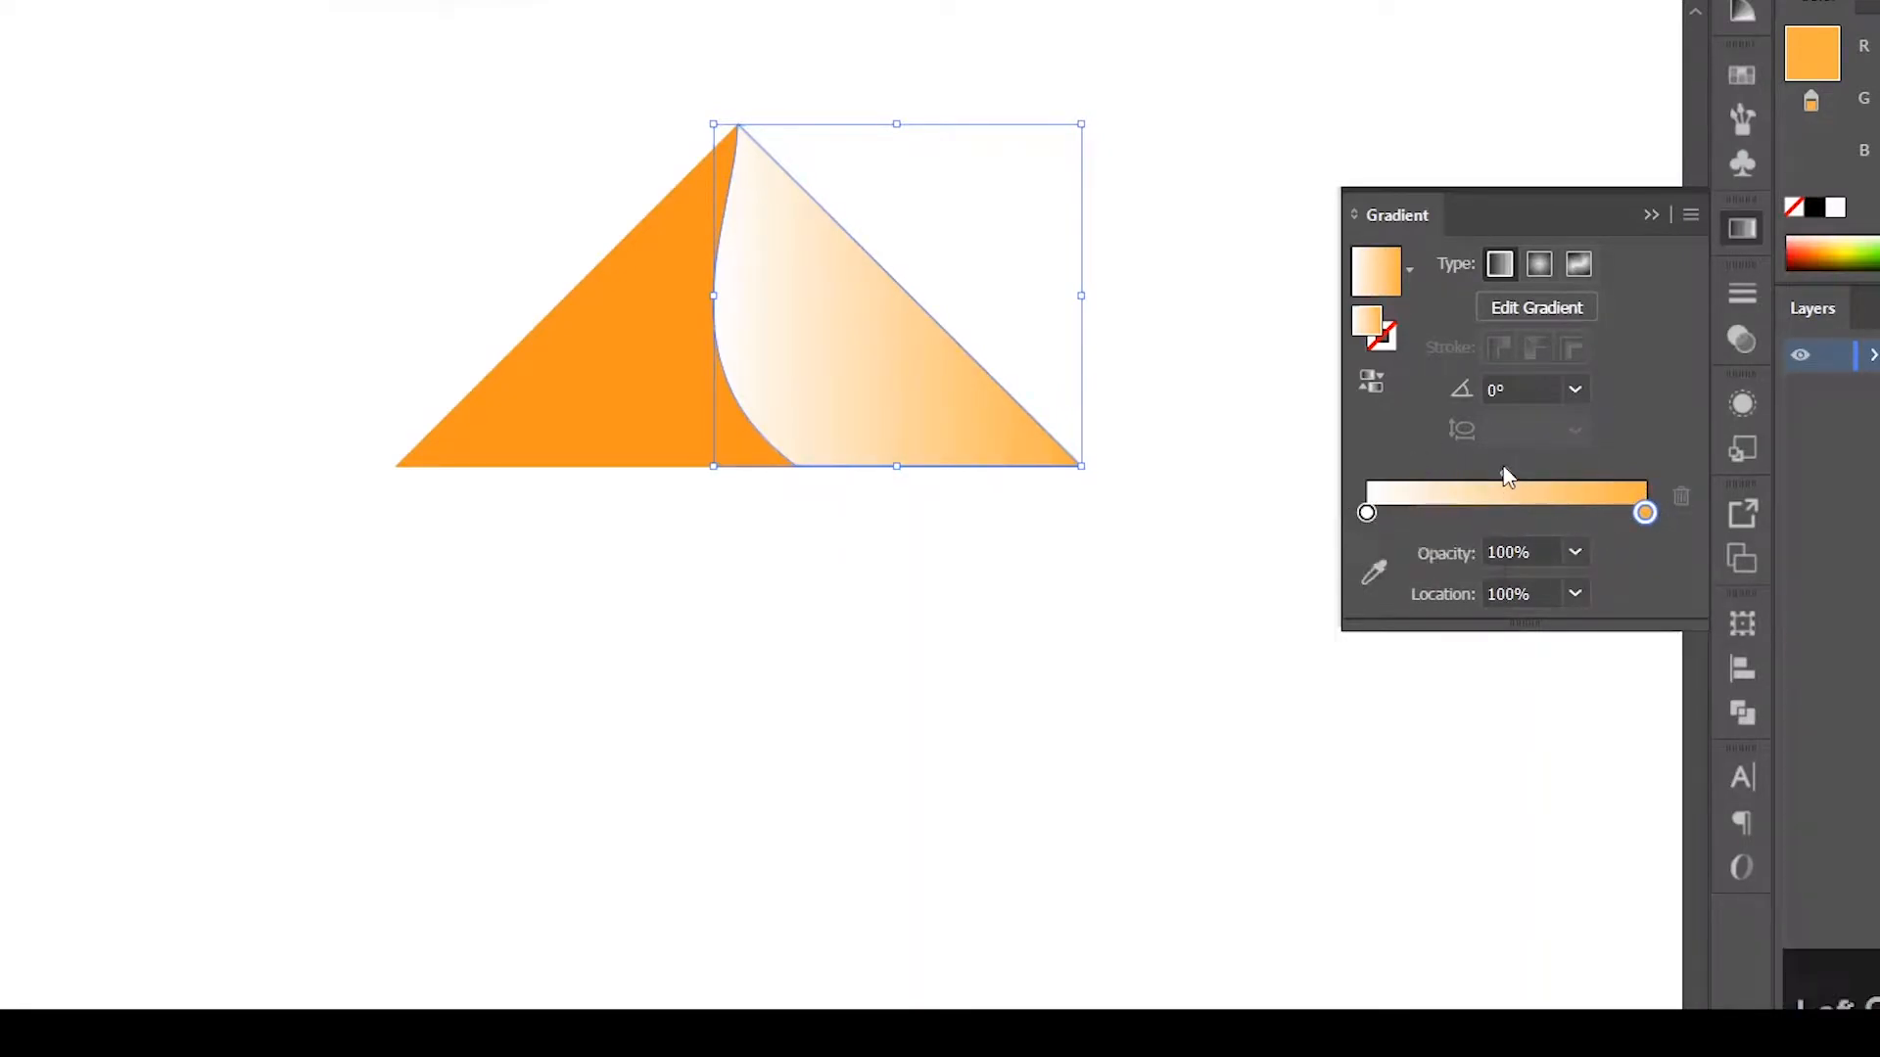
{"action": "left_click_drag", "start_coordinate": [1506, 476], "coordinate": [1432, 474]}
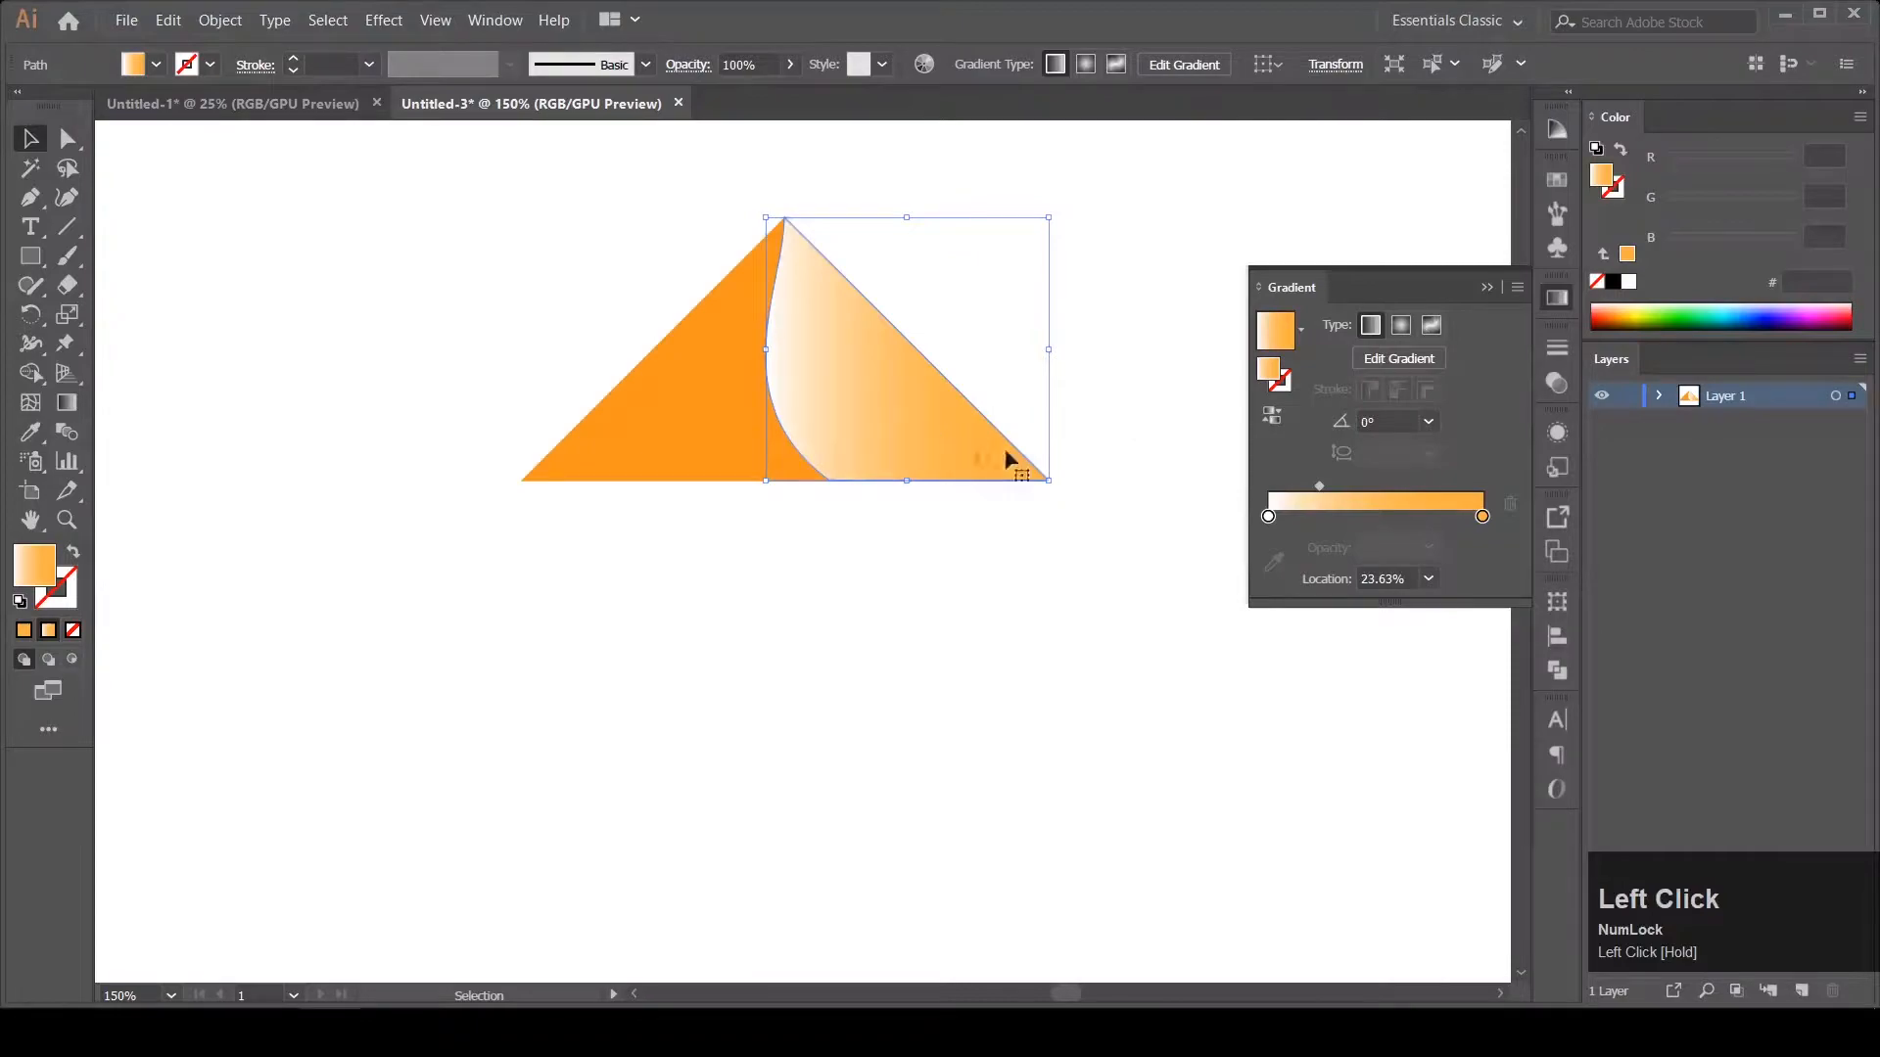
Angle the right piece's gradient to -27.5° and shorten it so the white fades just inside the curved edge near the apex.
{"action": "key", "text": "g"}
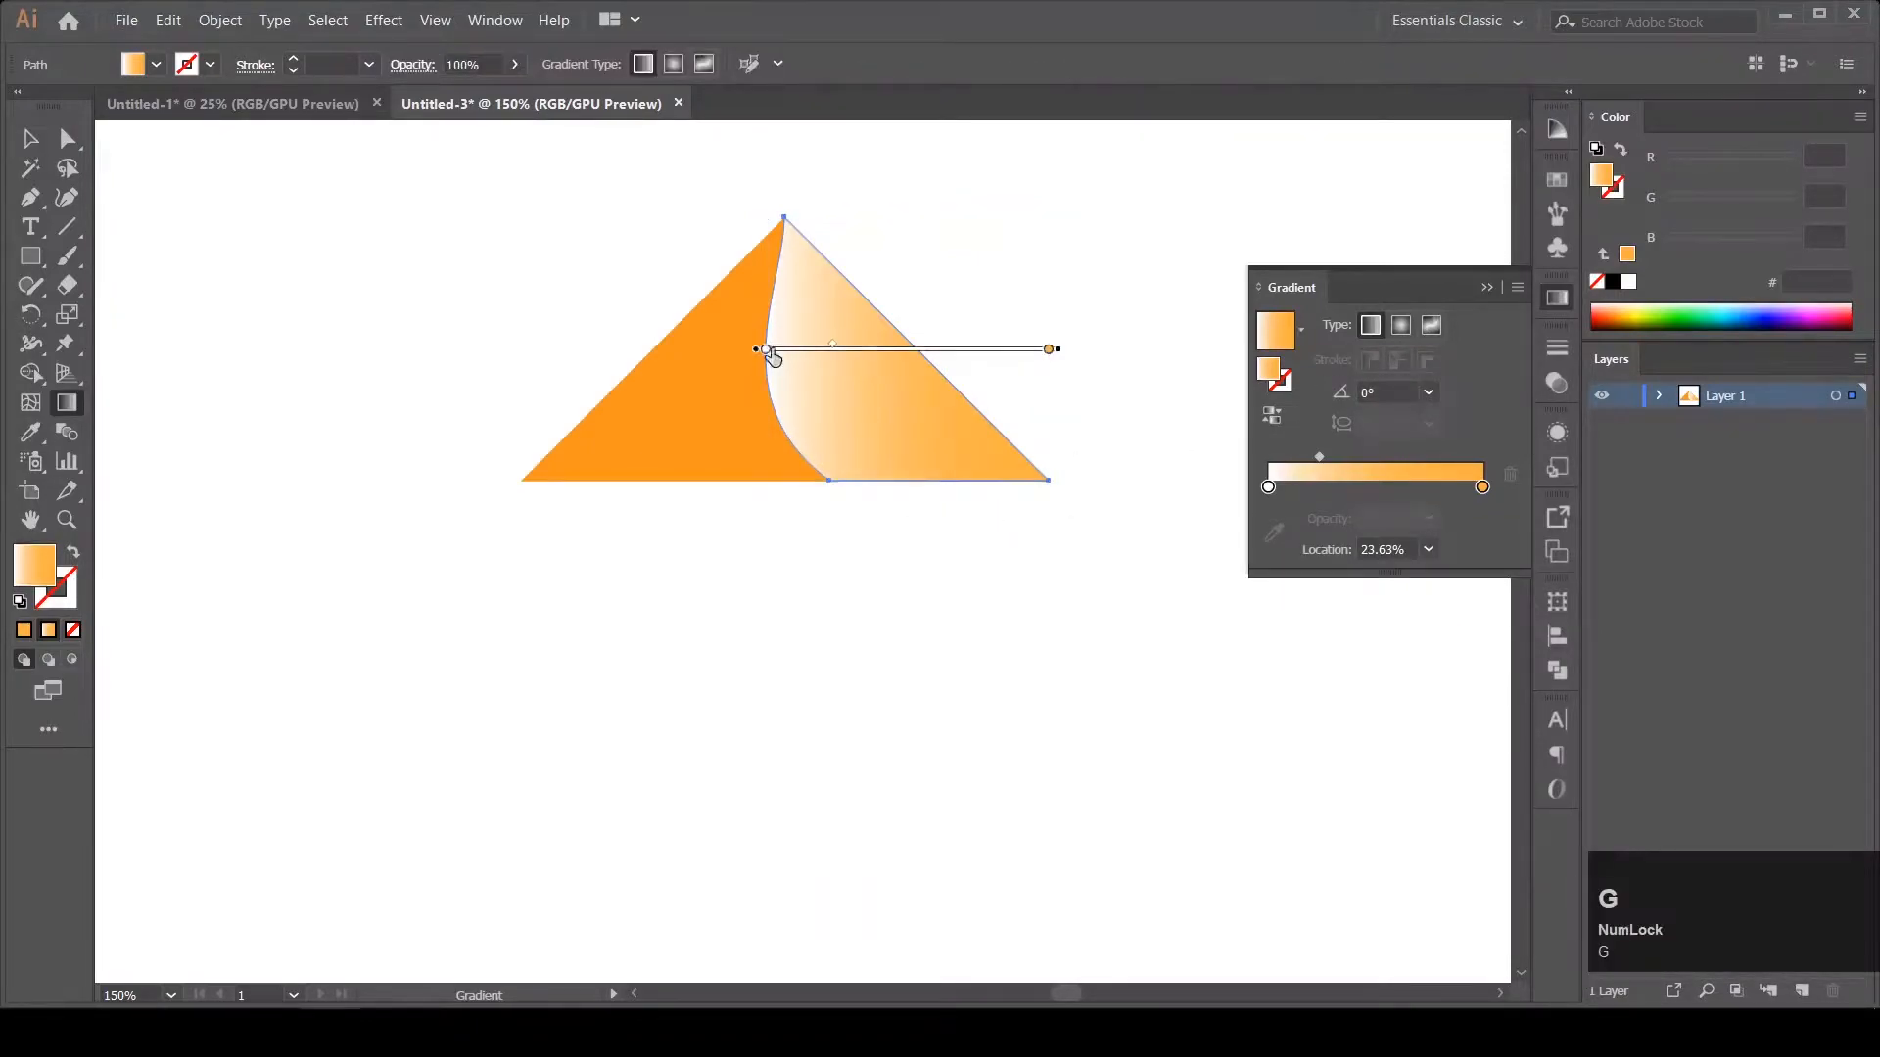
{"action": "mouse_move", "coordinate": [1062, 351]}
{"action": "left_mouse_down"}
{"action": "mouse_move", "coordinate": [901, 350]}
{"action": "mouse_move", "coordinate": [894, 428]}
{"action": "mouse_move", "coordinate": [891, 395]}
{"action": "mouse_move", "coordinate": [801, 354]}
{"action": "left_mouse_up"}
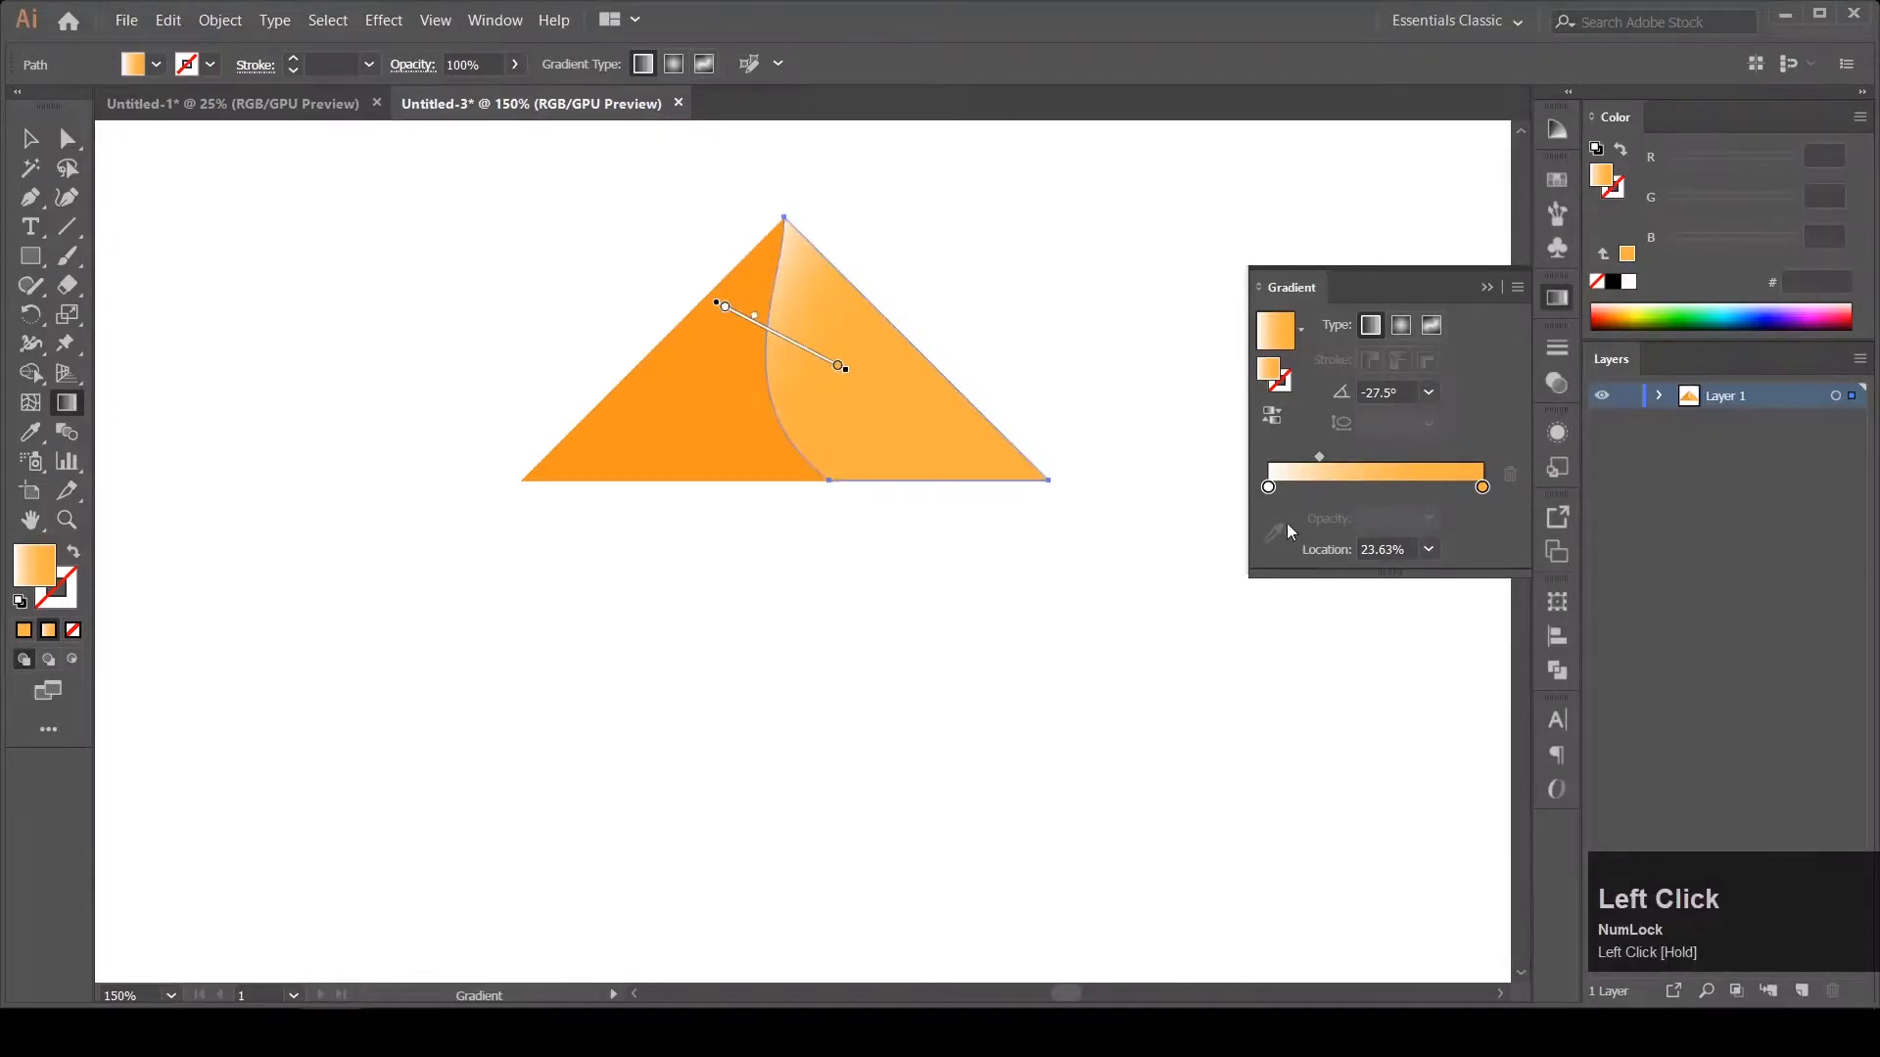
{"action": "key", "text": "v"}
{"action": "left_click", "coordinate": [986, 564]}
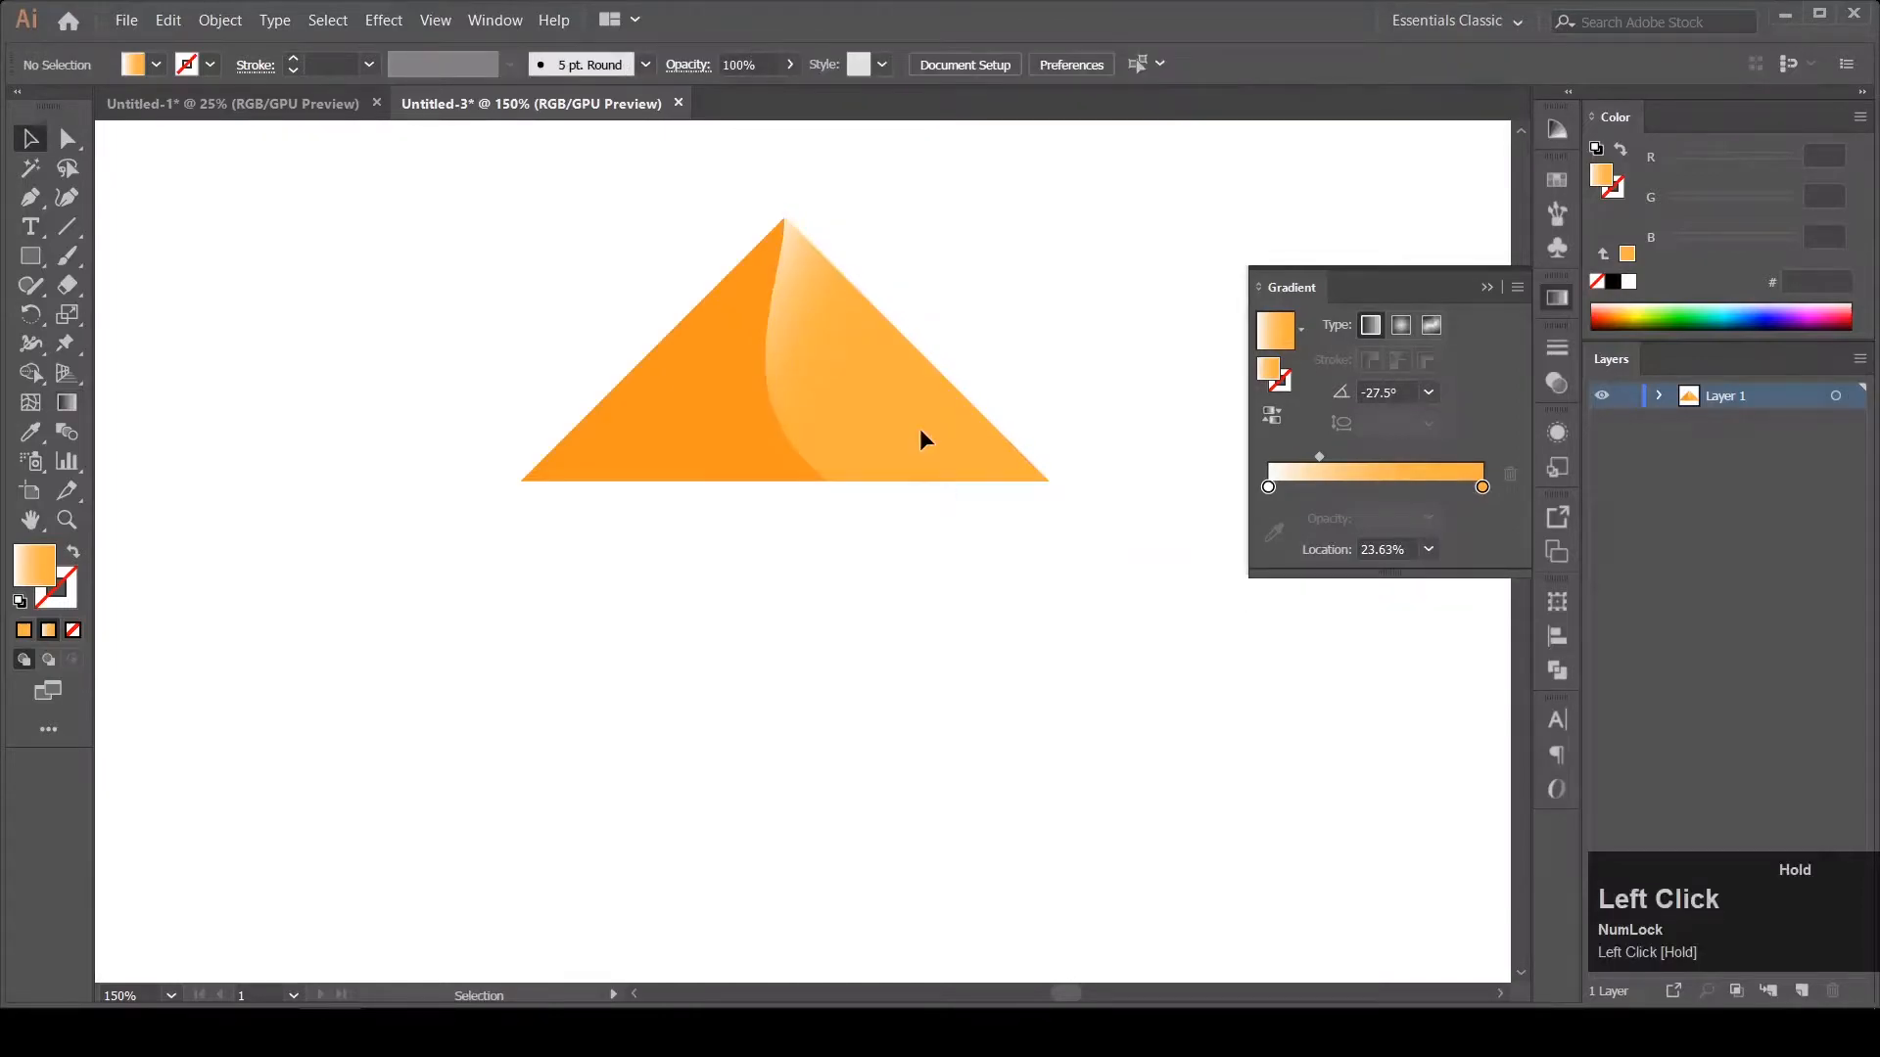
Apply a Grain texture effect to the right piece with intensity about 46, contrast 42 and the Regular grain type.
{"action": "left_click", "coordinate": [945, 458]}
{"action": "left_click", "coordinate": [384, 19]}
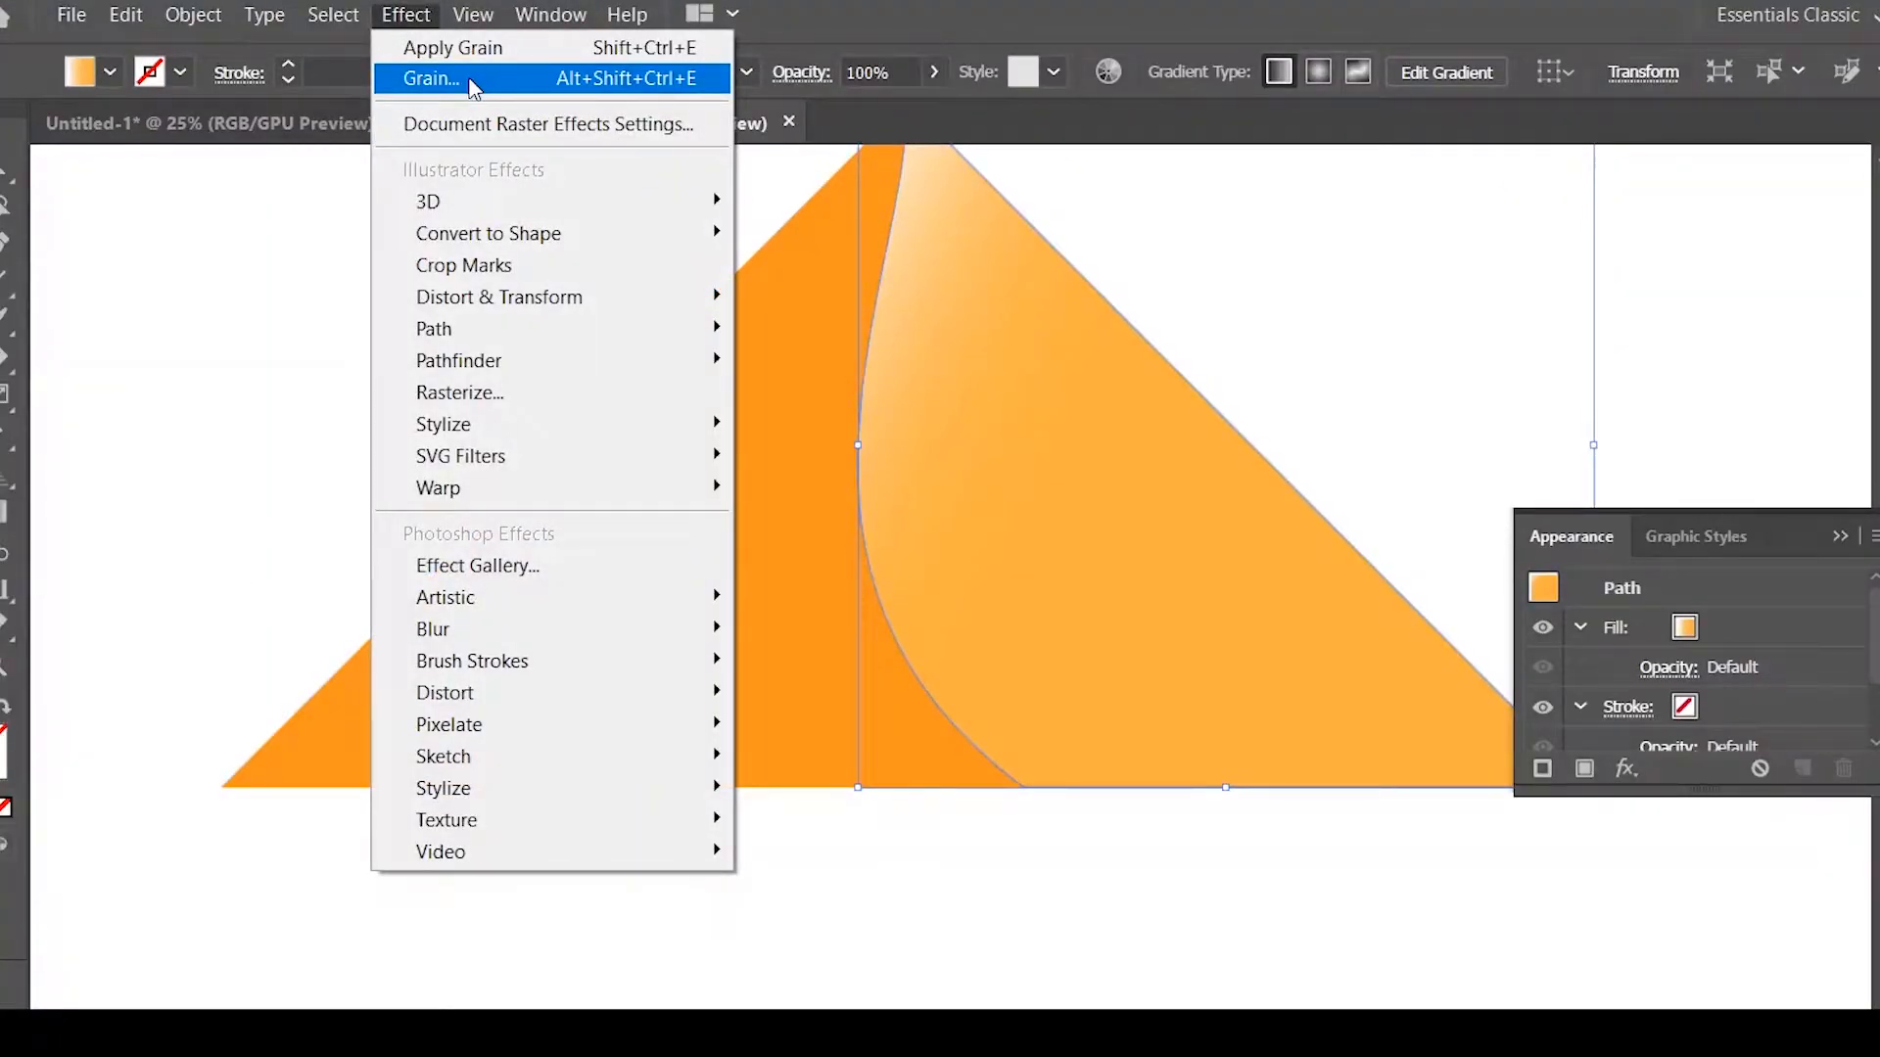
{"action": "left_click", "coordinate": [484, 570]}
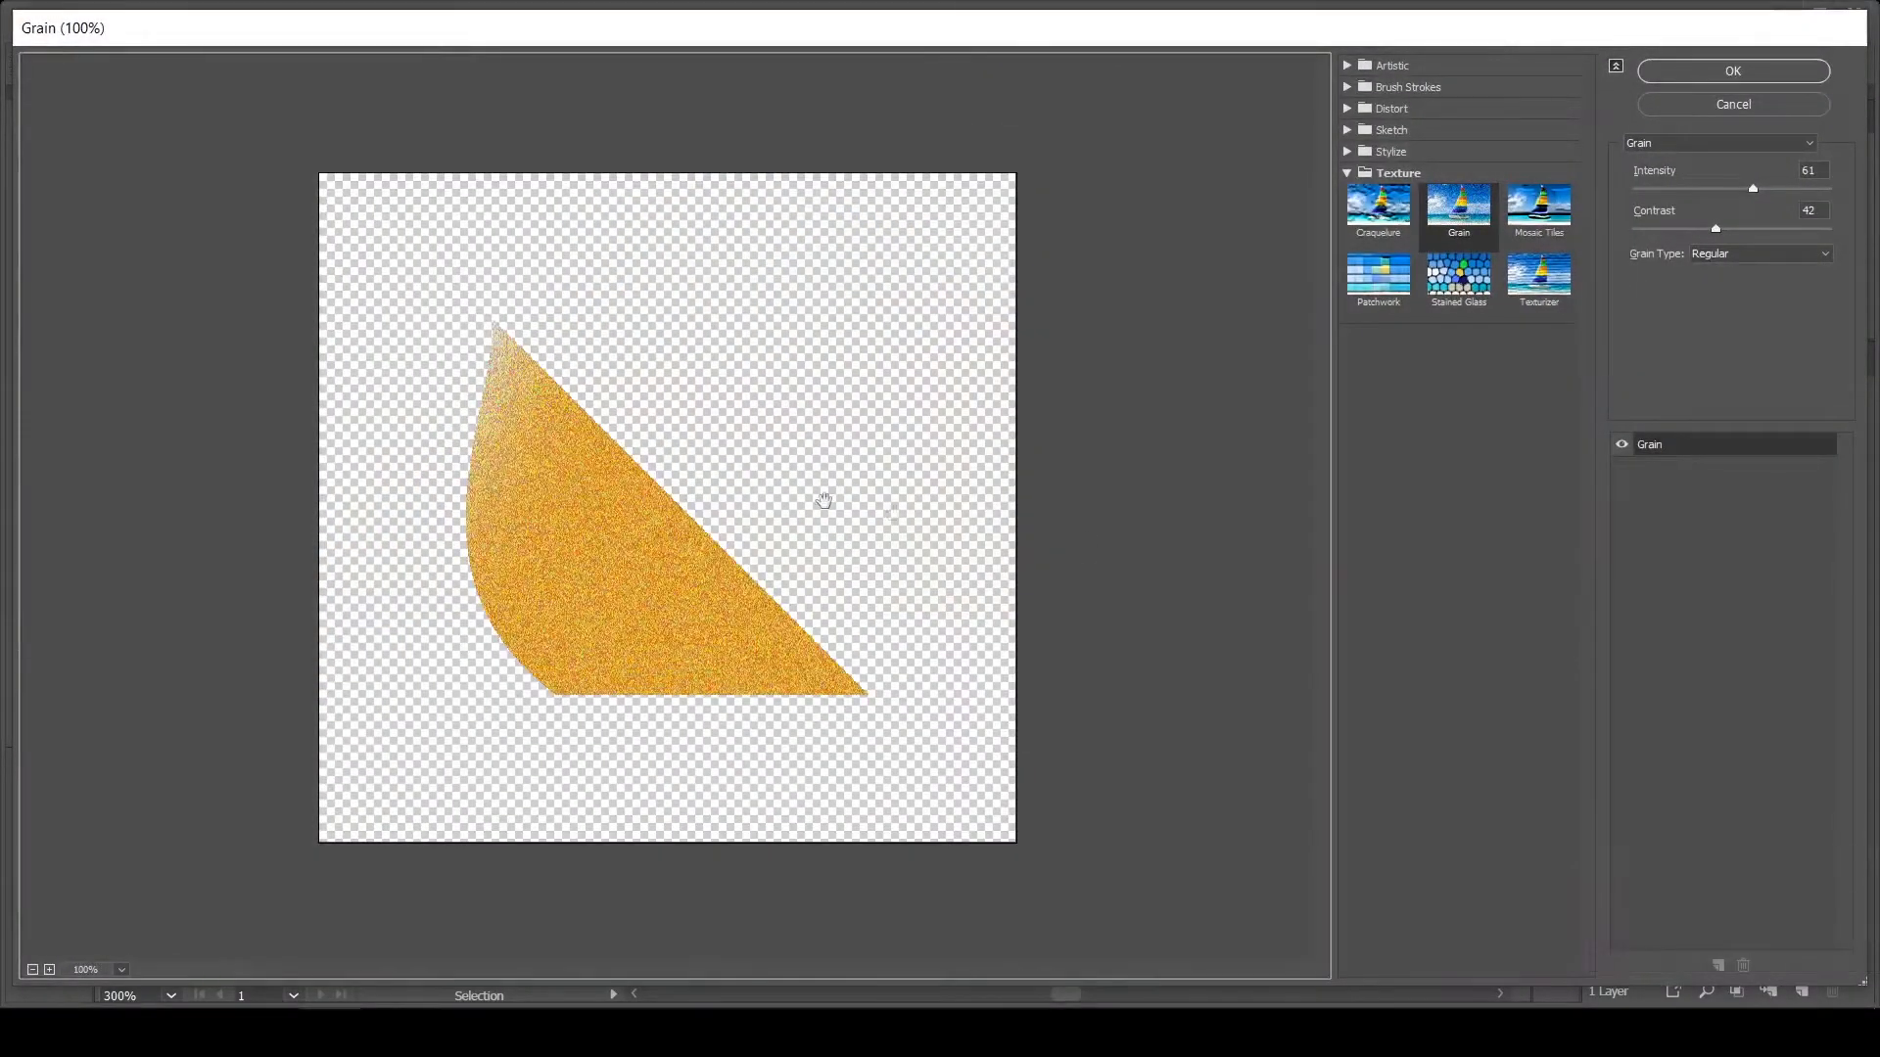
{"action": "left_click_drag", "start_coordinate": [1754, 188], "coordinate": [1723, 188]}
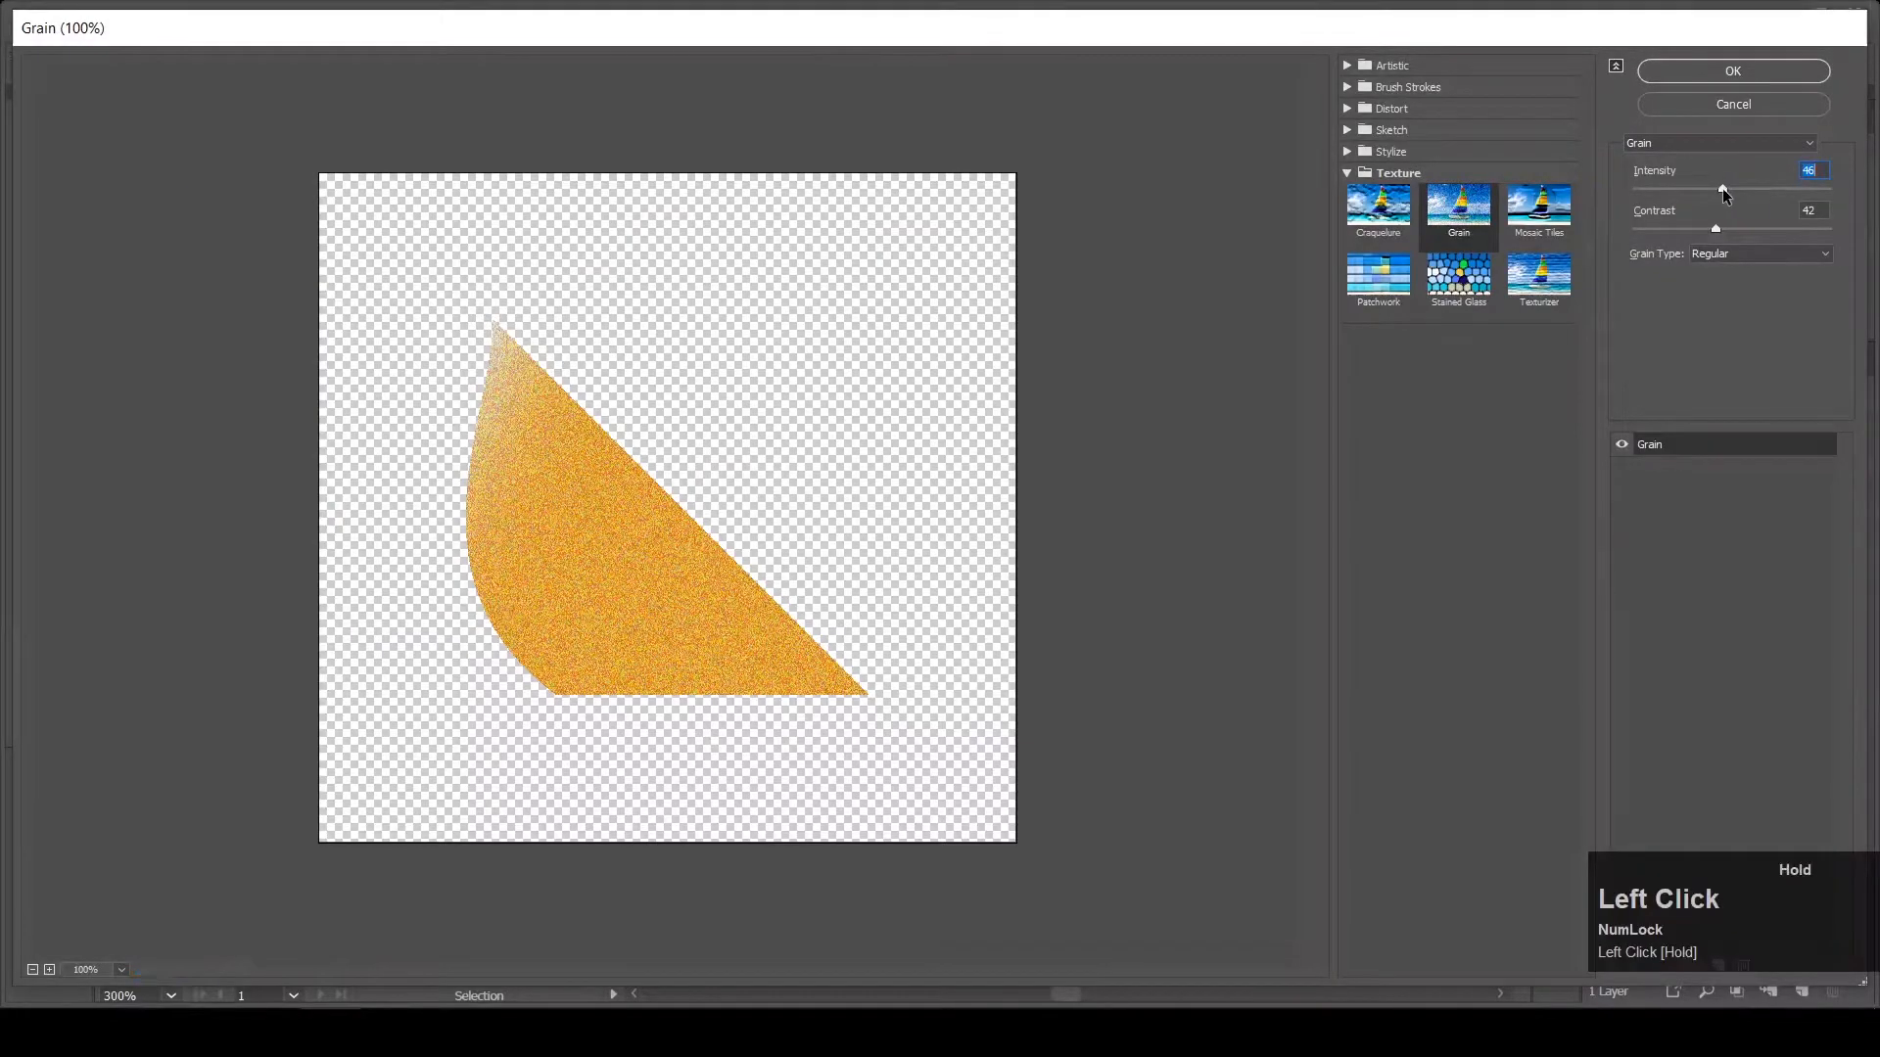
{"action": "left_click", "coordinate": [1732, 71]}
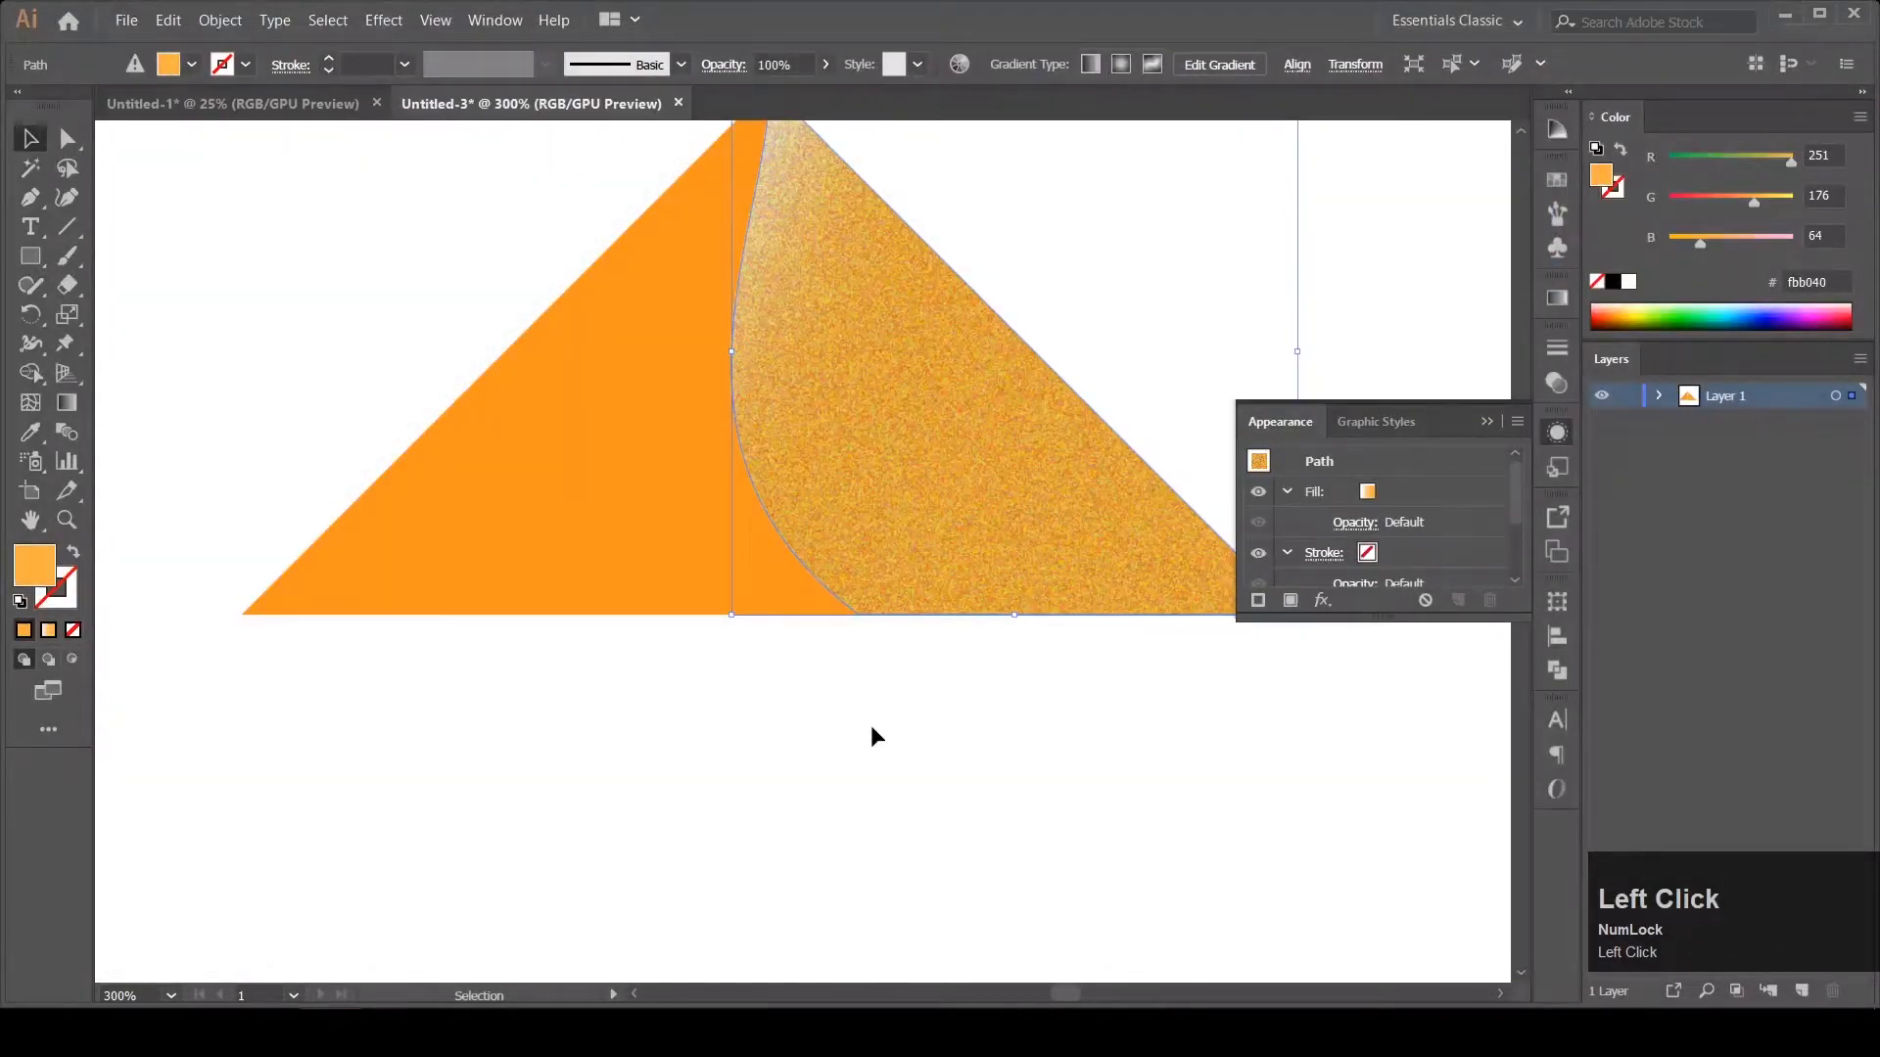
Add a second fill to the left piece and give it a linear white-to-orange gradient with the orange stop at 100%.
{"action": "left_click", "coordinate": [872, 725]}
{"action": "left_click", "coordinate": [676, 576]}
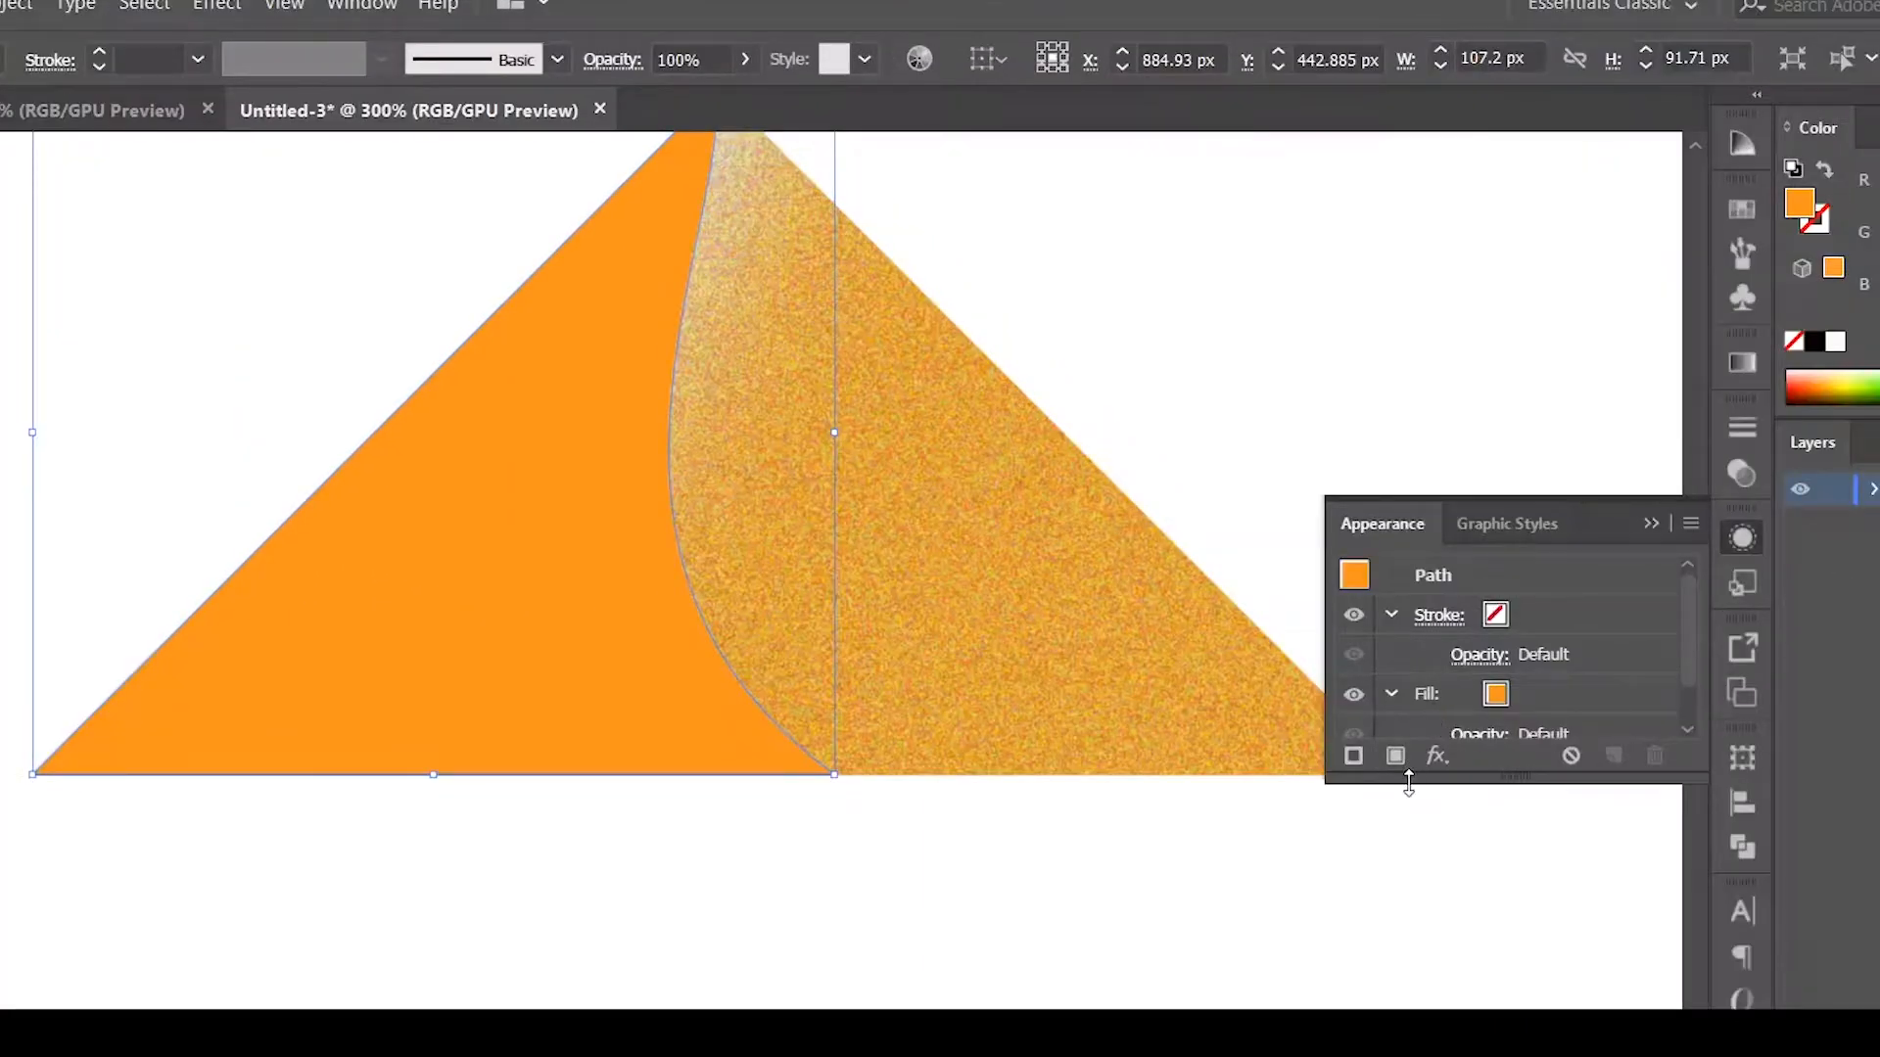
{"action": "left_click", "coordinate": [1398, 757]}
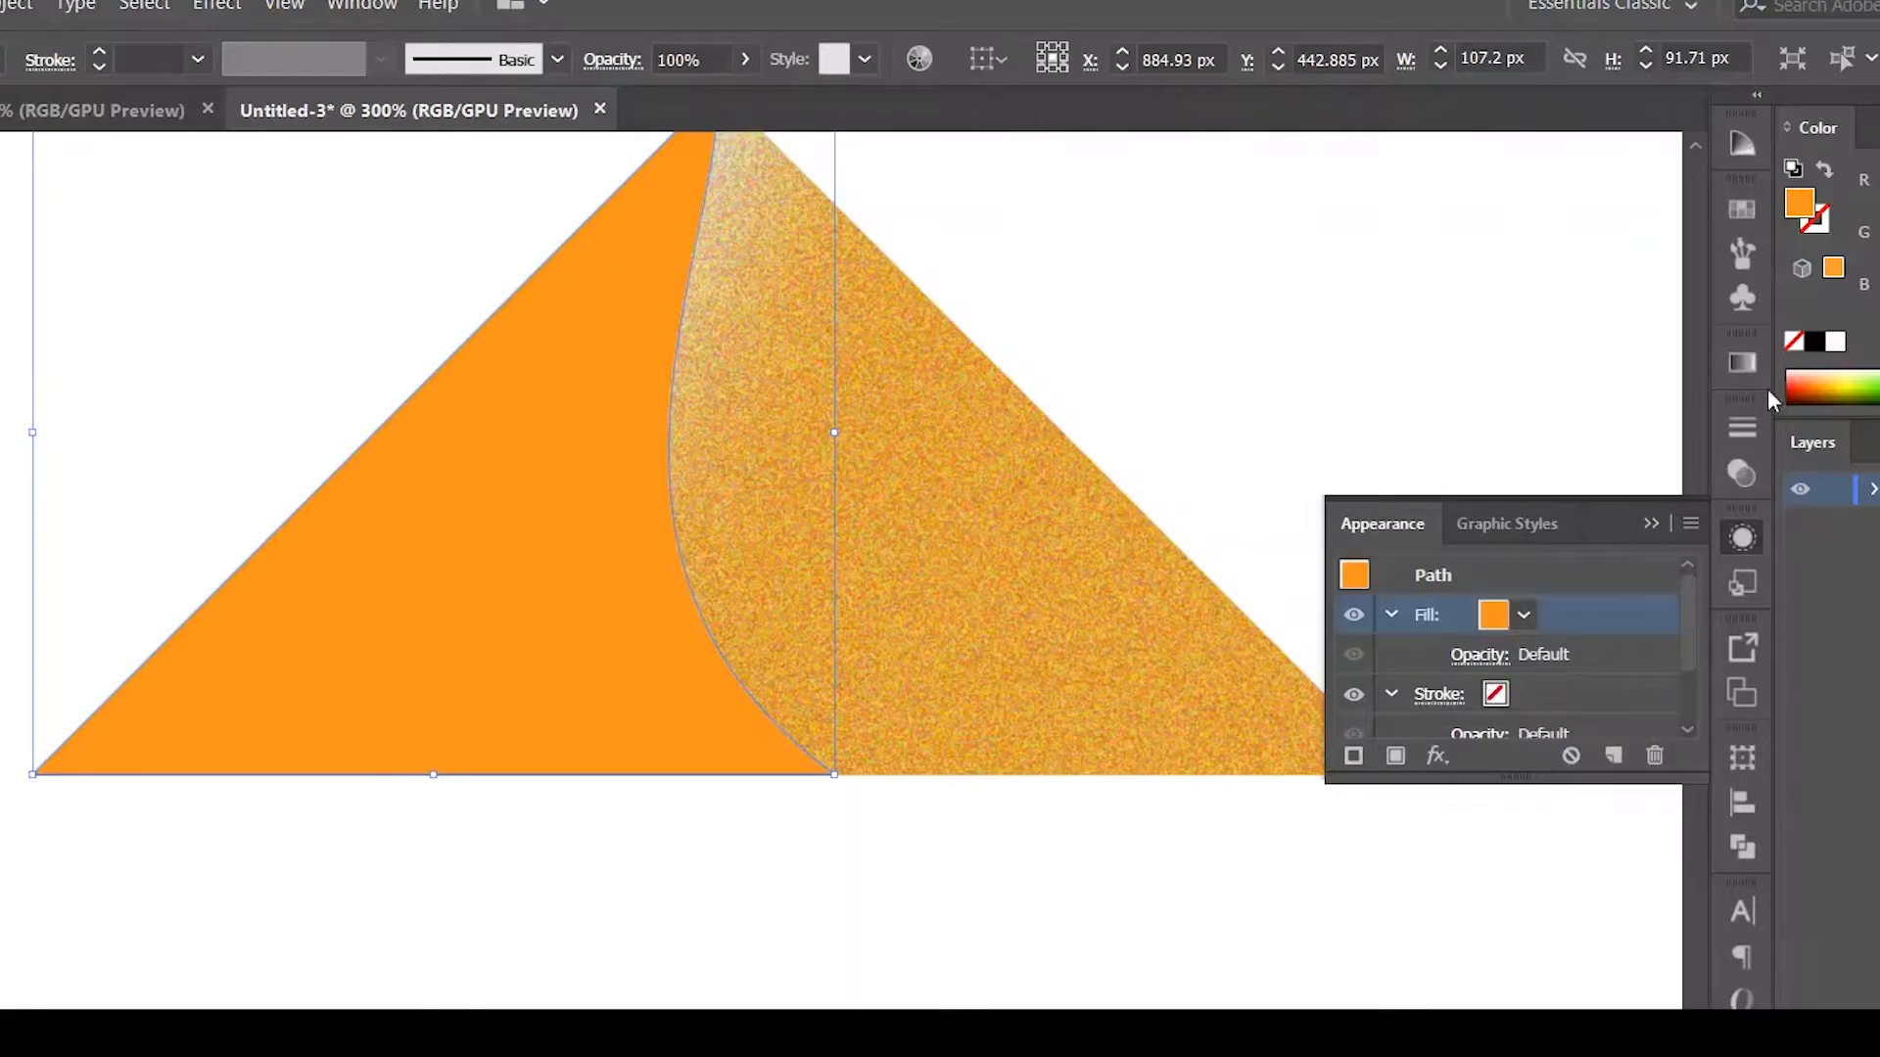
{"action": "left_click", "coordinate": [1735, 368]}
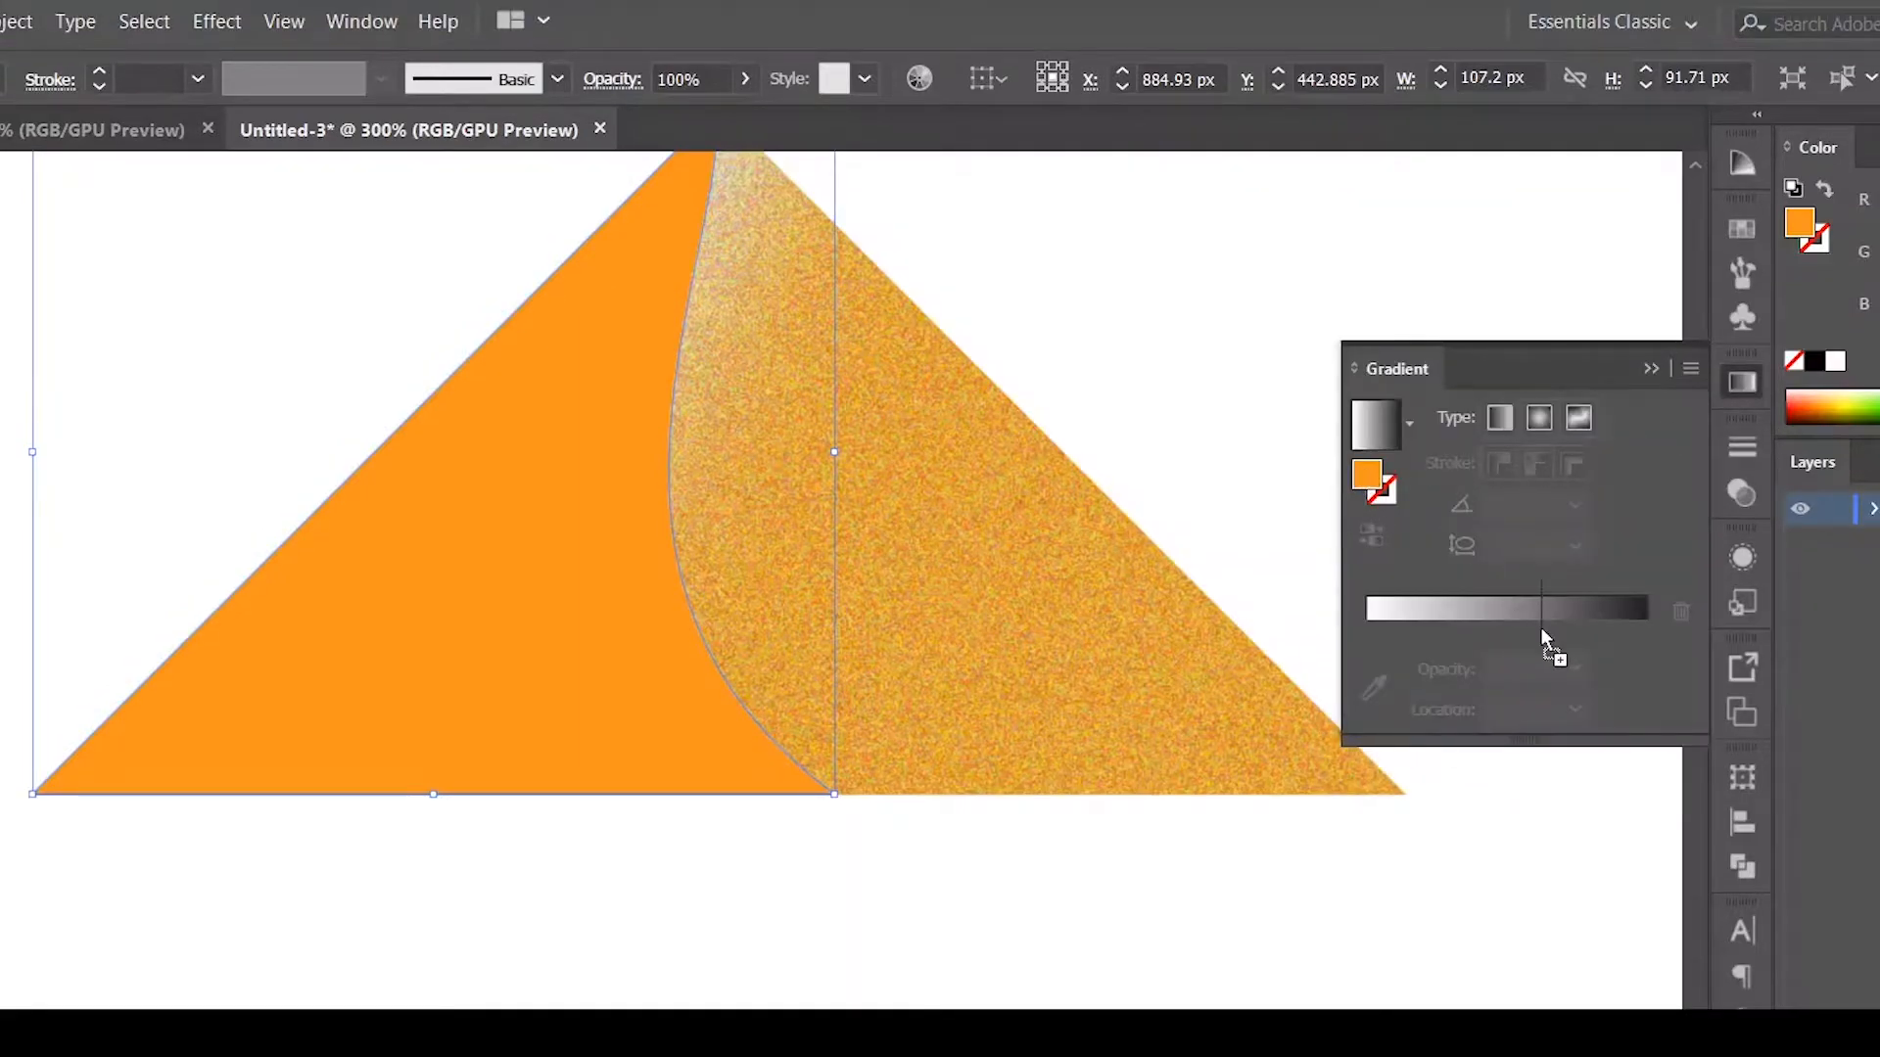
{"action": "left_click_drag", "start_coordinate": [1543, 629], "coordinate": [1547, 627]}
{"action": "left_click_drag", "start_coordinate": [1647, 667], "coordinate": [1639, 739]}
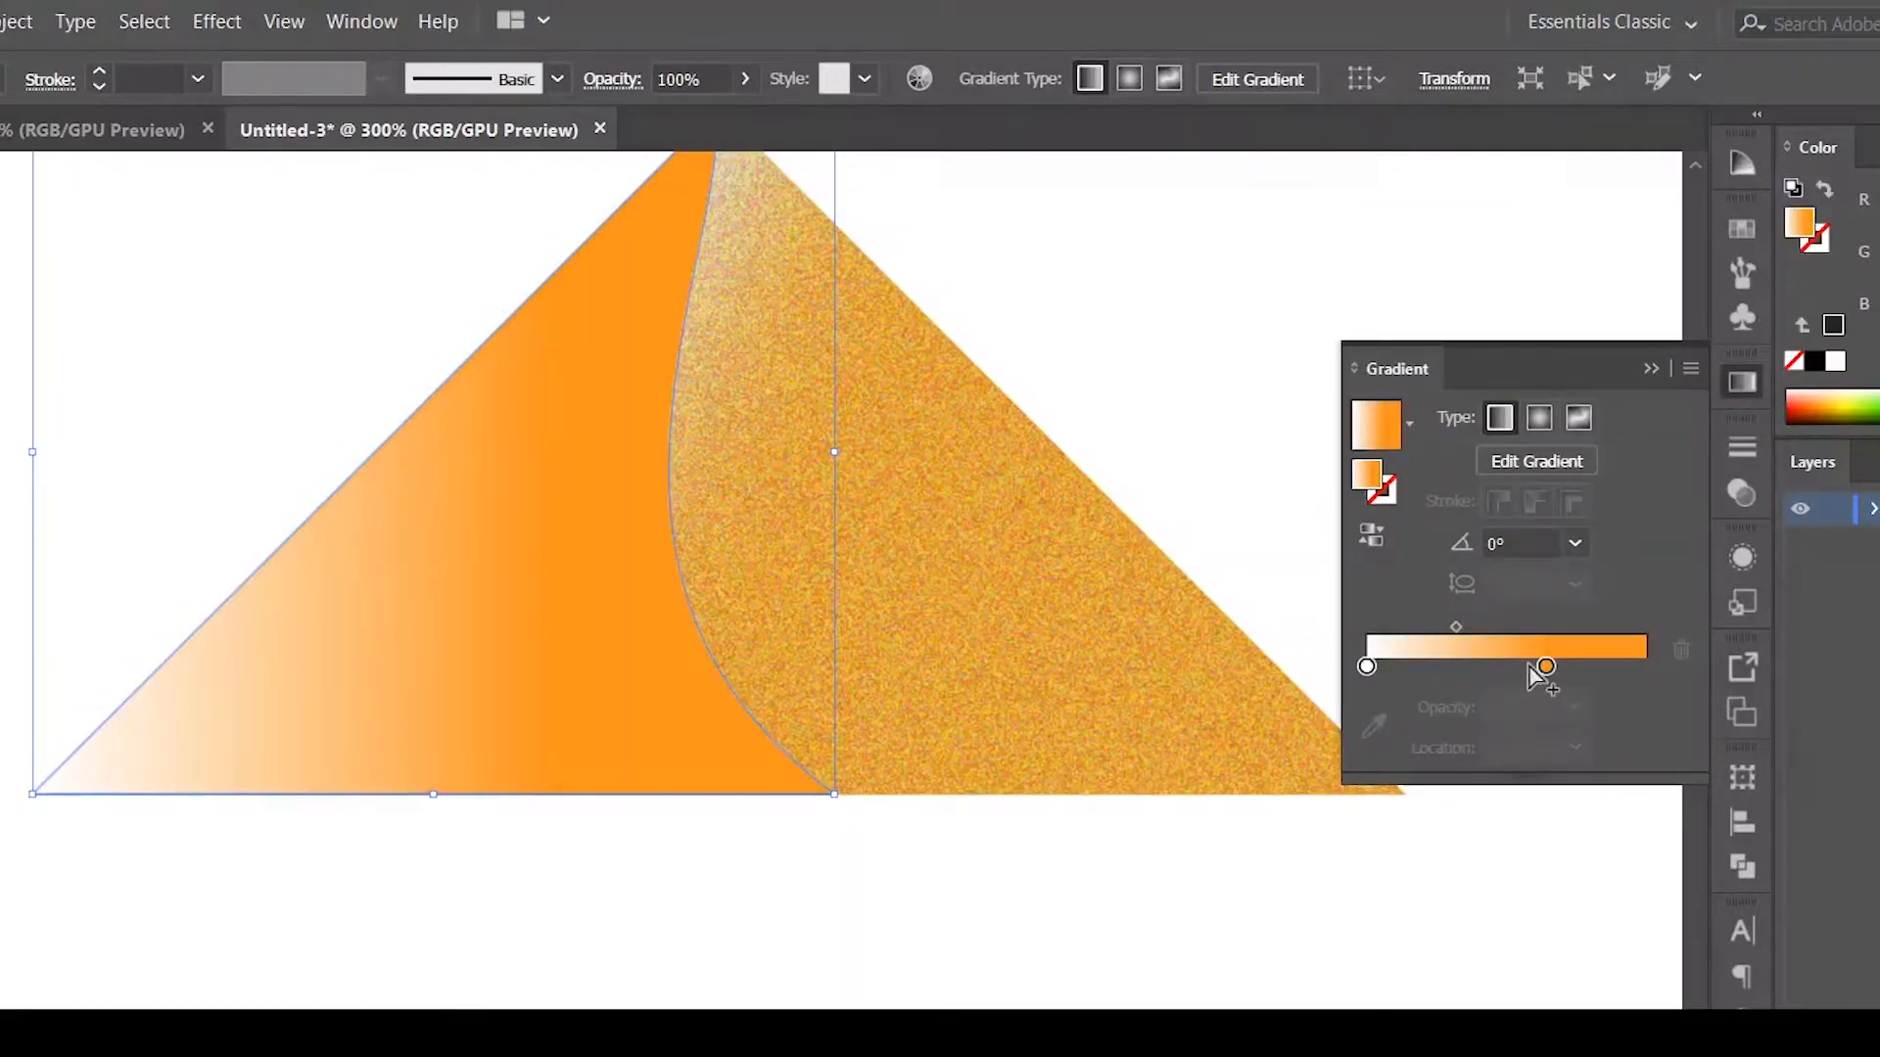
{"action": "left_click_drag", "start_coordinate": [1545, 667], "coordinate": [1644, 667]}
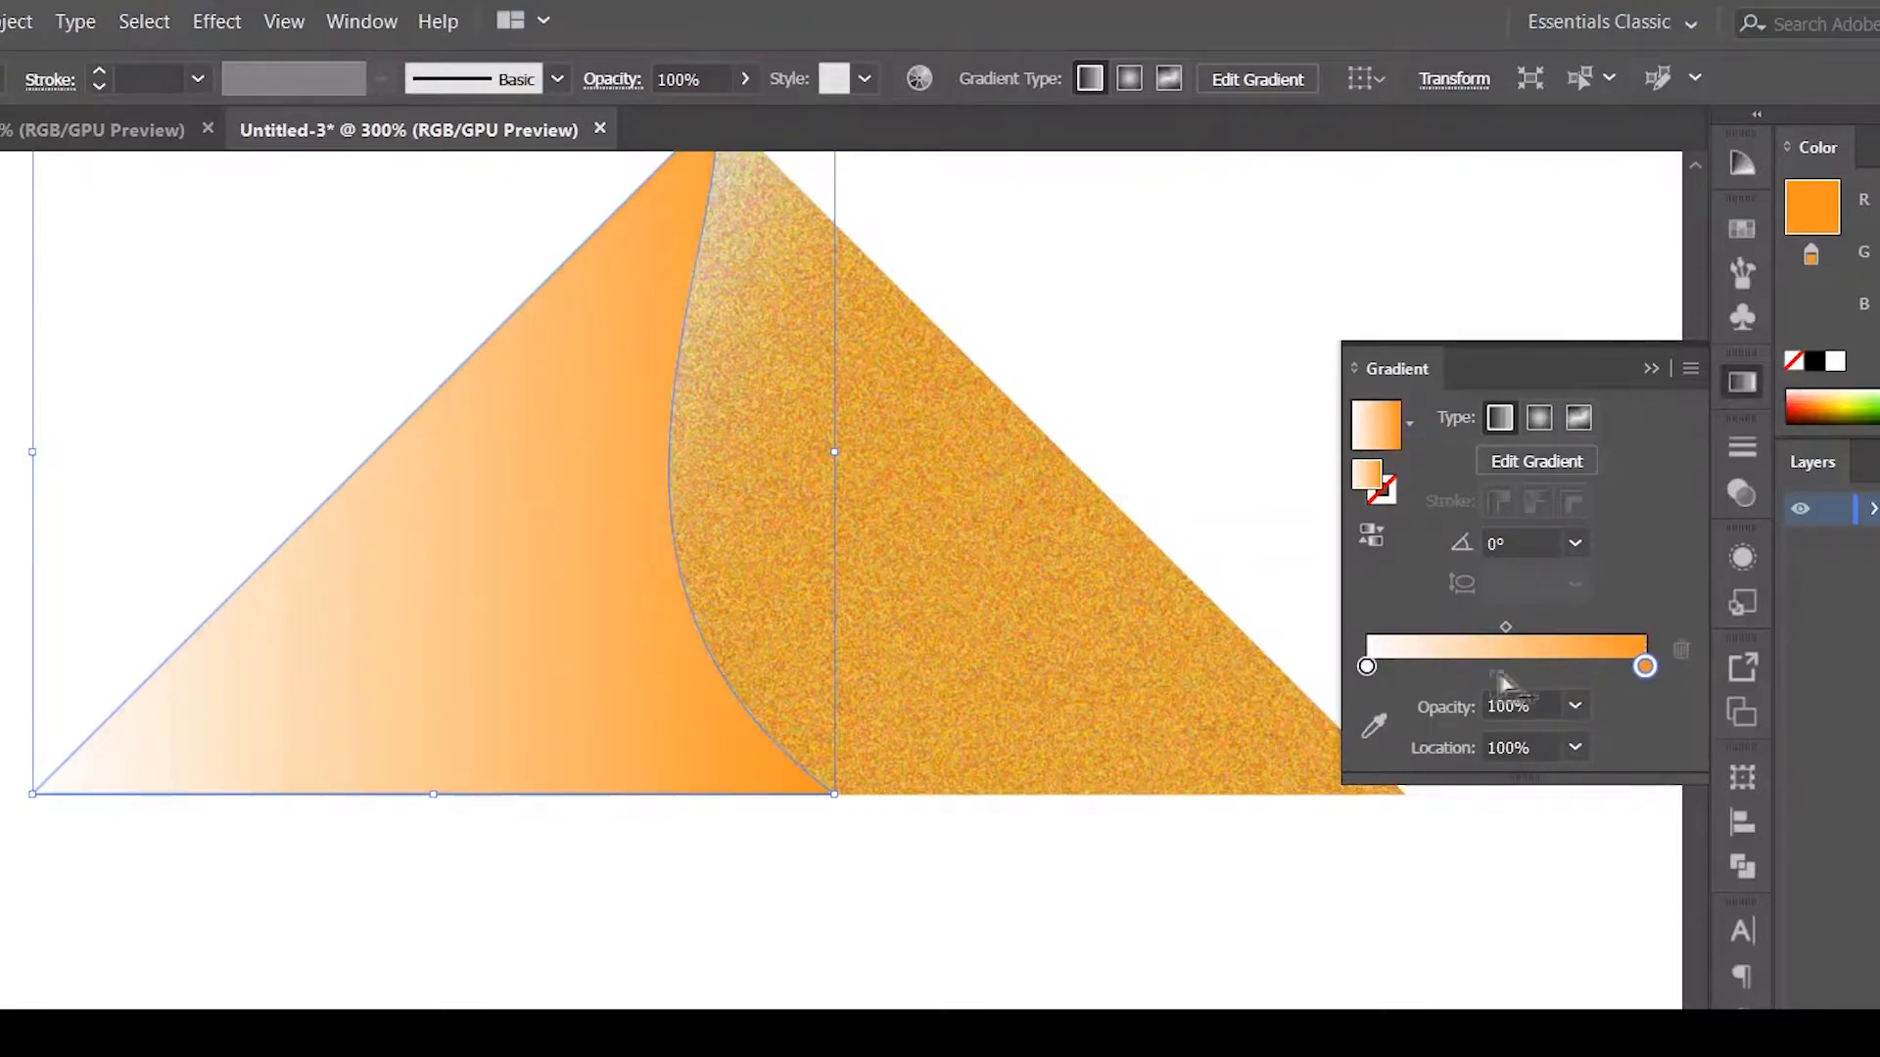
Recolour the white stop of the left piece's gradient with the light orange swatch.
{"action": "left_click", "coordinate": [1368, 667]}
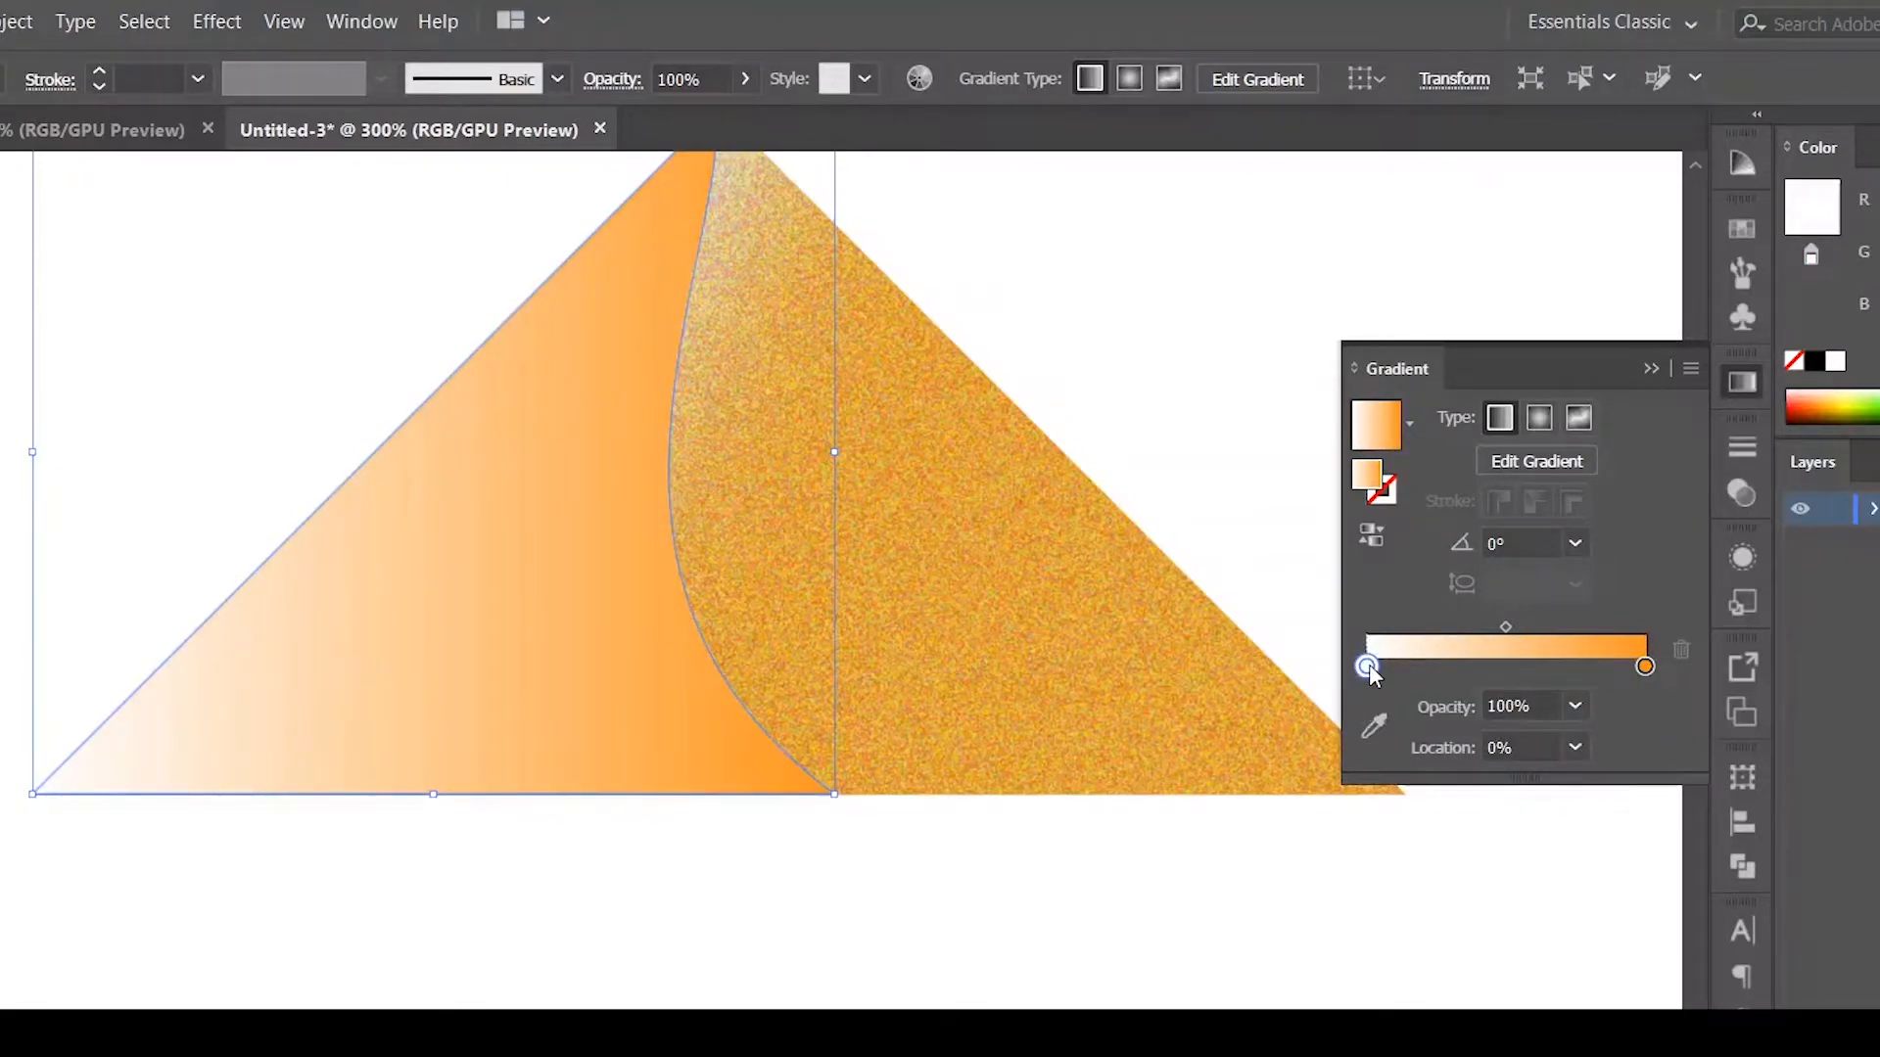
{"action": "double_click", "coordinate": [1369, 667]}
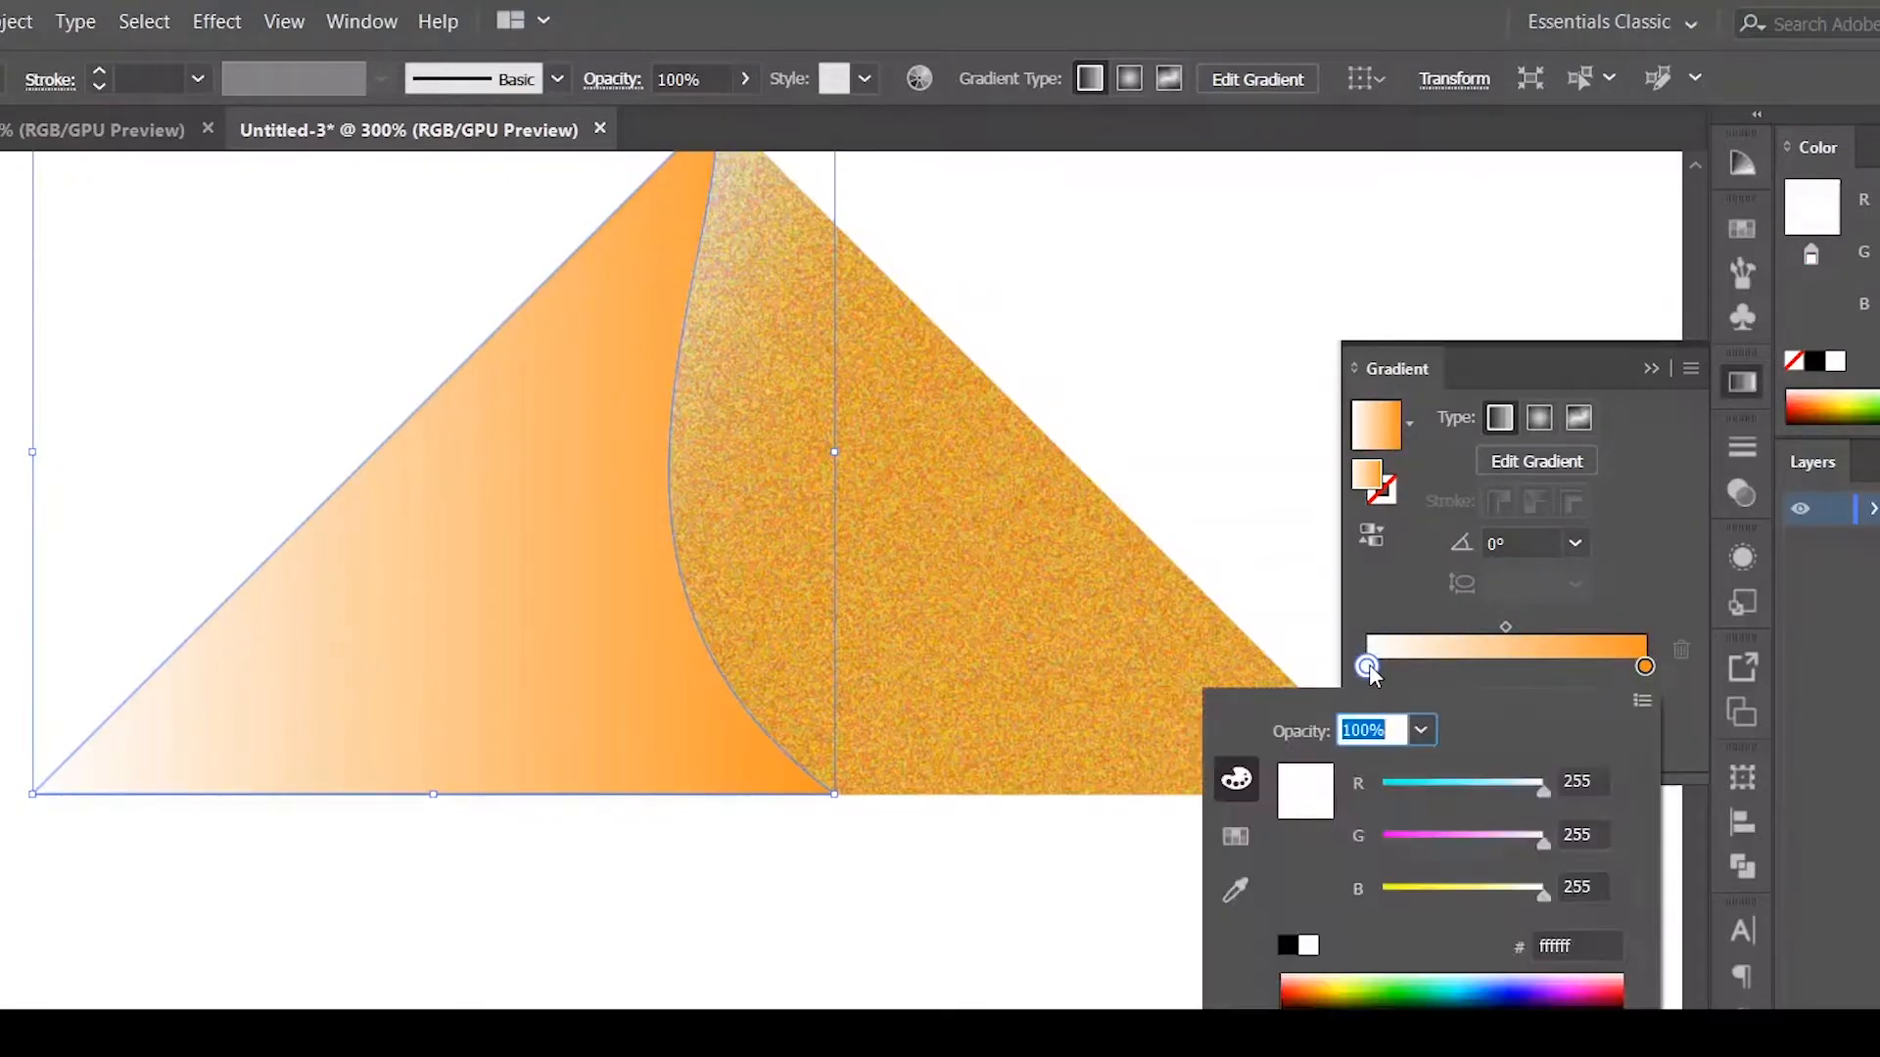
{"action": "left_click", "coordinate": [1236, 835]}
{"action": "left_click", "coordinate": [1549, 769]}
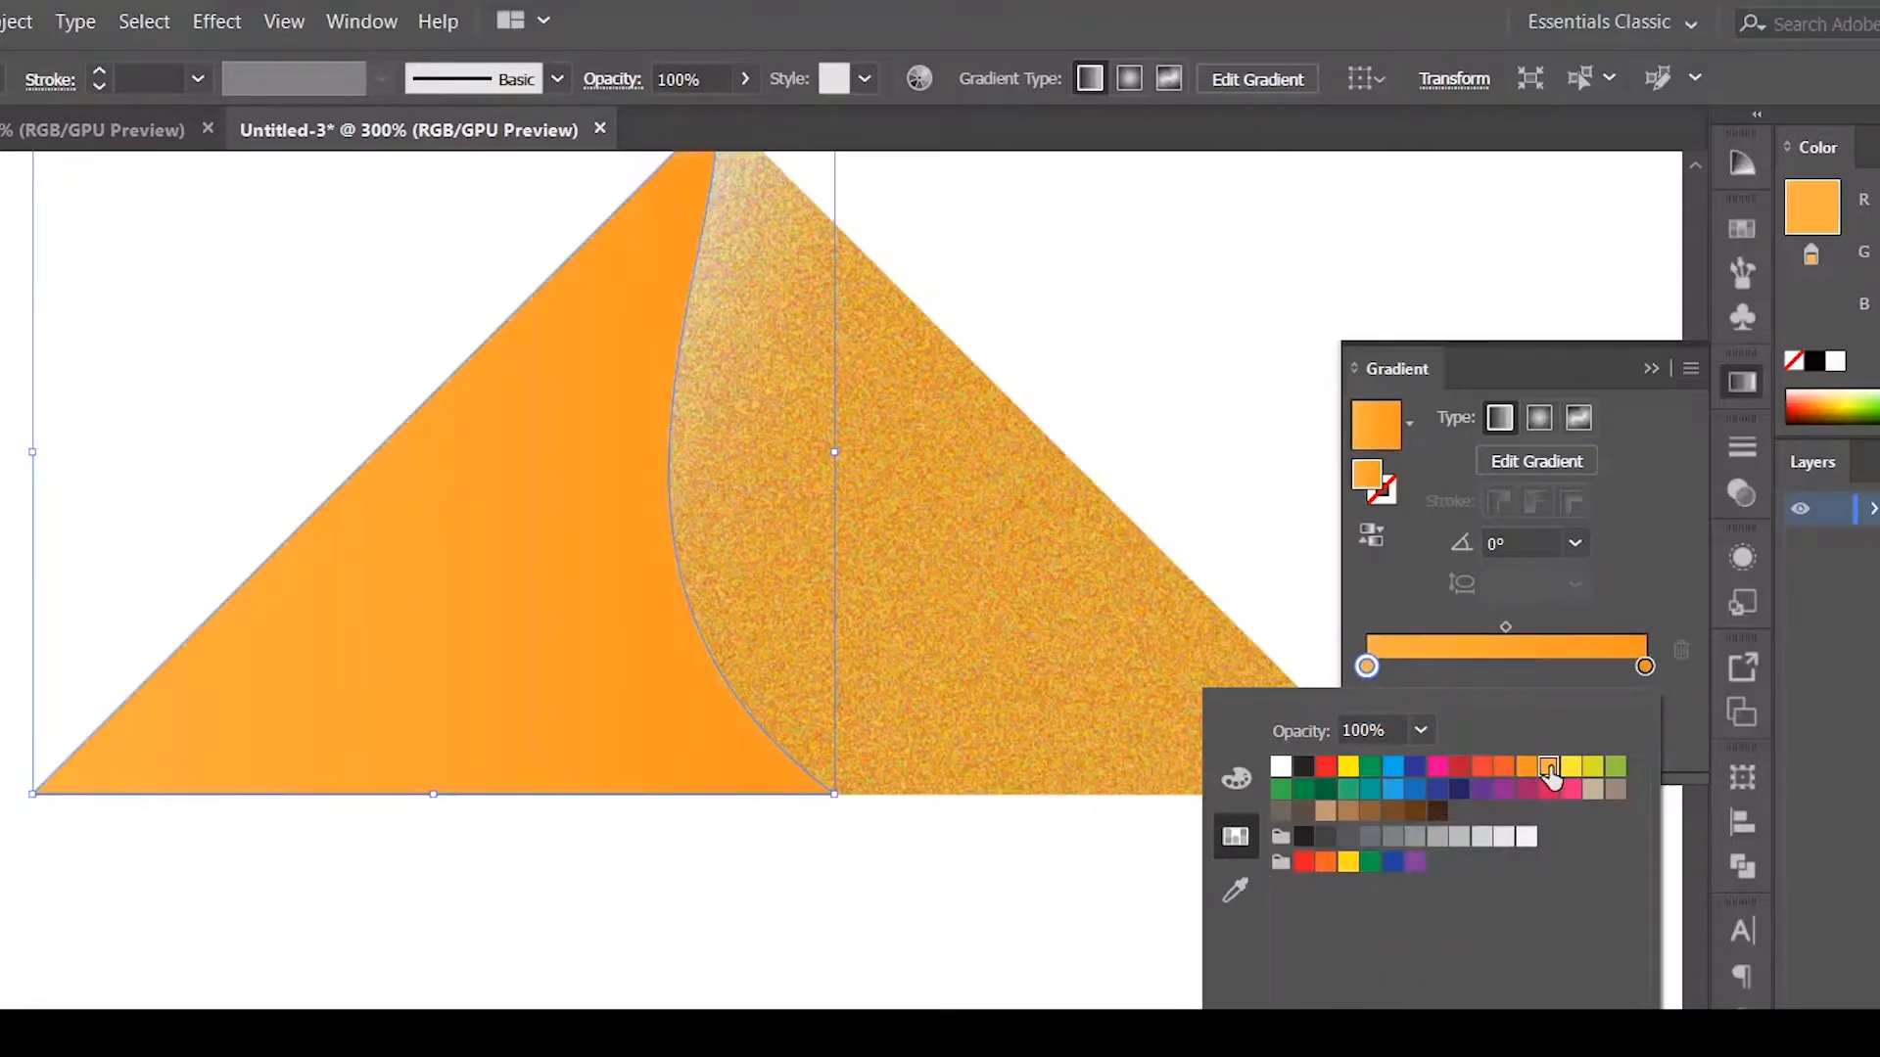
{"action": "left_click", "coordinate": [1752, 398]}
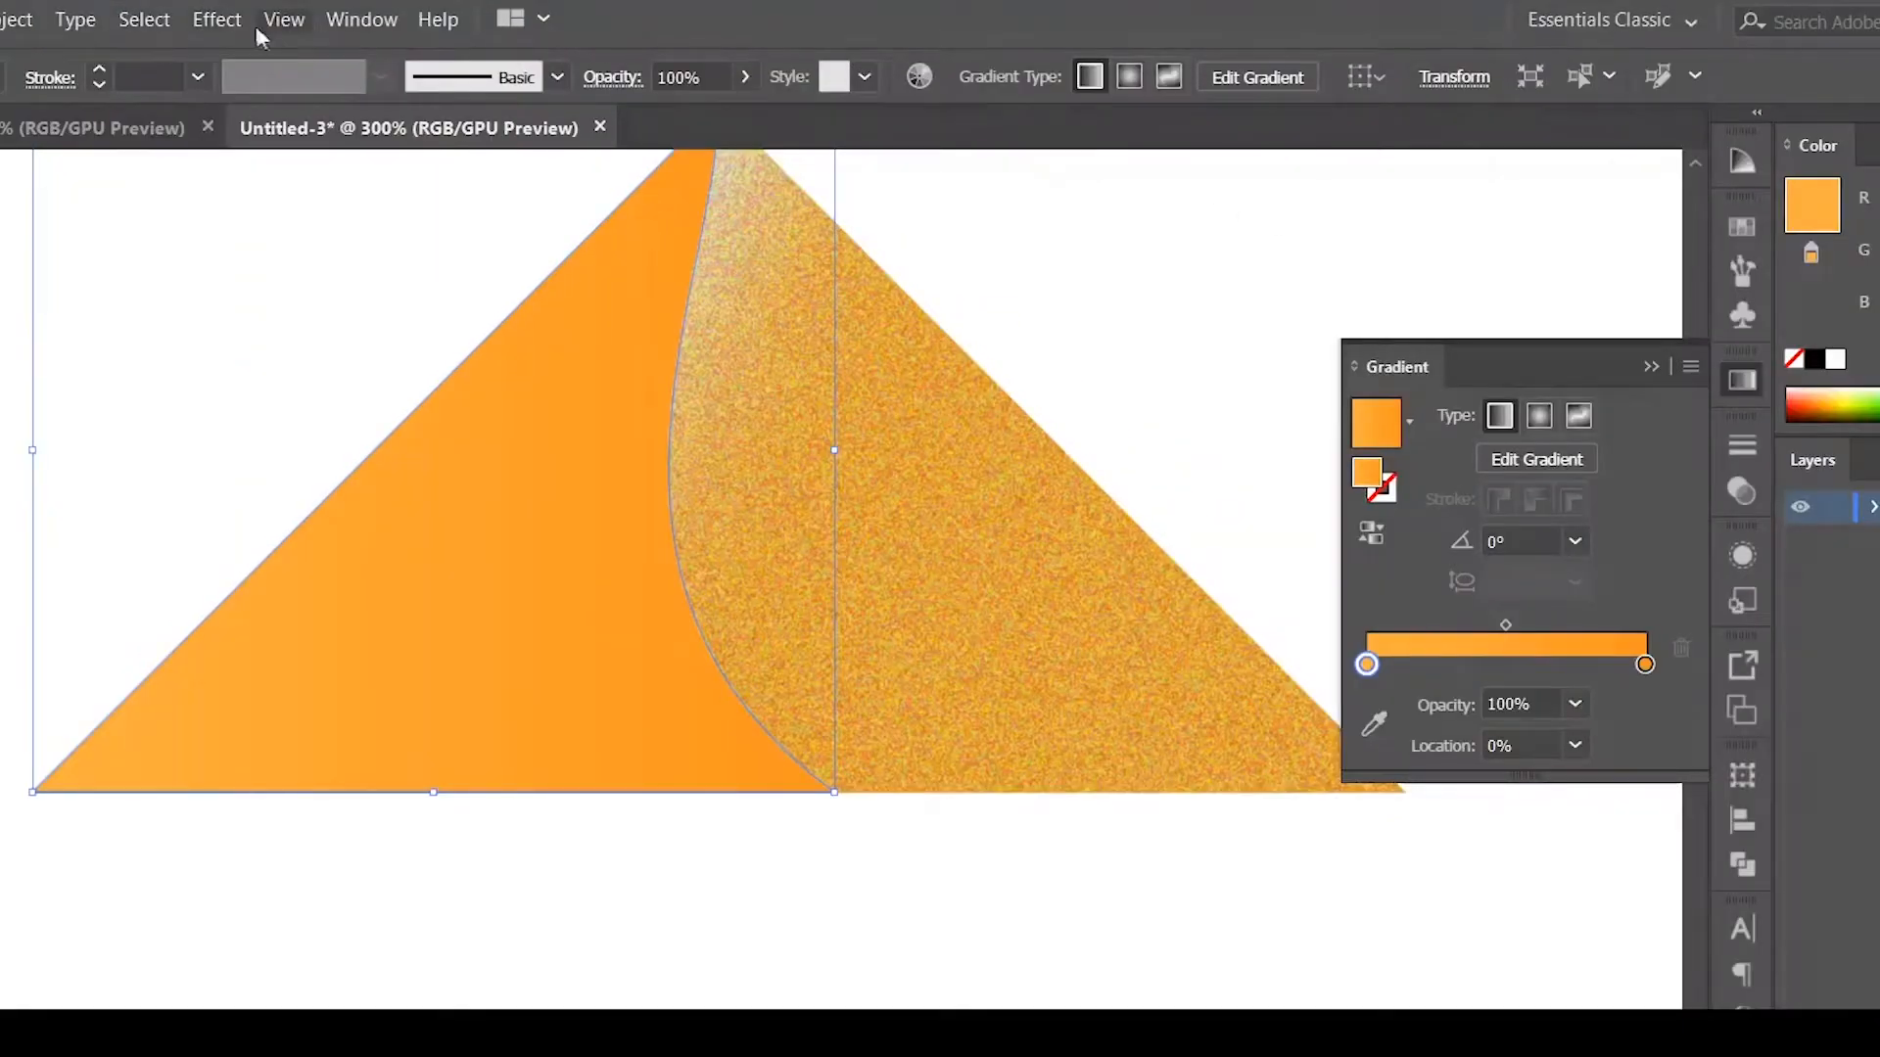
Apply the same Grain effect to the triangle's left piece.
{"action": "left_click", "coordinate": [217, 20]}
{"action": "left_click", "coordinate": [256, 49]}
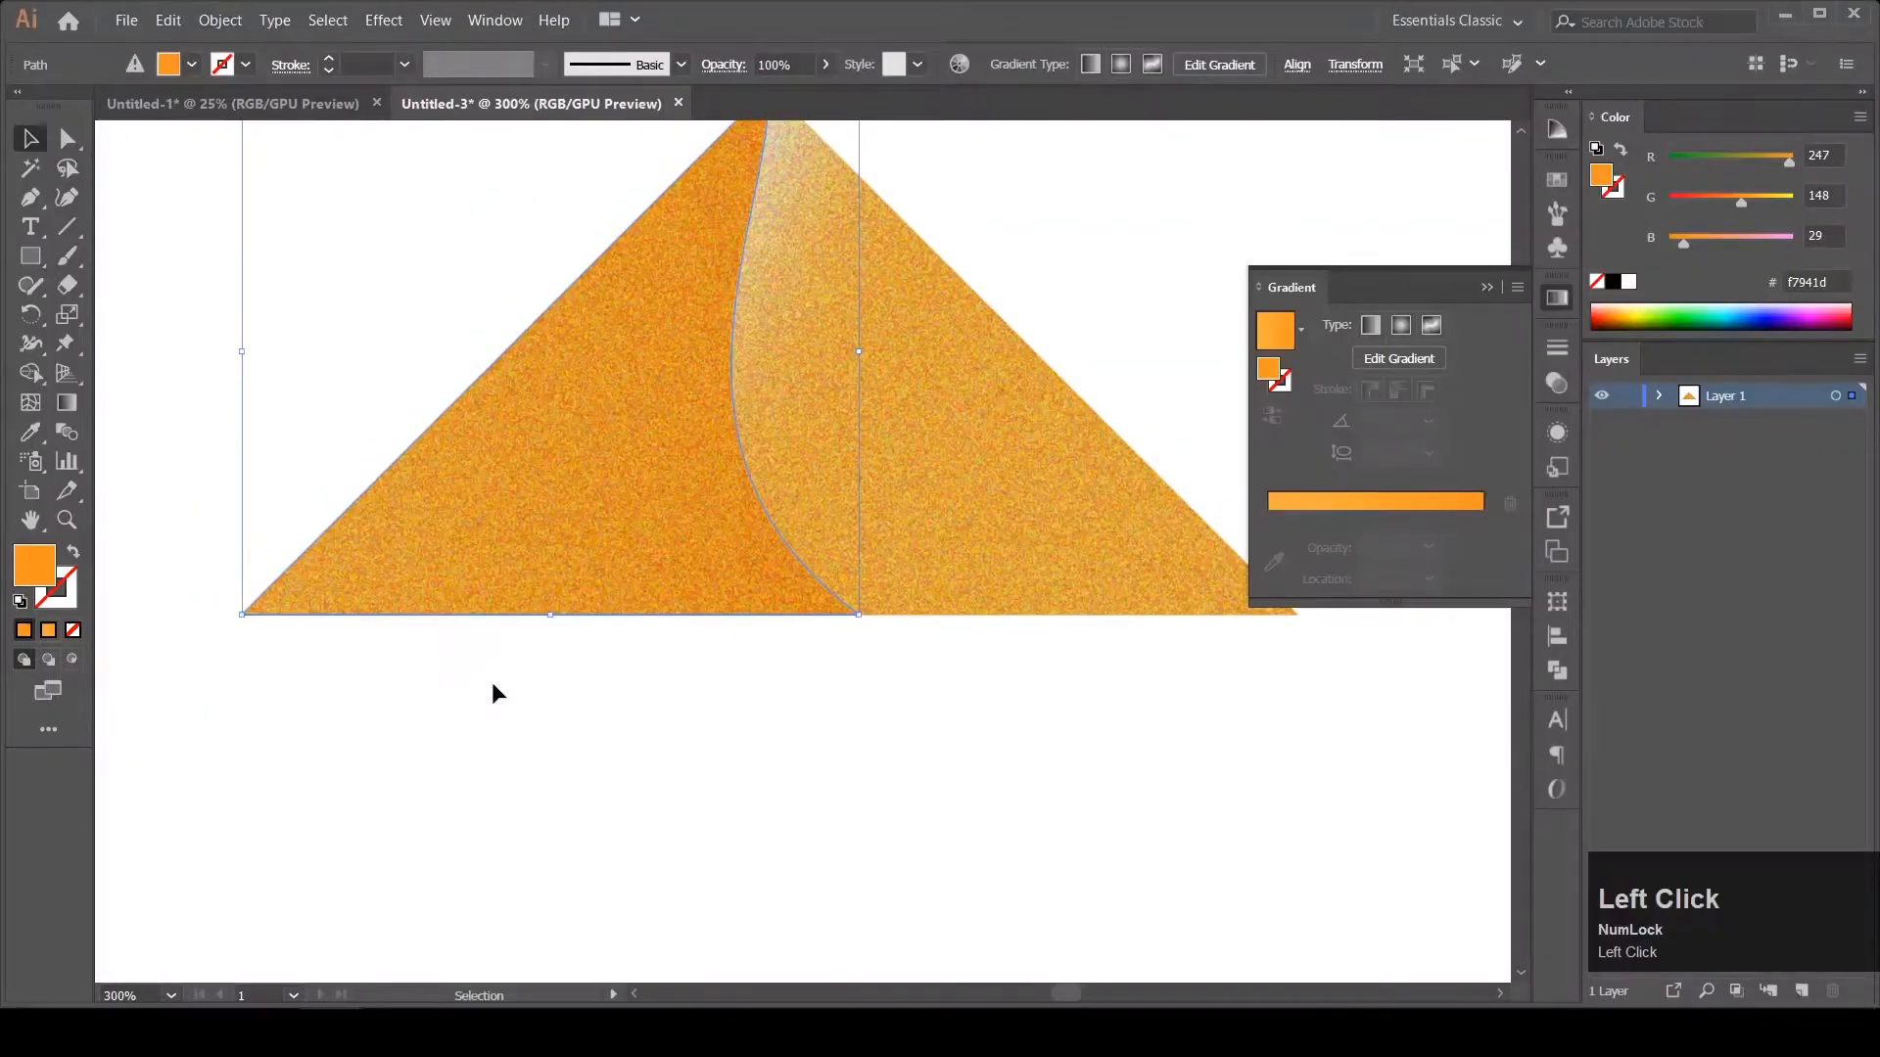
{"action": "left_click", "coordinate": [491, 683]}
Set the opacity of the white stop in the right piece's gradient to 0%.
{"action": "scroll", "coordinate": [491, 683], "scroll_direction": "down", "scroll_amount": 1, "text": "alt"}
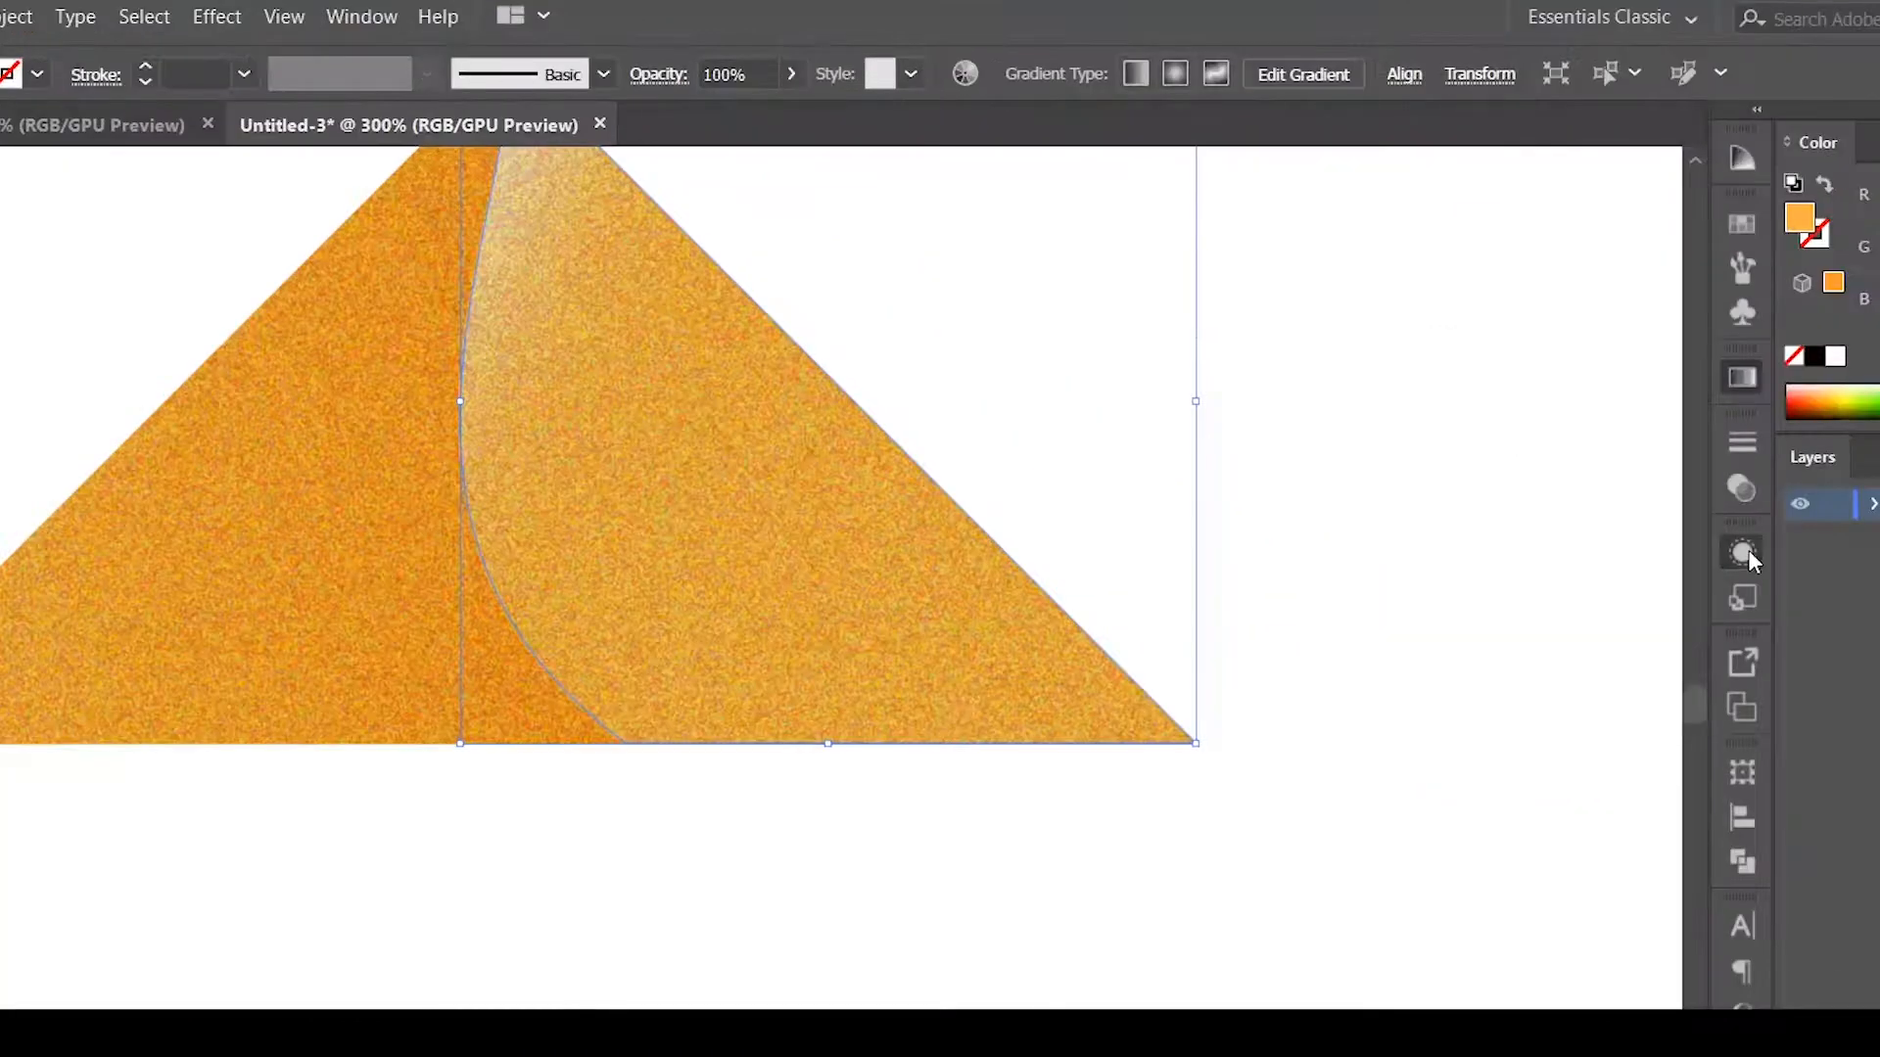
{"action": "left_click", "coordinate": [1557, 433]}
{"action": "left_click", "coordinate": [1495, 631]}
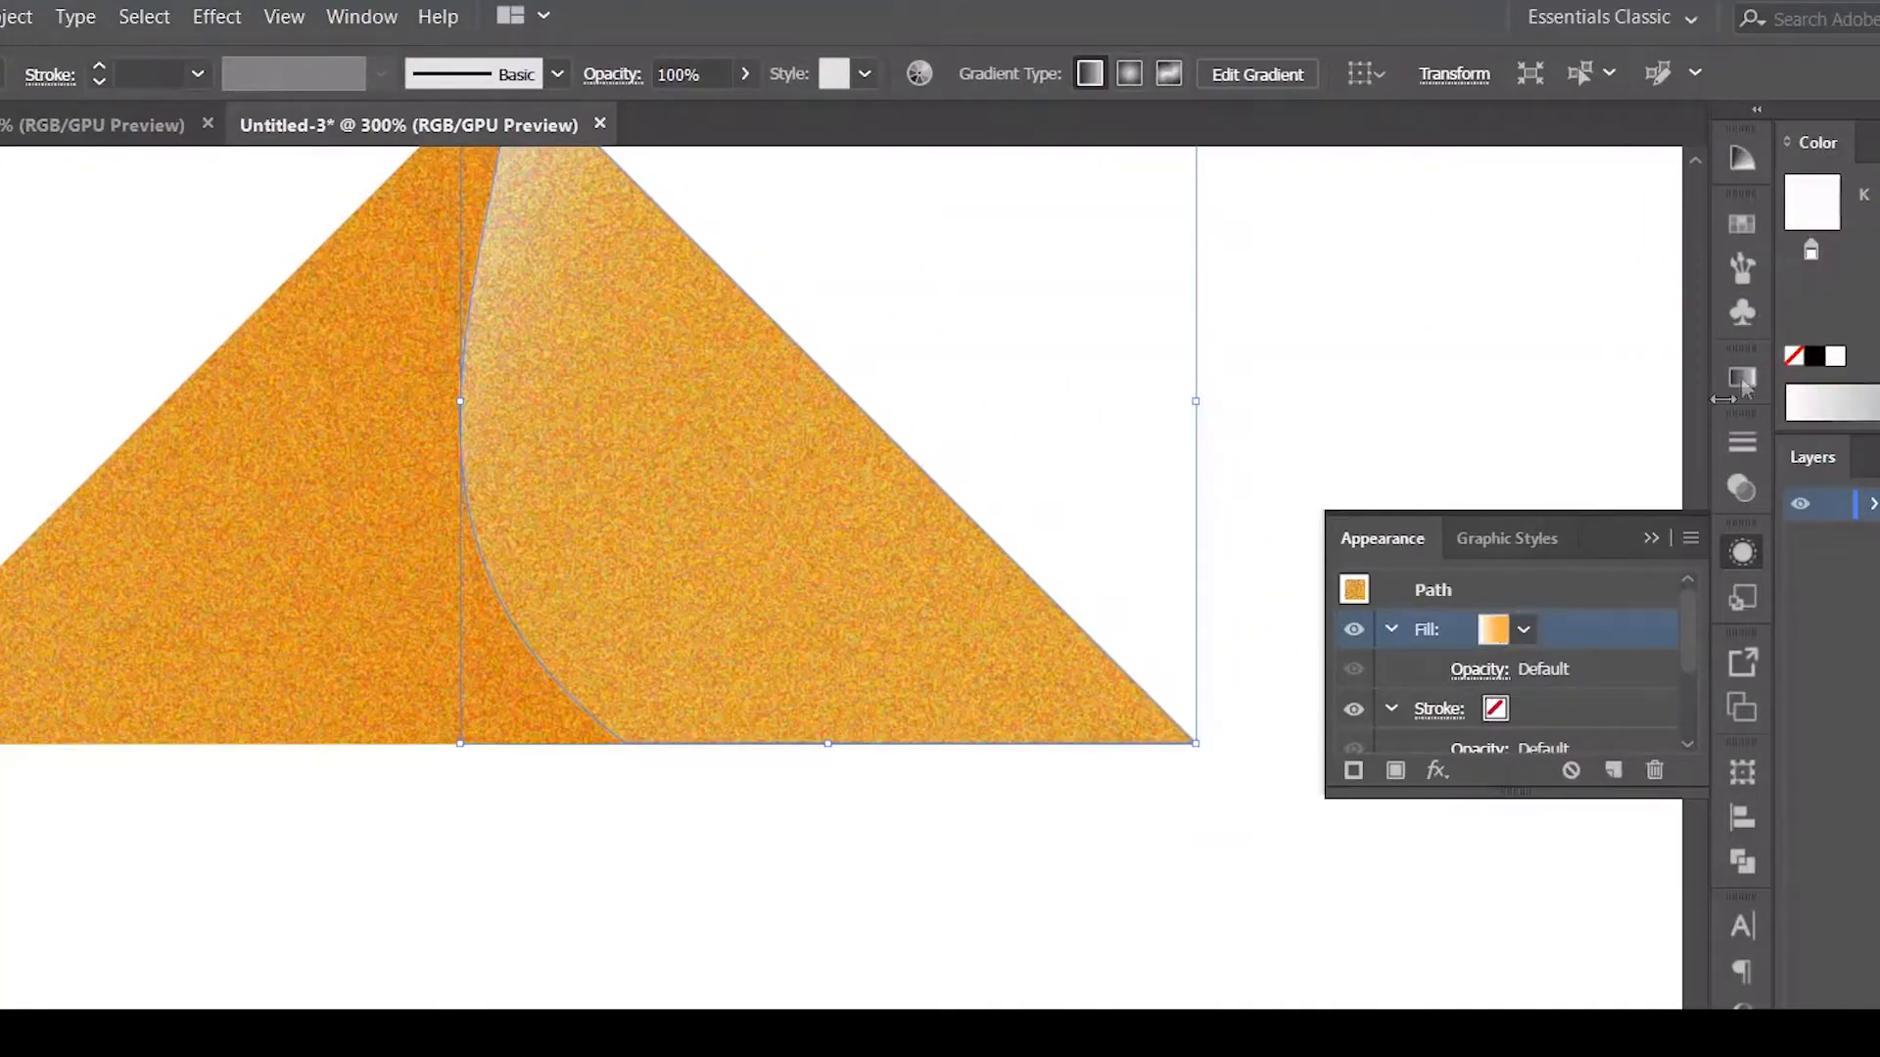
{"action": "left_click", "coordinate": [1742, 378]}
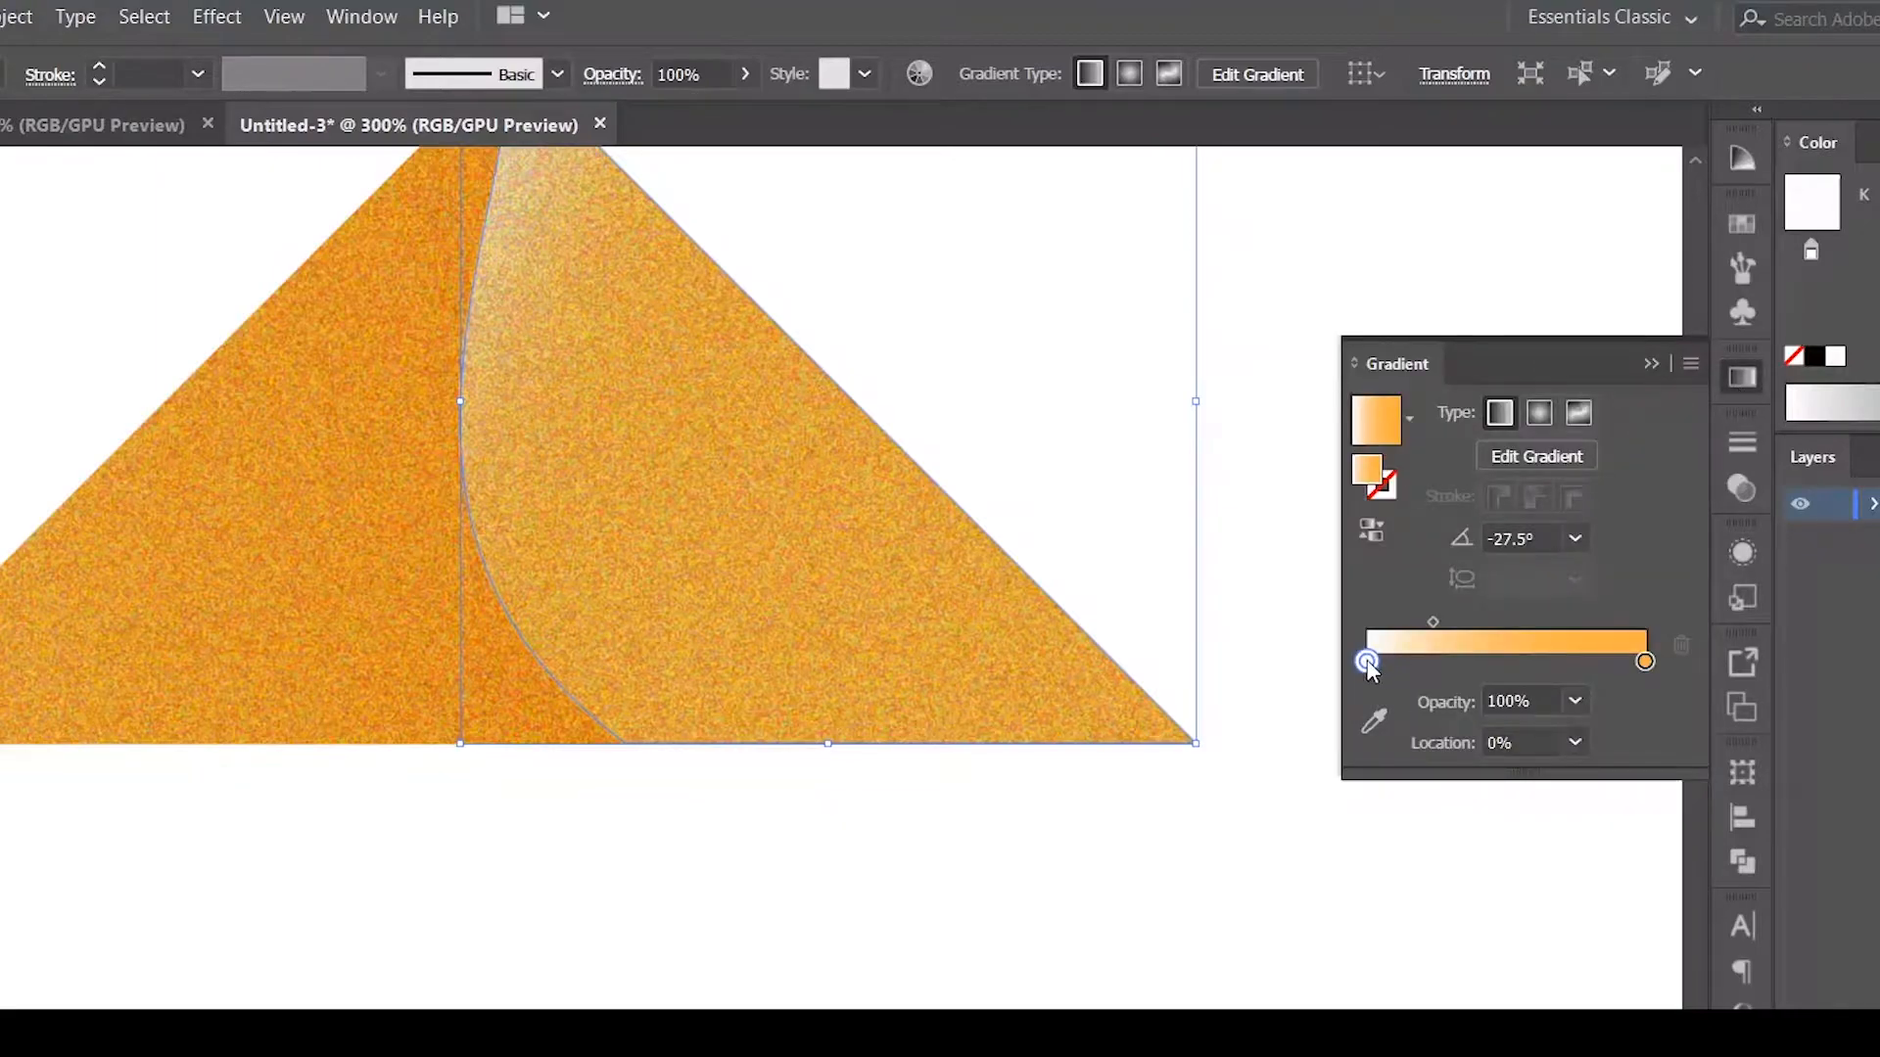
{"action": "left_click", "coordinate": [1575, 701]}
{"action": "left_click", "coordinate": [1603, 732]}
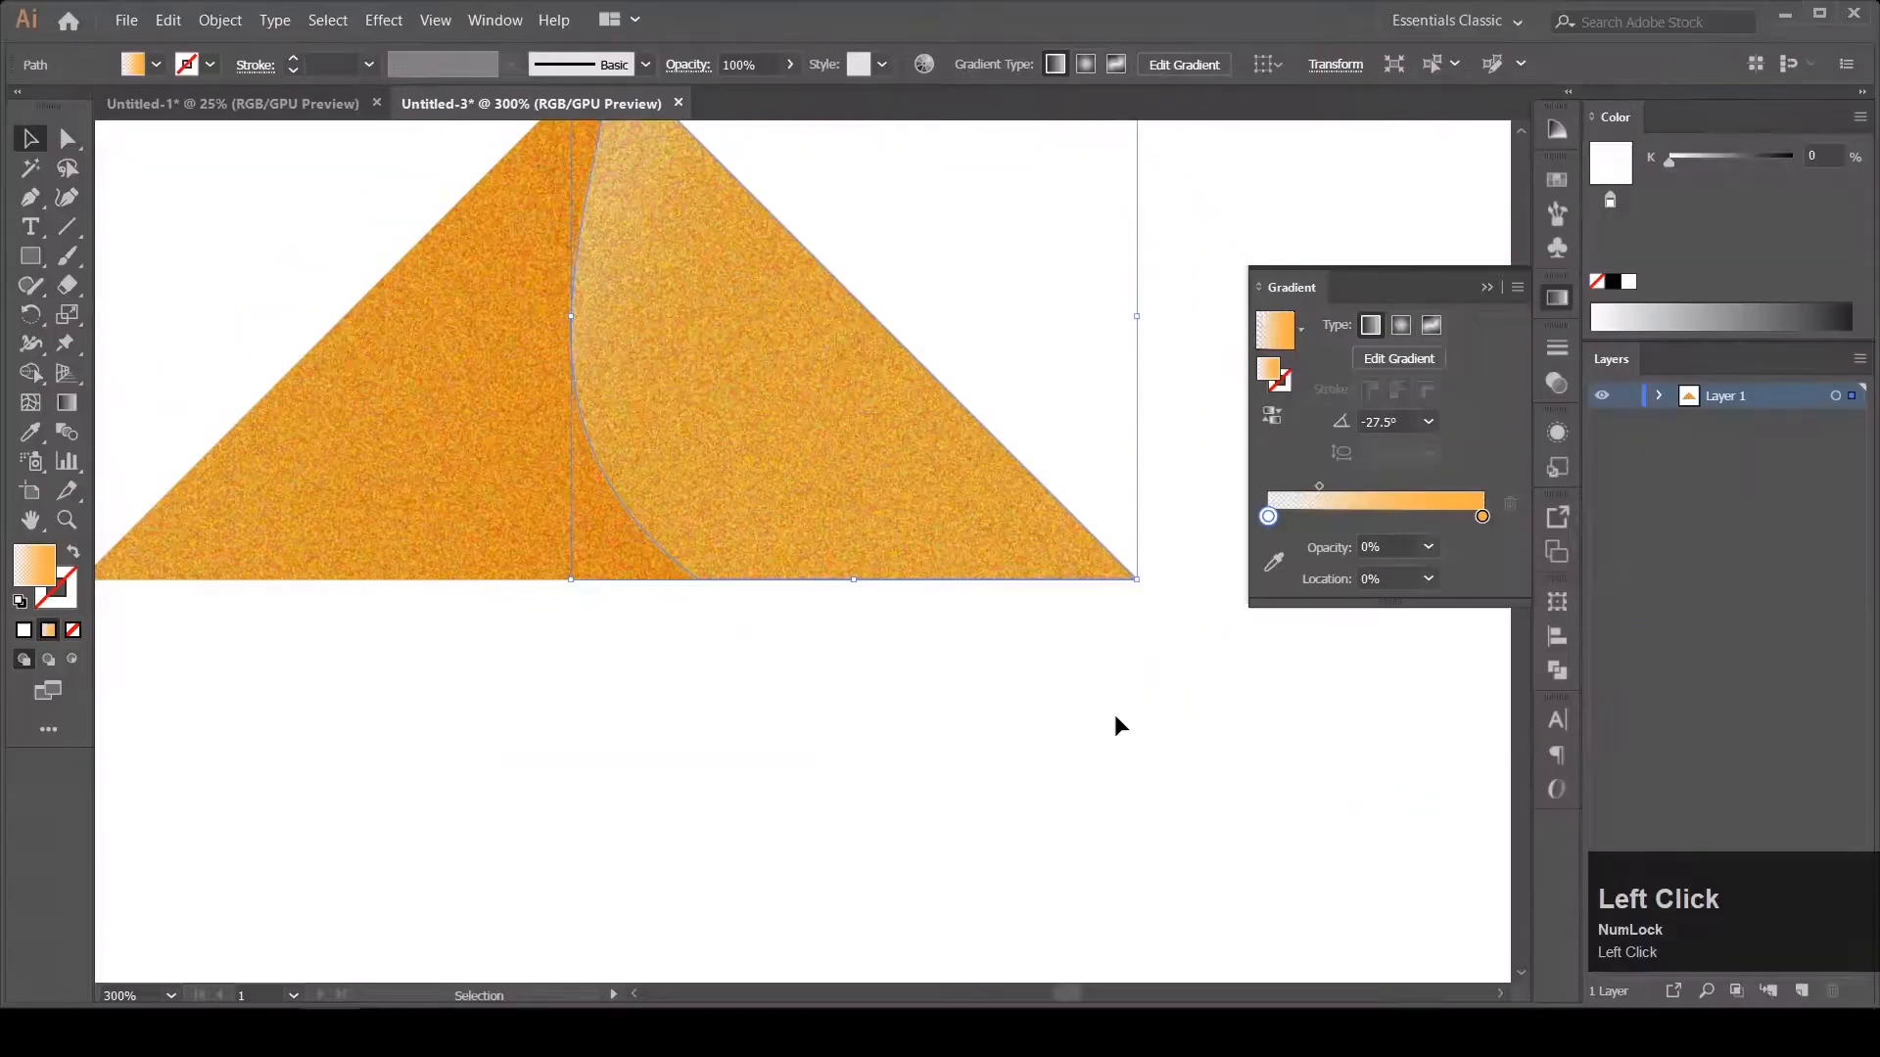
{"action": "left_click", "coordinate": [1116, 718]}
{"action": "scroll", "coordinate": [873, 707], "scroll_direction": "down", "scroll_amount": 2}
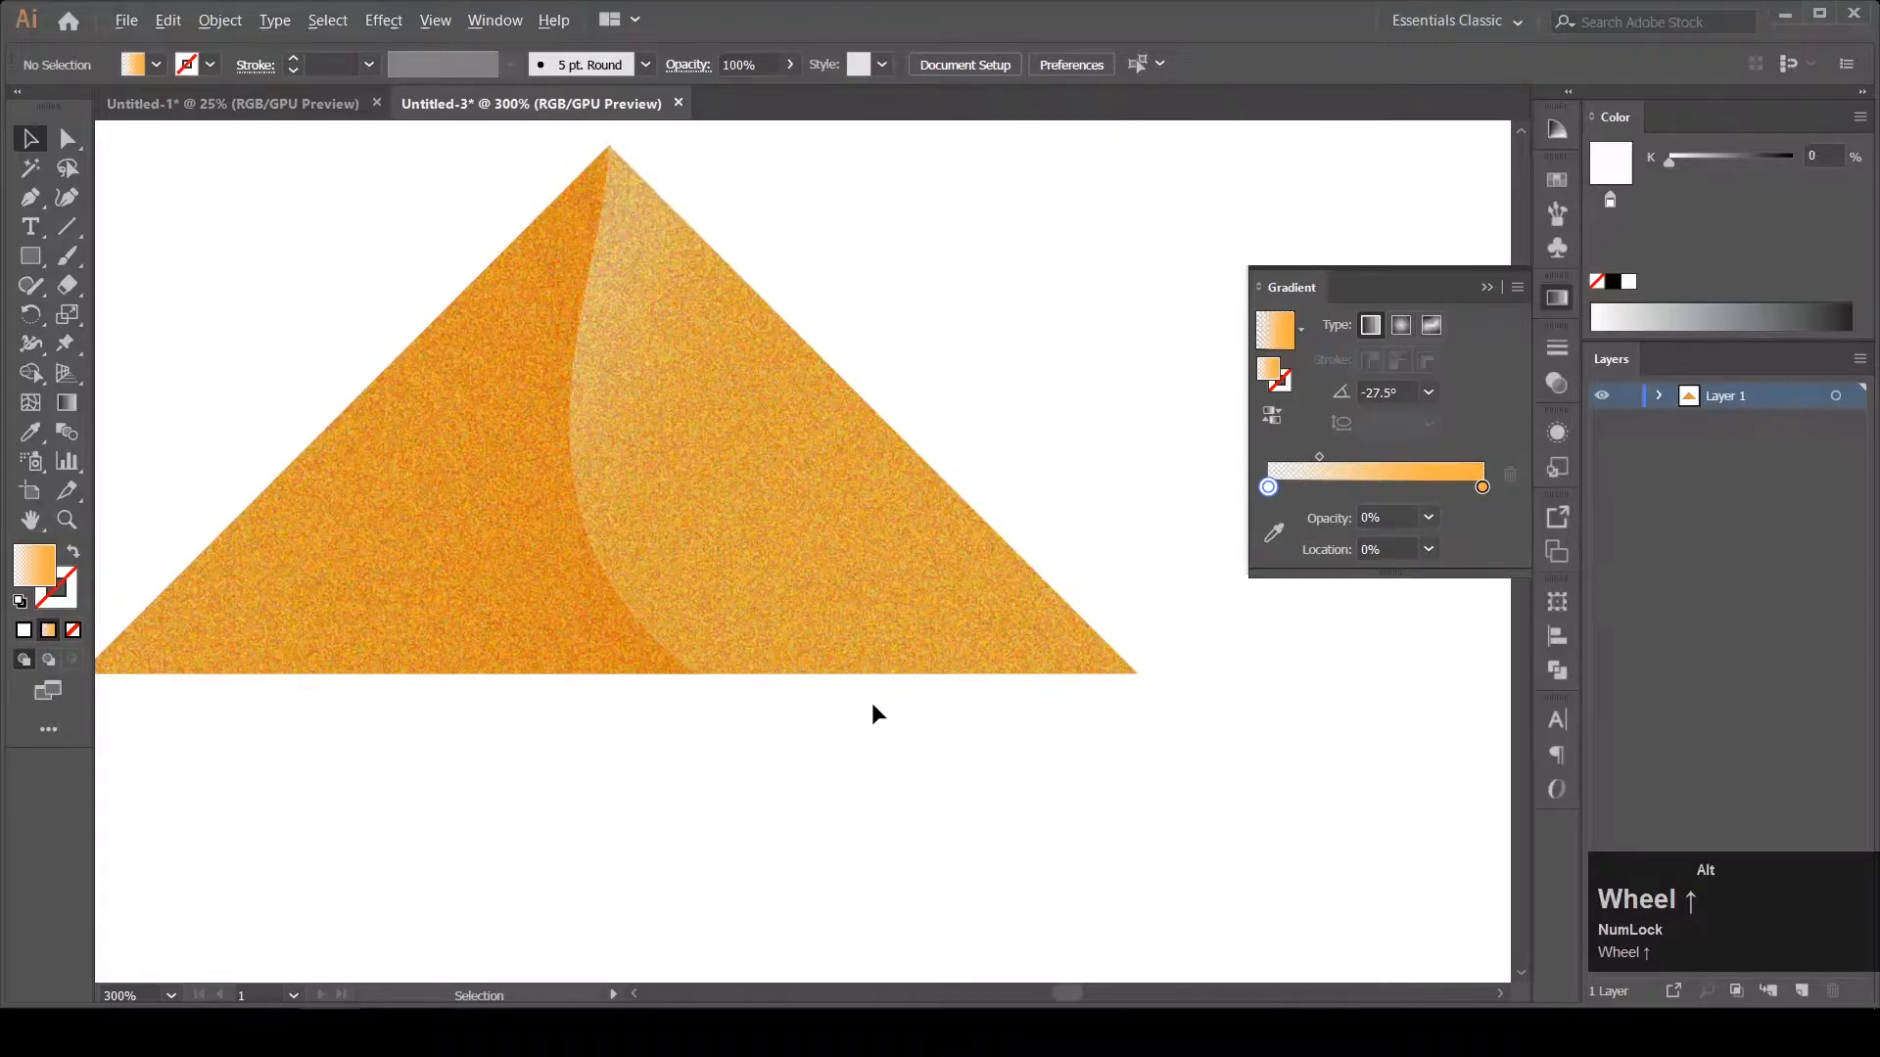
{"action": "left_click", "coordinate": [872, 752]}
{"action": "scroll", "coordinate": [872, 752], "scroll_direction": "down", "scroll_amount": 2}
{"action": "scroll", "coordinate": [873, 752], "scroll_direction": "up", "scroll_amount": 2}
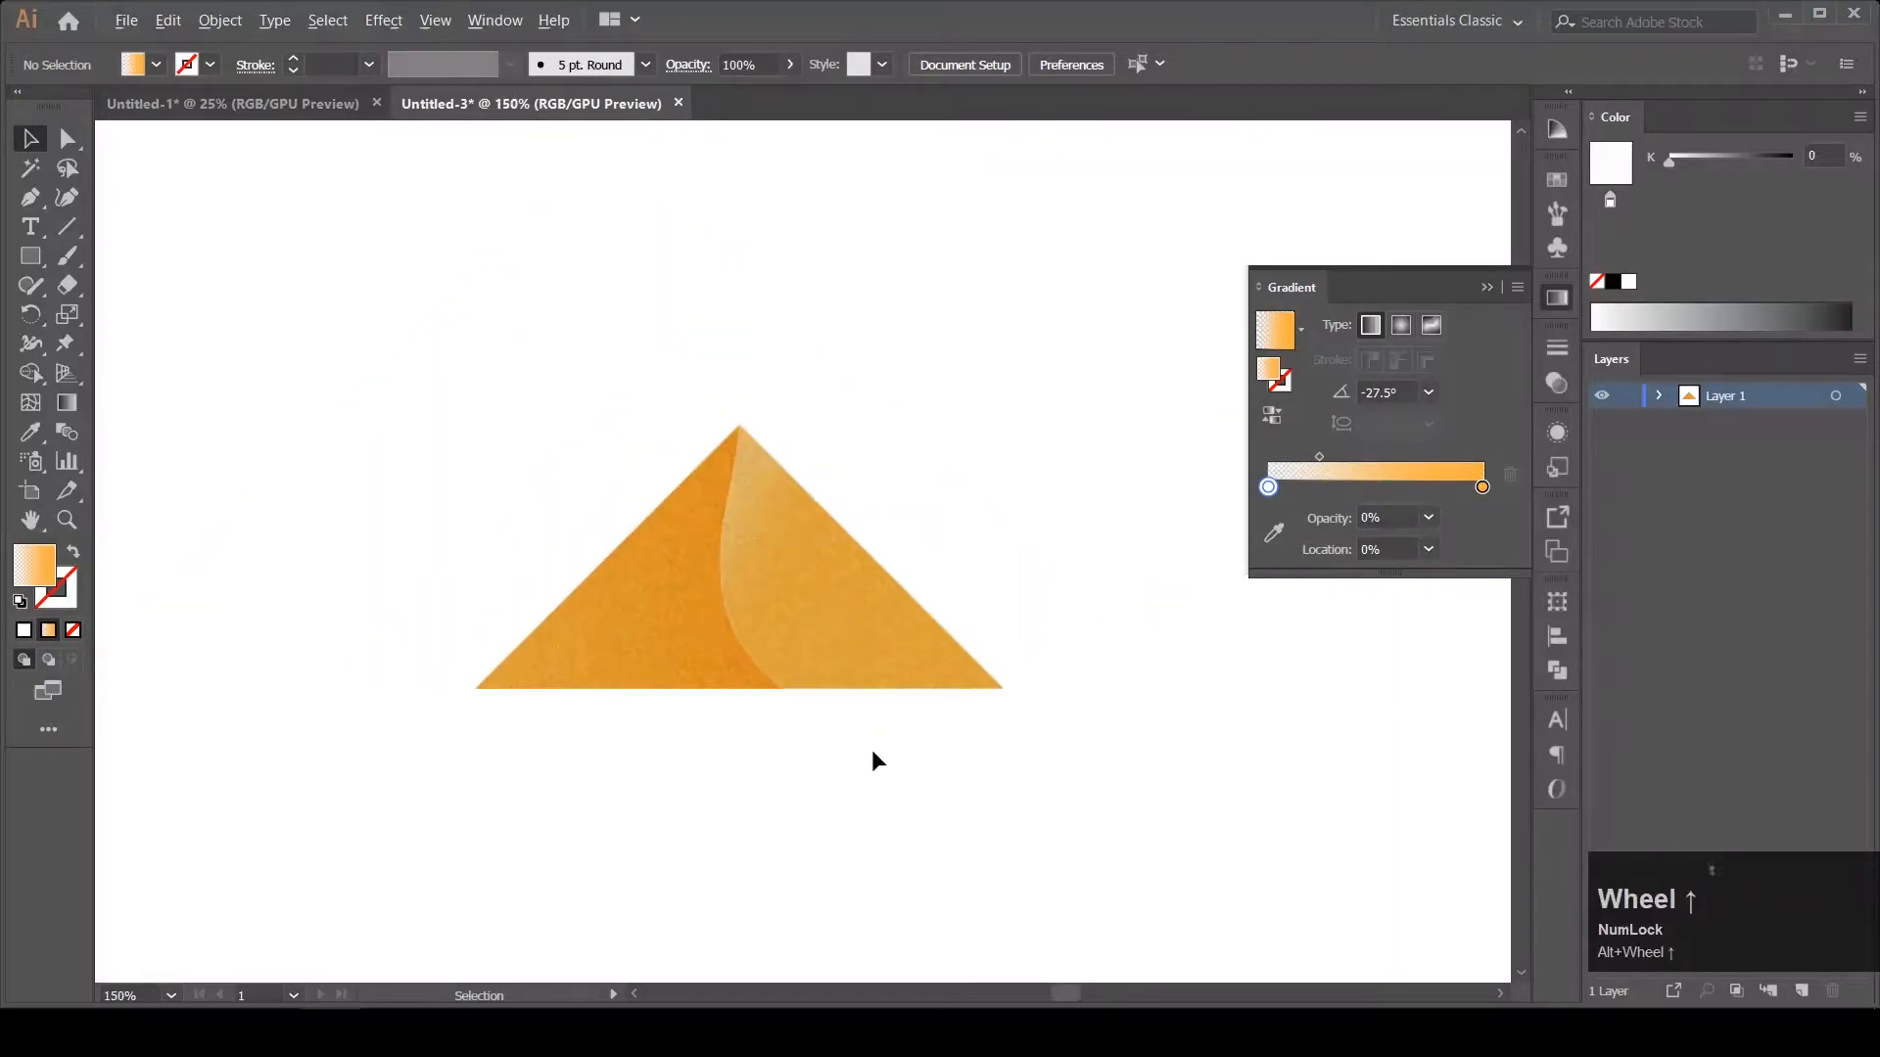
{"action": "left_click", "coordinate": [1322, 813]}
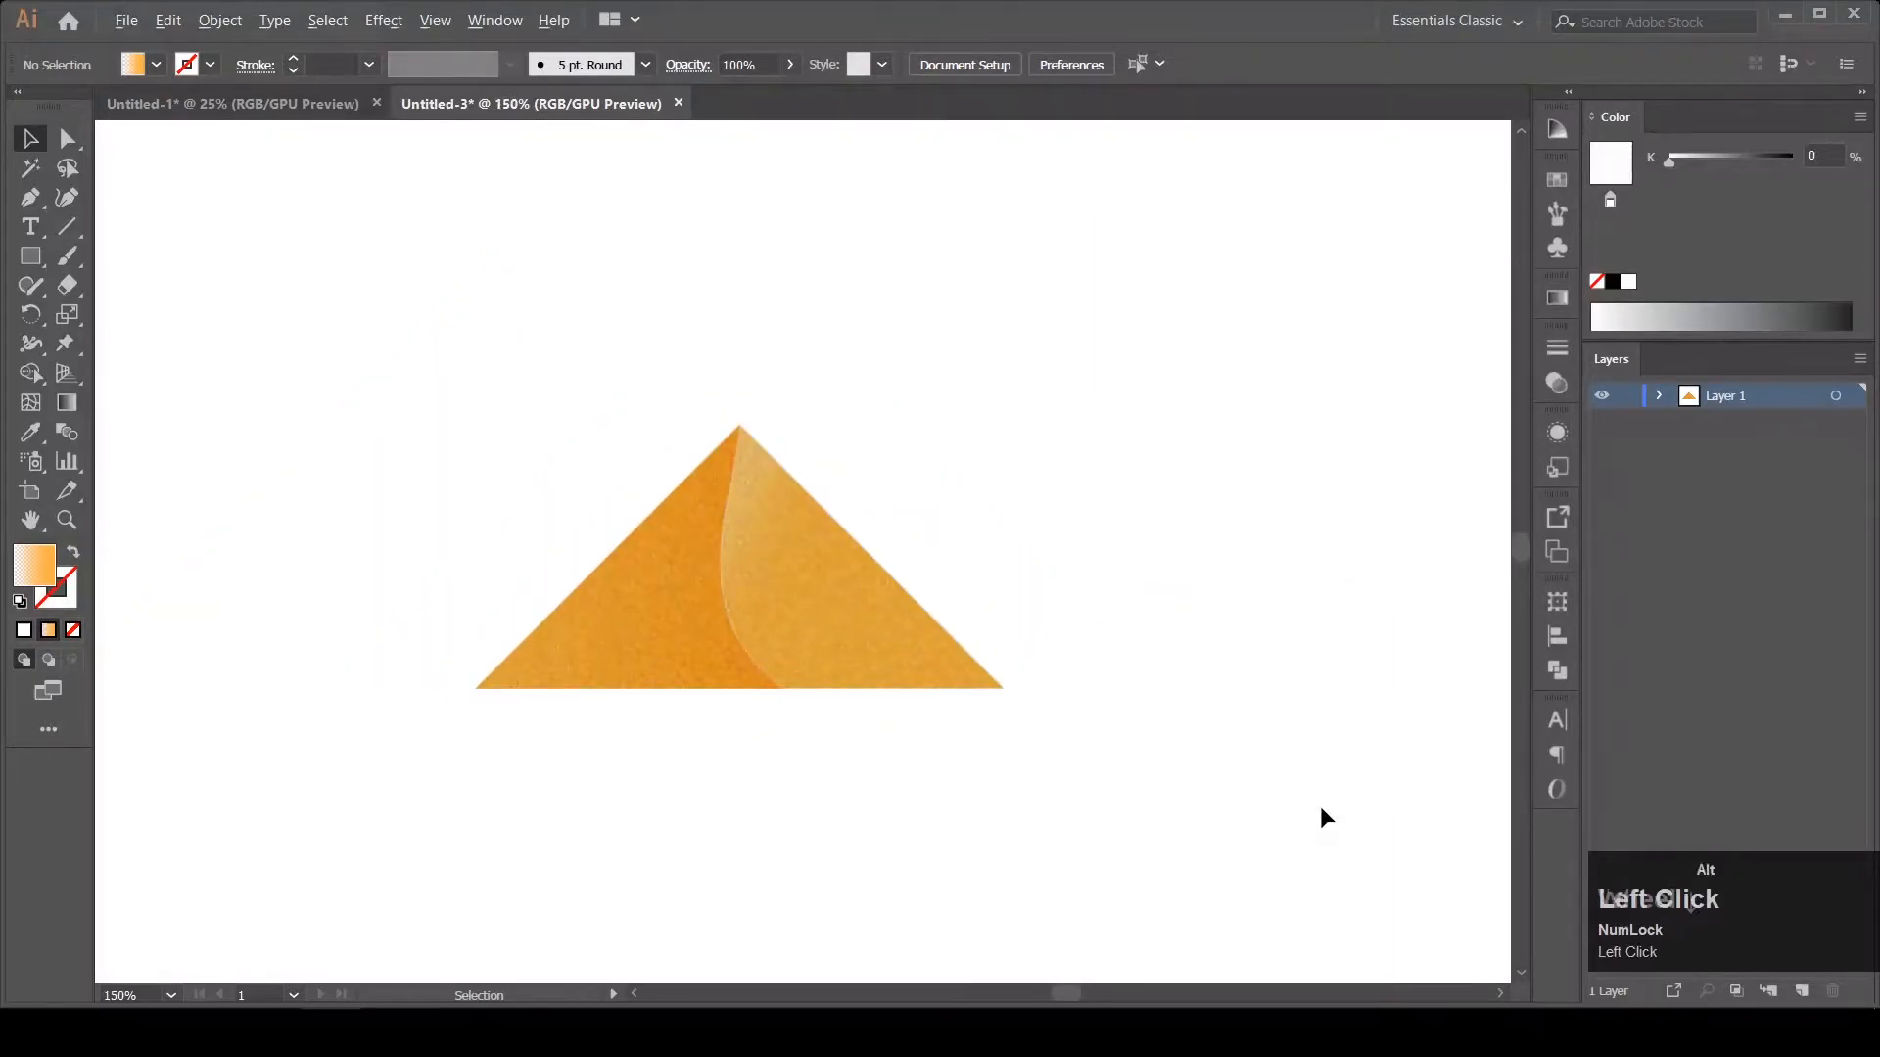
Enlarge the whole triangle to about 753 x 482 px and place two copies beside it in a row across the artboard.
{"action": "scroll", "coordinate": [1322, 813], "scroll_direction": "down", "scroll_amount": 5}
{"action": "left_click_drag", "start_coordinate": [1321, 809], "coordinate": [811, 431]}
{"action": "left_click", "coordinate": [889, 490]}
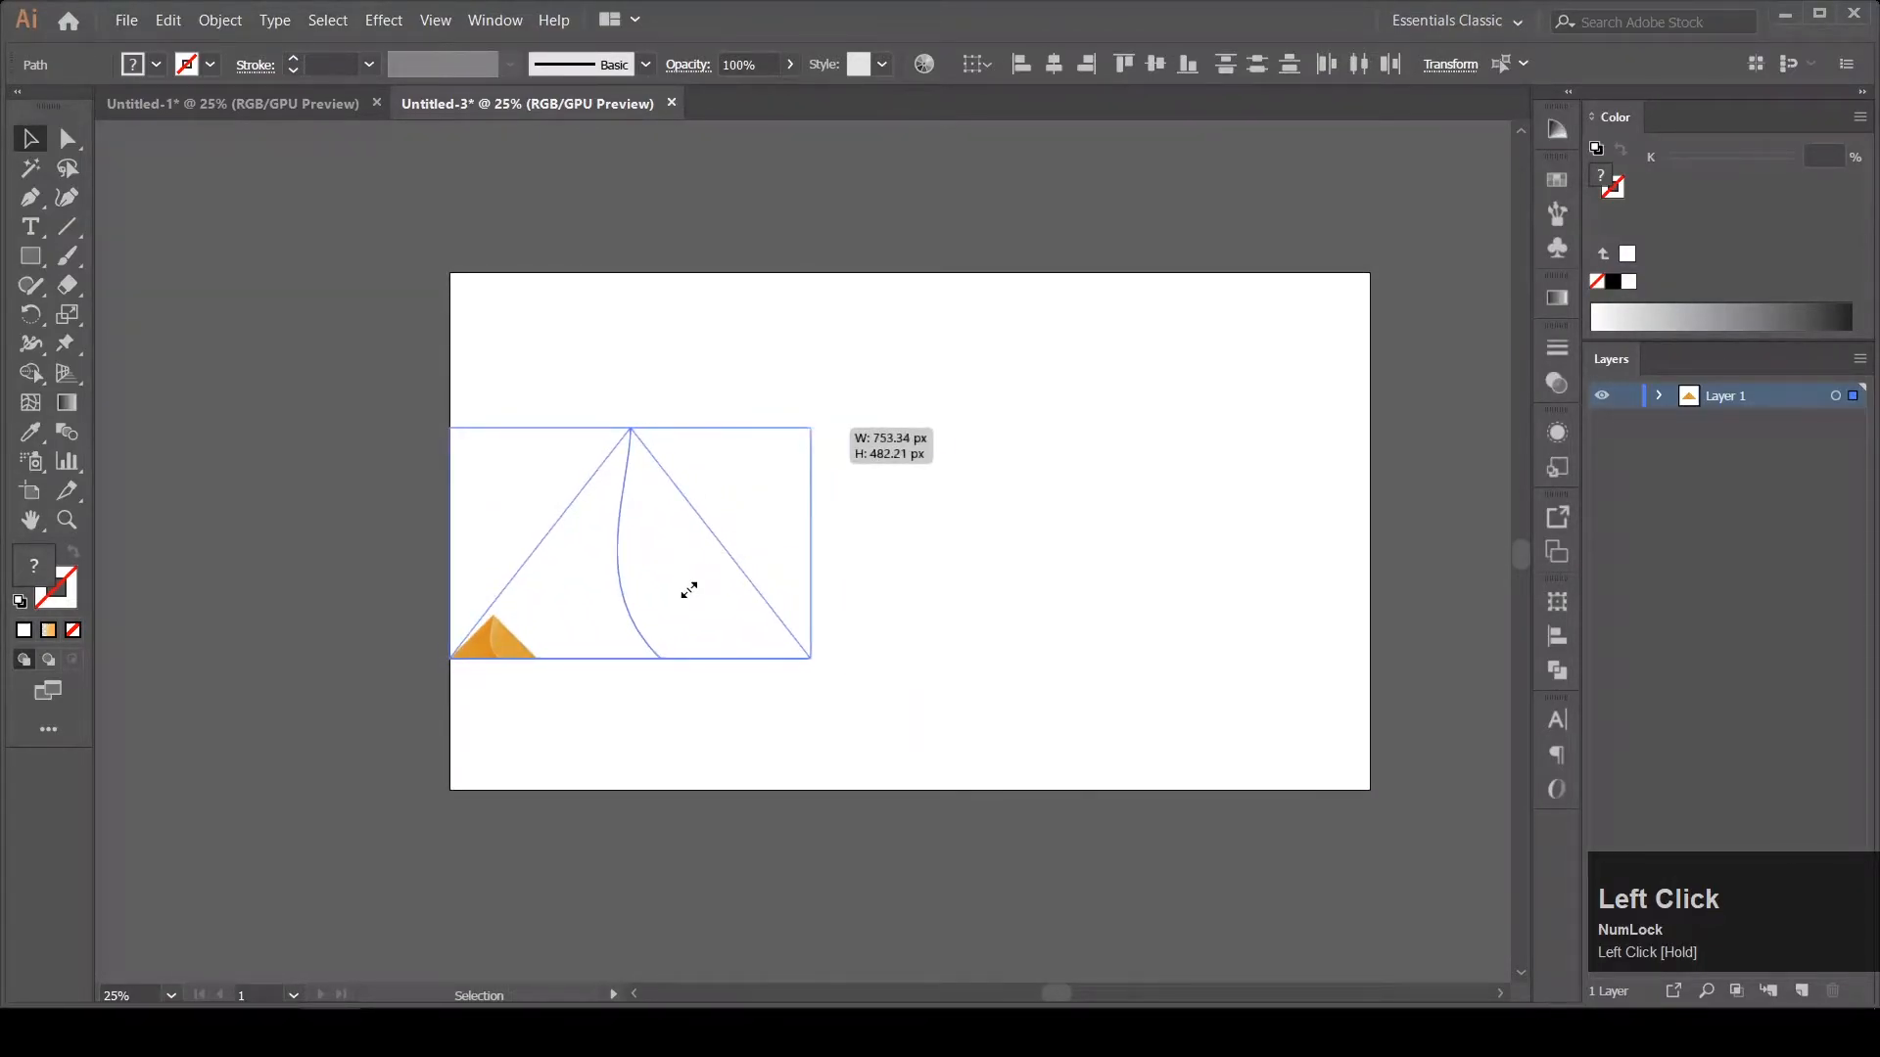
{"action": "left_click_drag", "start_coordinate": [671, 586], "coordinate": [1282, 599]}
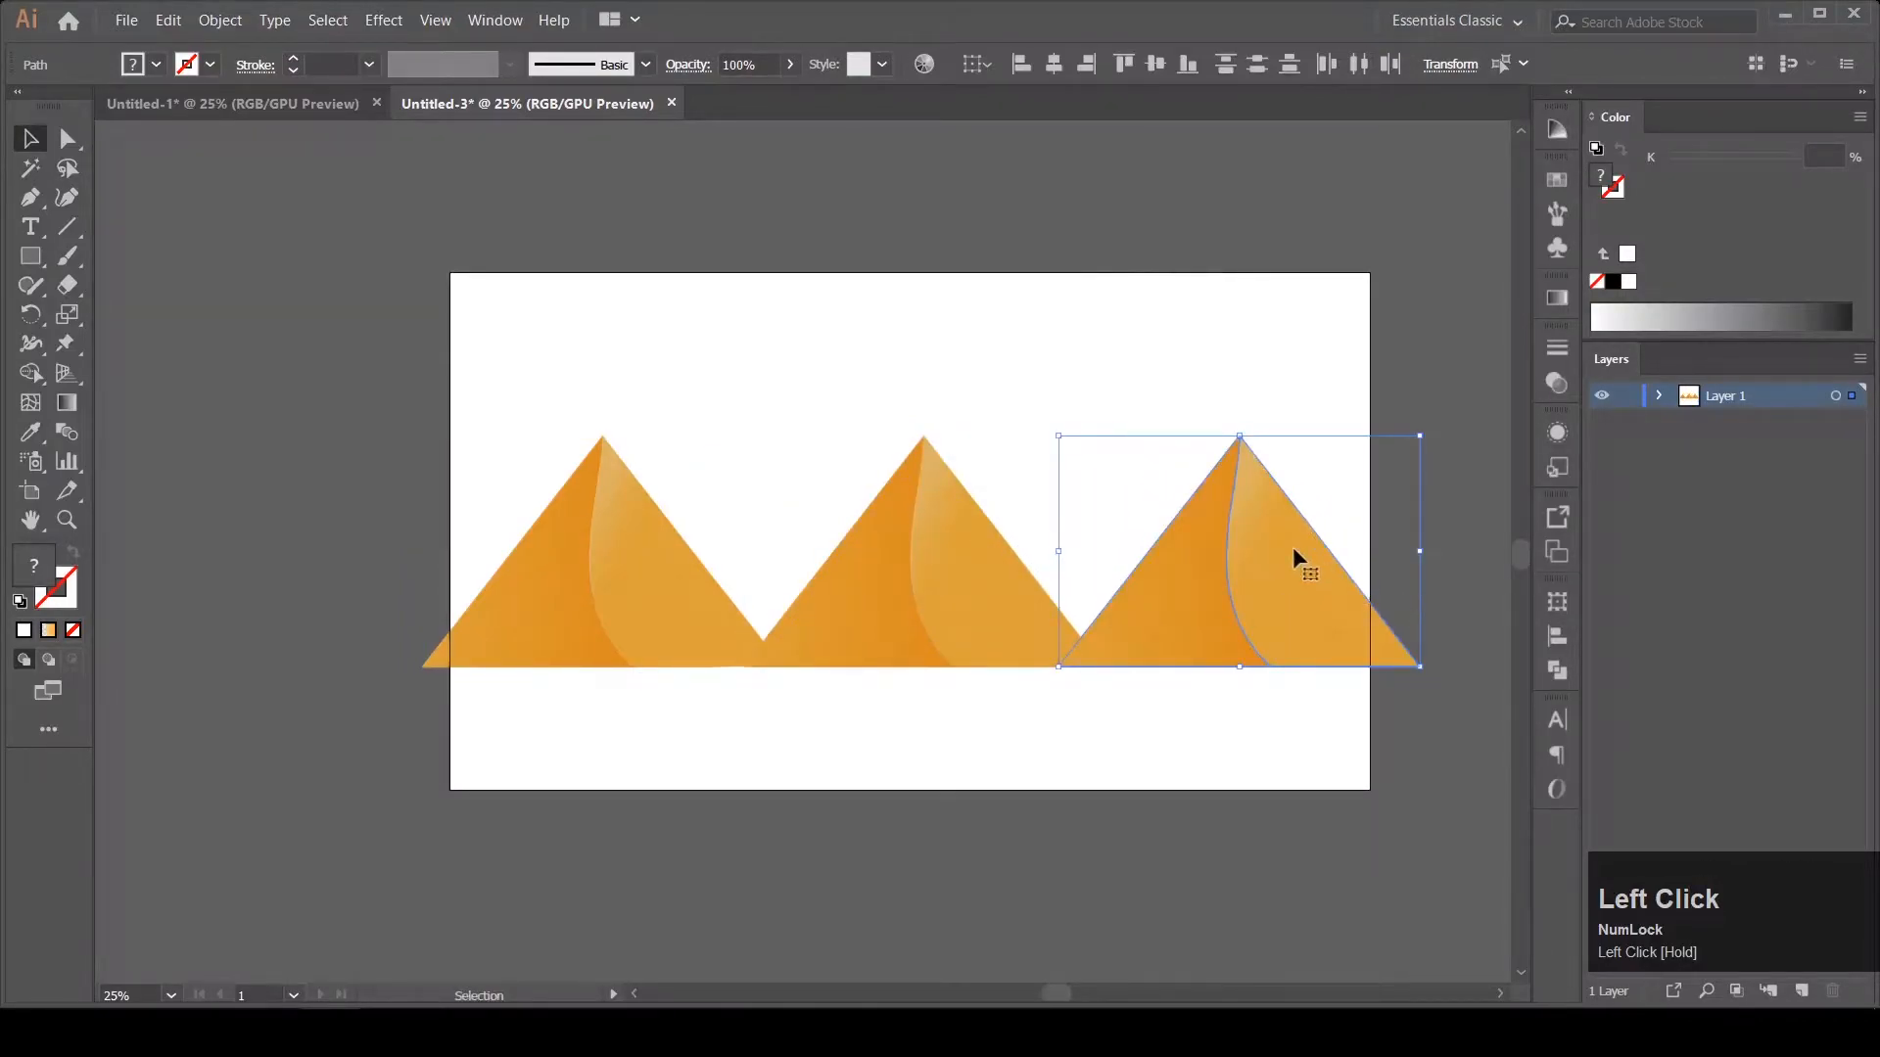
Scale the right triangle down to about 664 x 425 px and the middle one up to about 858 x 549 px, adjusting their positions.
{"action": "left_click_drag", "start_coordinate": [1419, 436], "coordinate": [1391, 465]}
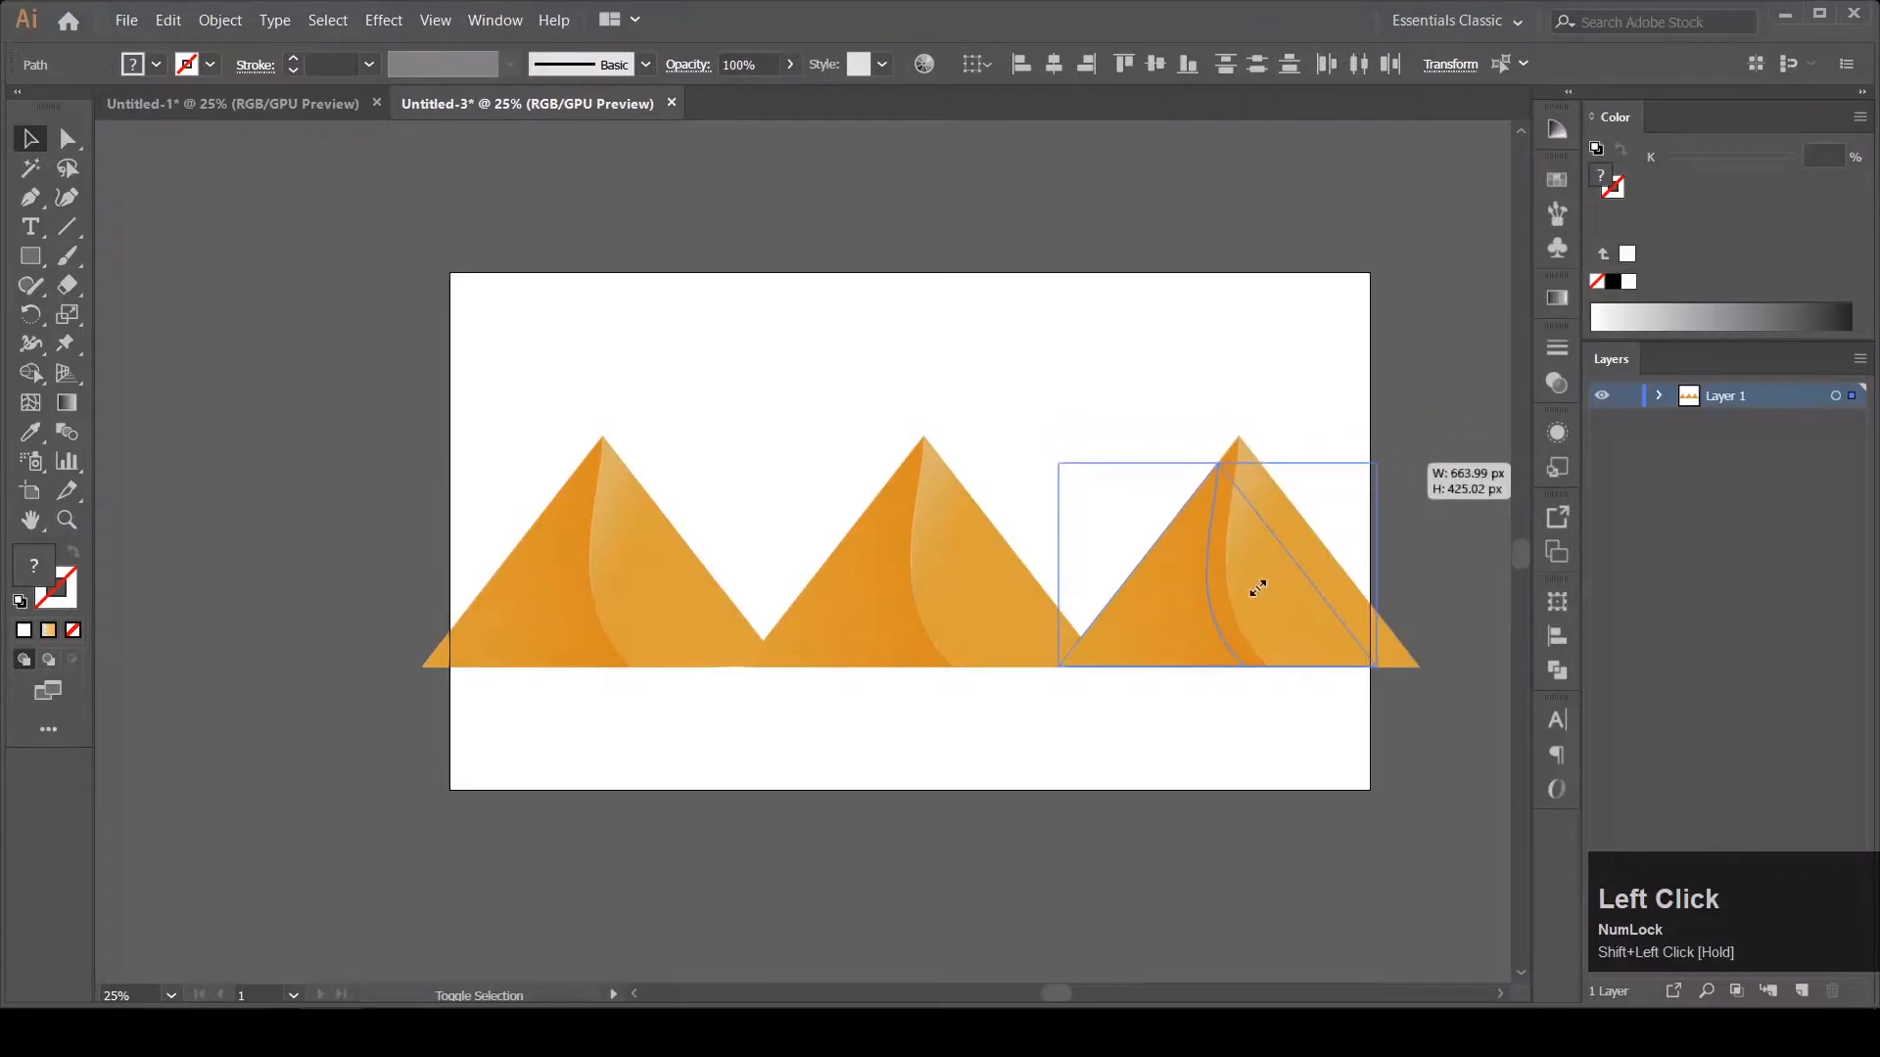
{"action": "left_click_drag", "start_coordinate": [1258, 588], "coordinate": [1263, 594]}
{"action": "left_click", "coordinate": [966, 651]}
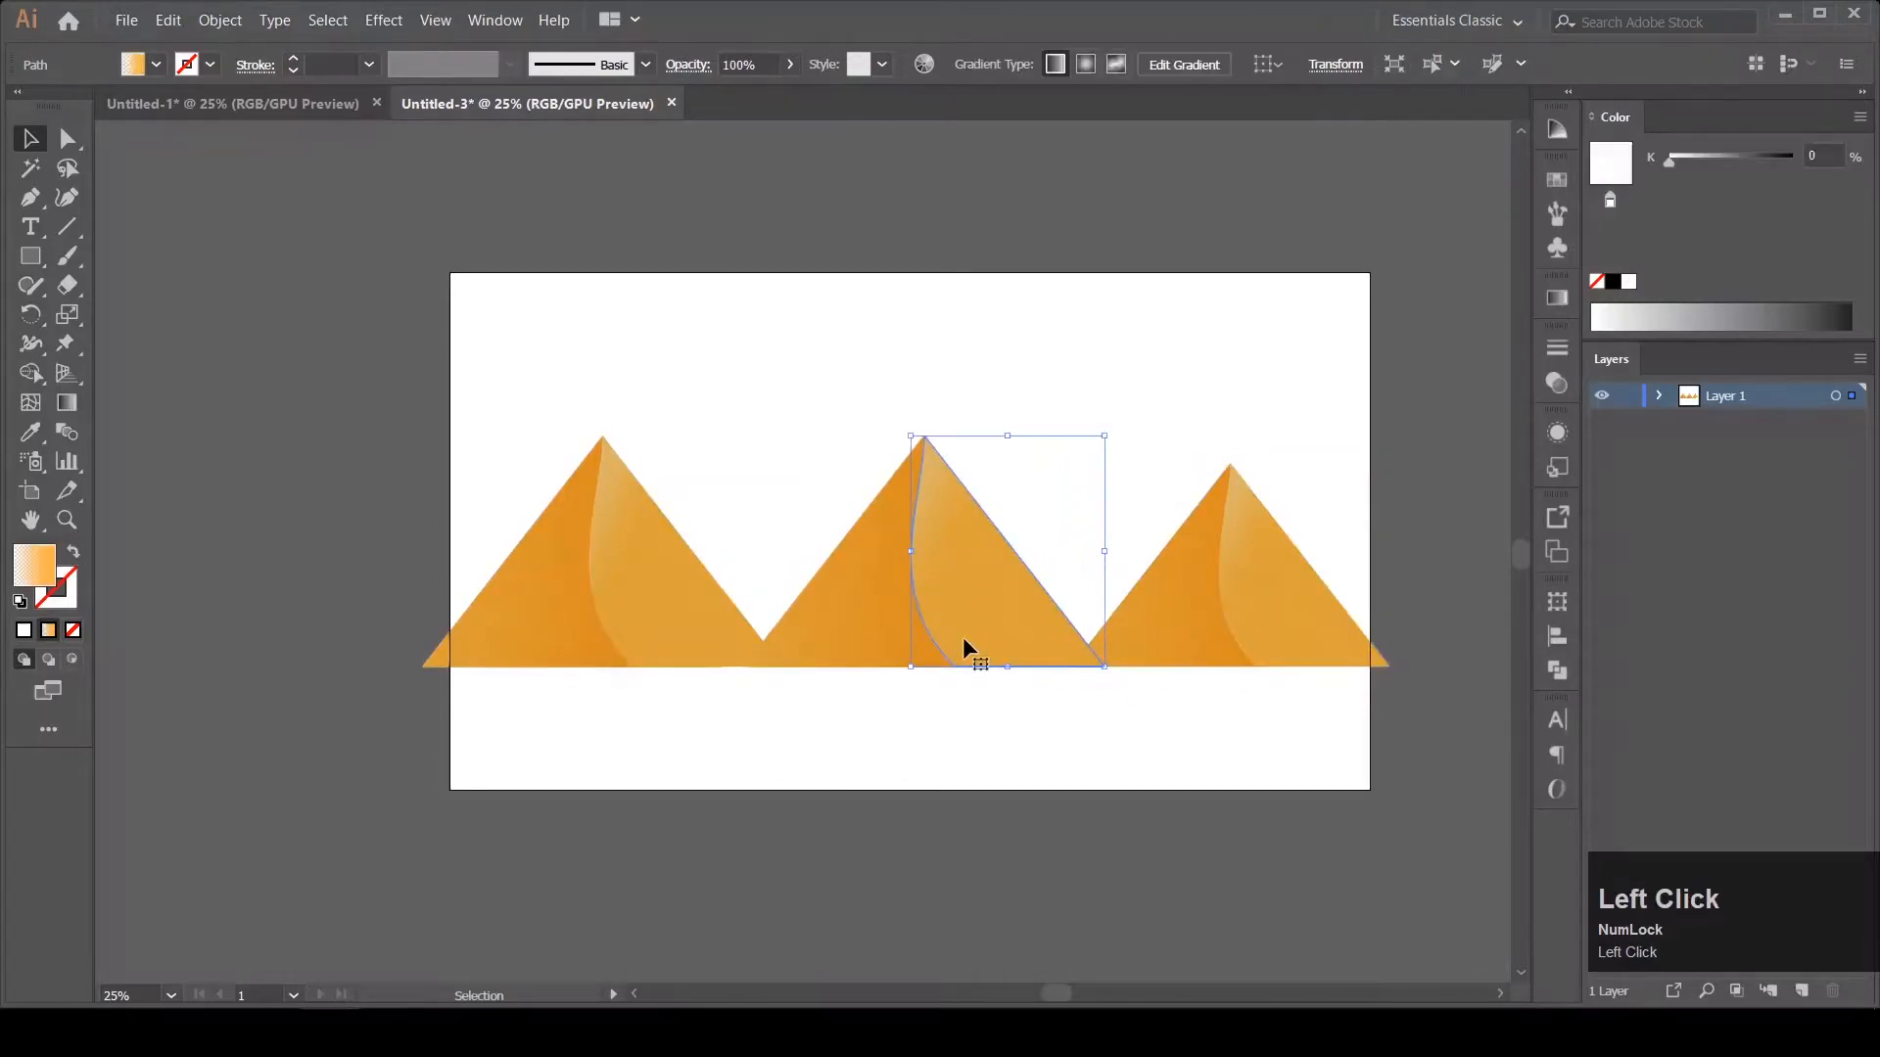
{"action": "left_click", "coordinate": [900, 649], "text": "shift"}
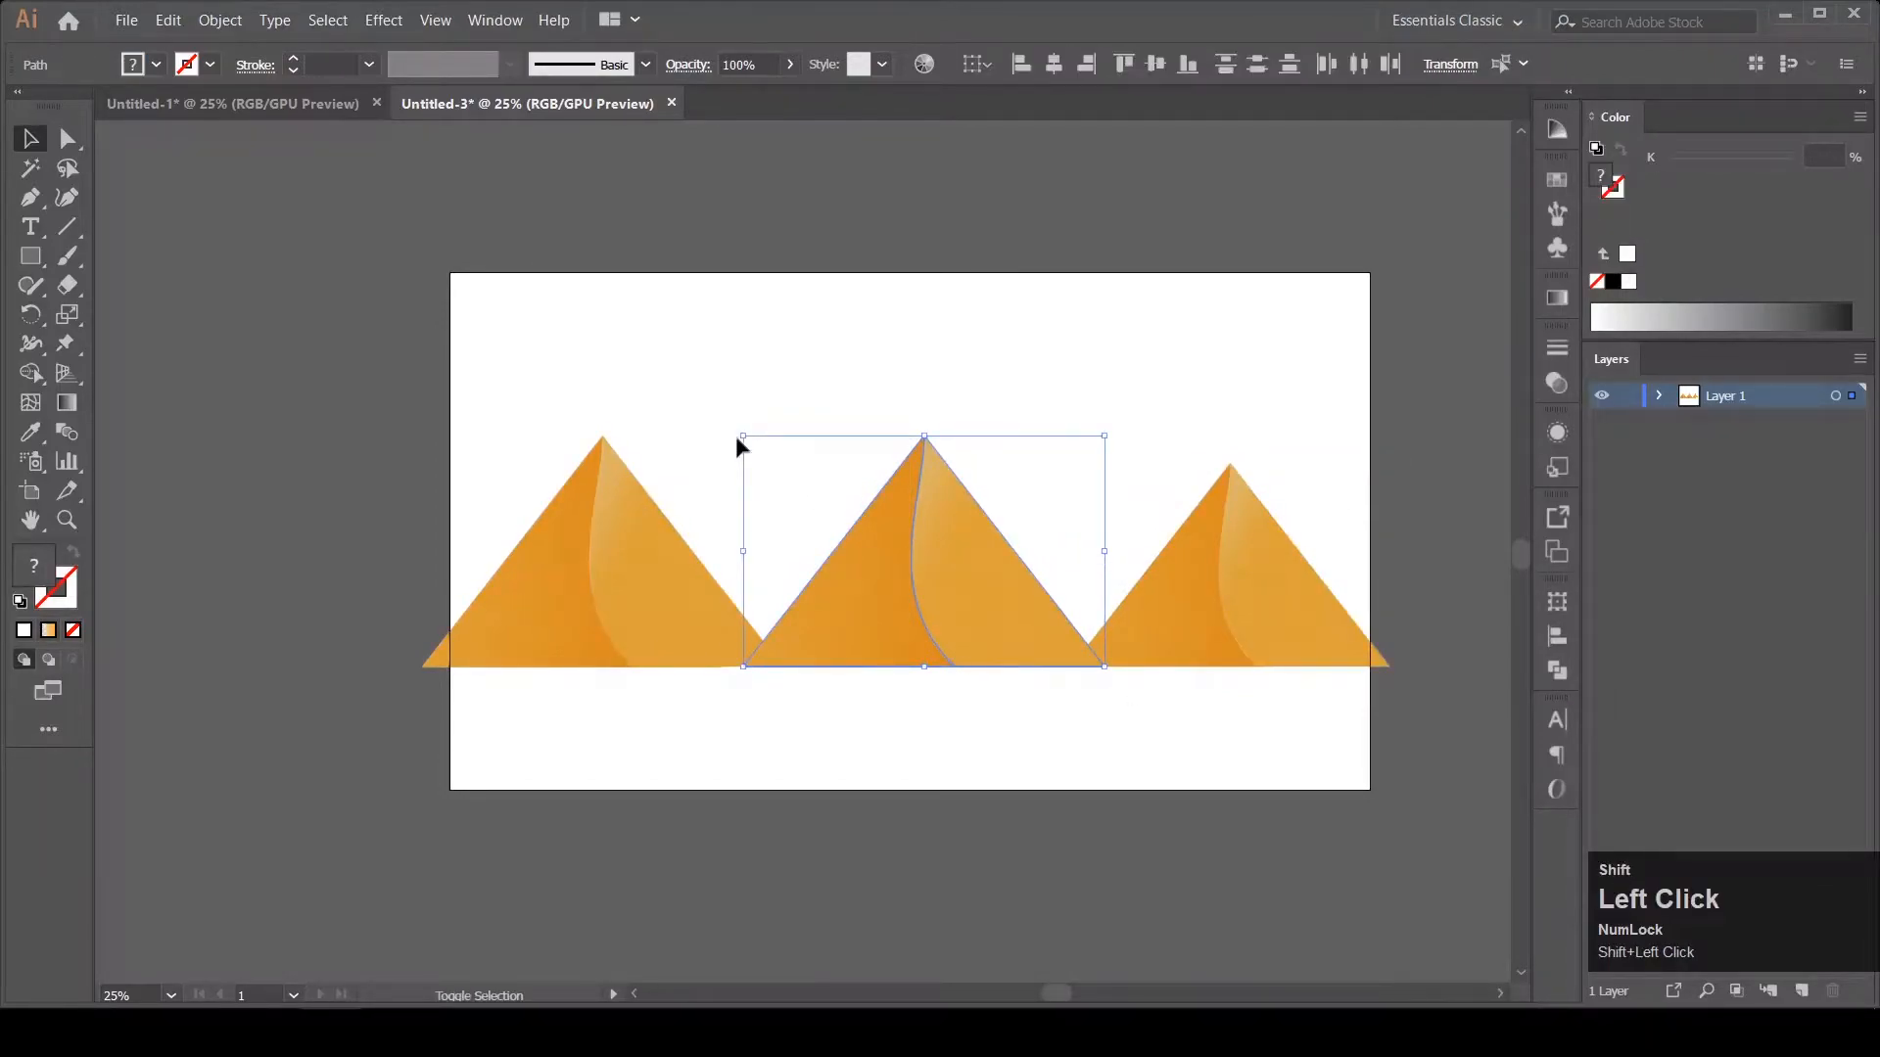
{"action": "left_click_drag", "start_coordinate": [743, 436], "coordinate": [693, 397]}
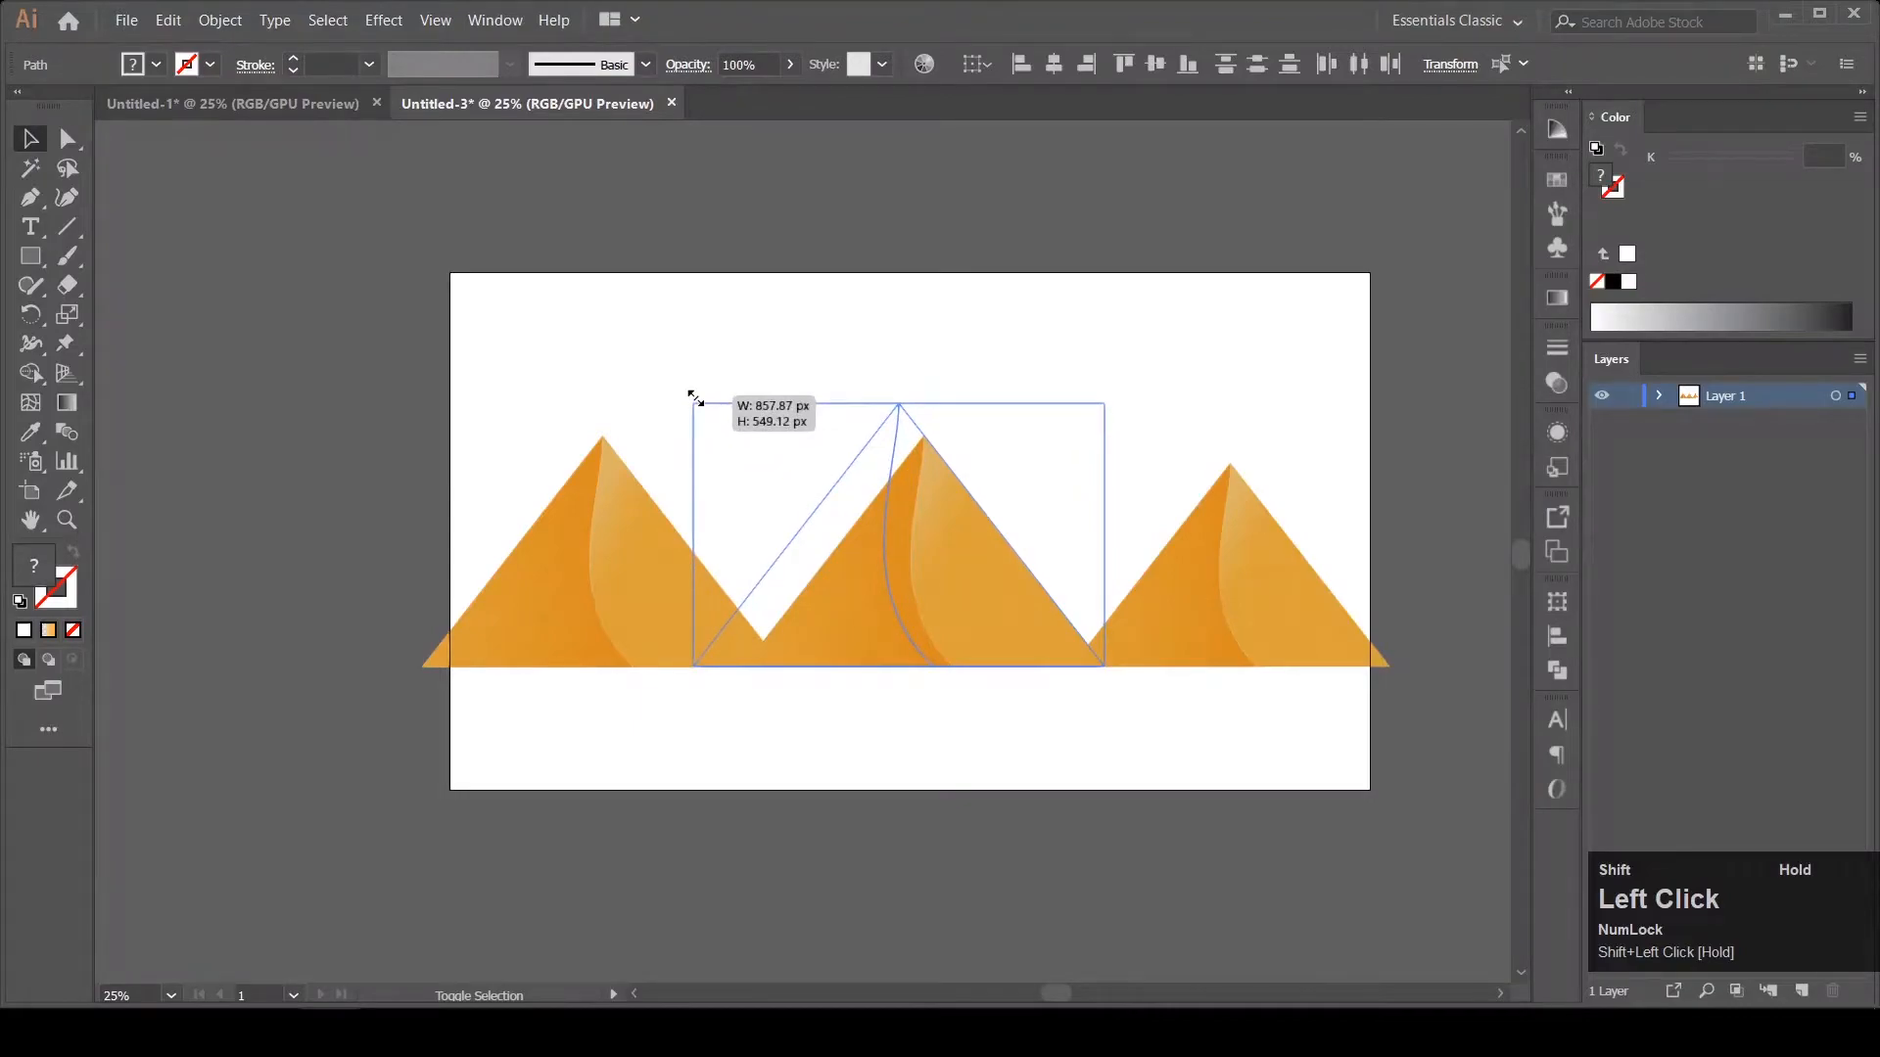
{"action": "left_click_drag", "start_coordinate": [874, 605], "coordinate": [911, 619]}
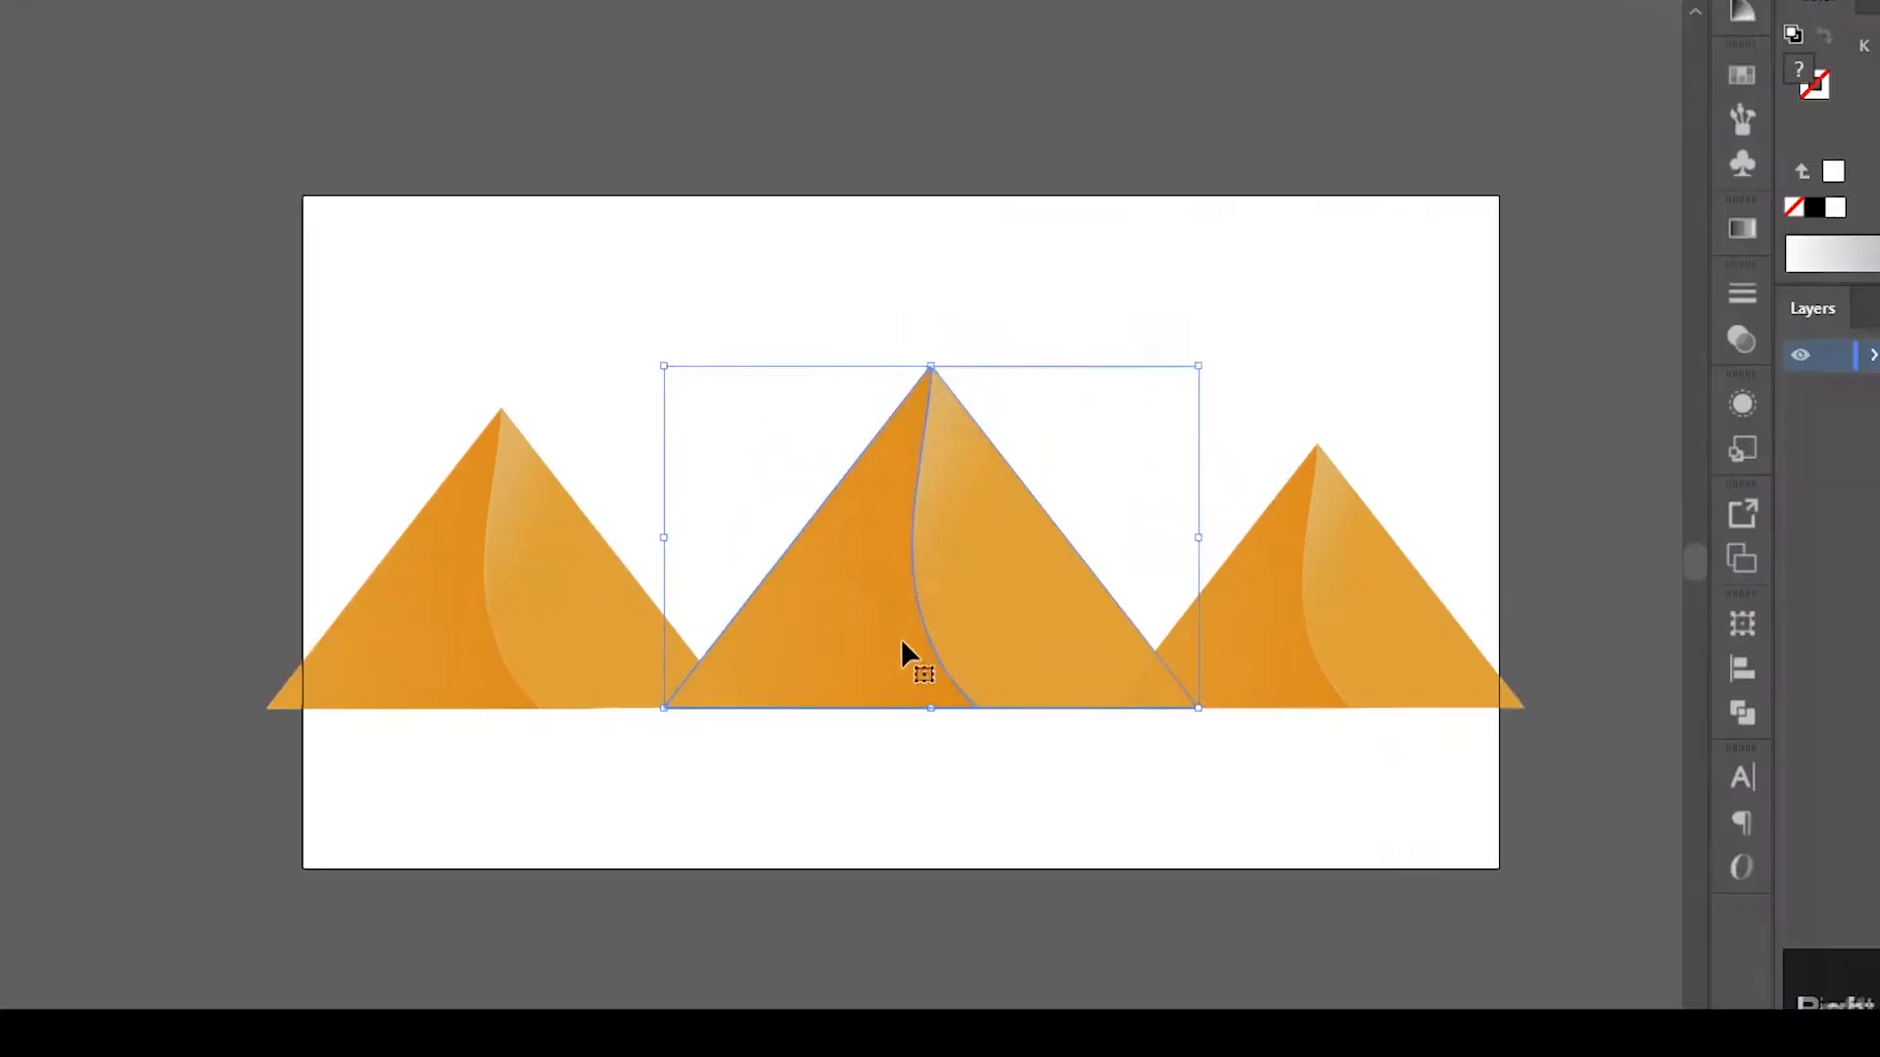
Bring the middle triangle to the front of the other two.
{"action": "right_click", "coordinate": [911, 622]}
{"action": "mouse_move", "coordinate": [943, 513]}
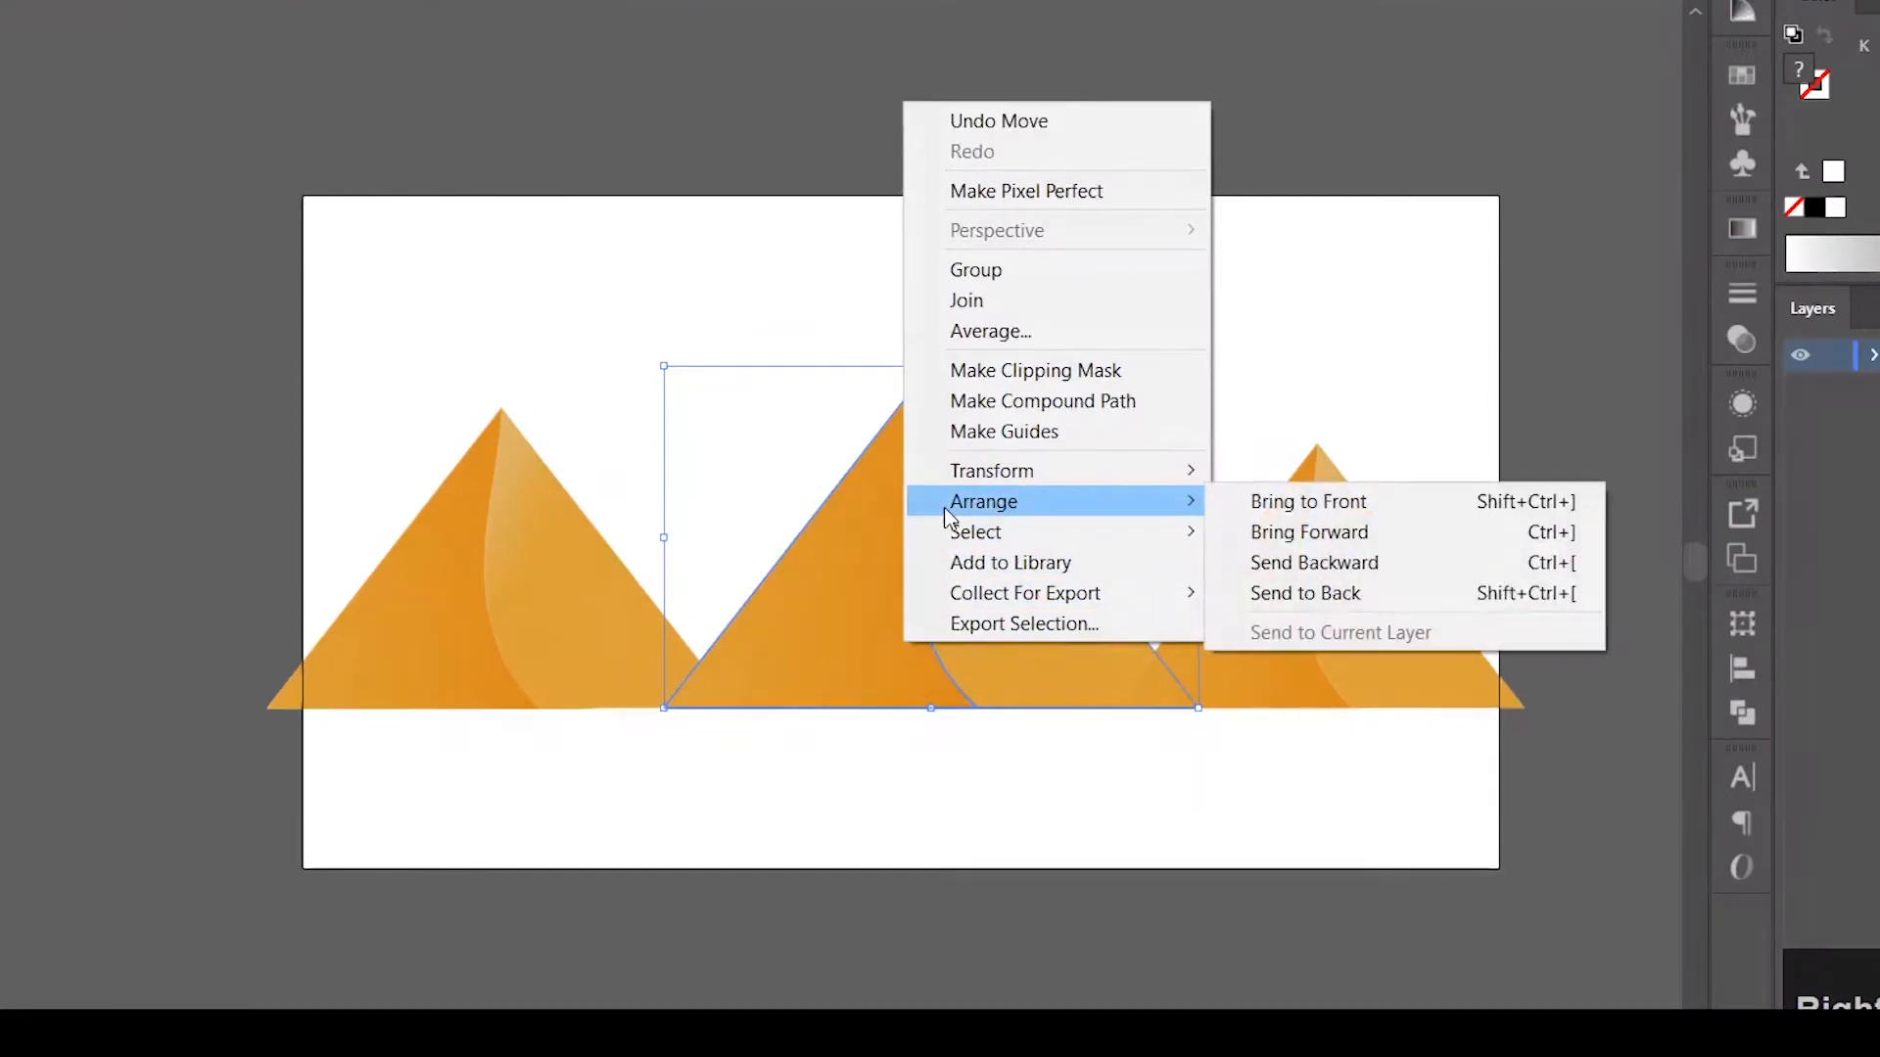
{"action": "left_click", "coordinate": [1272, 507]}
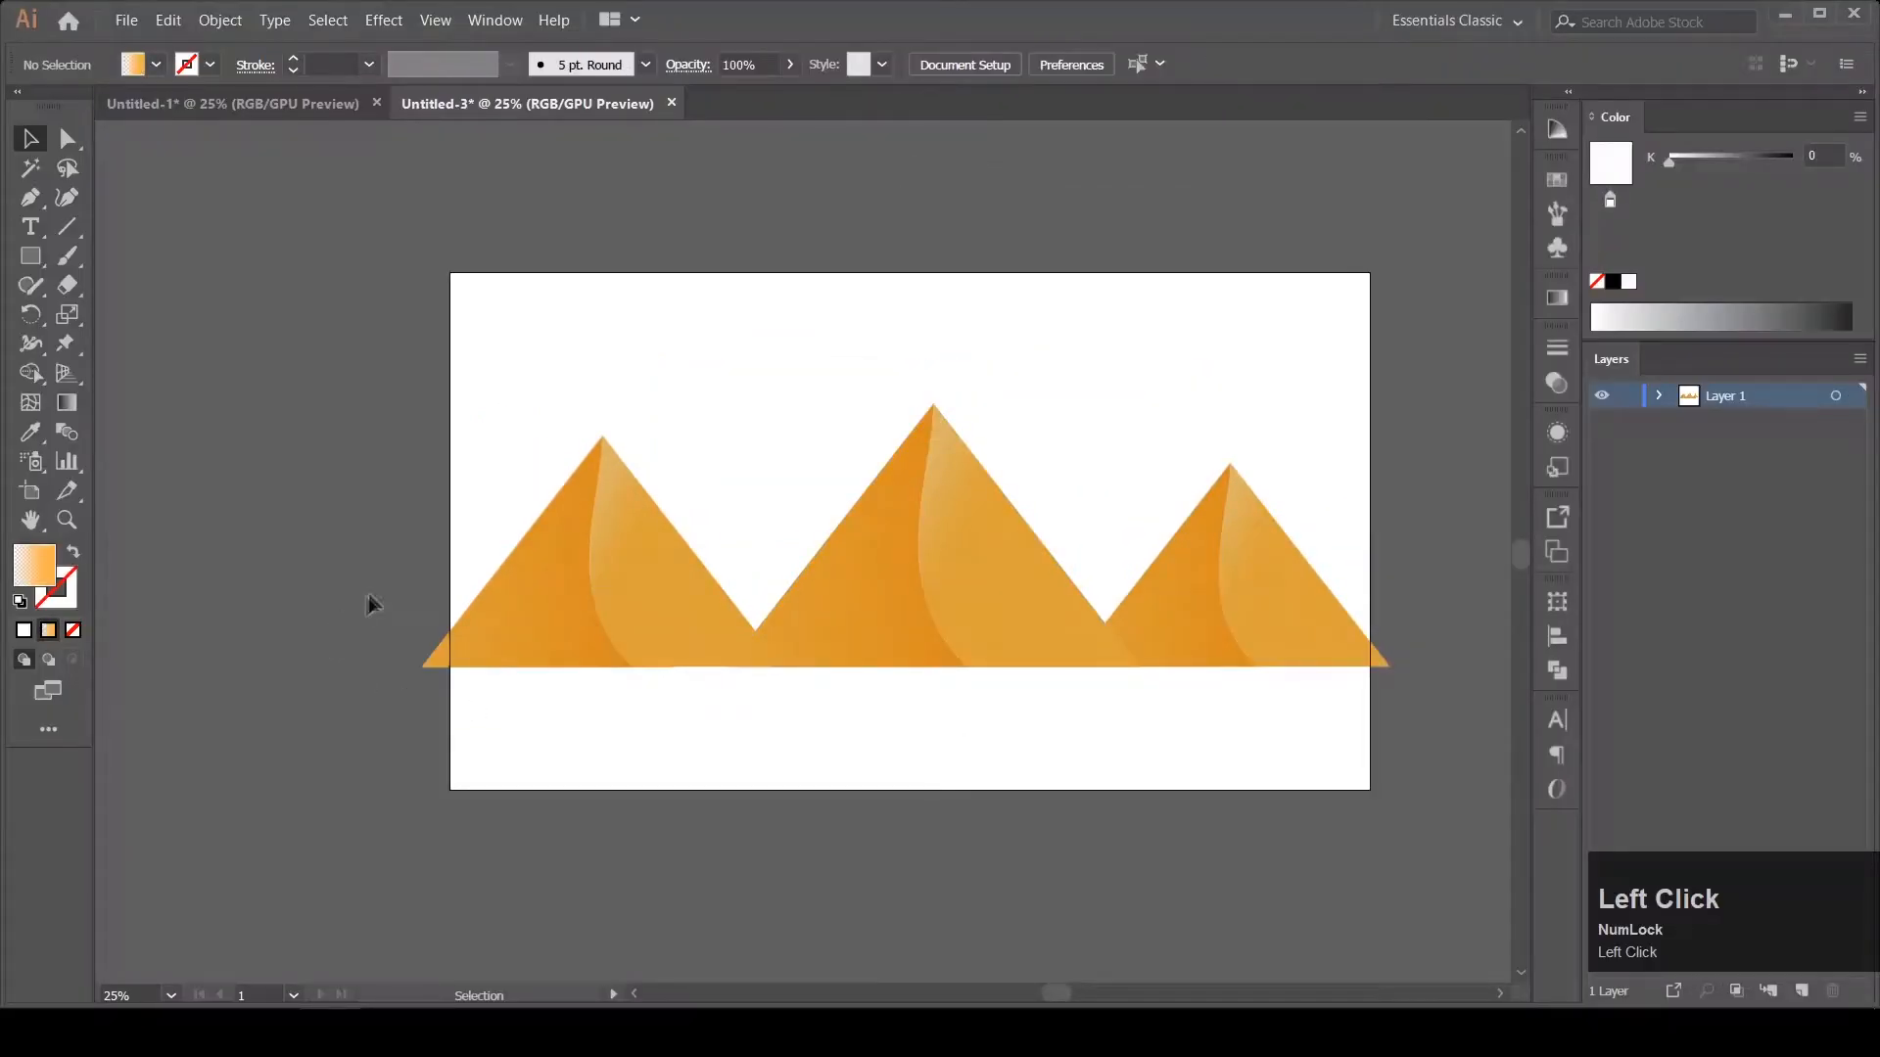
Scale the left triangle down slightly and keep its base in line with the others.
{"action": "left_click", "coordinate": [525, 658]}
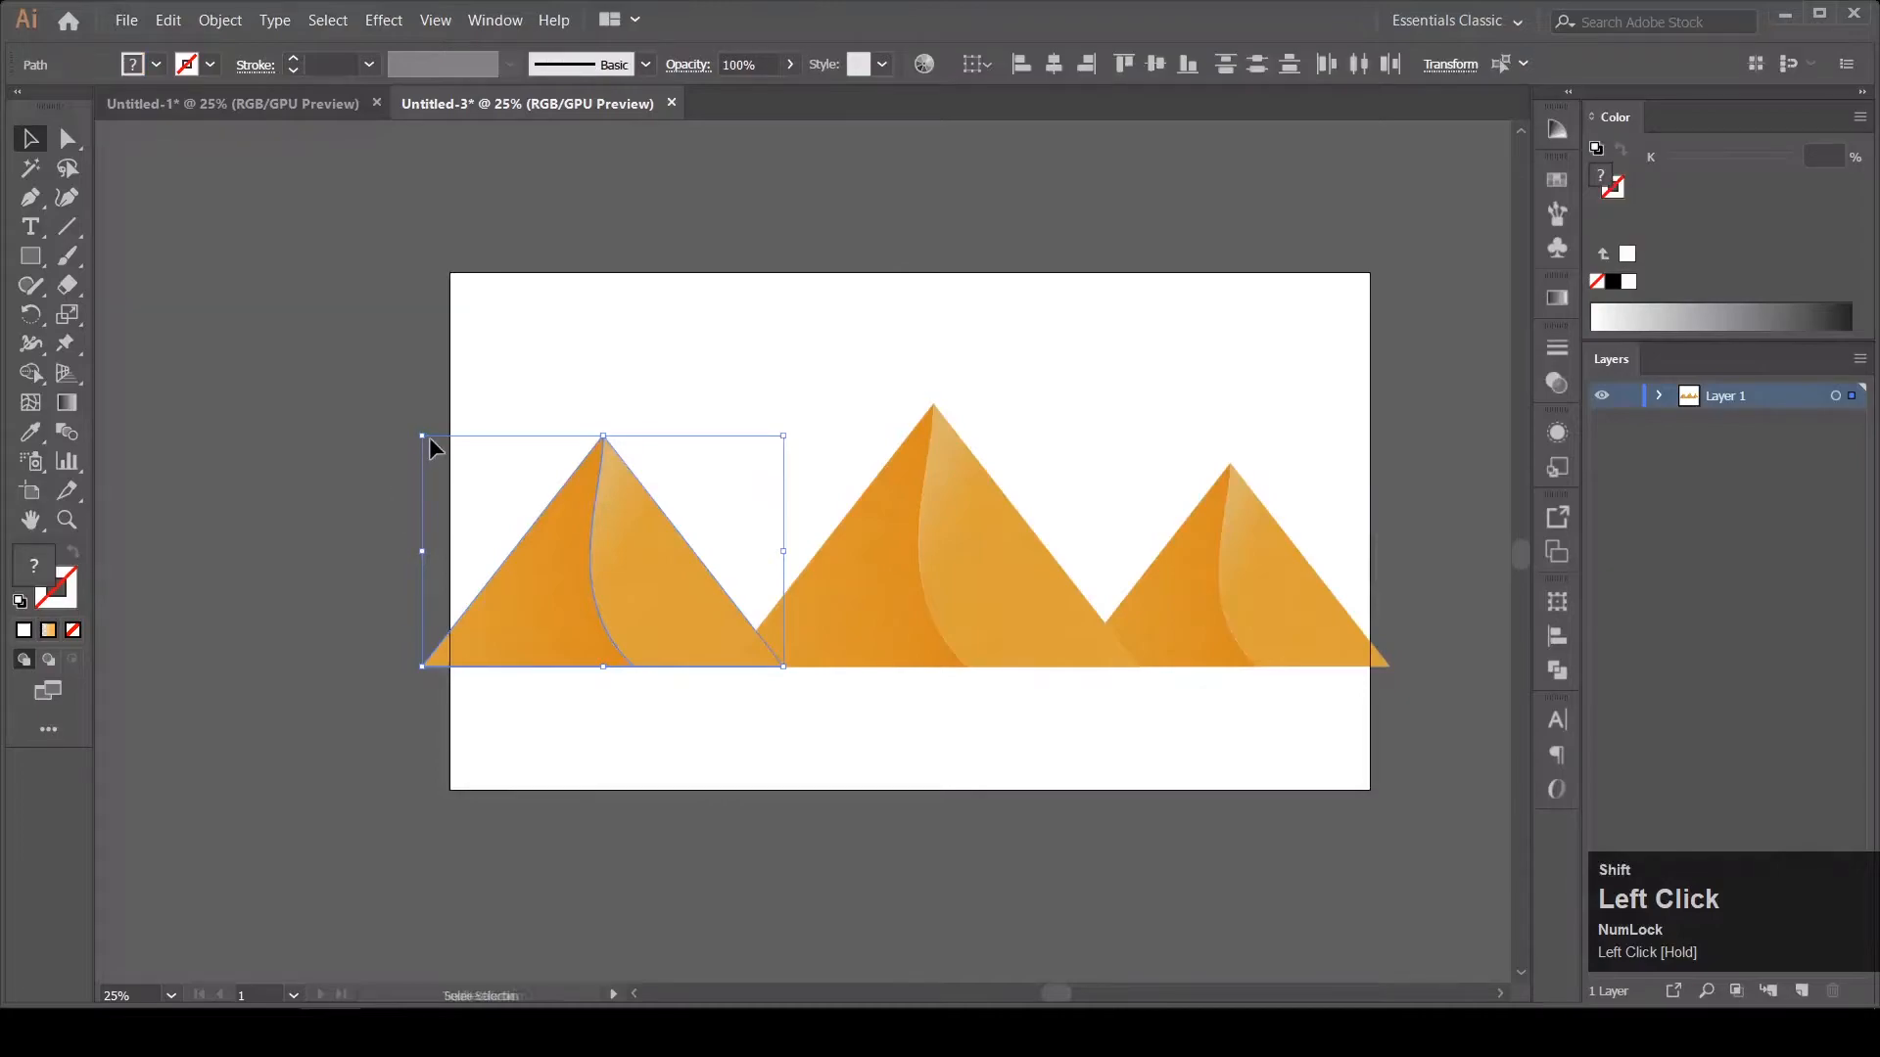
{"action": "left_click_drag", "start_coordinate": [423, 432], "coordinate": [554, 615]}
{"action": "left_click", "coordinate": [613, 735]}
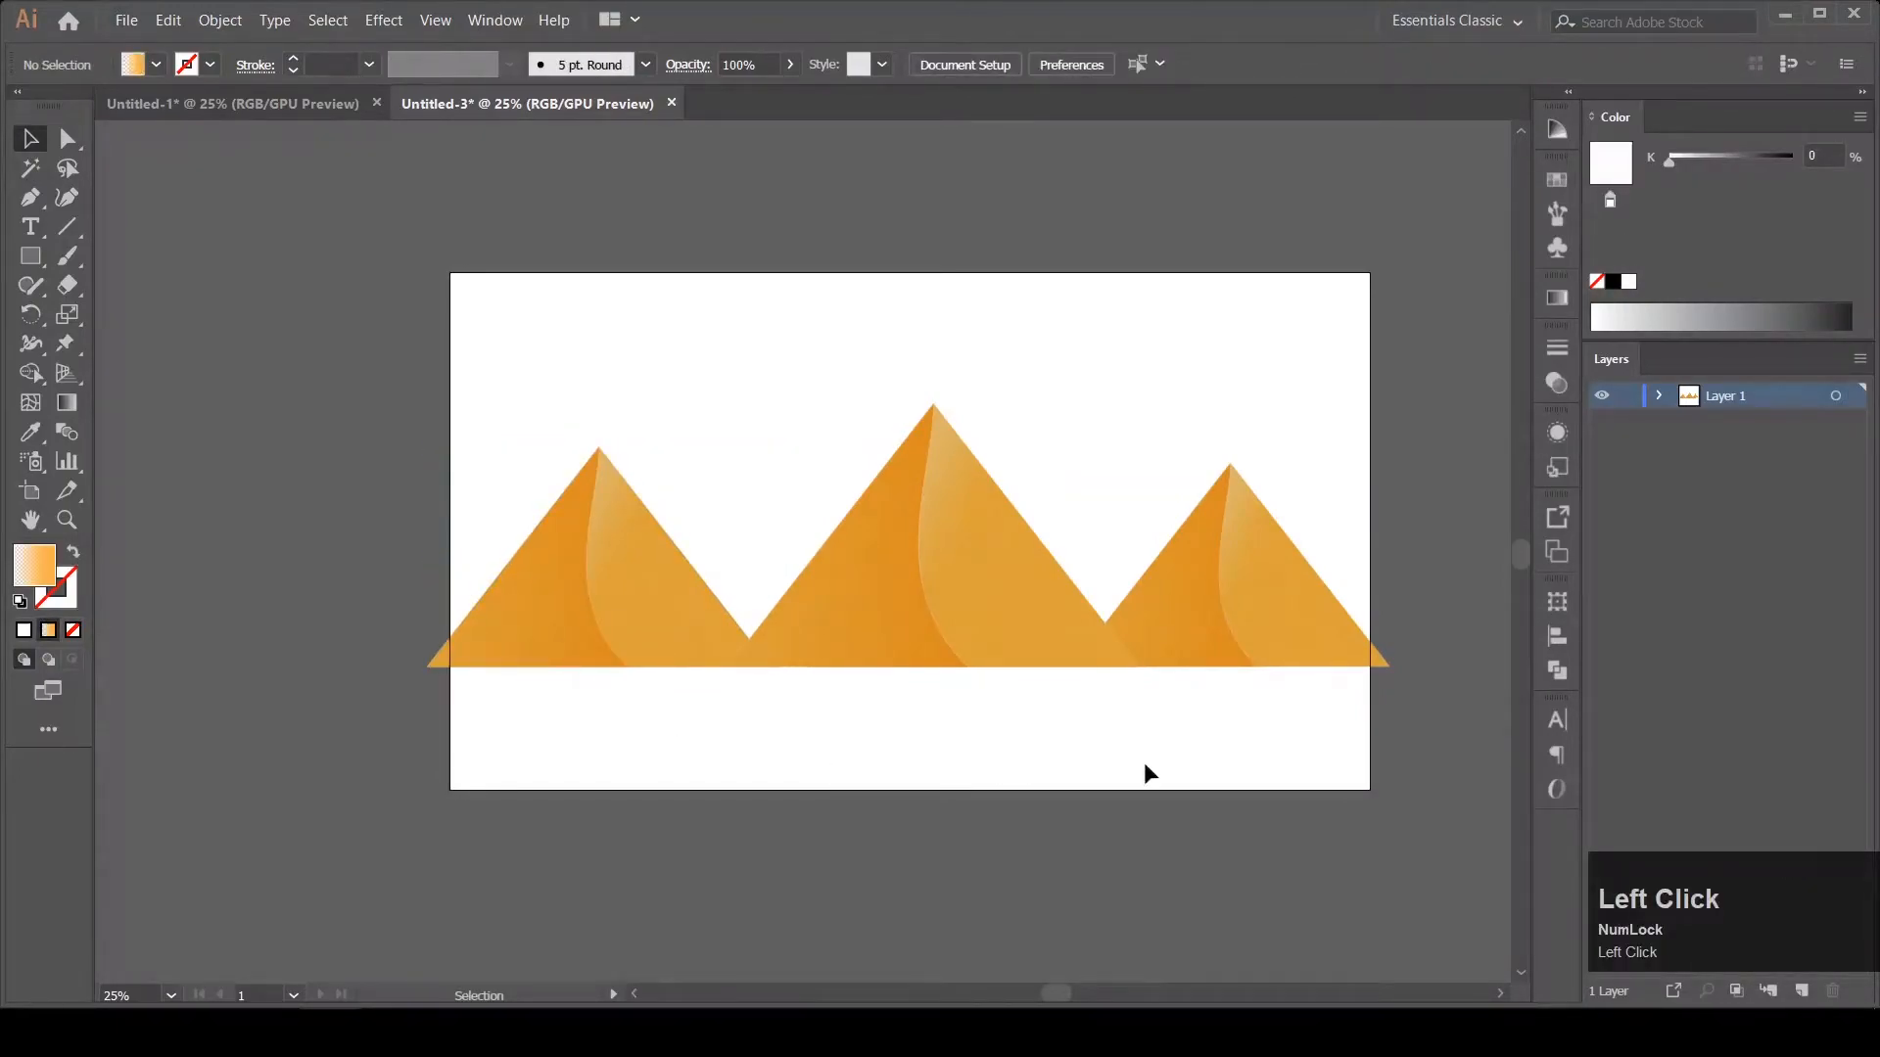
Draw a ground rectangle from the pyramids' base line to the bottom of the artboard and set its gradient angle to 90°.
{"action": "key", "text": "m"}
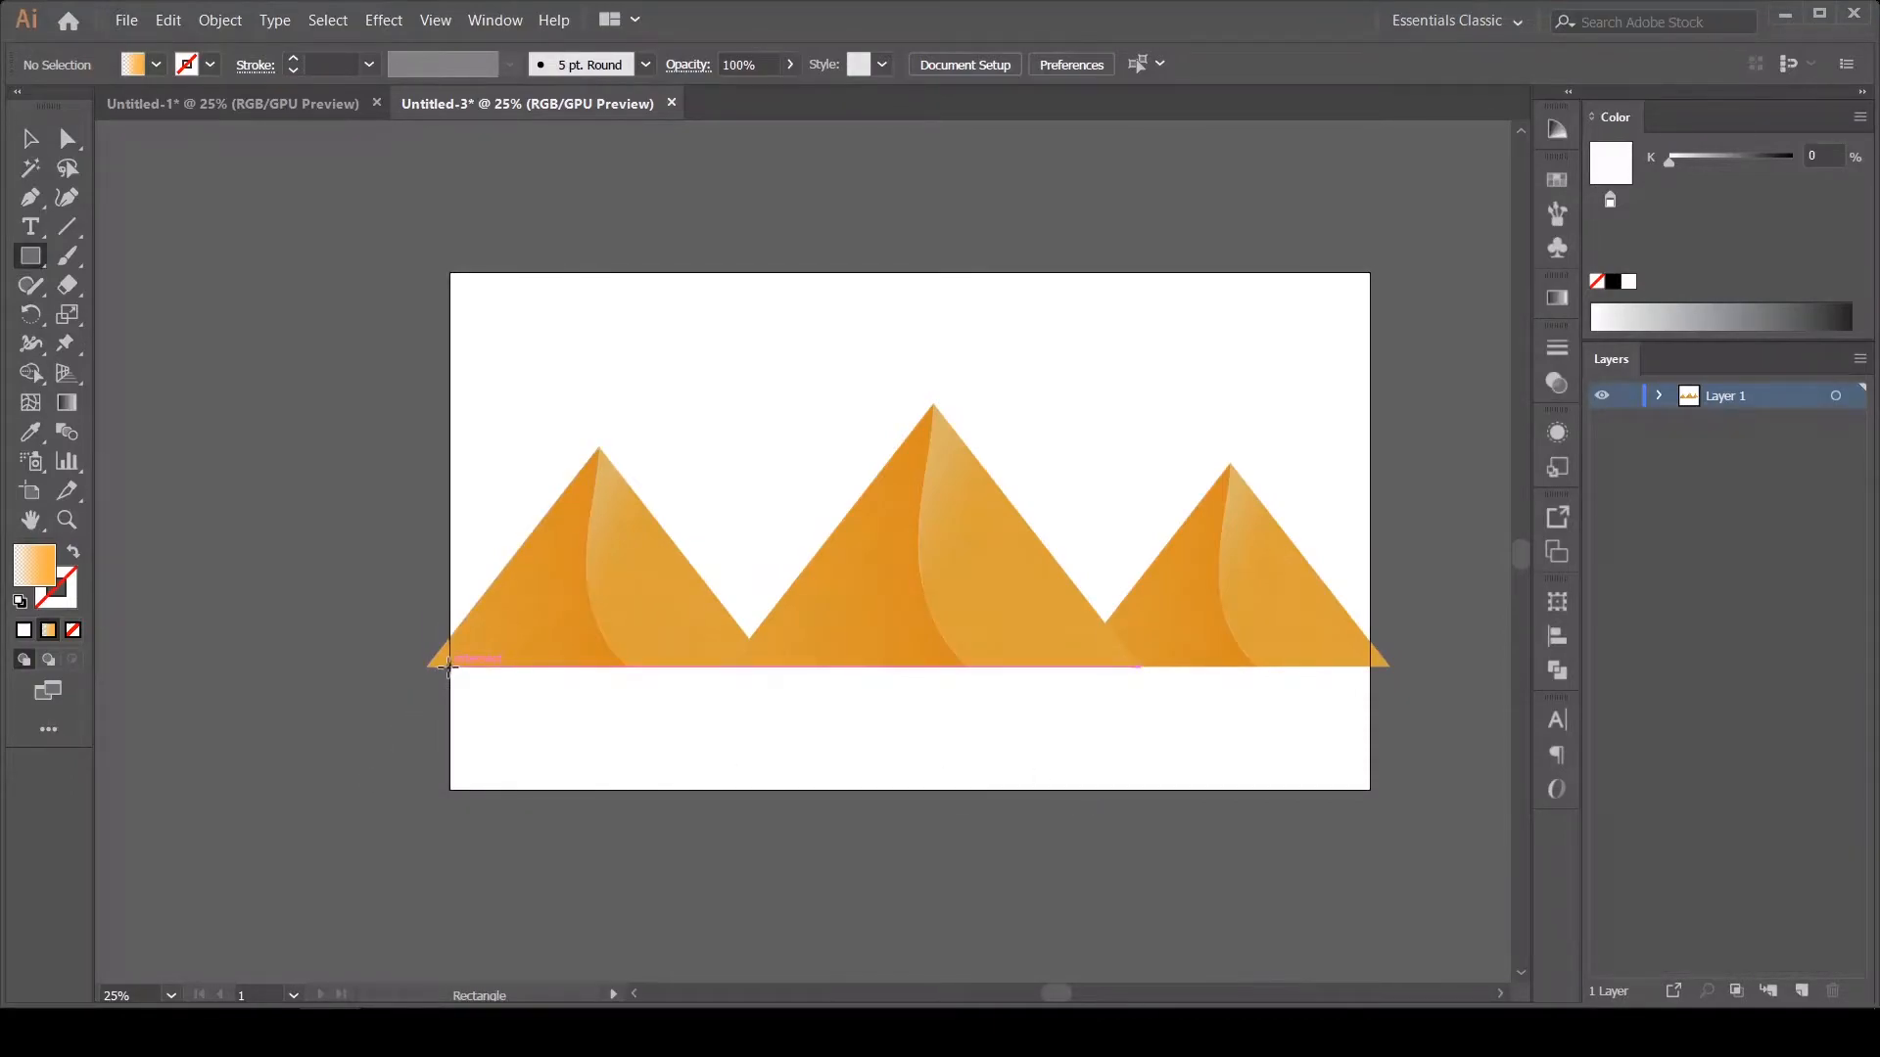
{"action": "left_click_drag", "start_coordinate": [448, 669], "coordinate": [1369, 789]}
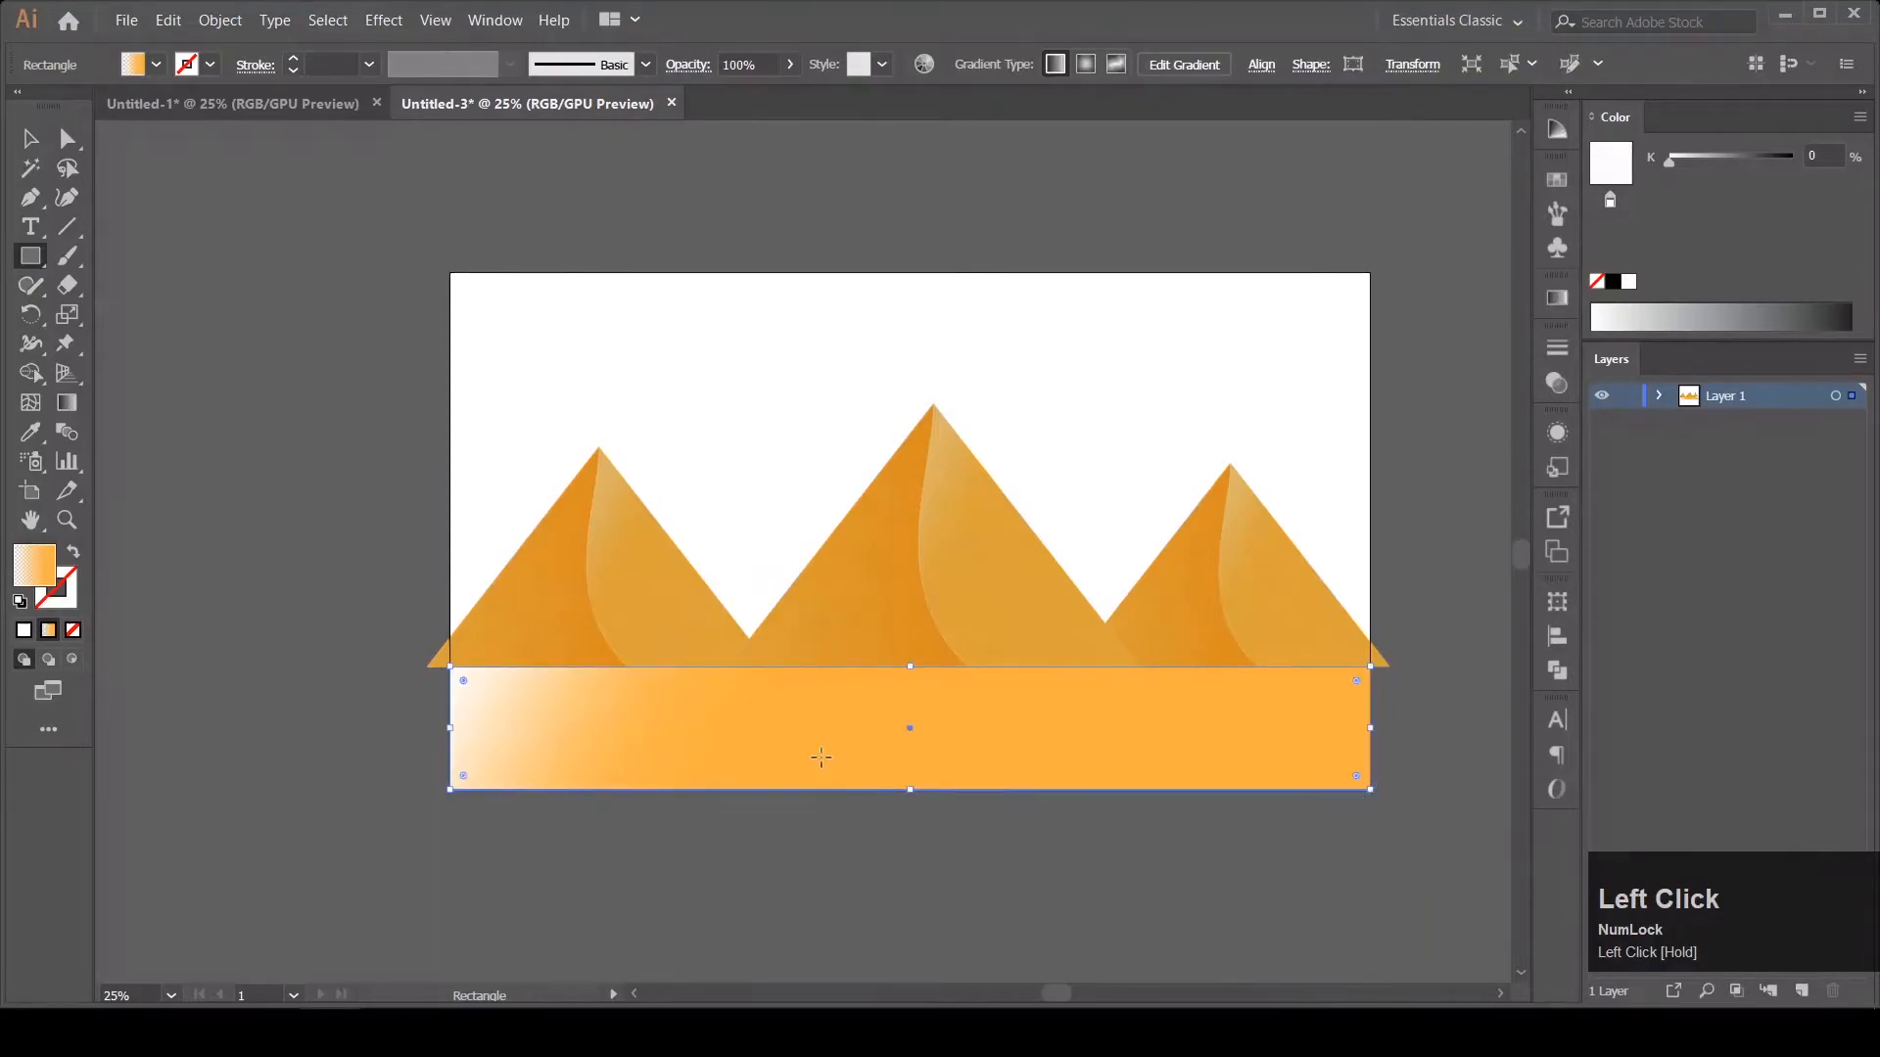
{"action": "left_click", "coordinate": [1557, 298]}
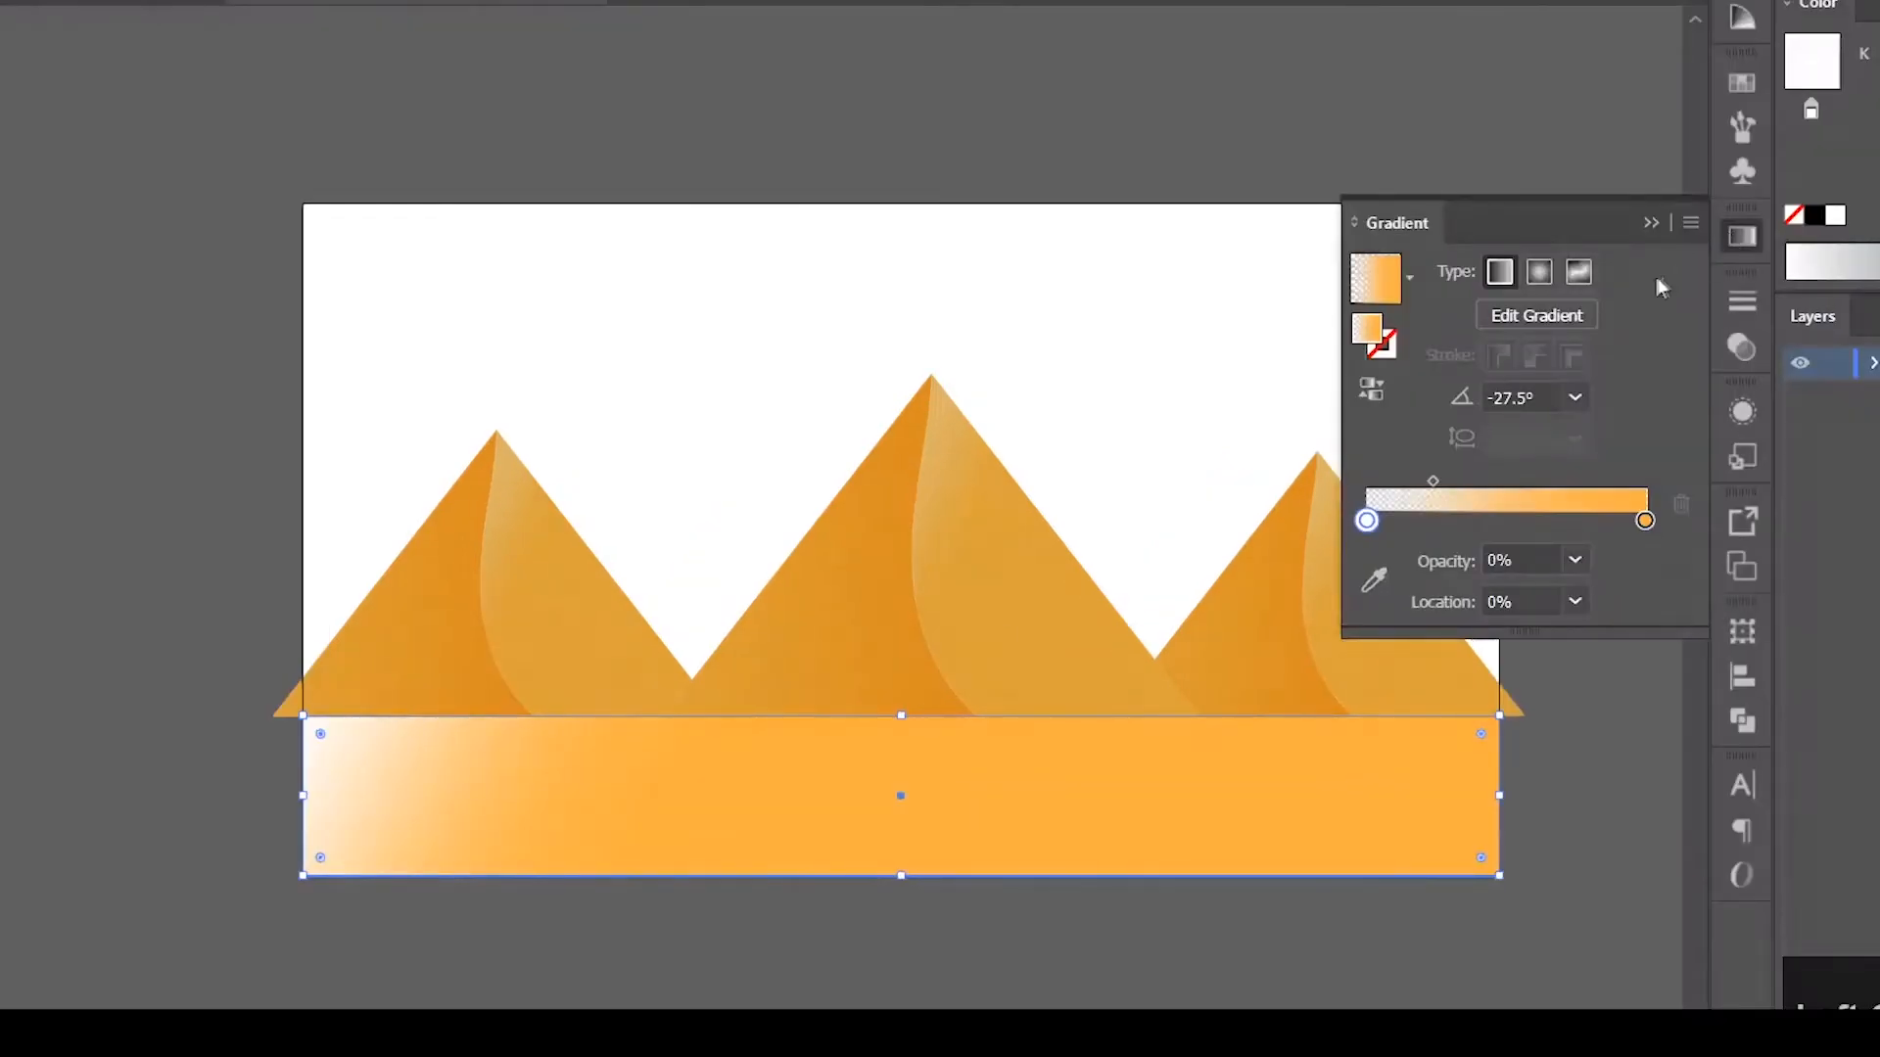
{"action": "left_click", "coordinate": [1577, 396]}
{"action": "left_click", "coordinate": [1610, 564]}
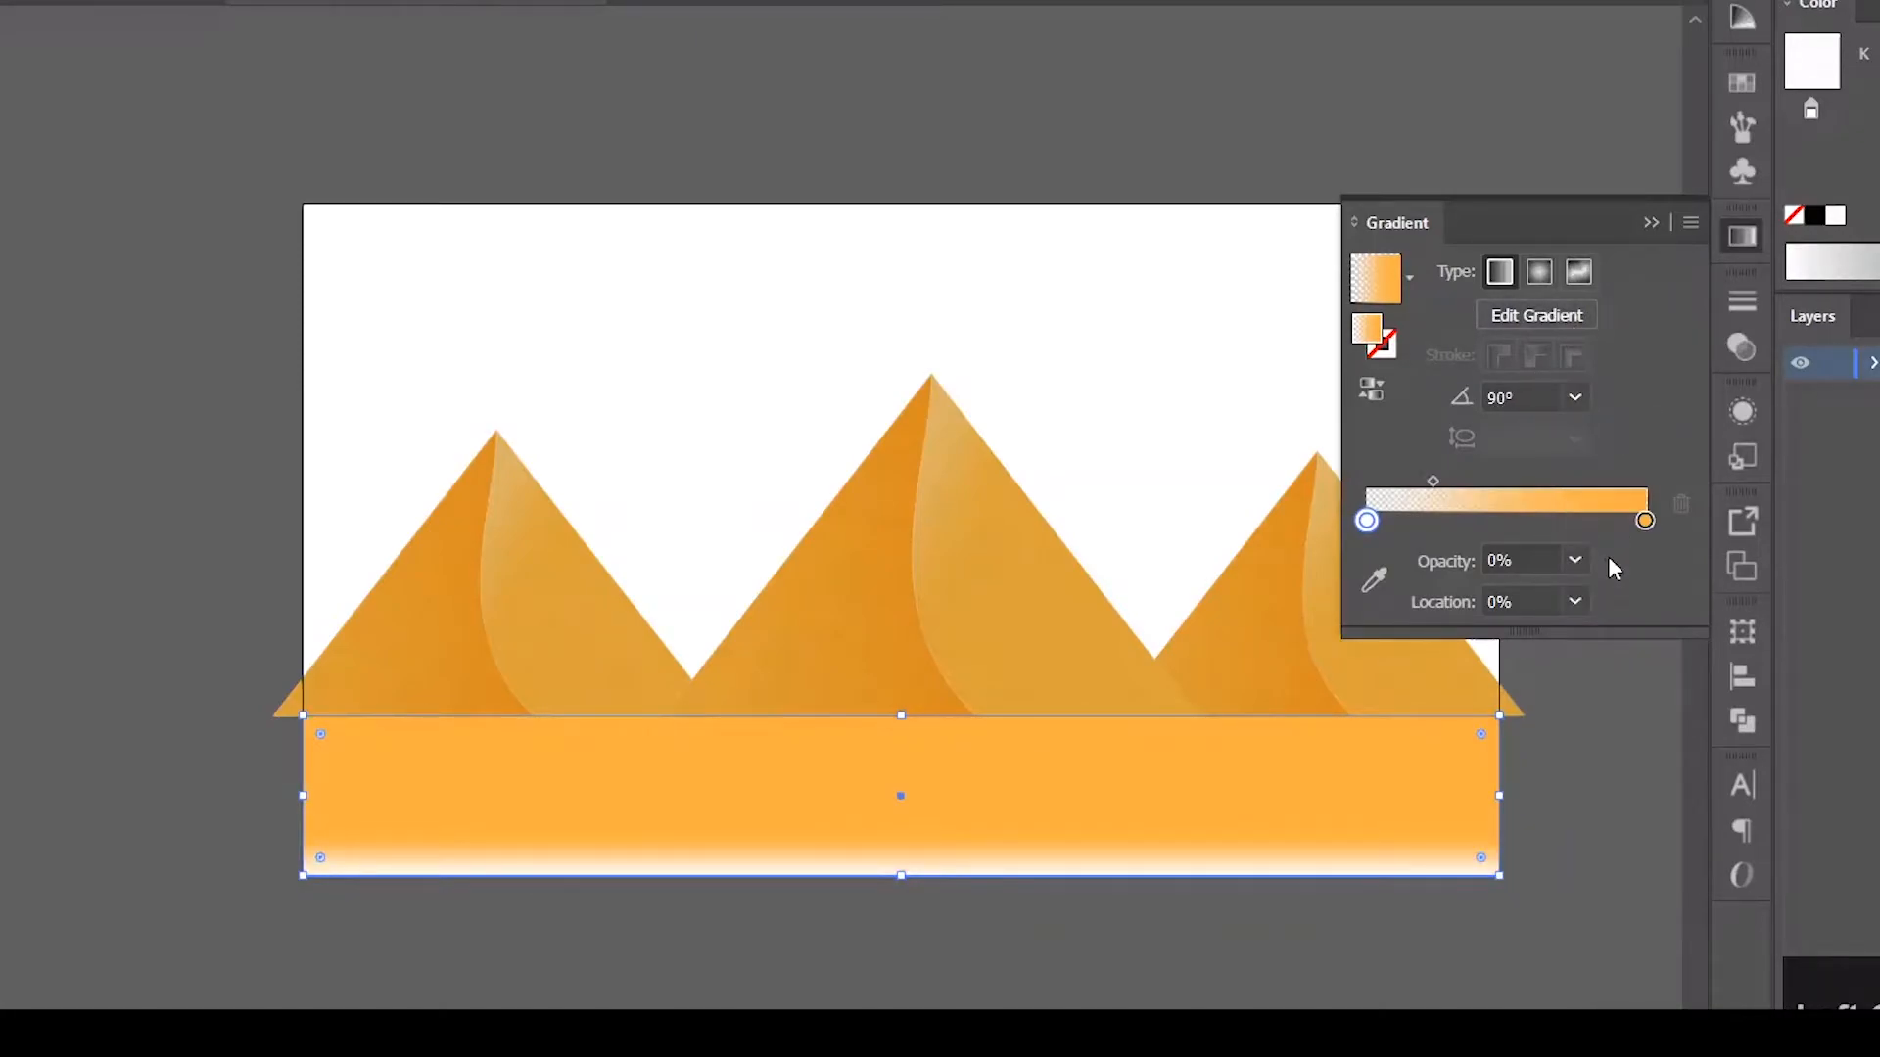
Recolour the ground gradient's transparent white stop to light orange at 100% opacity and set the gradient midpoint to 50%.
{"action": "left_click", "coordinate": [1368, 522]}
{"action": "left_click", "coordinate": [1368, 522]}
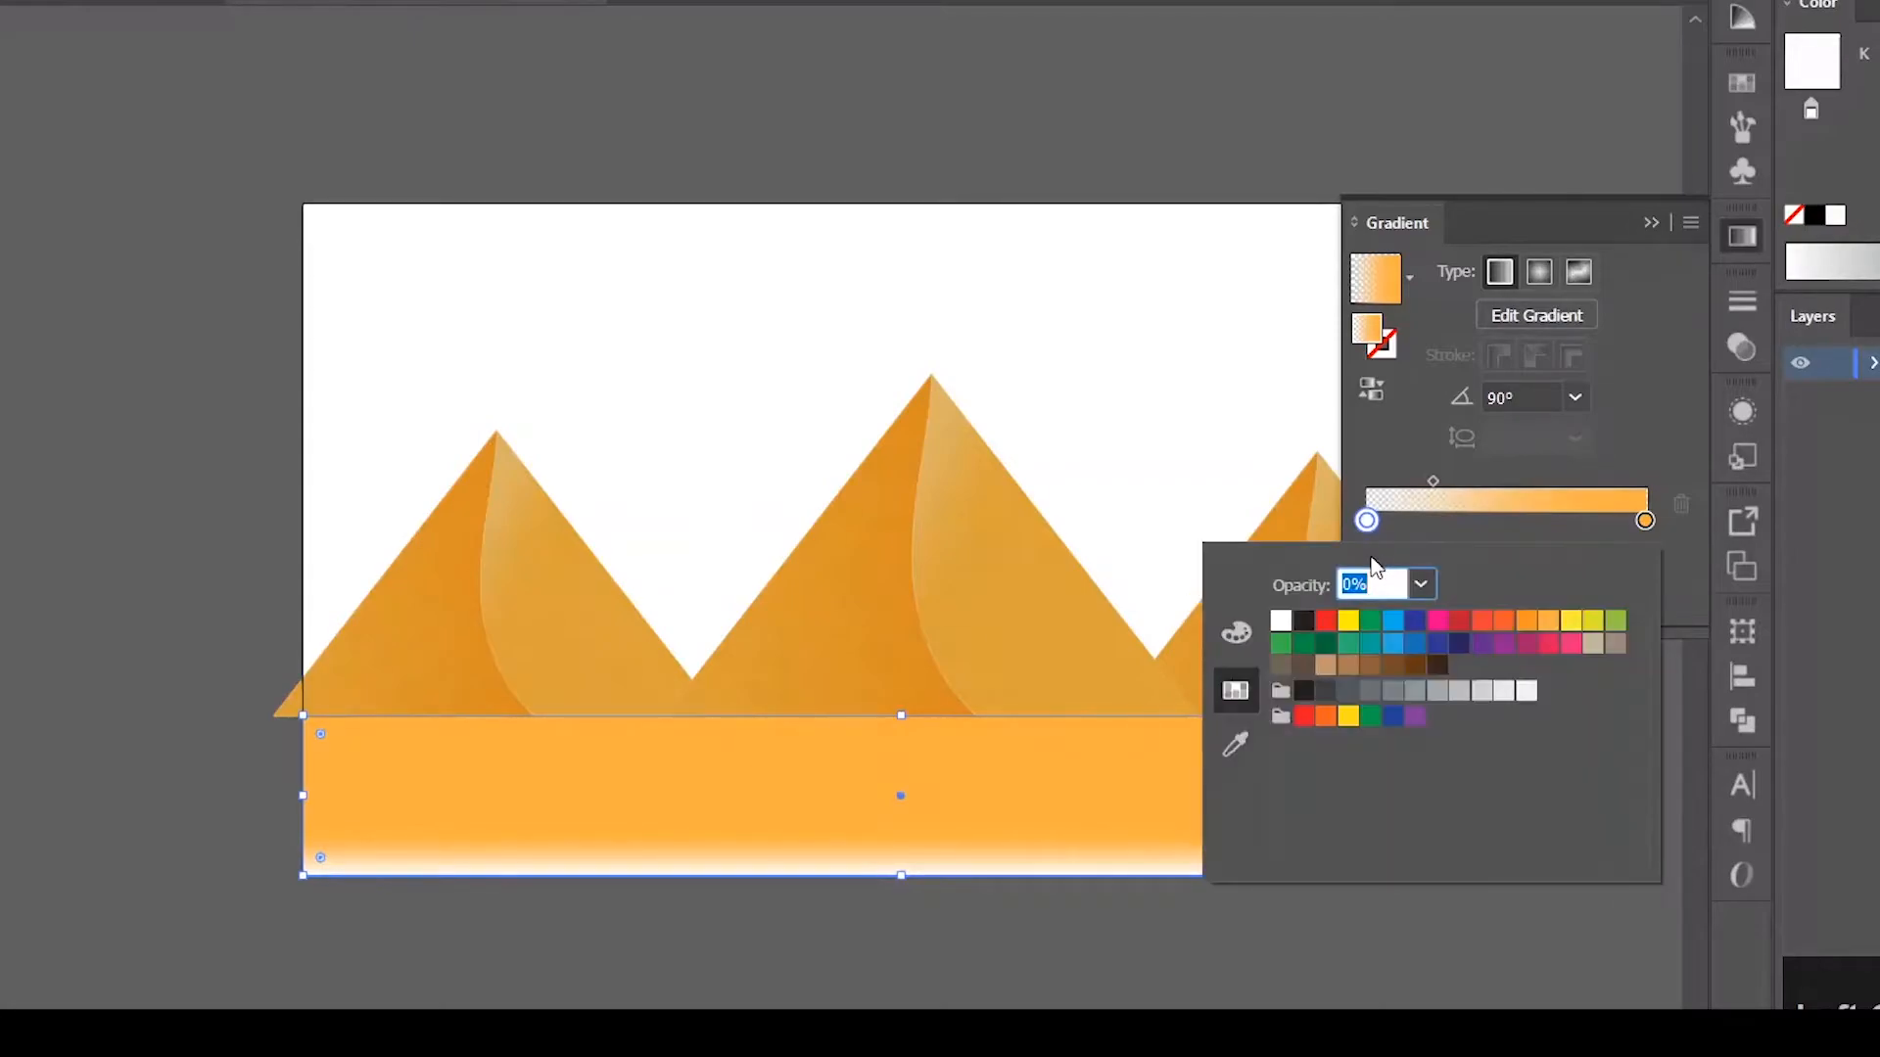
{"action": "left_click", "coordinate": [1551, 623]}
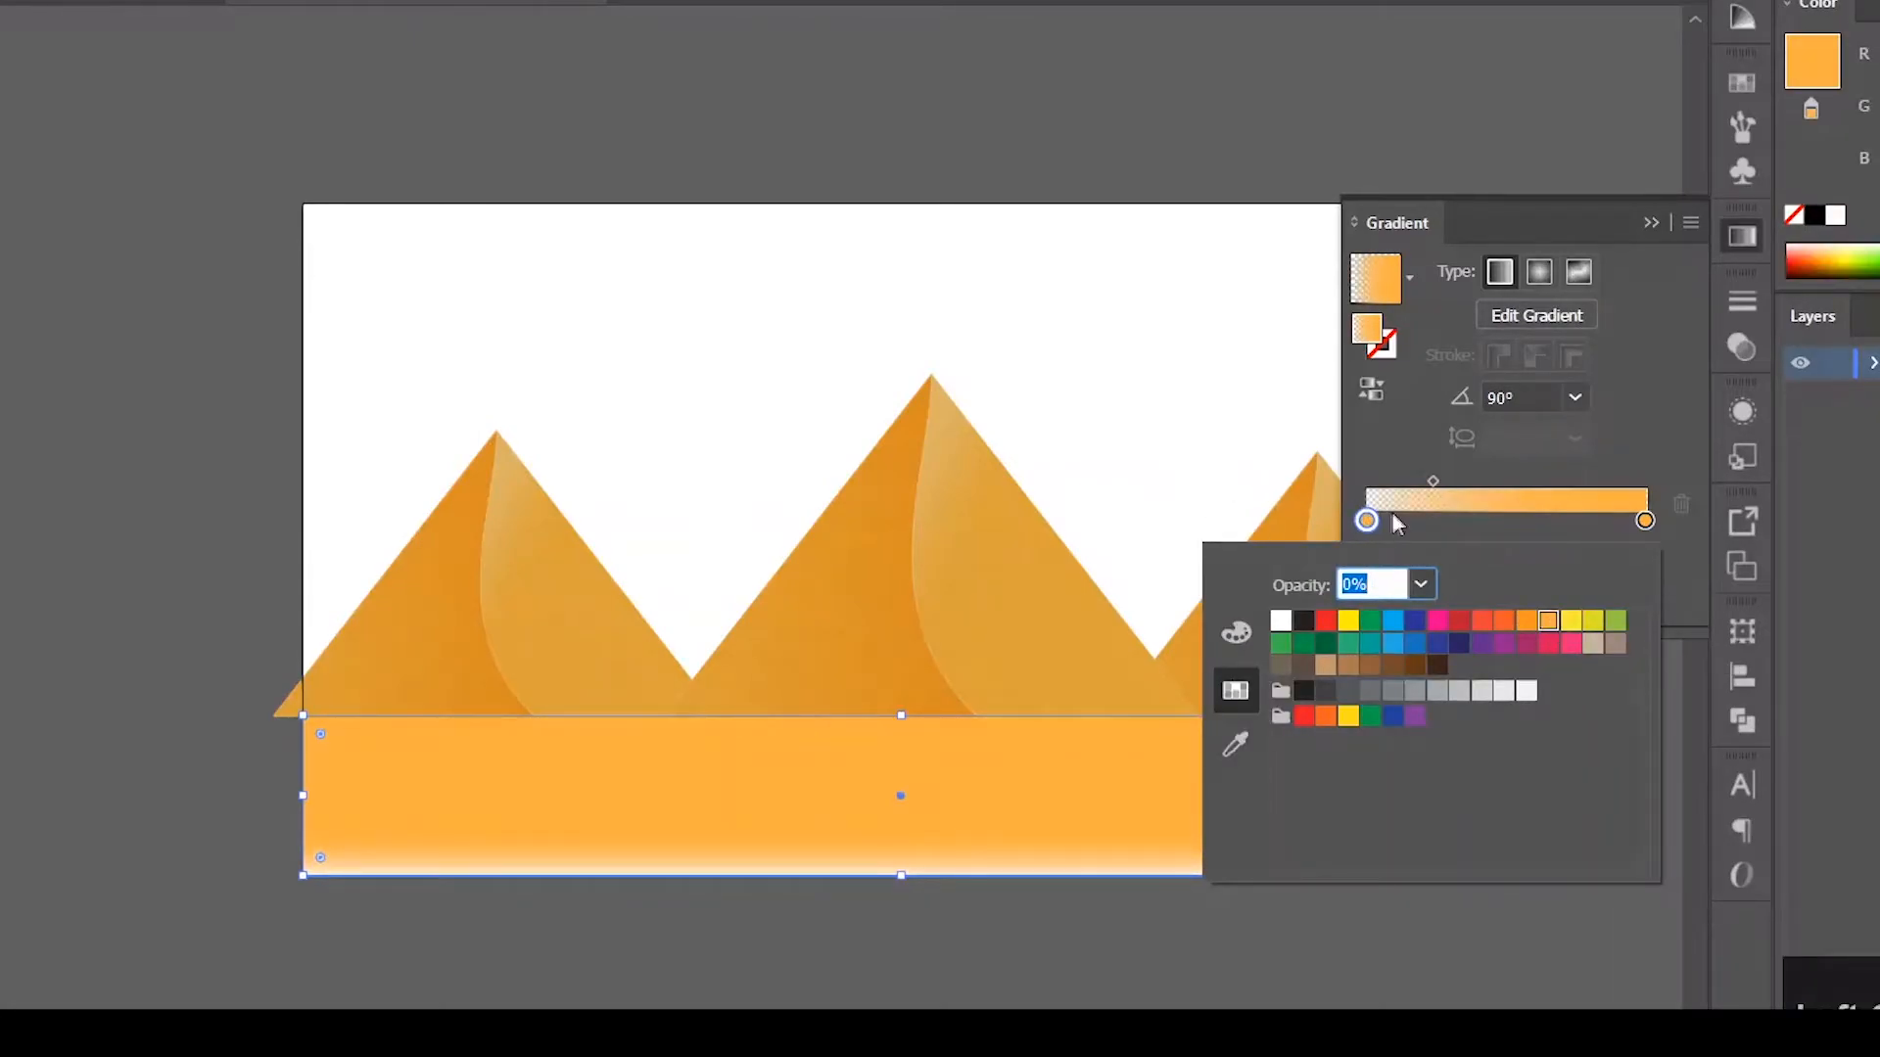
{"action": "left_click", "coordinate": [1567, 456]}
{"action": "left_click", "coordinate": [1573, 561]}
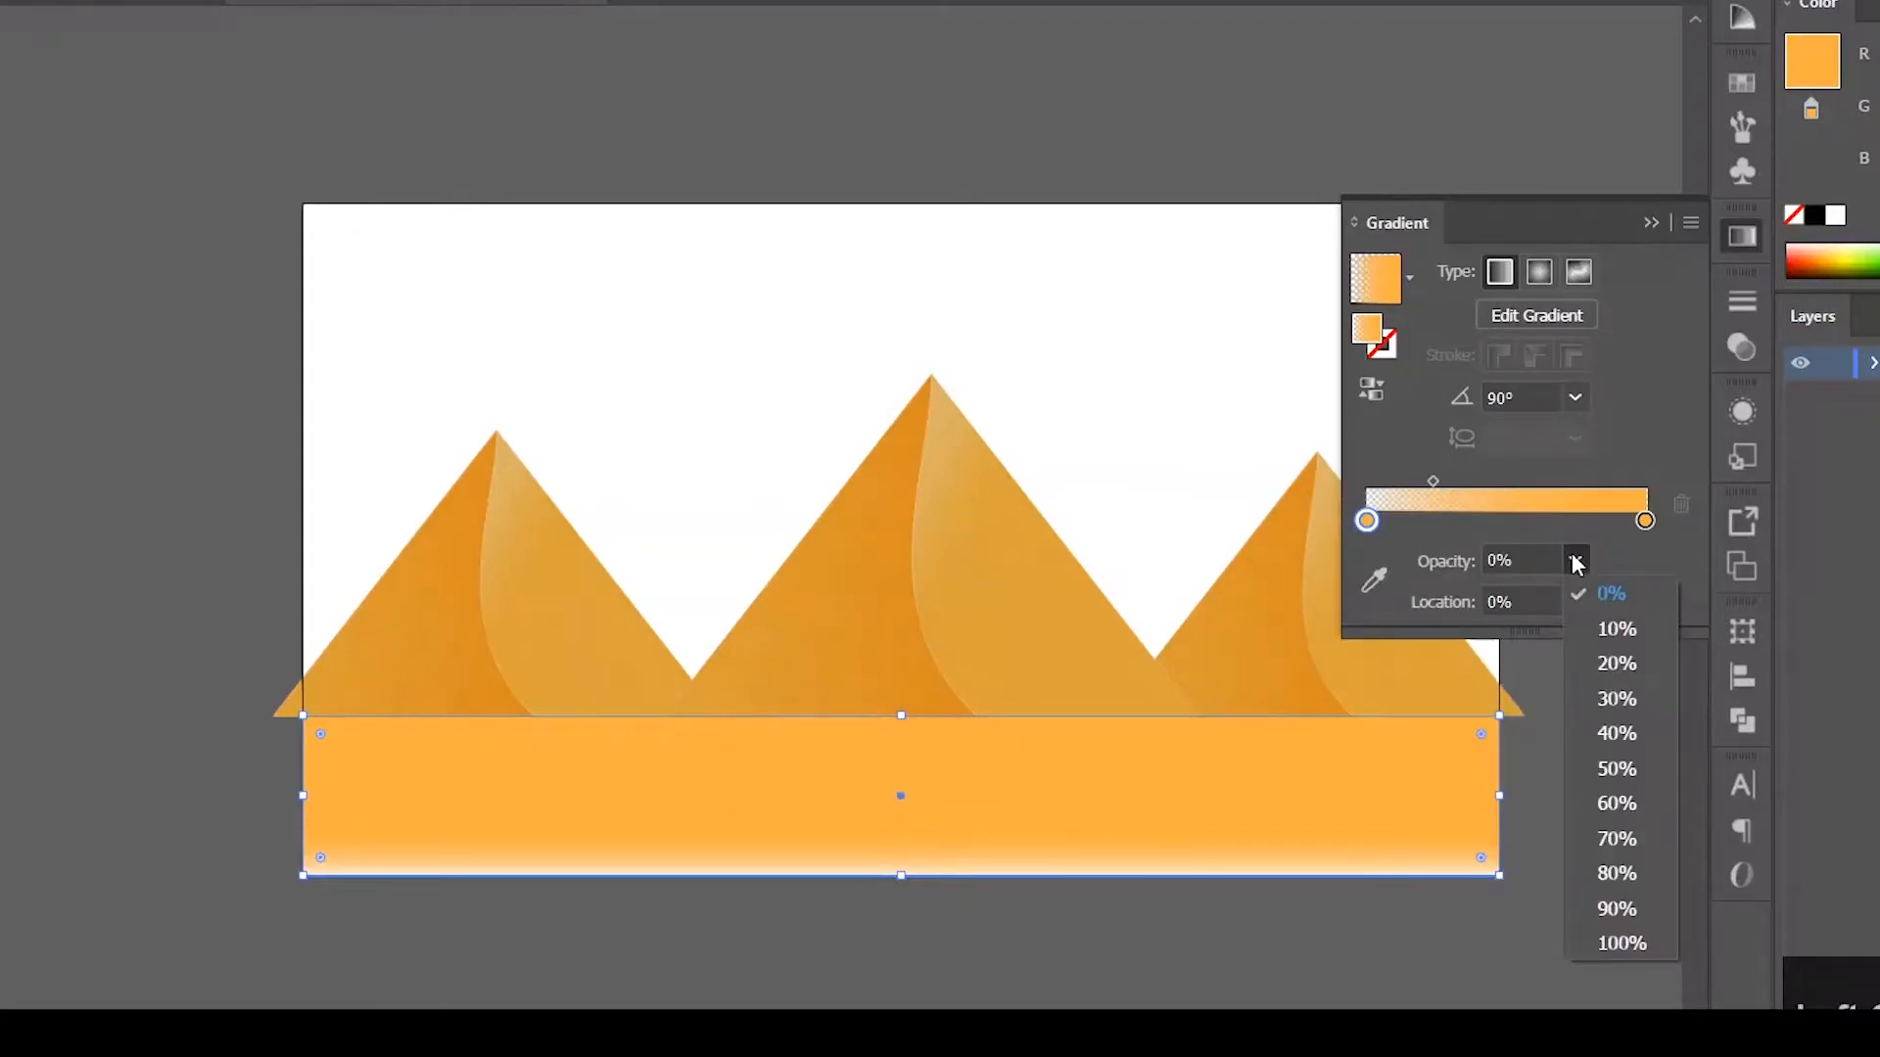
{"action": "left_click", "coordinate": [1625, 945]}
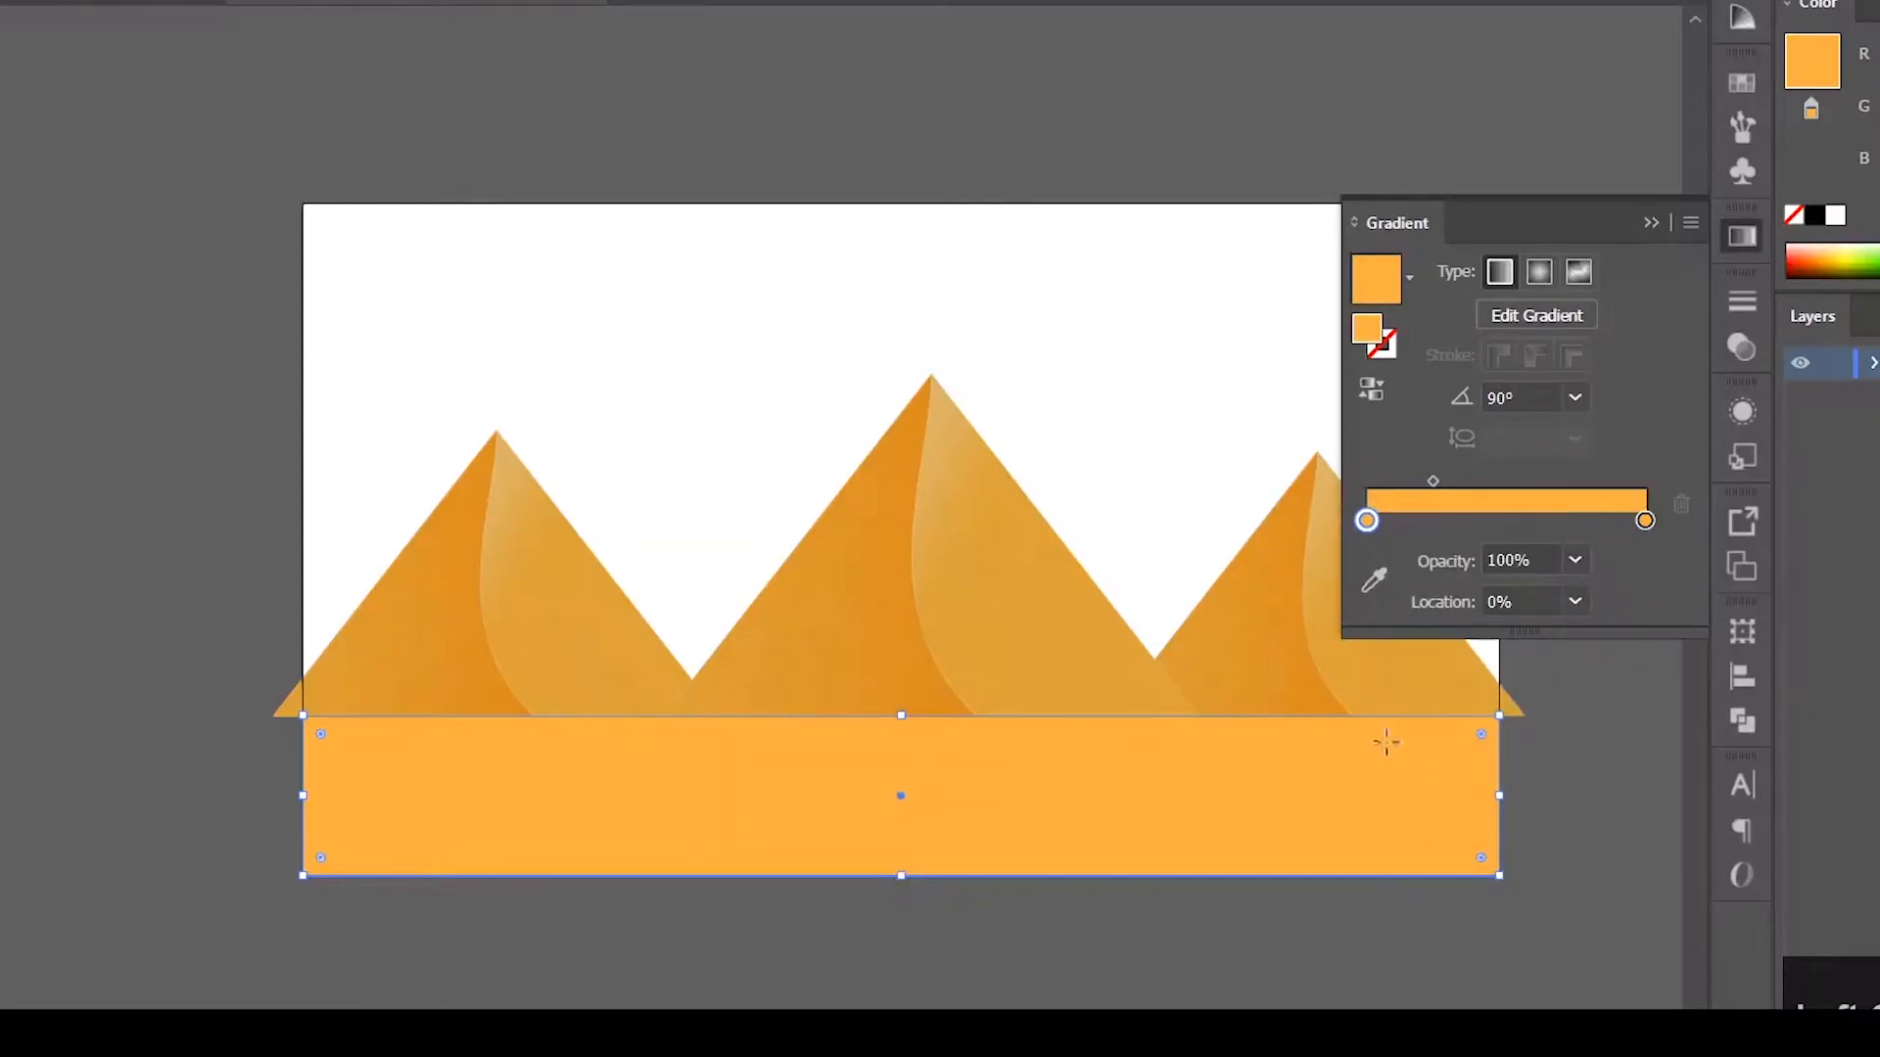
{"action": "left_click_drag", "start_coordinate": [1441, 517], "coordinate": [1508, 481]}
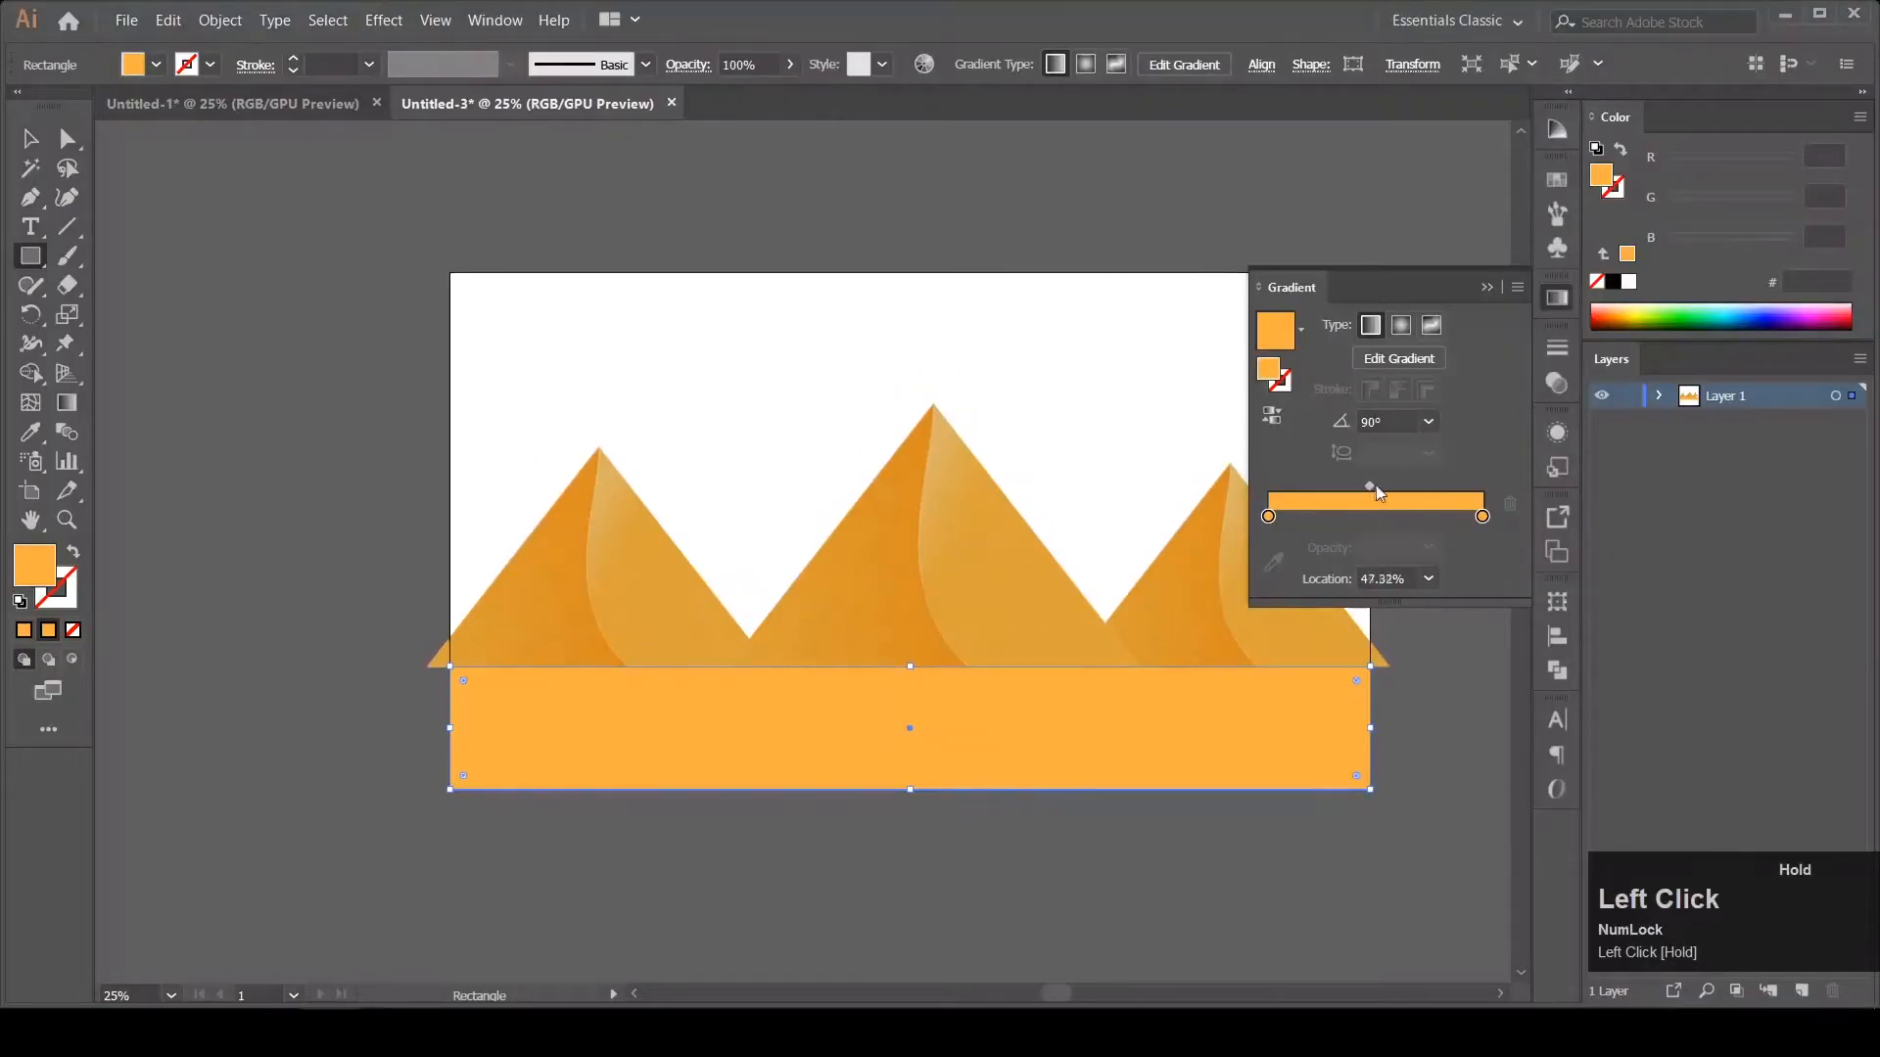
{"action": "left_click_drag", "start_coordinate": [1378, 492], "coordinate": [1377, 485]}
Apply the Grain effect to the ground rectangle with intensity 45, contrast 42 and Regular grain type, and deselect it.
{"action": "scroll", "coordinate": [882, 822], "scroll_direction": "up", "scroll_amount": 1}
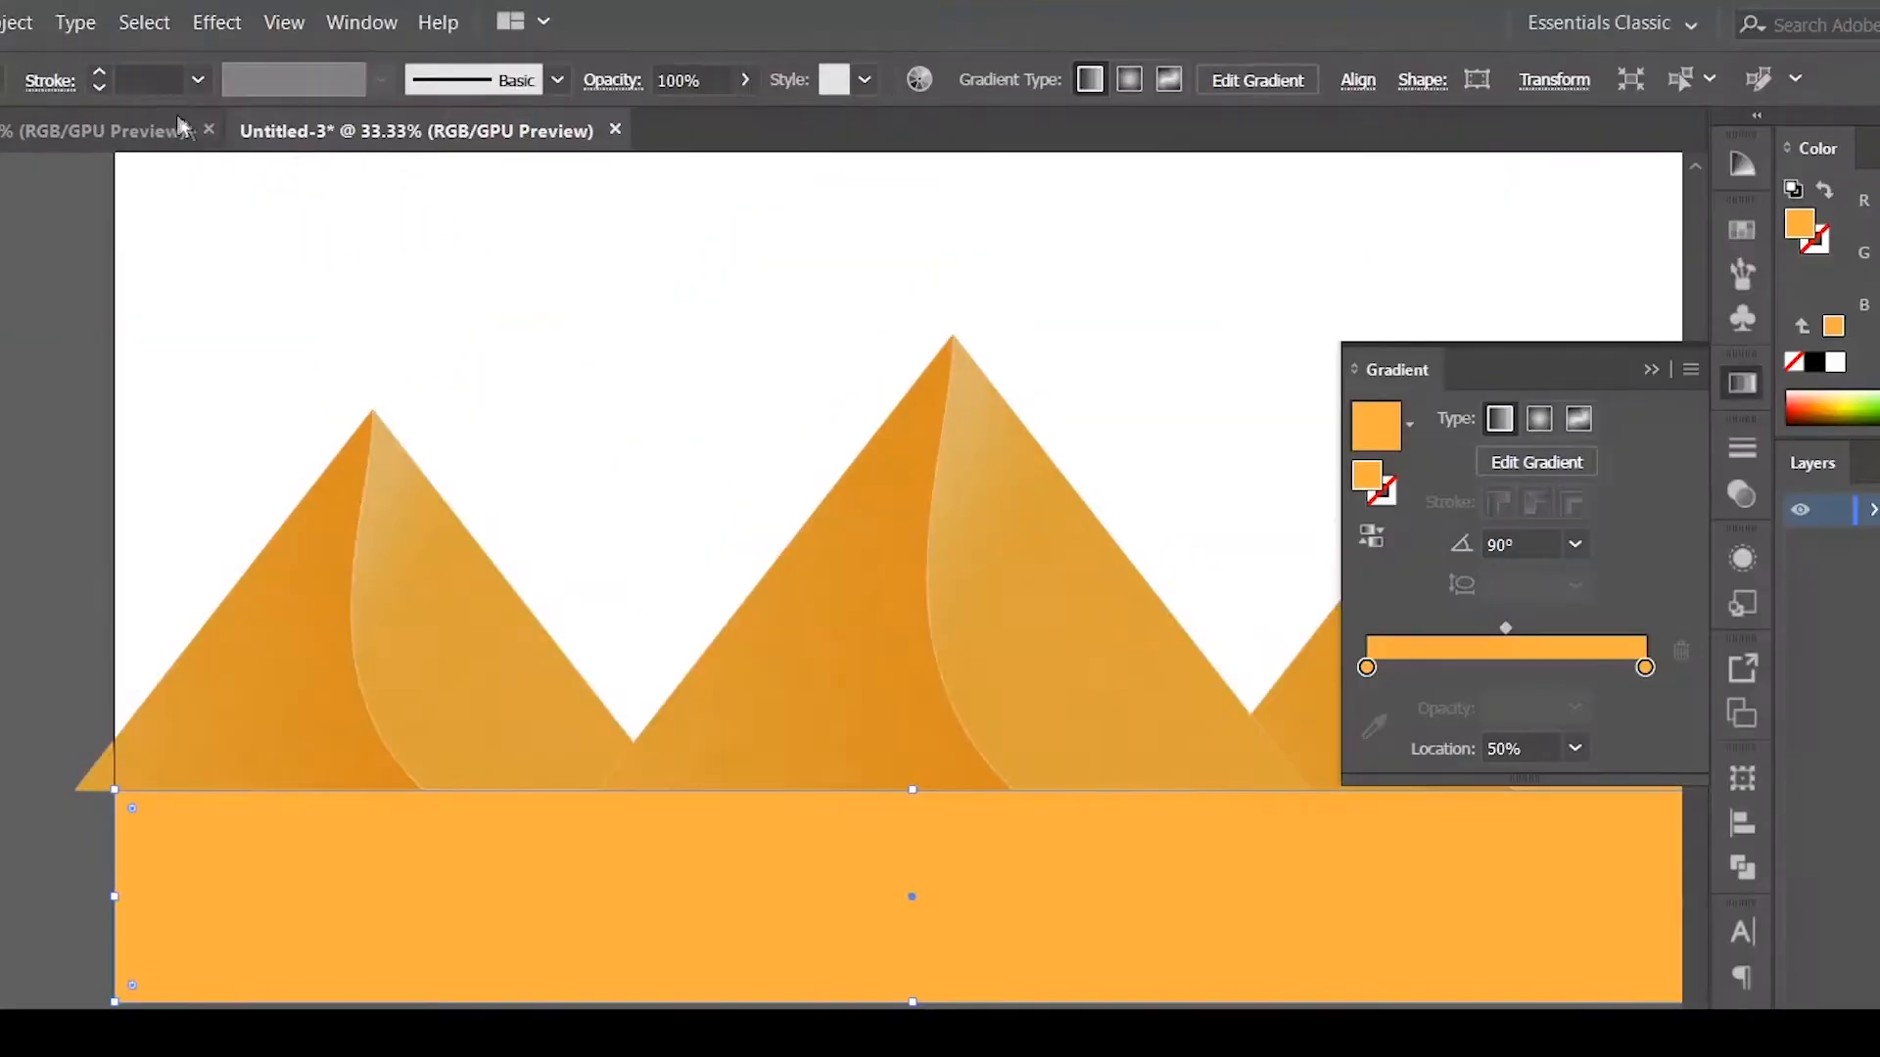
{"action": "left_click", "coordinate": [217, 22]}
{"action": "left_click", "coordinate": [240, 83]}
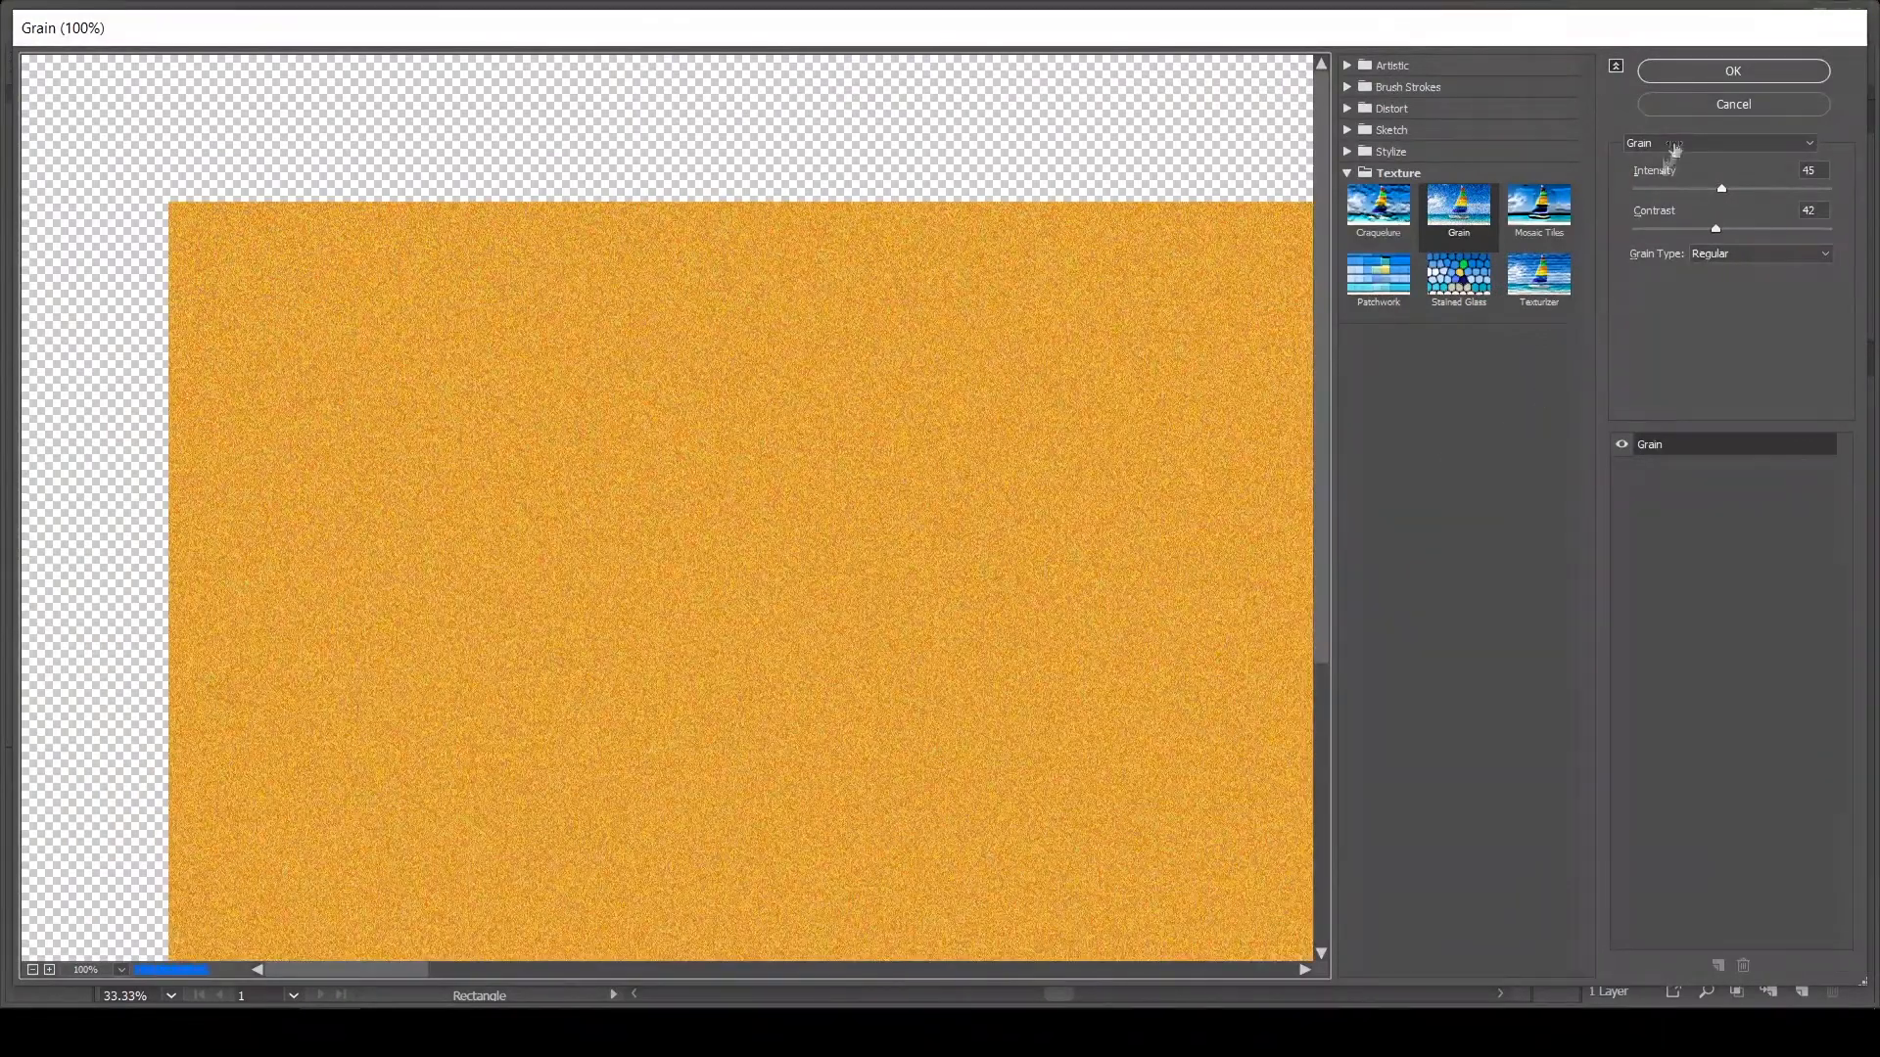
{"action": "left_click", "coordinate": [1741, 70]}
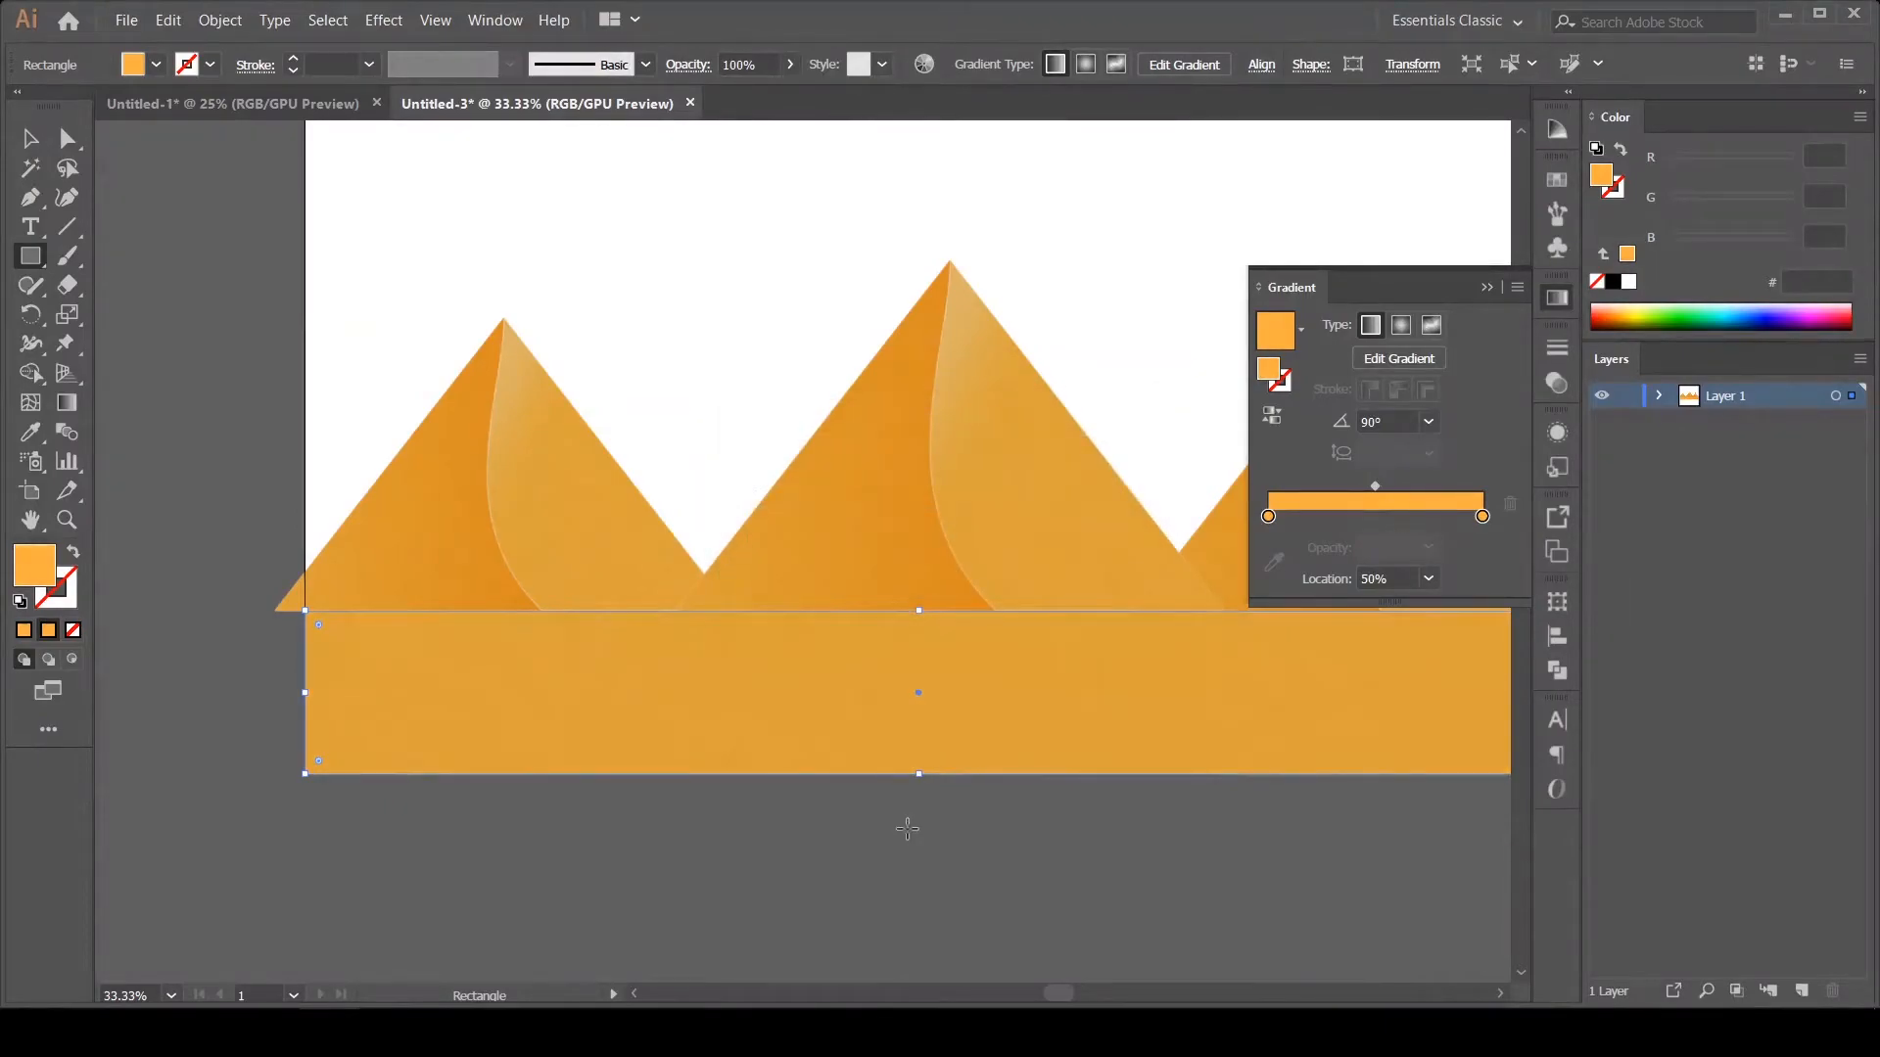
{"action": "key", "text": "v"}
{"action": "left_click", "coordinate": [907, 834], "text": "alt"}
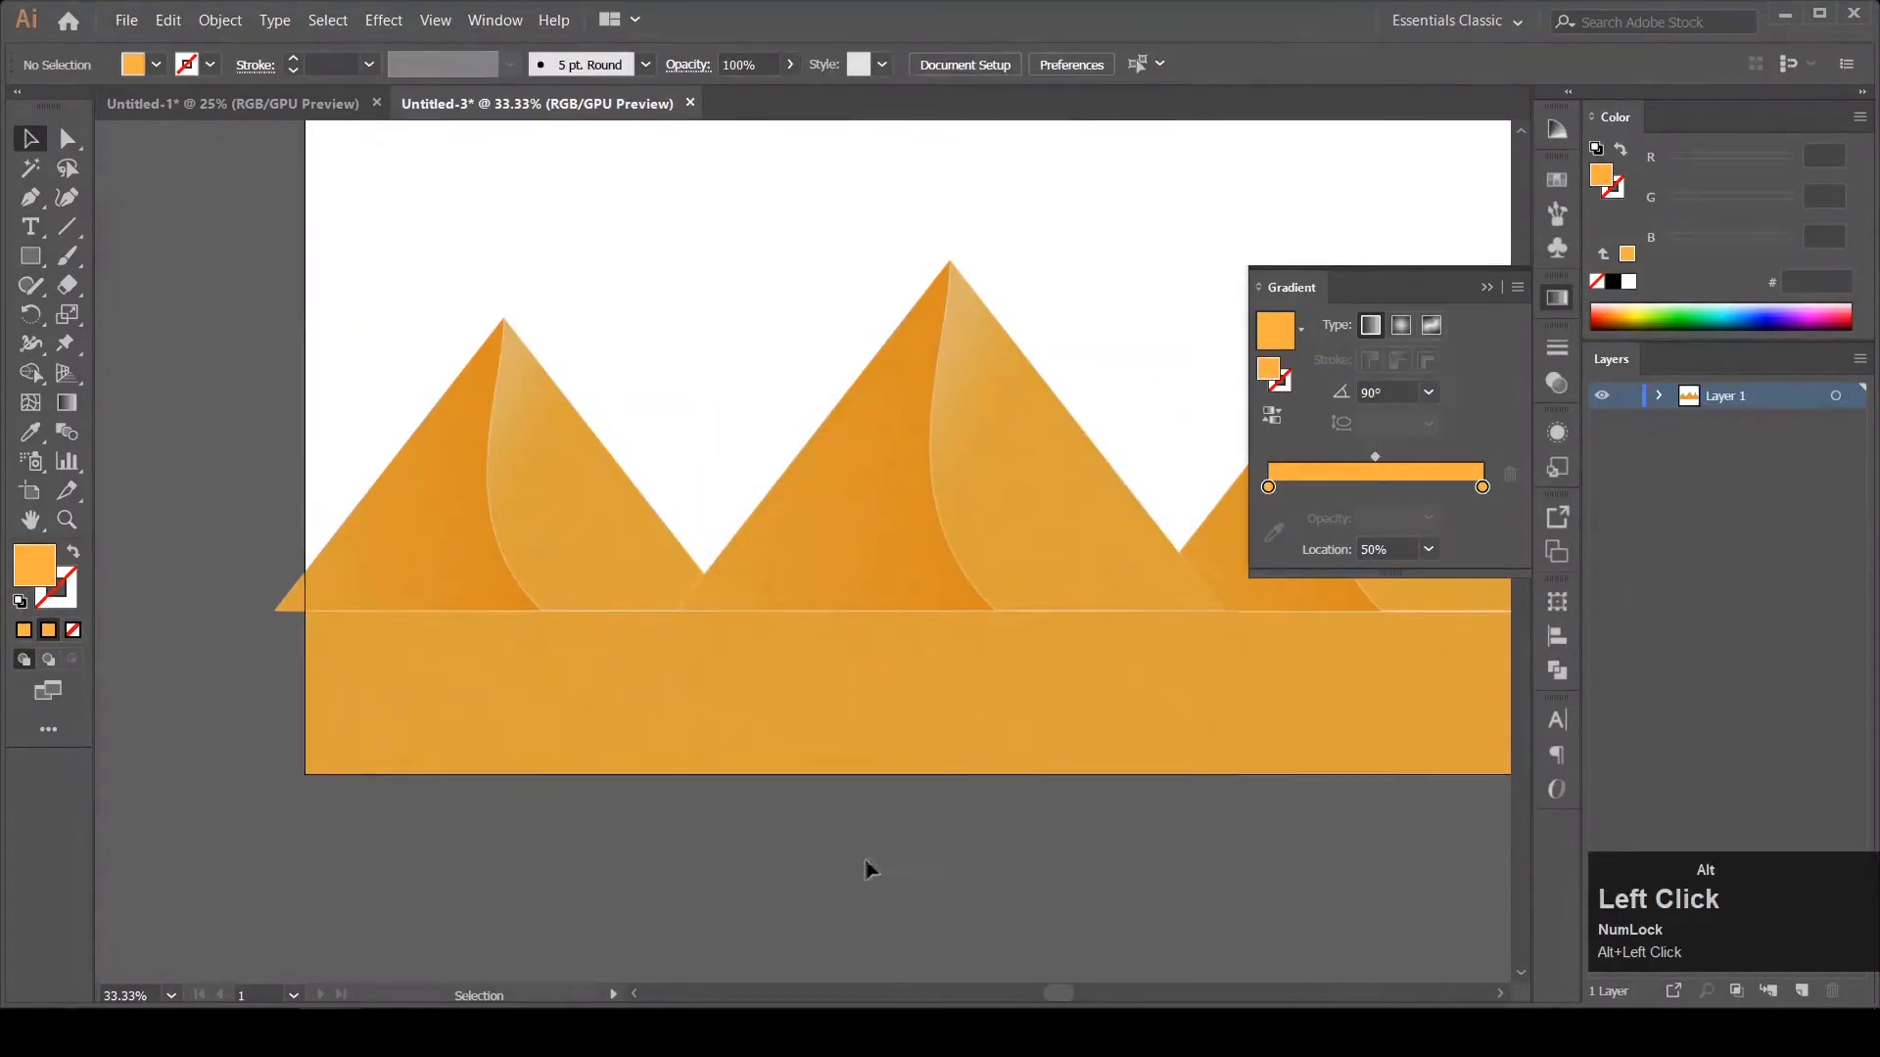
Draw a sun circle in the sky between the left and middle pyramids and fill it with solid yellow.
{"action": "left_click_drag", "start_coordinate": [923, 857], "coordinate": [696, 891]}
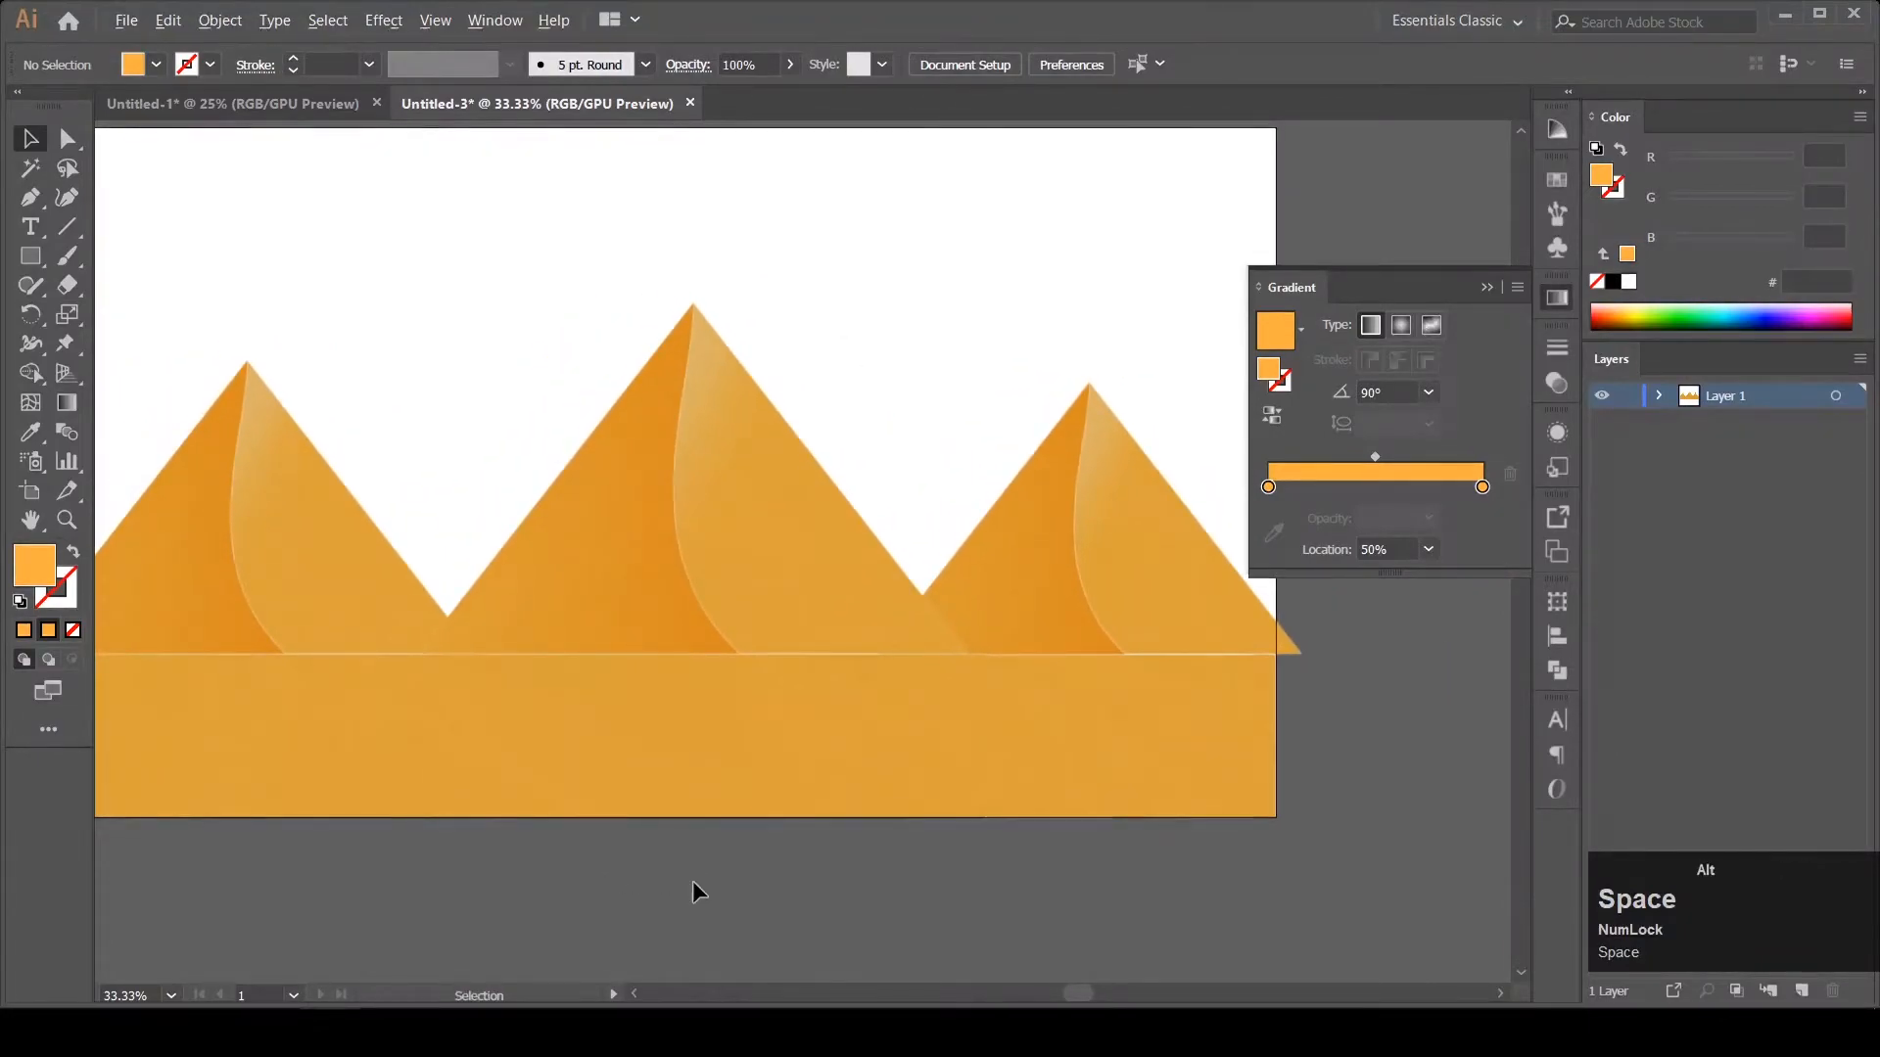
{"action": "scroll", "coordinate": [695, 891], "scroll_direction": "down", "scroll_amount": 2}
{"action": "left_click", "coordinate": [1557, 298]}
{"action": "scroll", "coordinate": [751, 599], "scroll_direction": "up", "scroll_amount": 1}
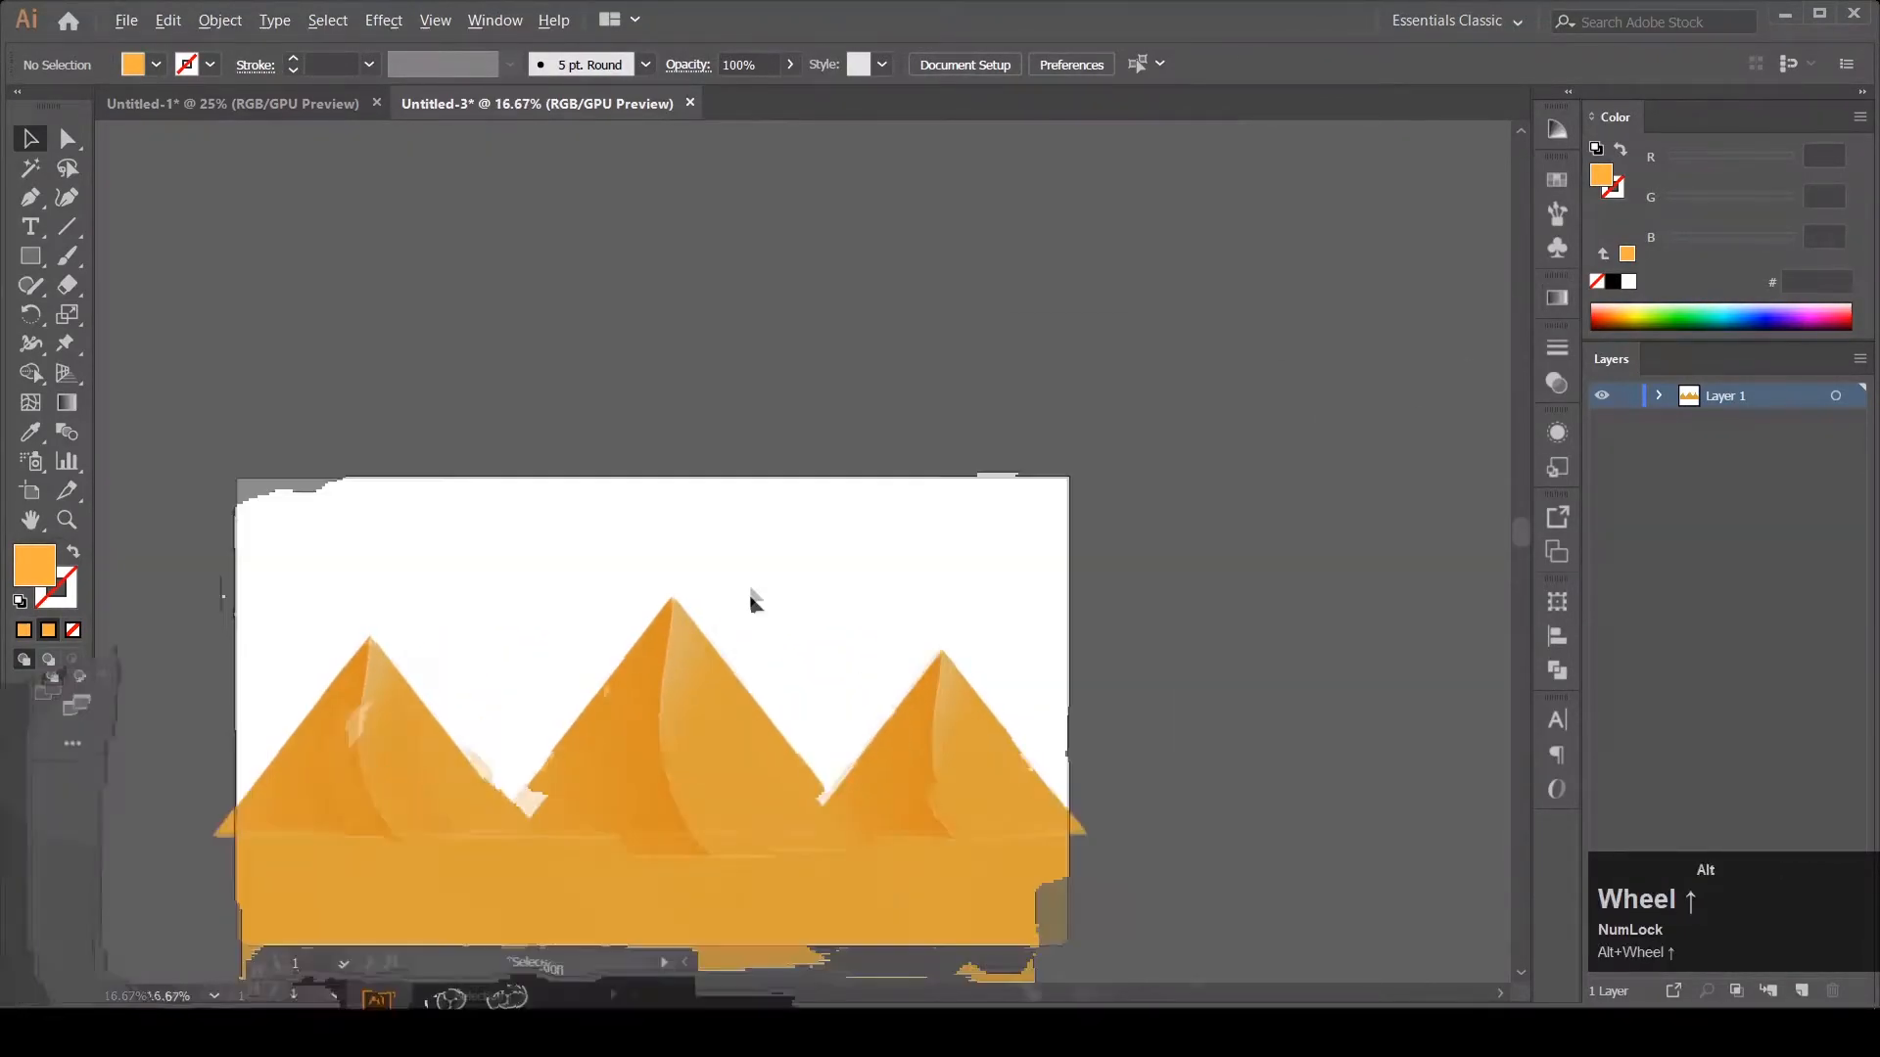
{"action": "scroll", "coordinate": [751, 599], "scroll_direction": "up", "scroll_amount": 1}
{"action": "left_click_drag", "start_coordinate": [747, 595], "coordinate": [992, 502]}
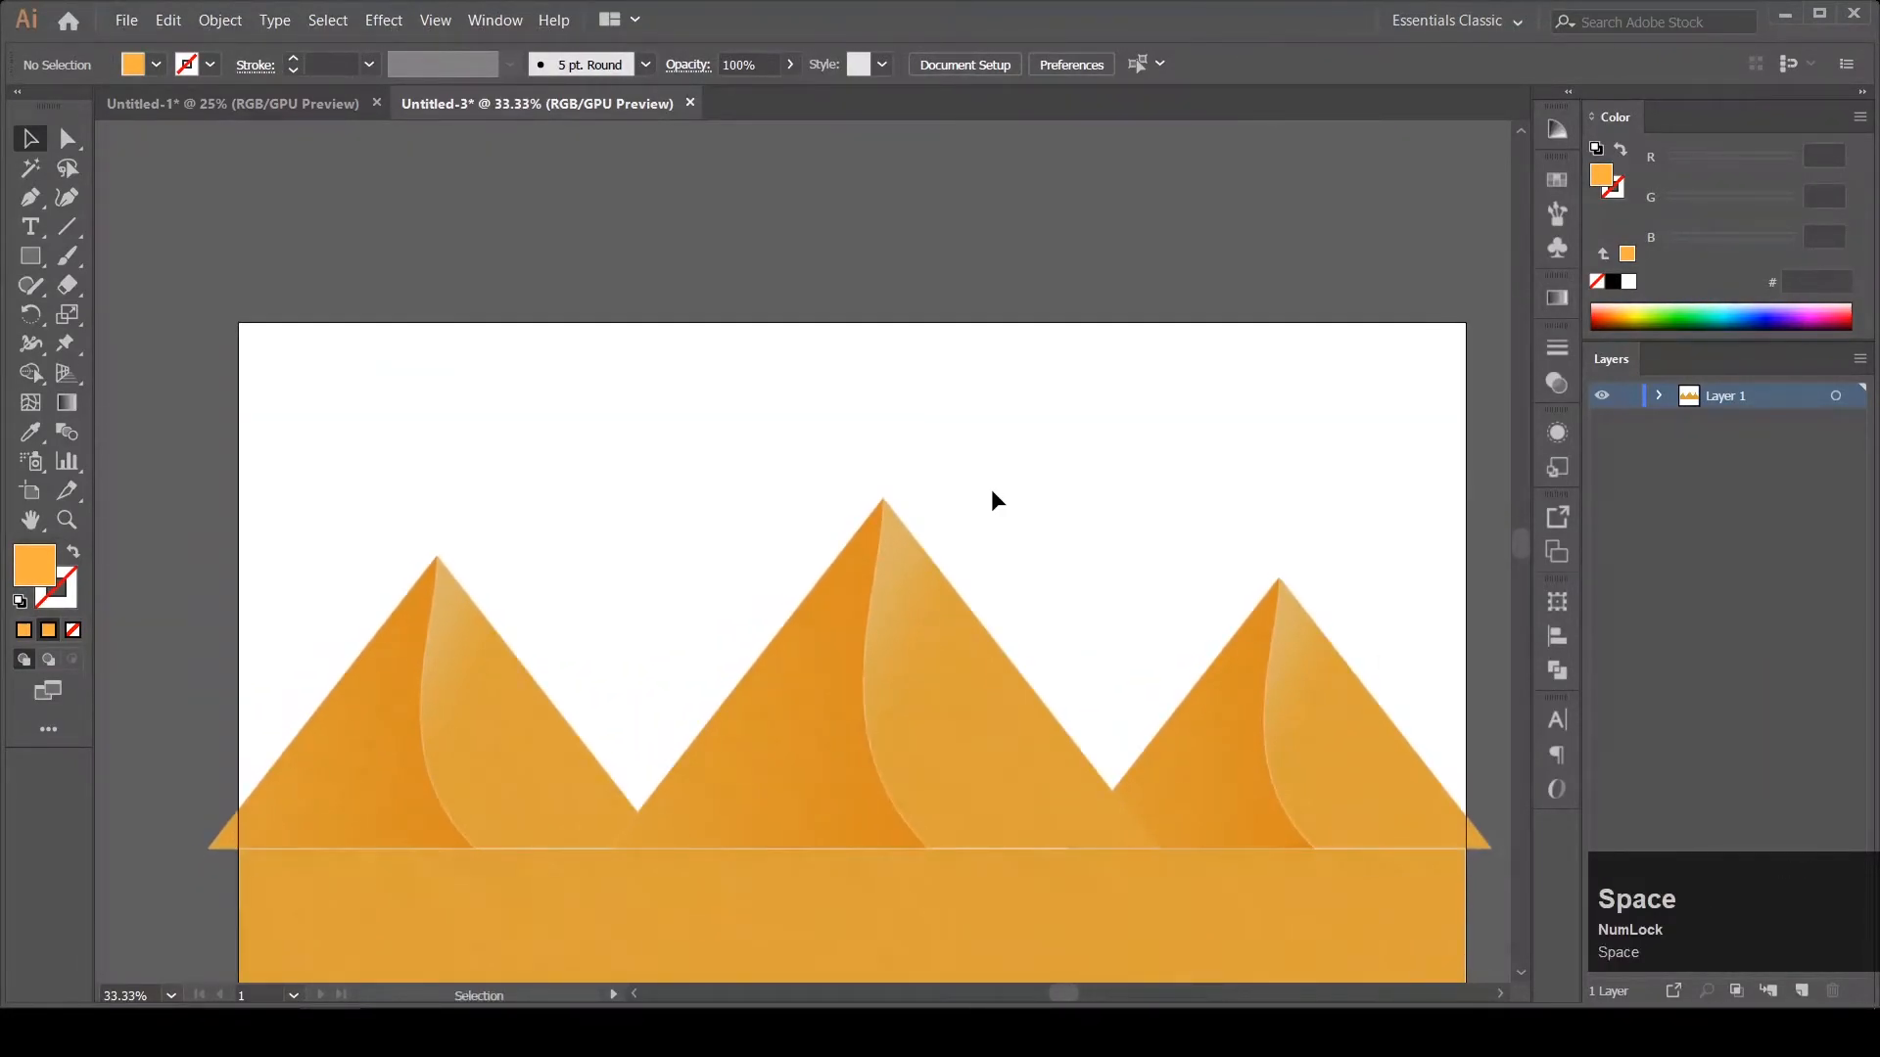
{"action": "key", "text": "l"}
{"action": "left_click_drag", "start_coordinate": [609, 363], "coordinate": [823, 576]}
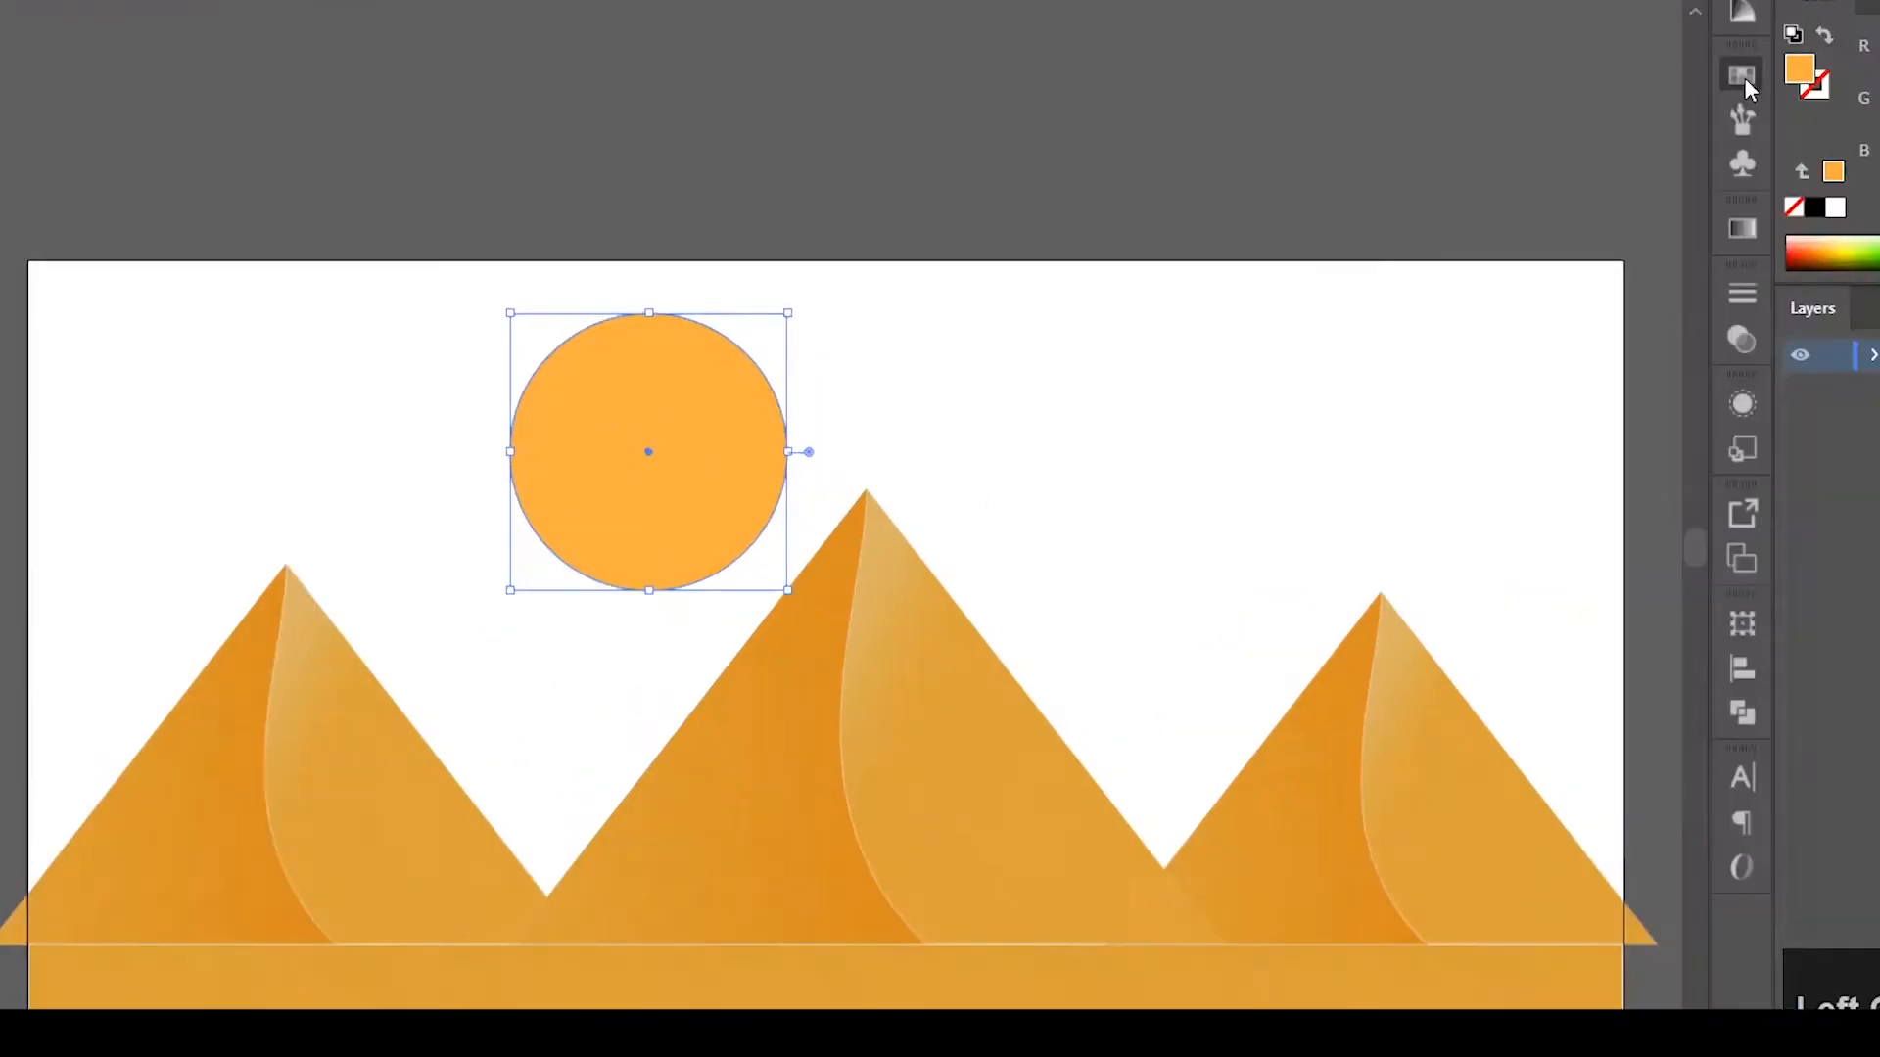
{"action": "left_click", "coordinate": [1557, 179]}
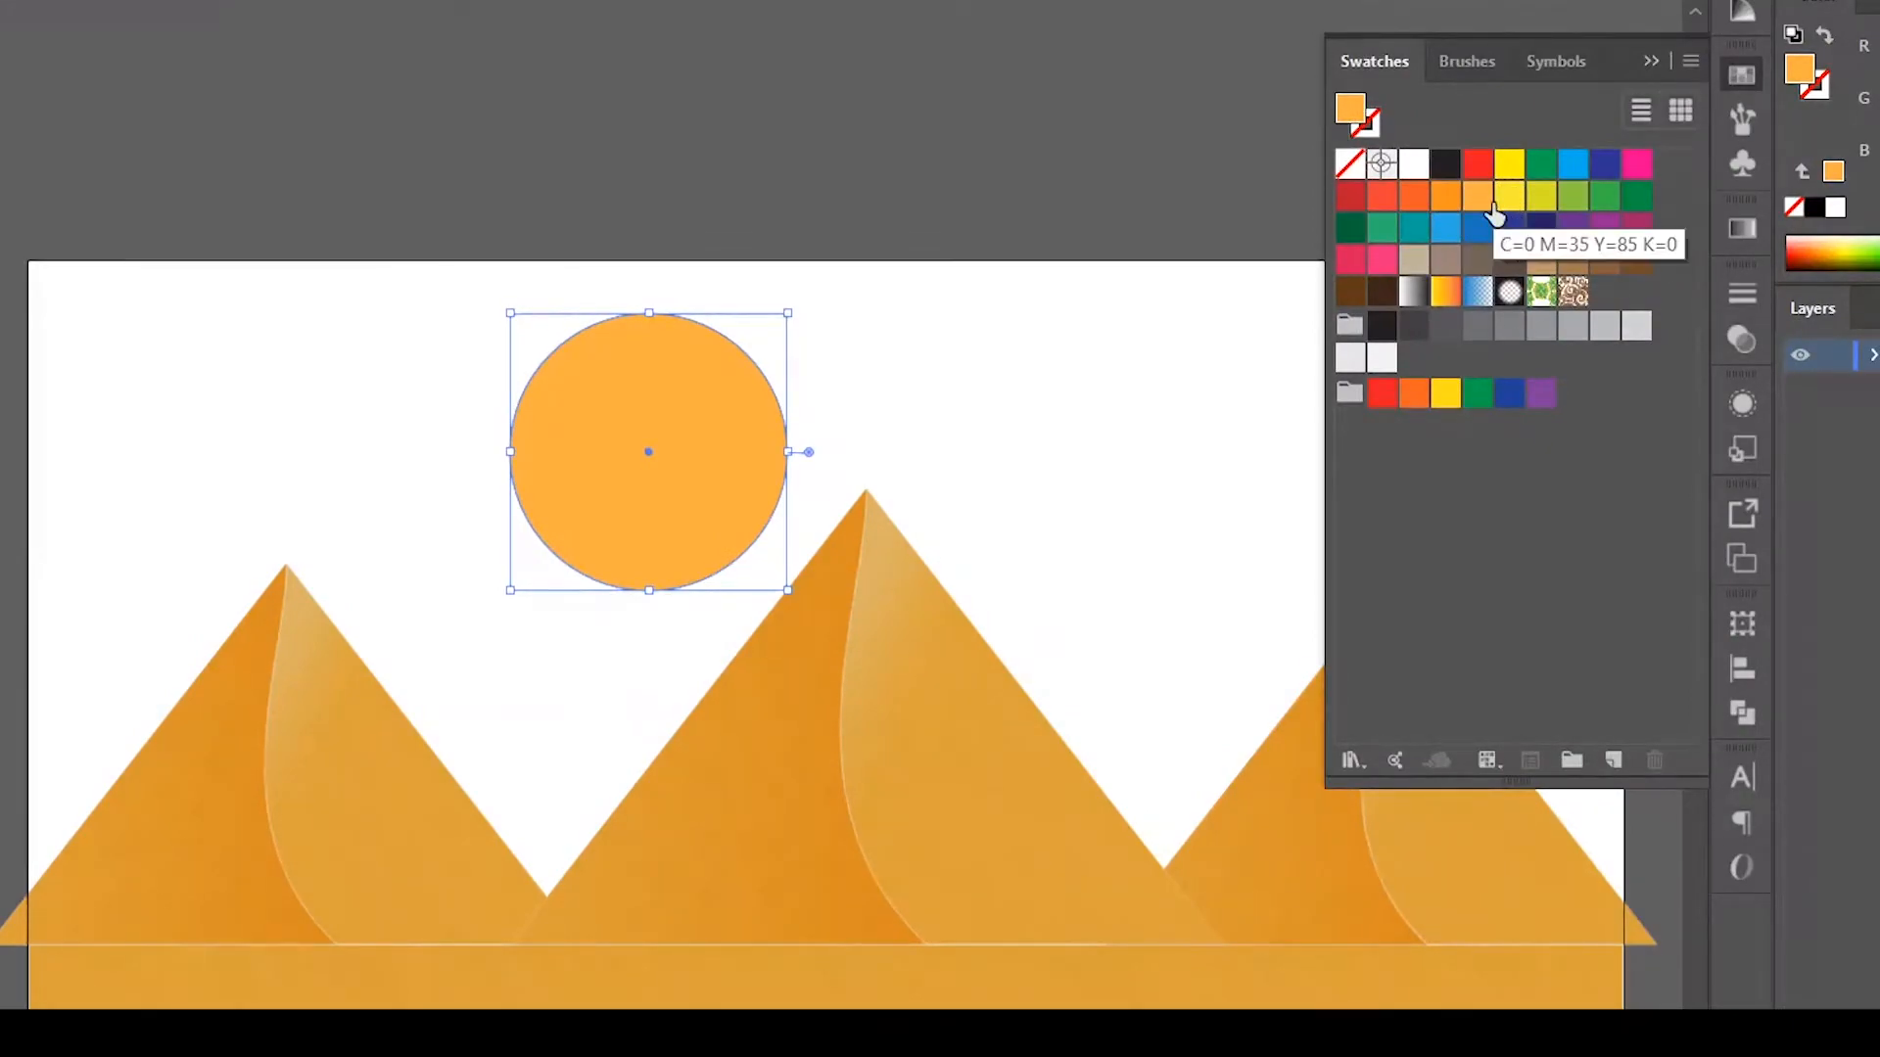
{"action": "left_click", "coordinate": [1445, 394]}
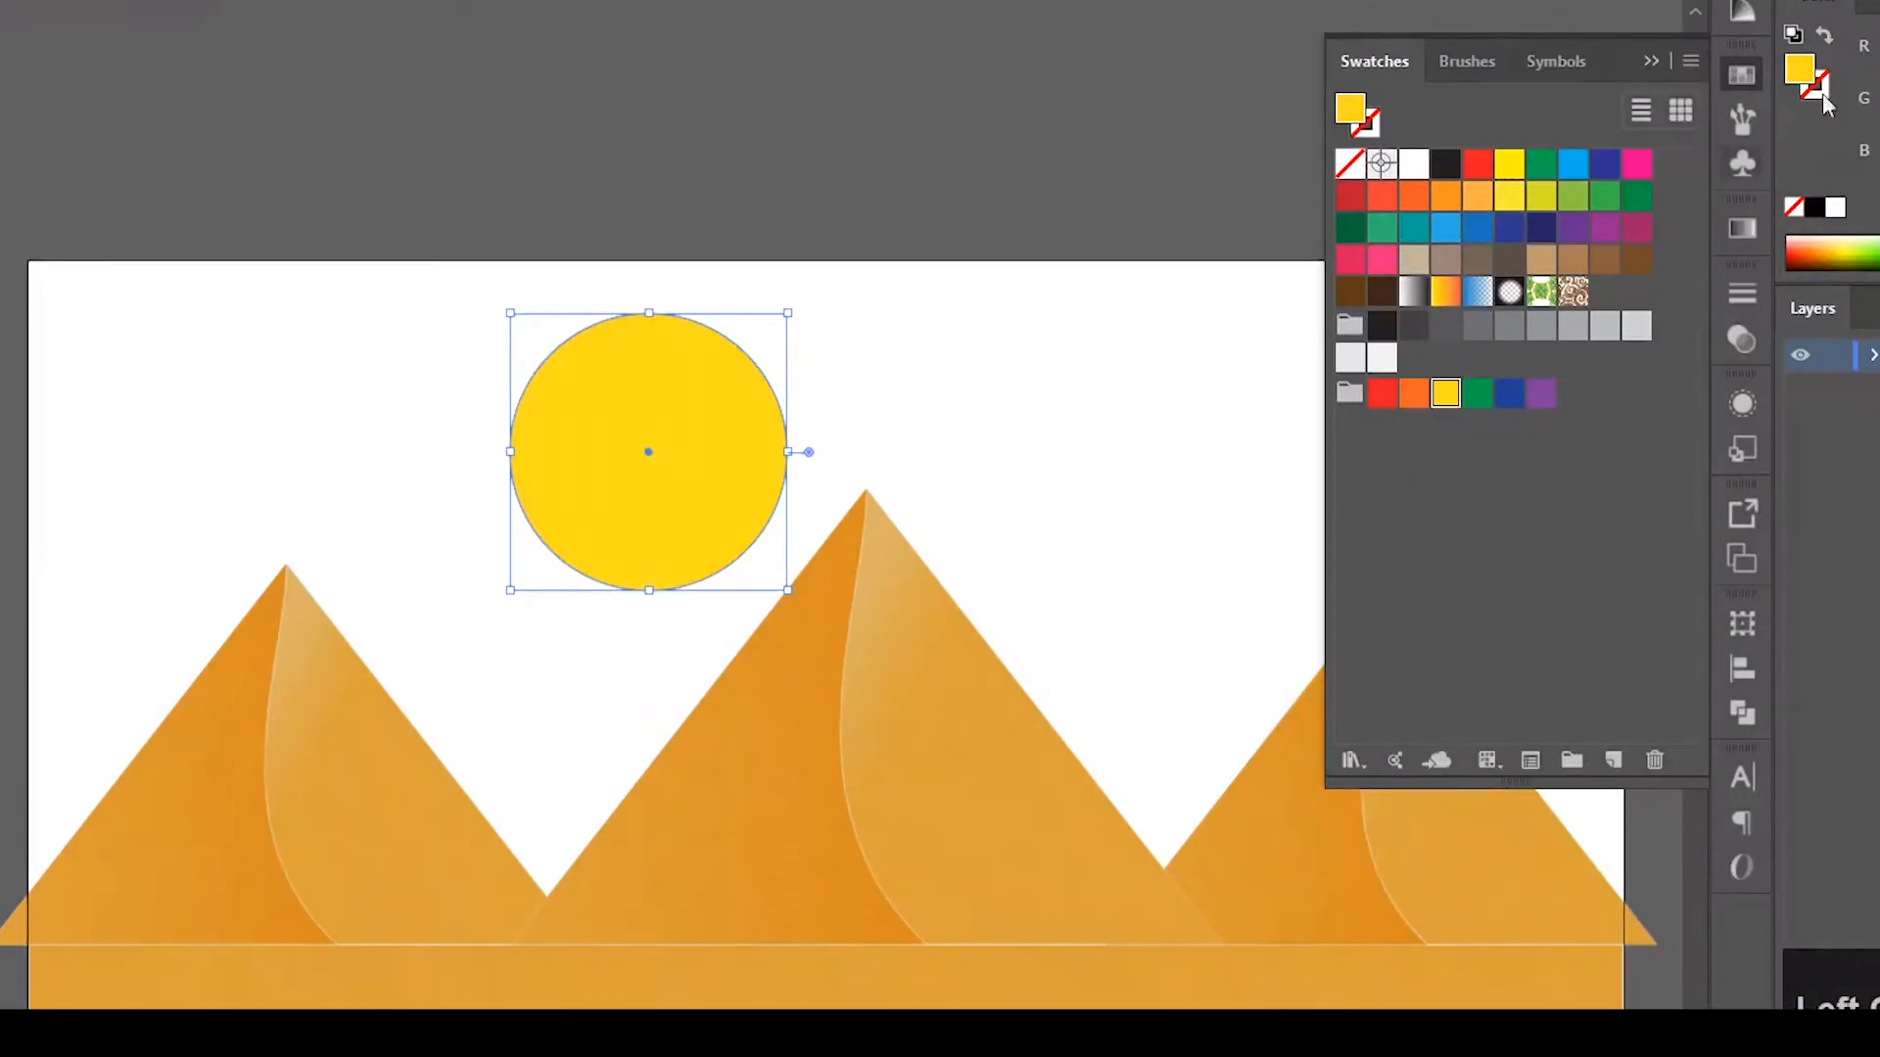
{"action": "left_click", "coordinate": [1742, 74]}
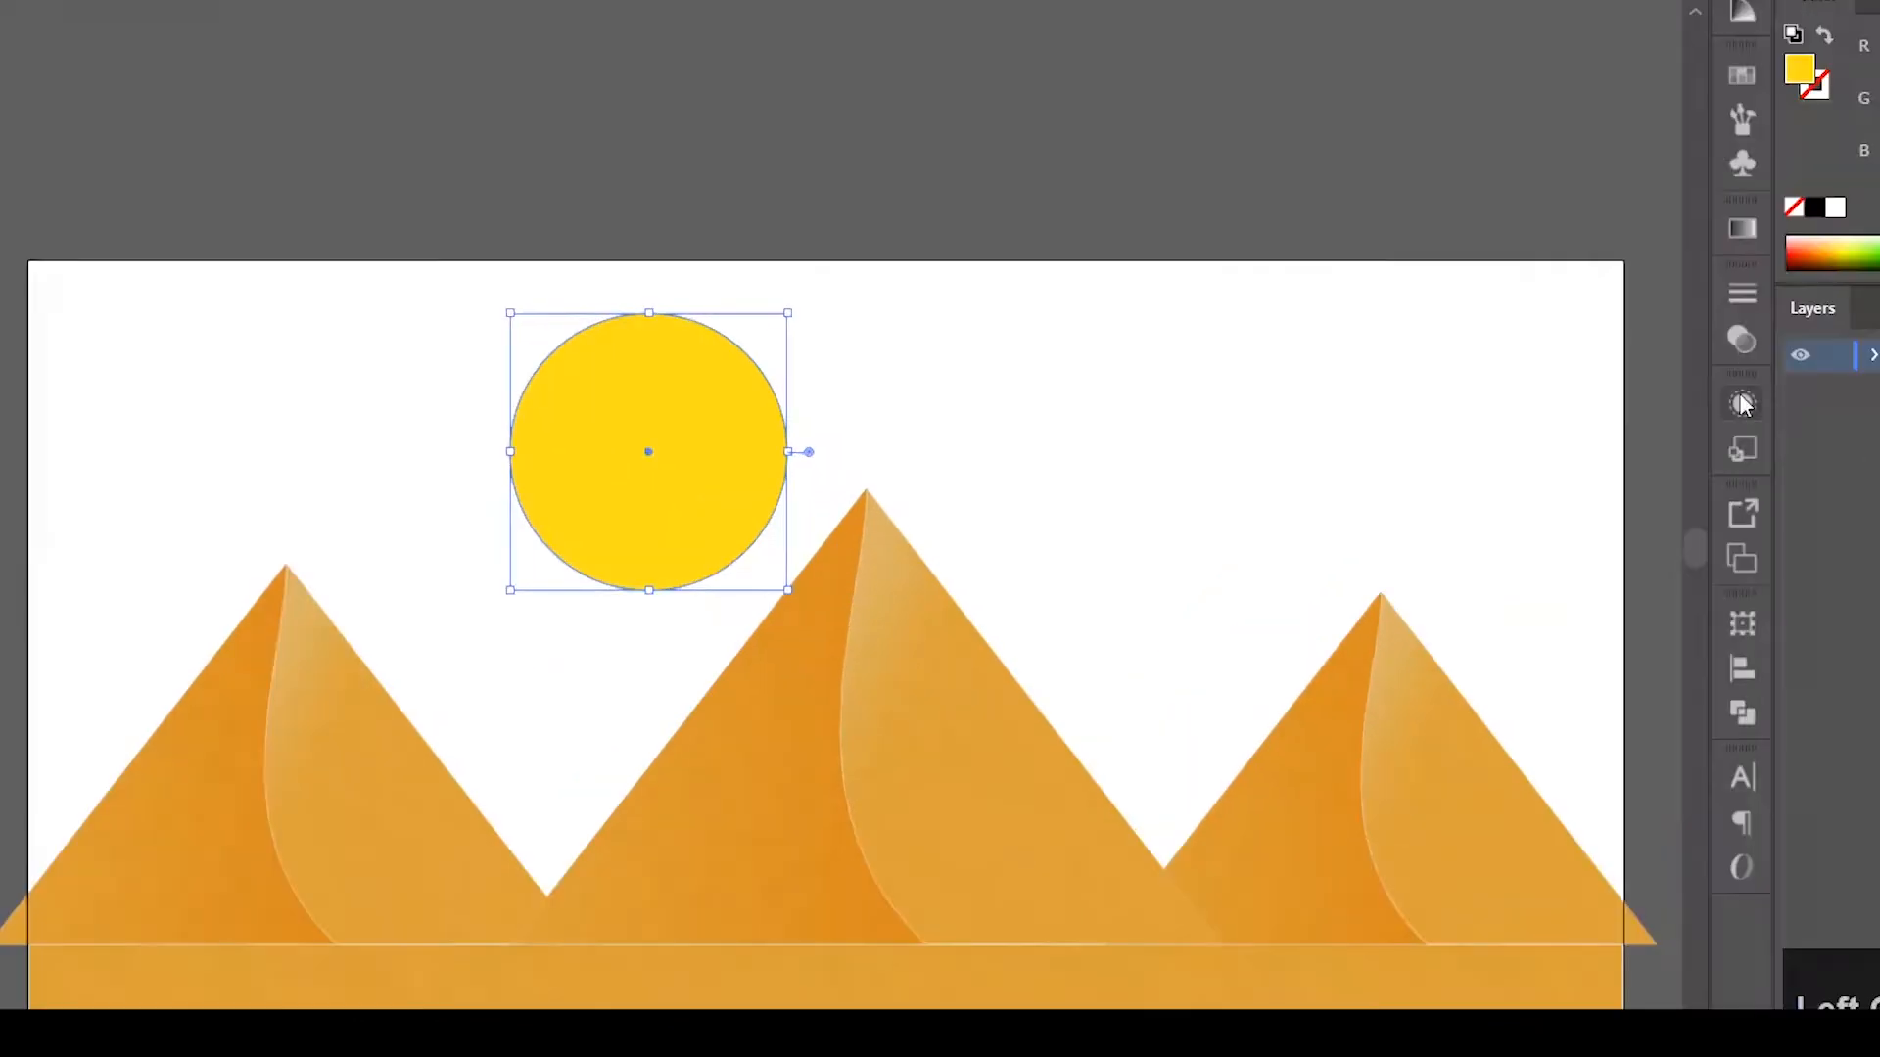
Add a second fill above the circle's yellow fill and colour it orange.
{"action": "left_click", "coordinate": [1556, 433]}
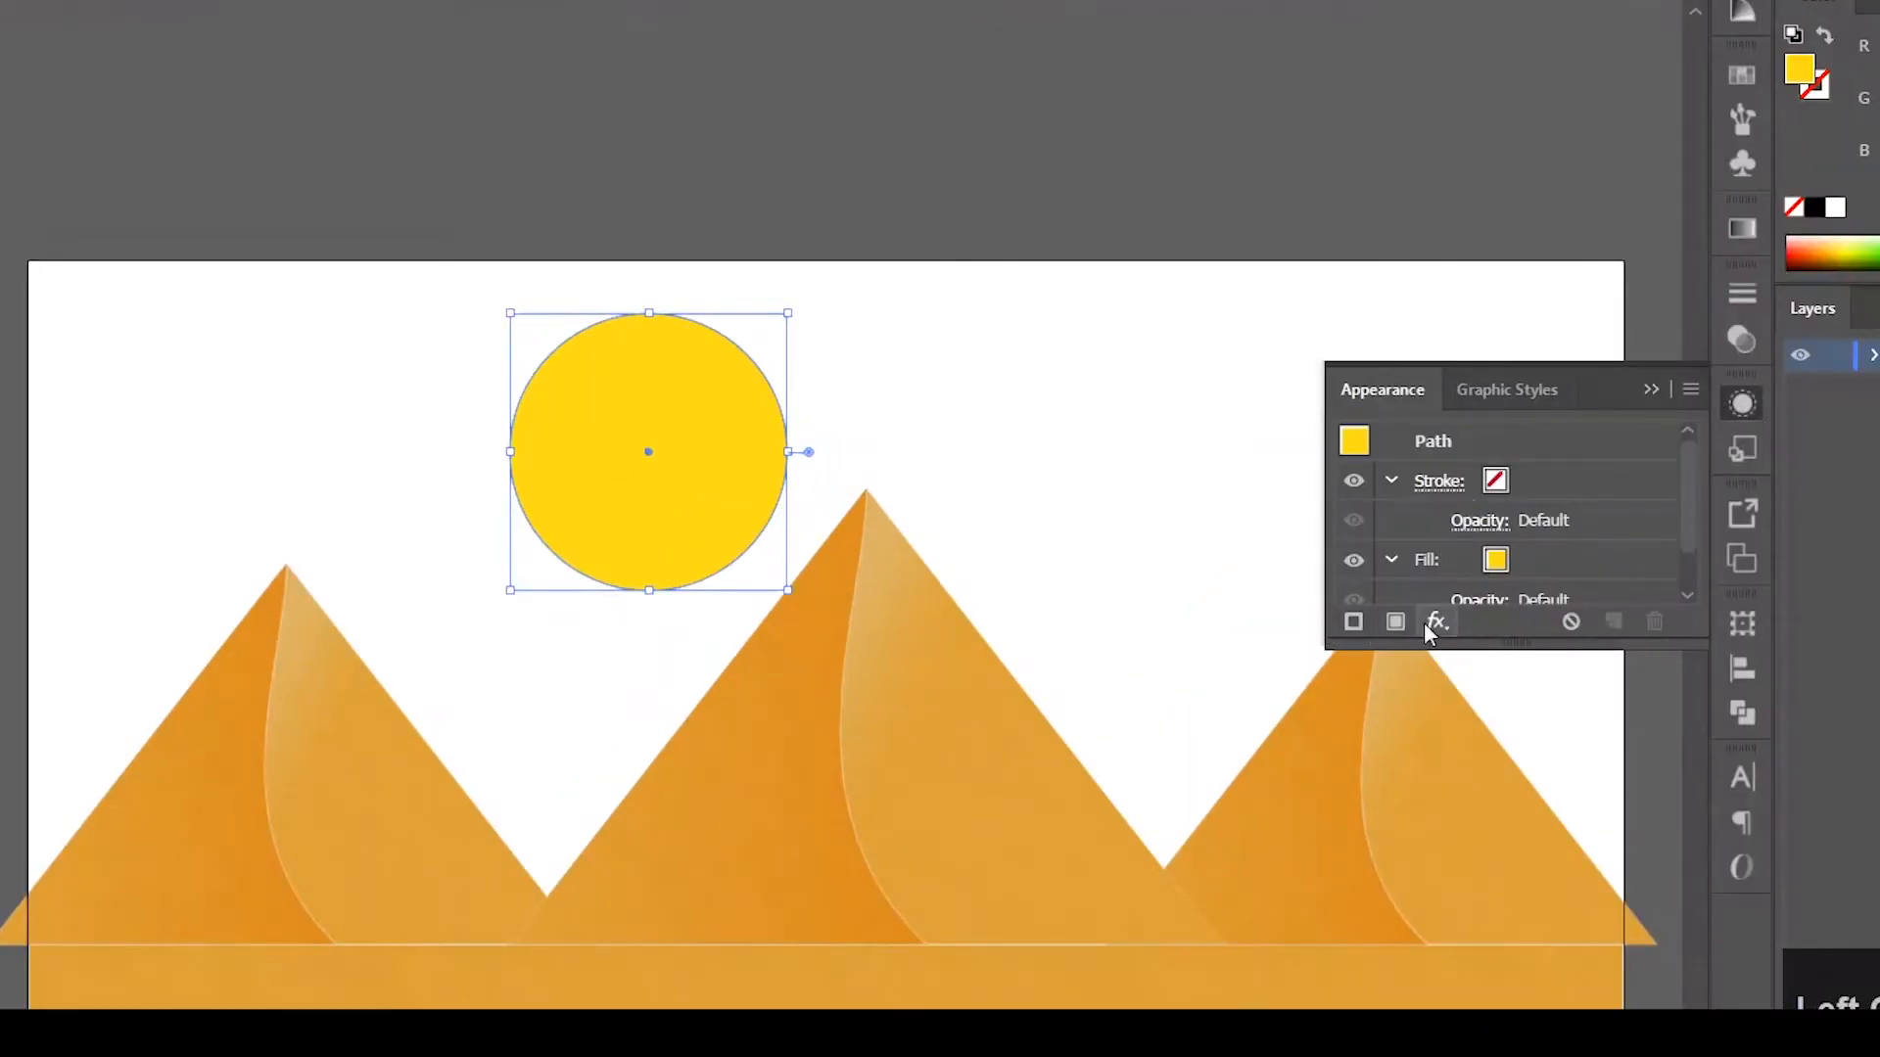
{"action": "left_click", "coordinate": [1395, 623]}
{"action": "left_click", "coordinate": [1492, 482]}
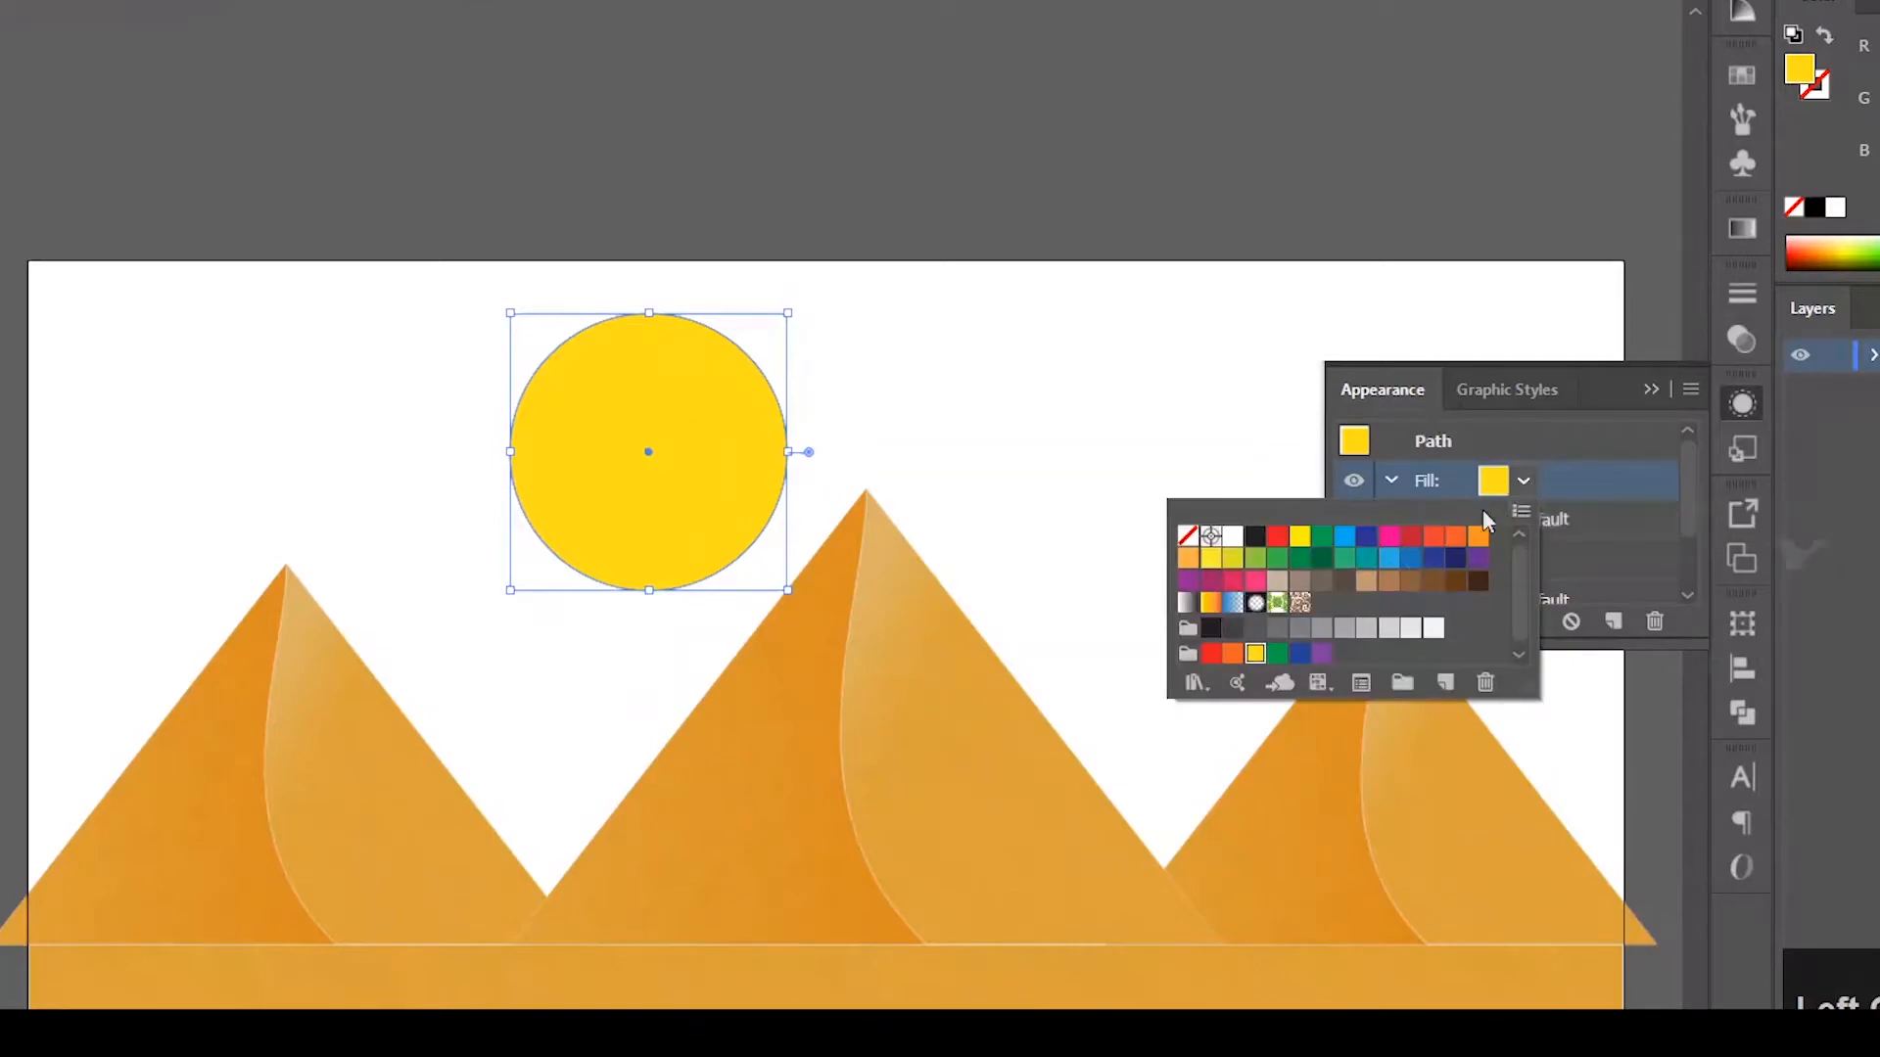
{"action": "left_click", "coordinate": [1233, 653]}
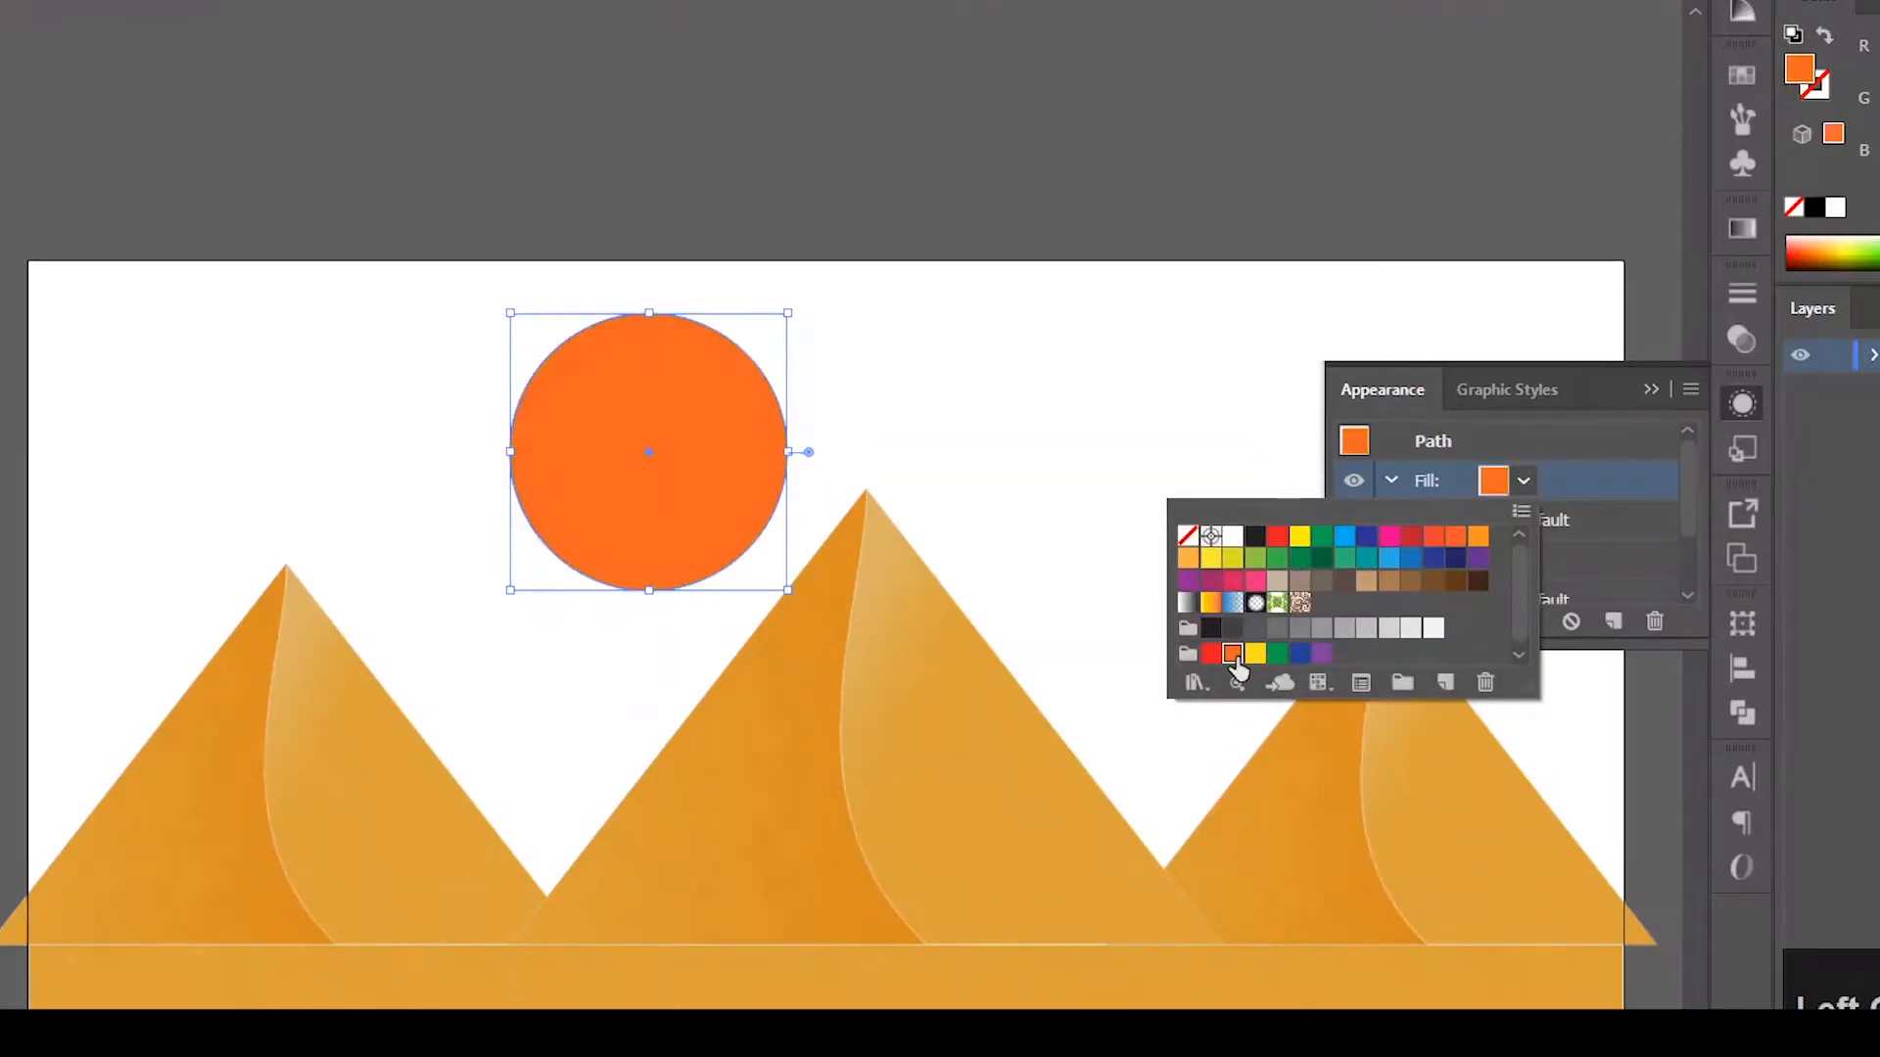
Change the circle's upper fill to the white-to-black linear gradient and recolour its black stop orange.
{"action": "left_click", "coordinate": [1742, 229]}
{"action": "left_click", "coordinate": [1742, 229]}
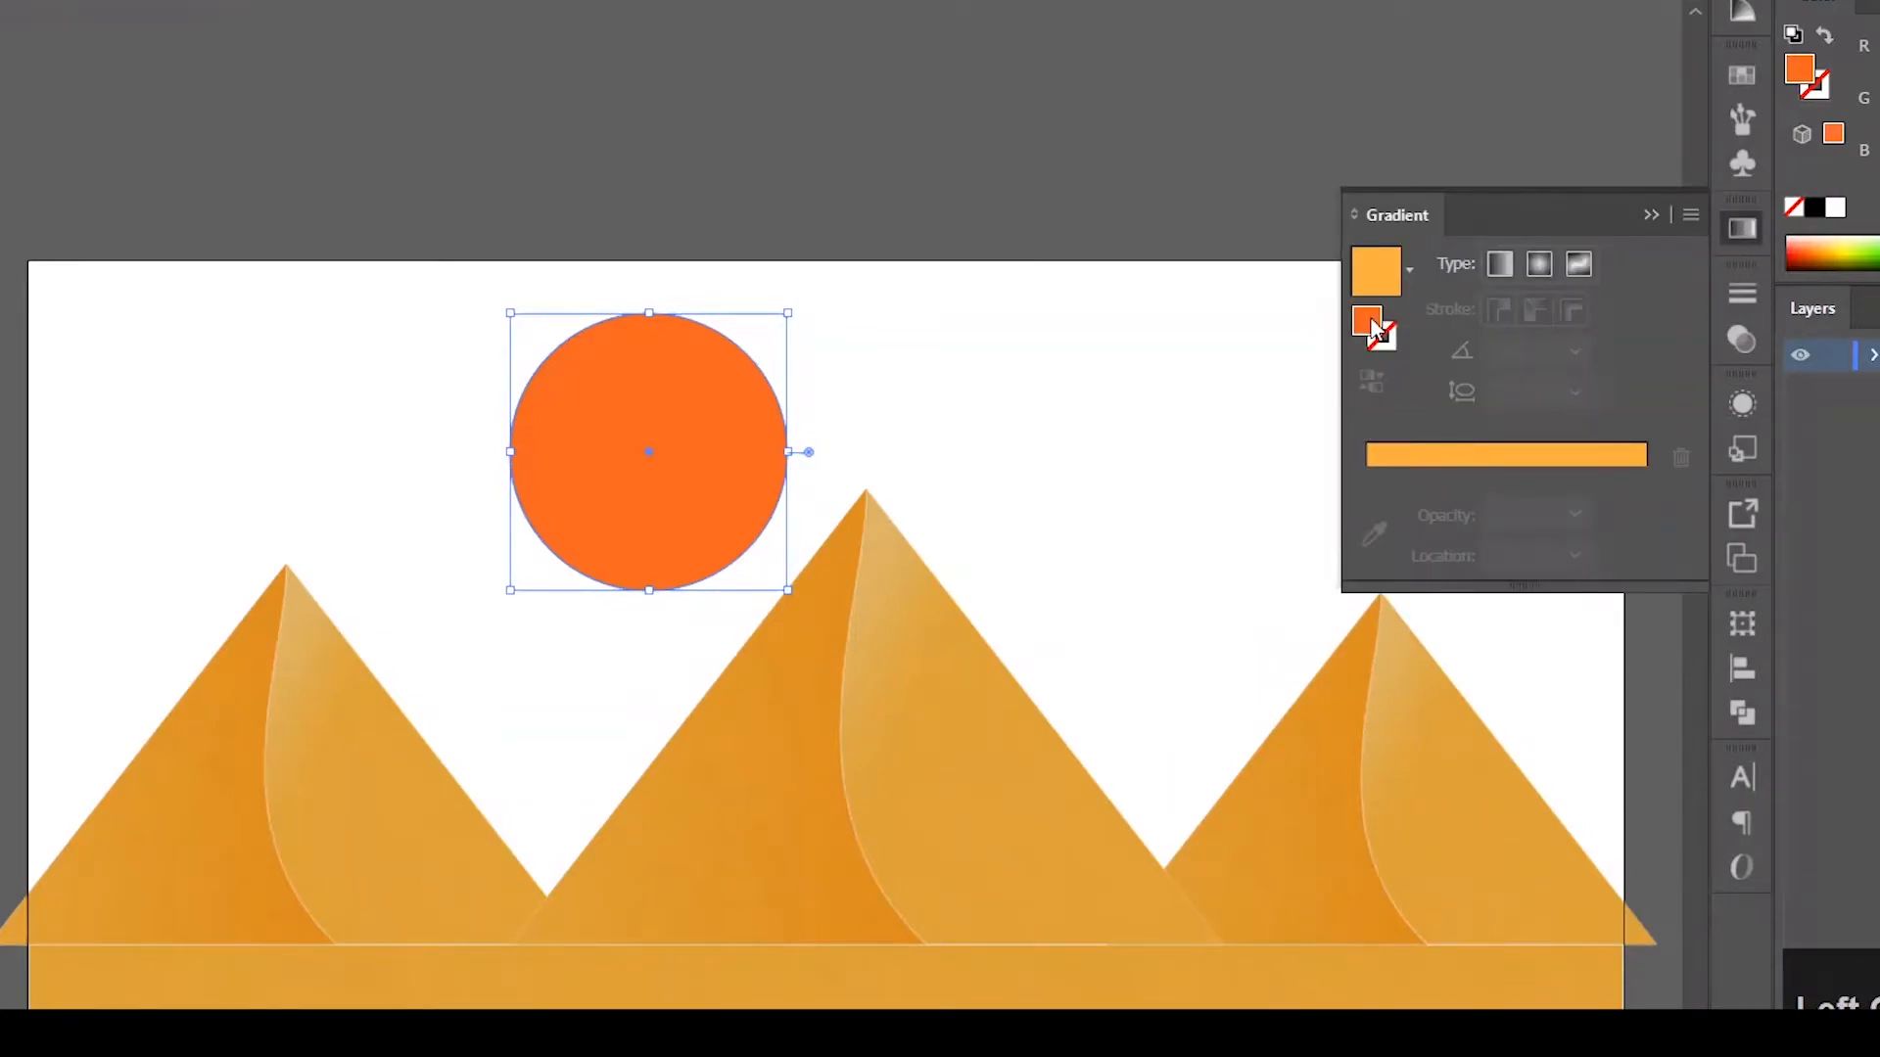
{"action": "left_click", "coordinate": [1410, 271]}
{"action": "left_click", "coordinate": [1362, 336]}
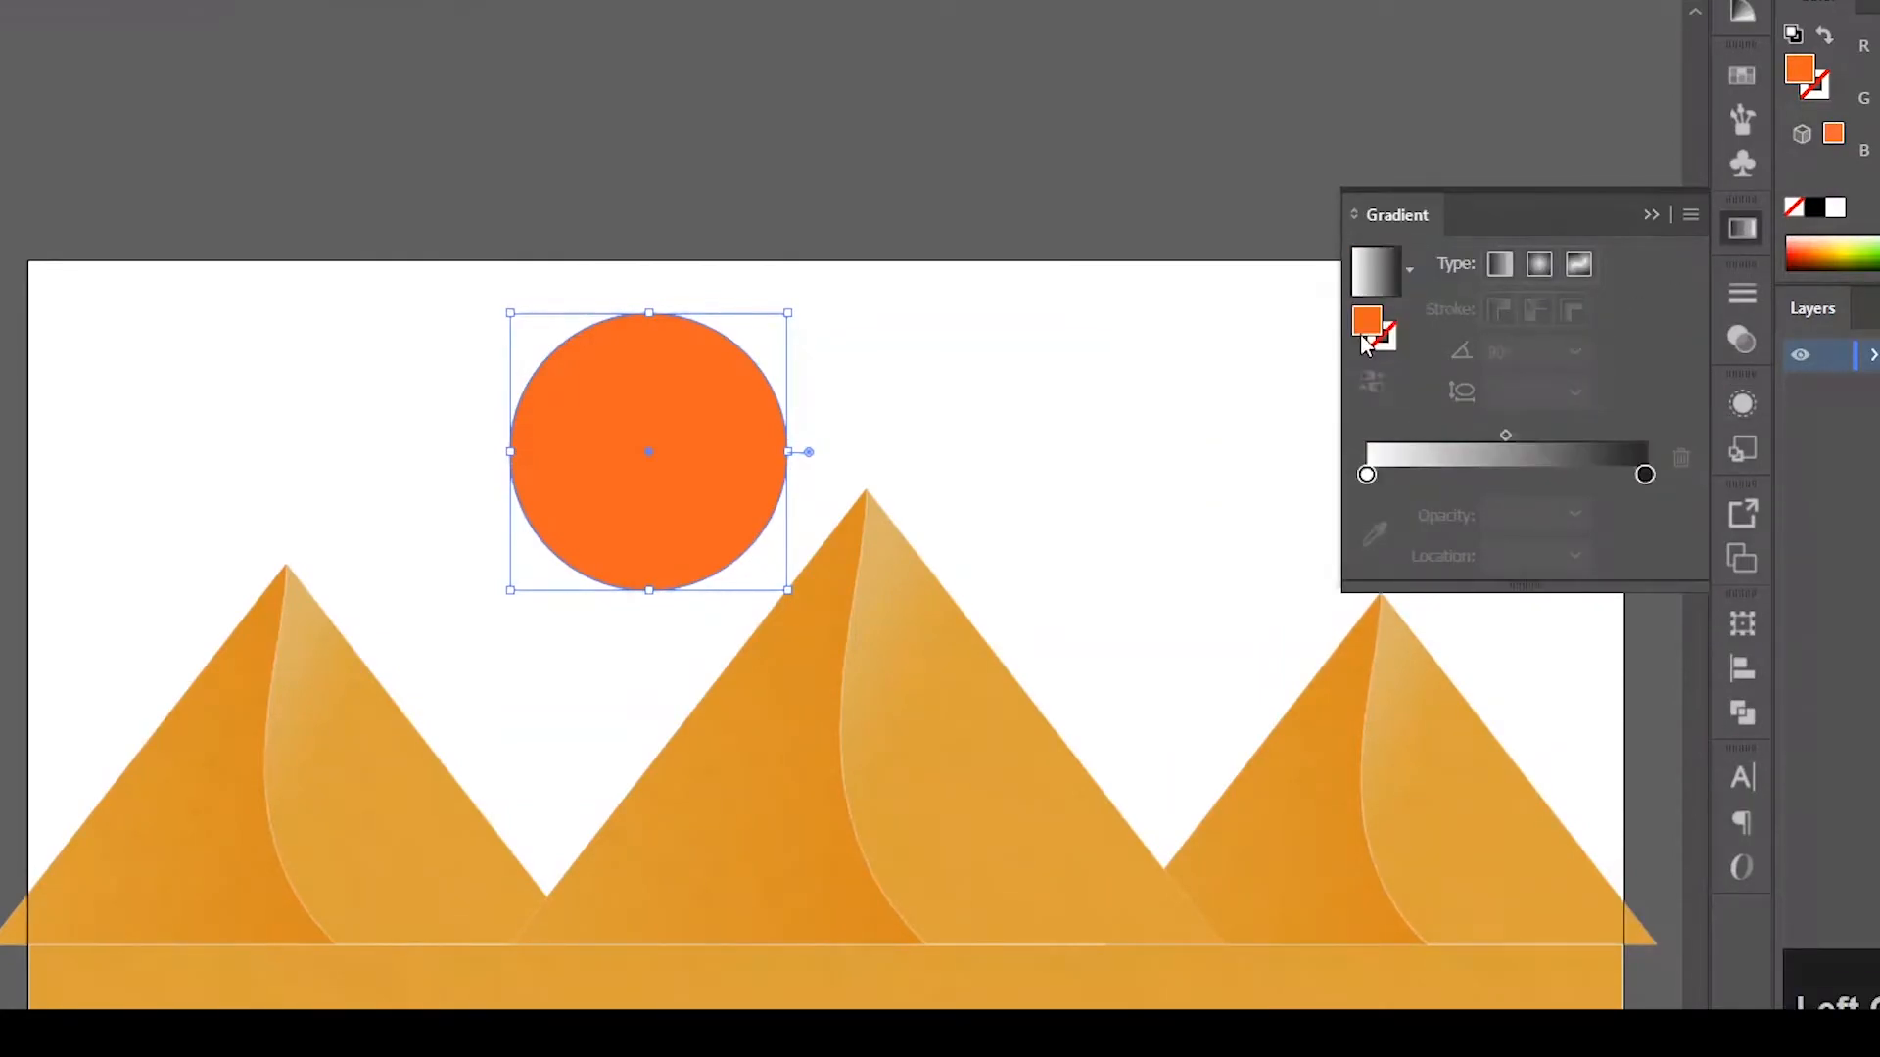
{"action": "left_click", "coordinate": [1364, 337]}
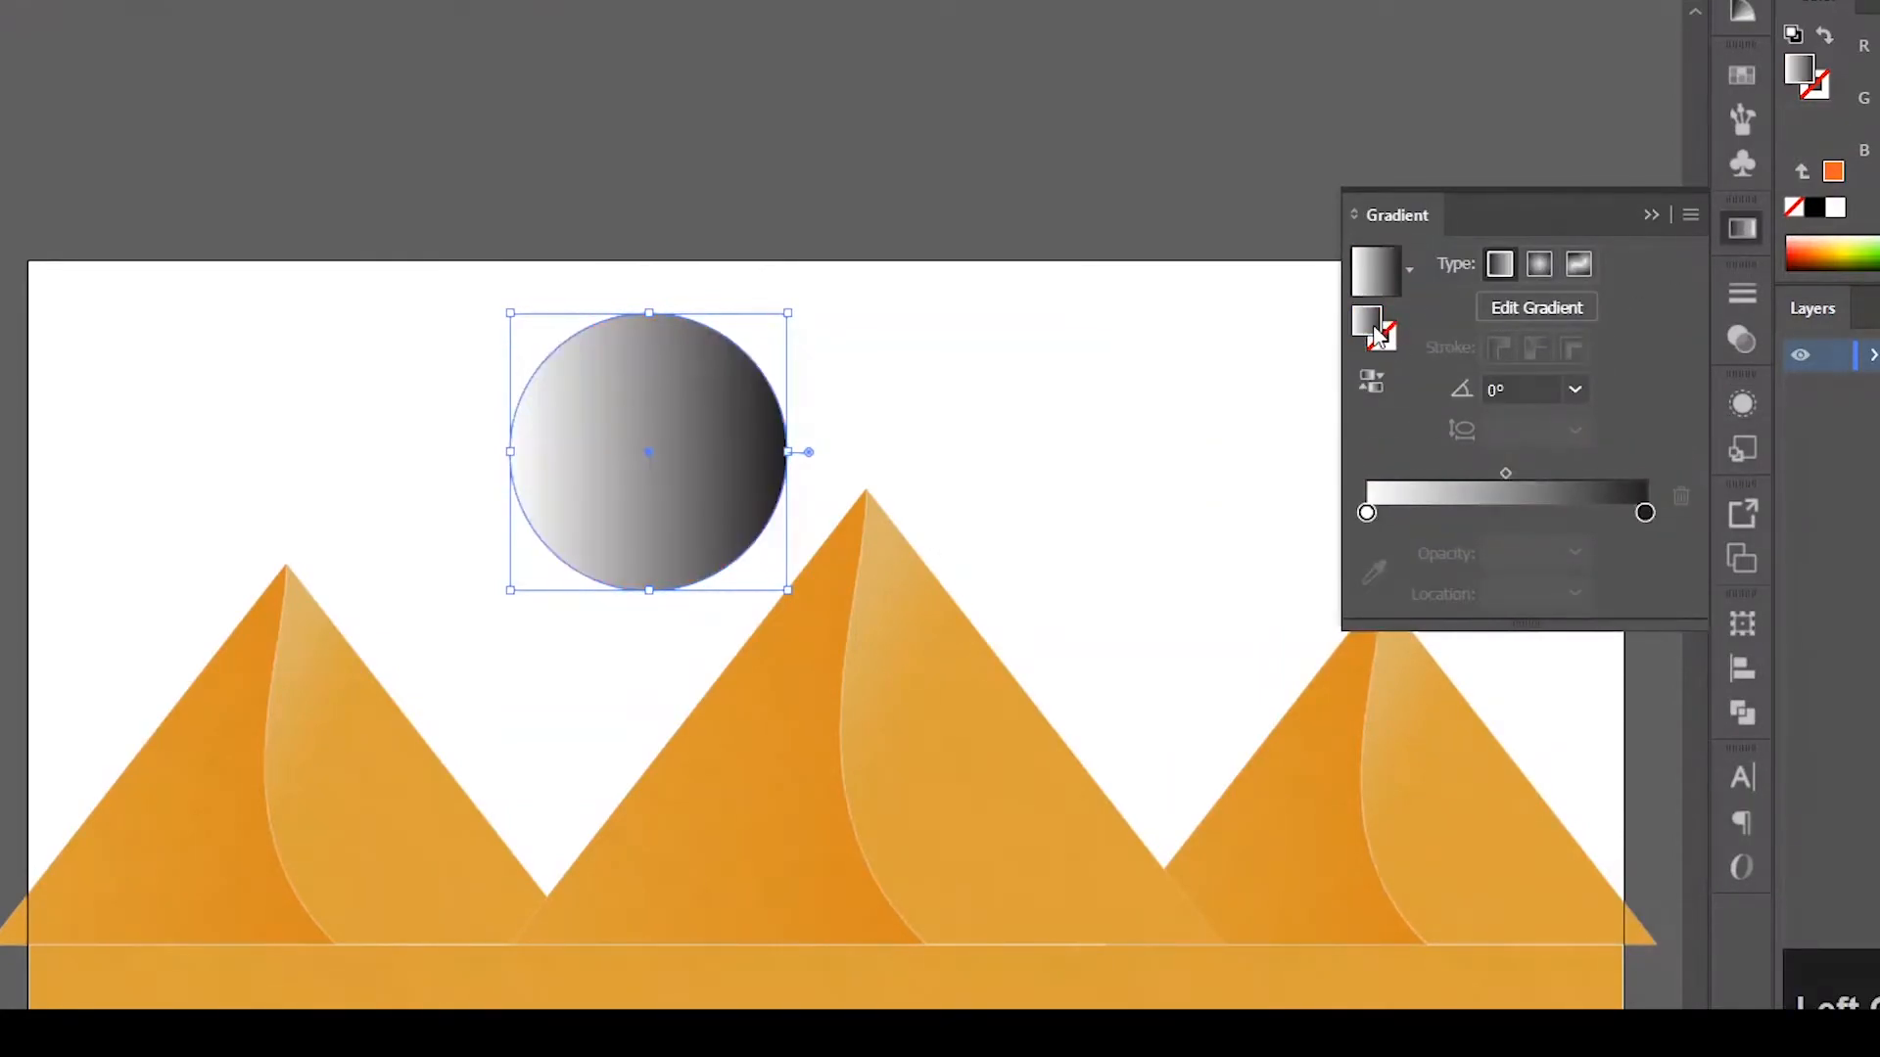
{"action": "double_click", "coordinate": [1645, 513]}
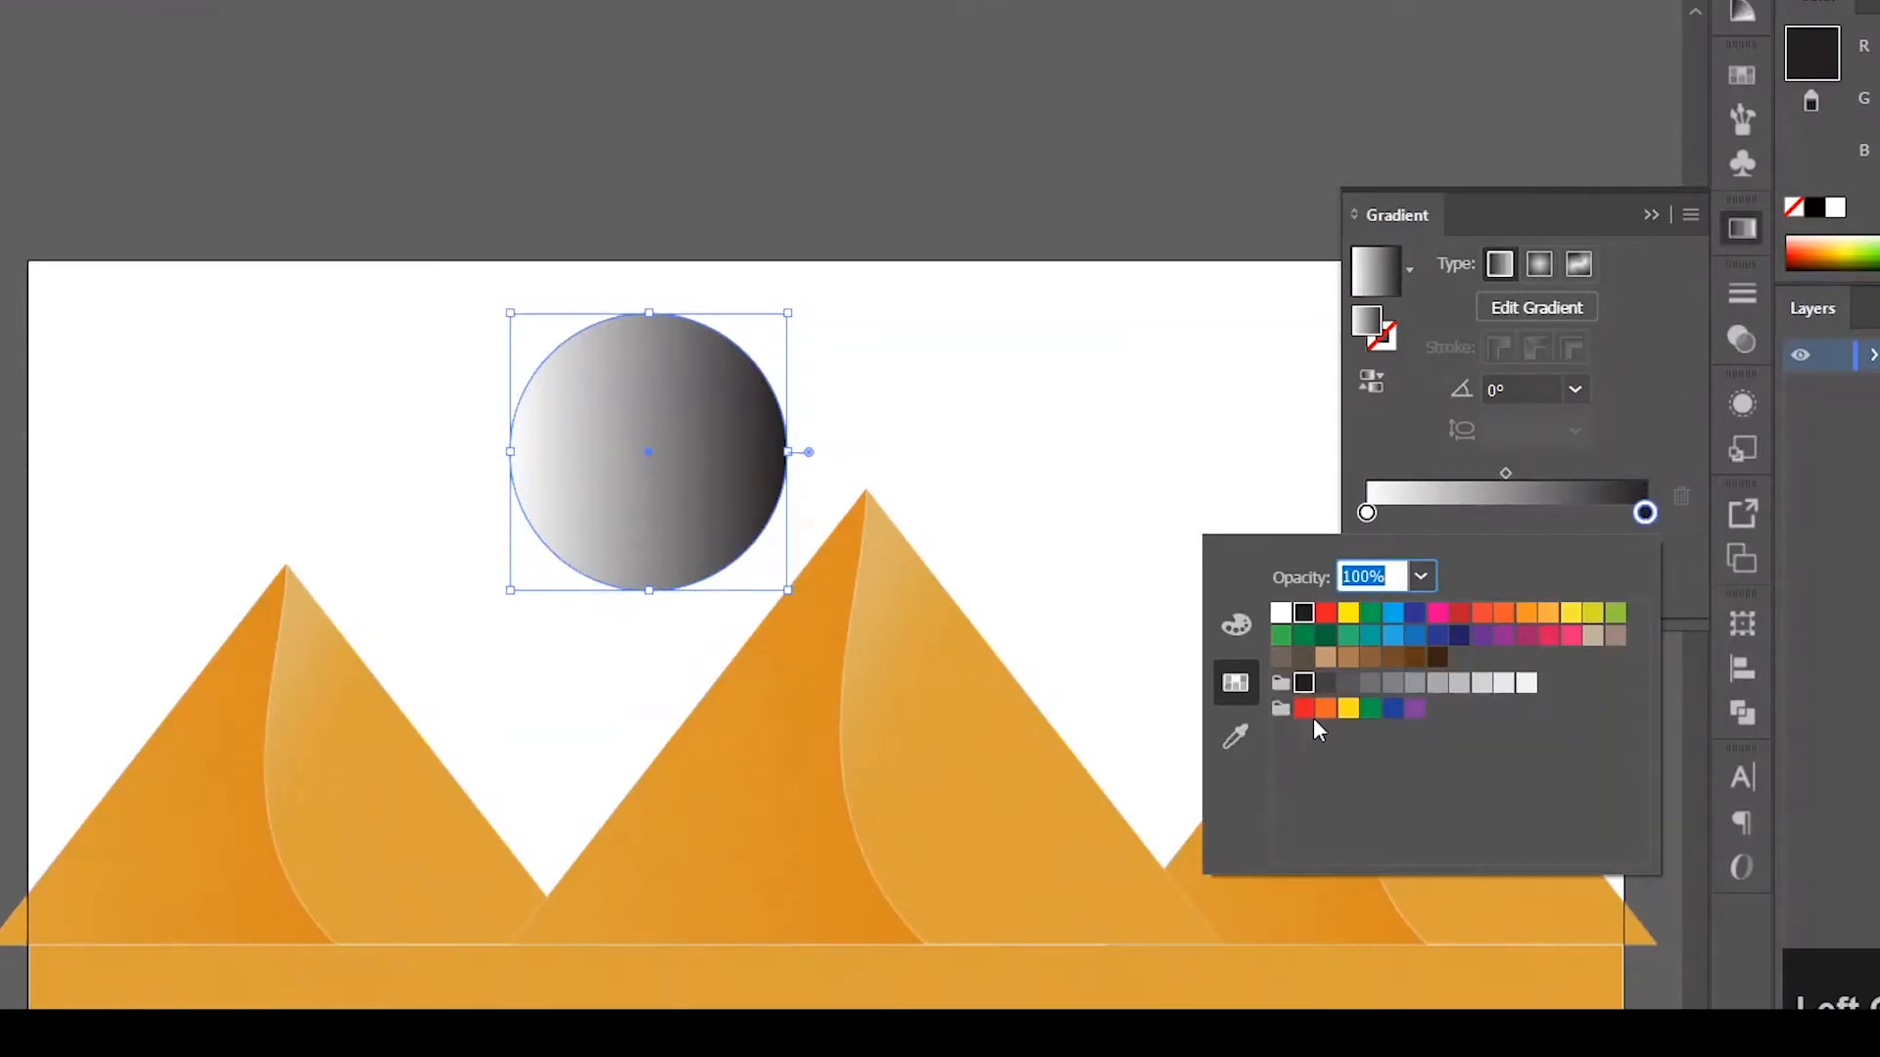
{"action": "left_click", "coordinate": [1325, 709]}
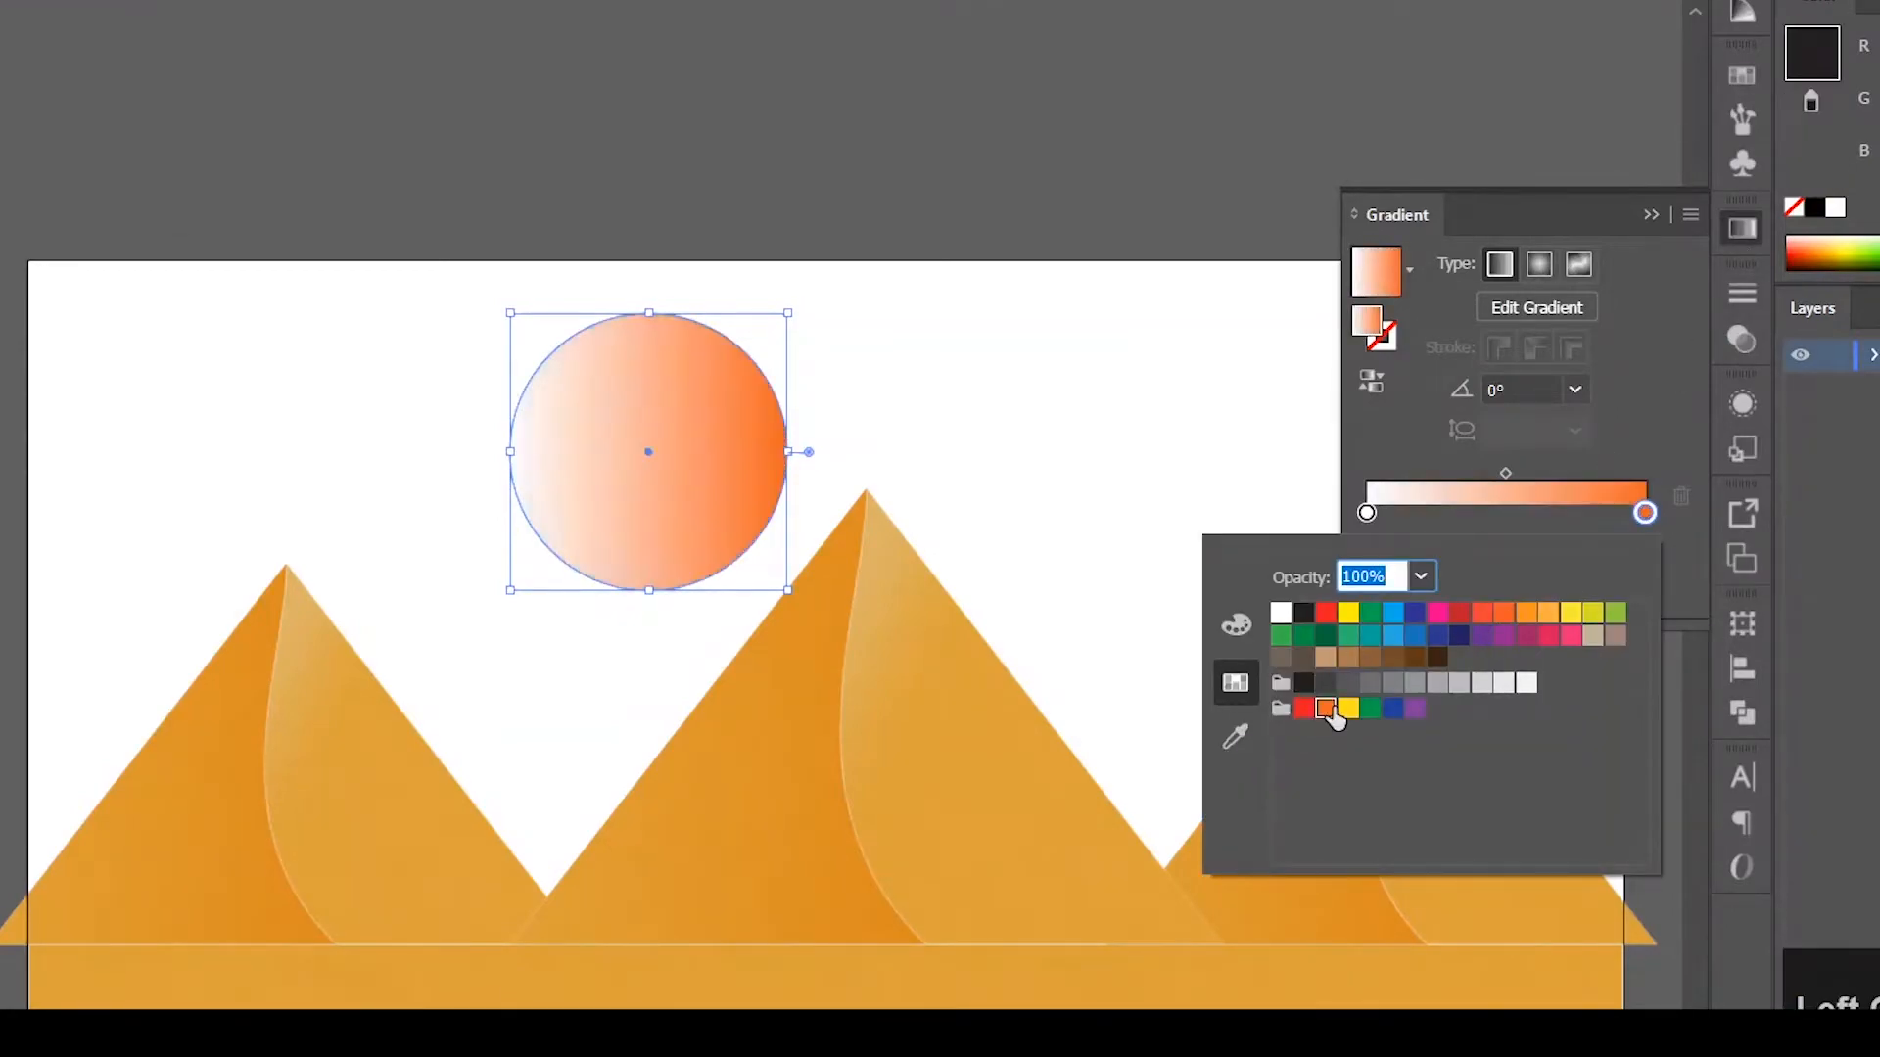
Set the white gradient stop's opacity to 0% and the circle's gradient angle to 120°.
{"action": "left_click", "coordinate": [1365, 514]}
{"action": "left_click", "coordinate": [1574, 556]}
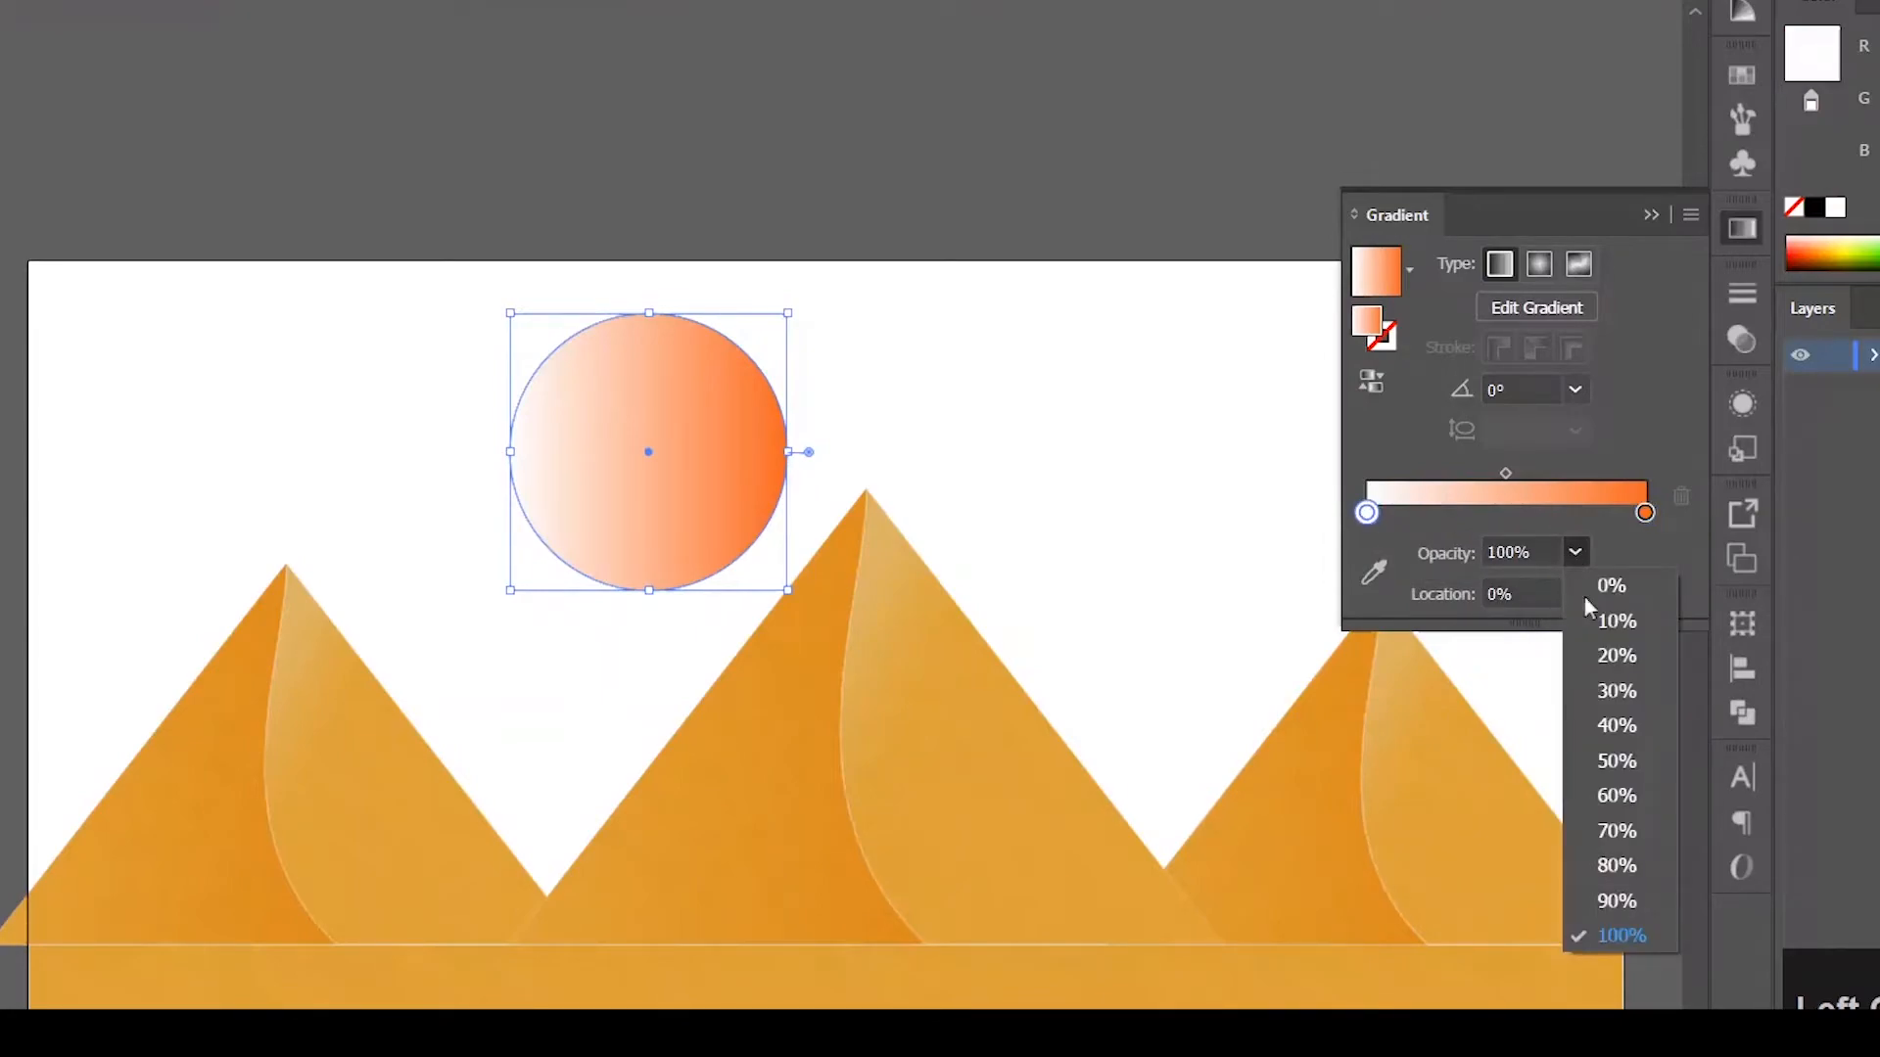
{"action": "left_click", "coordinate": [1586, 586]}
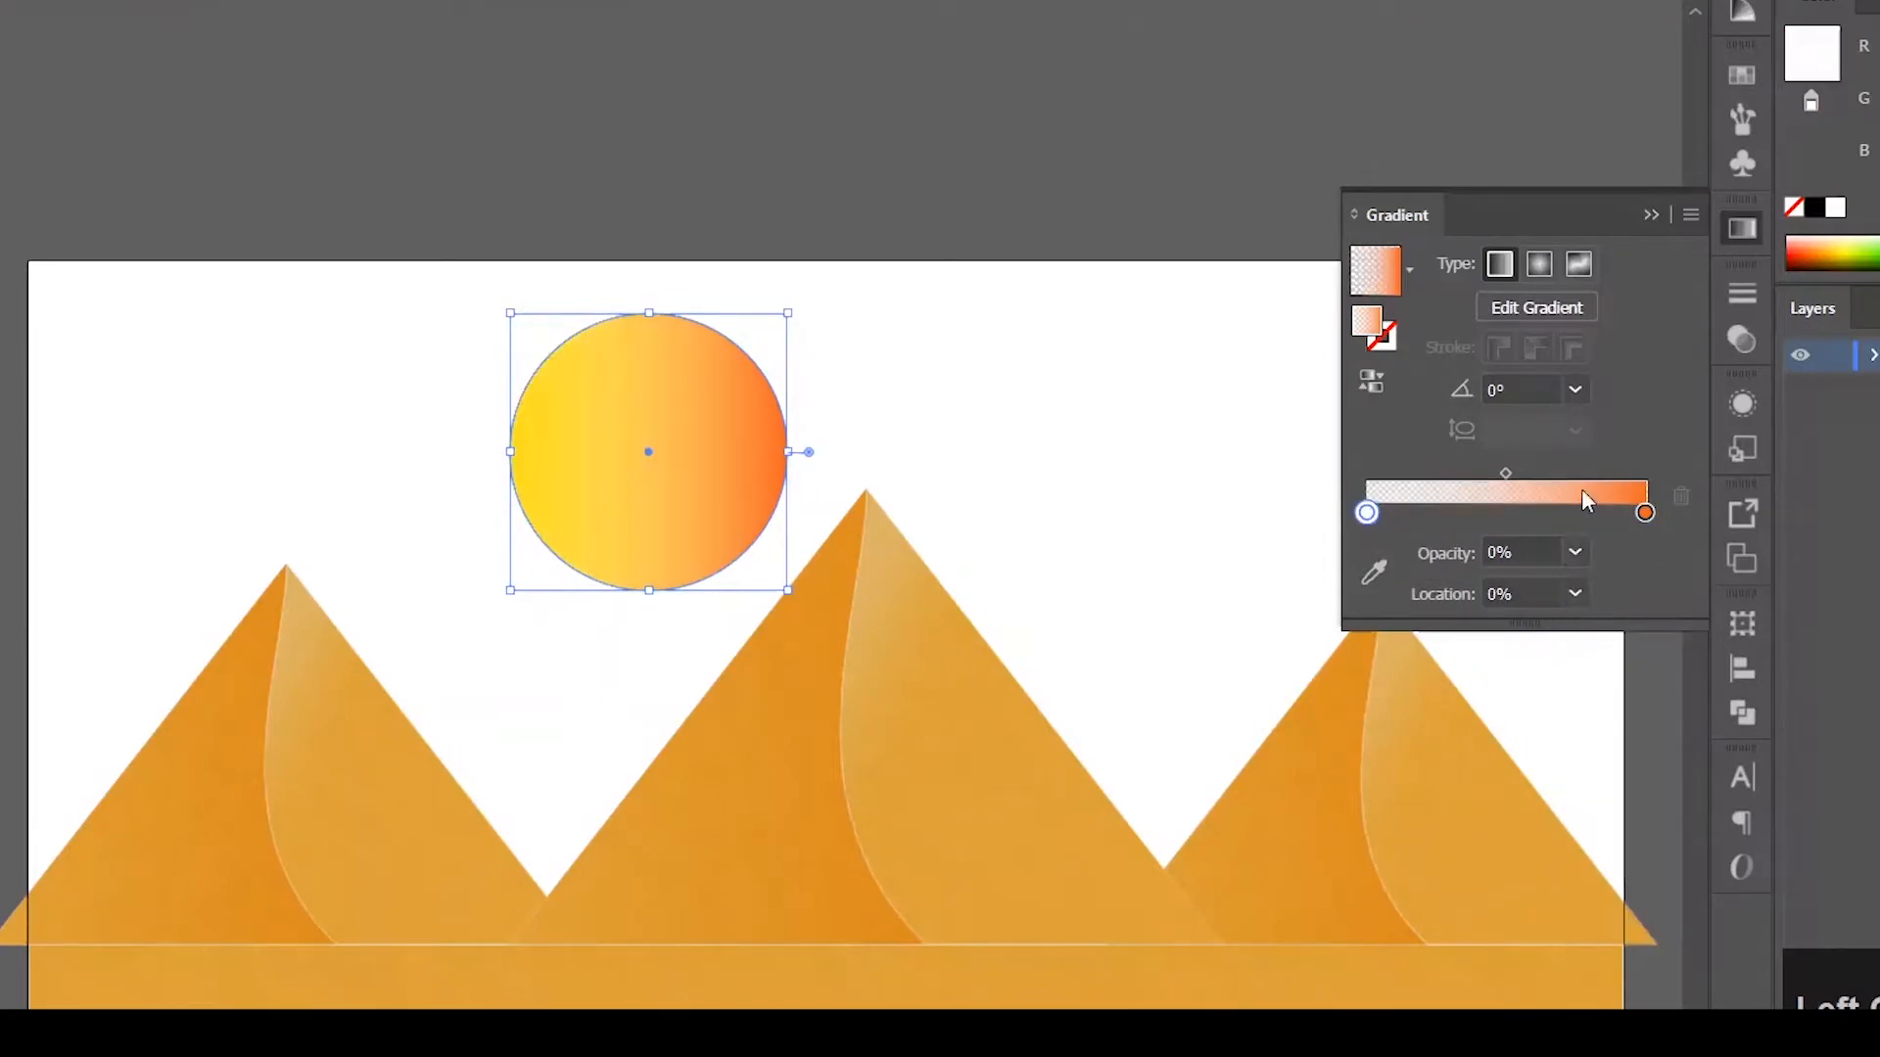
{"action": "left_click", "coordinate": [1574, 388]}
{"action": "left_click", "coordinate": [1609, 540]}
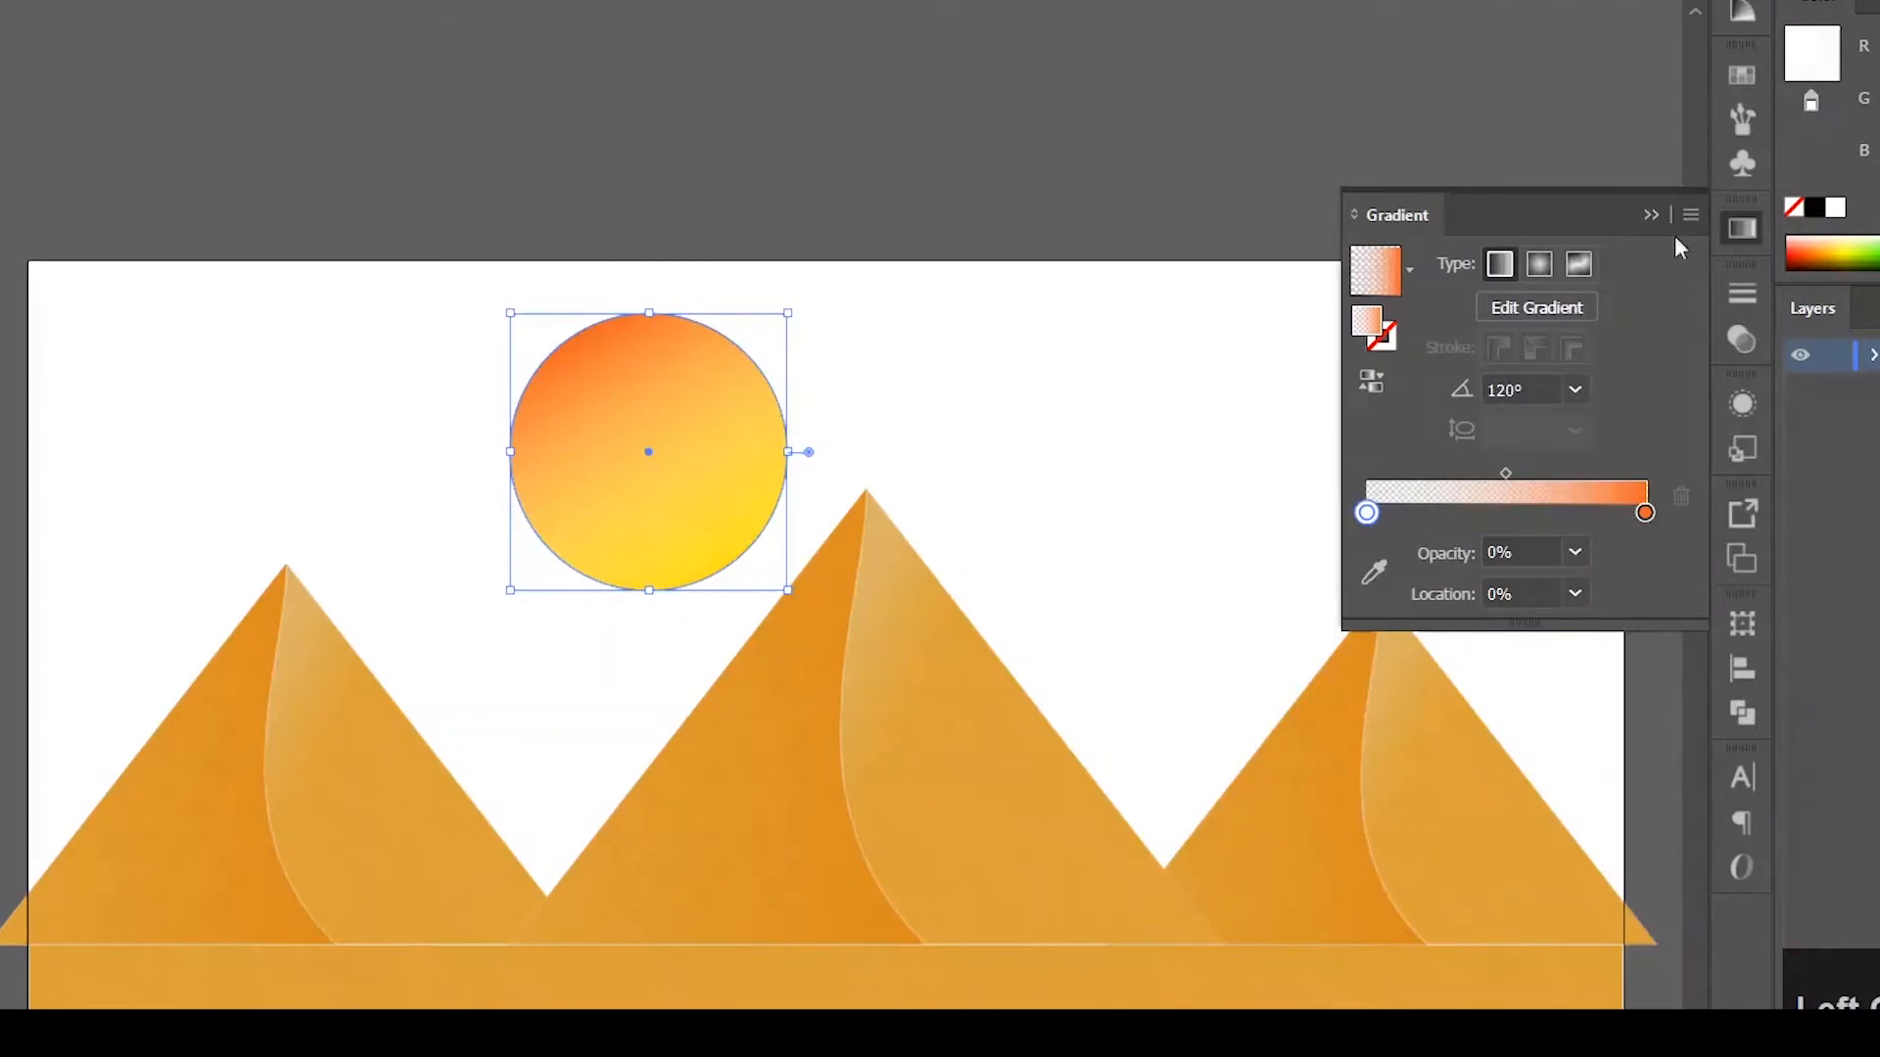
{"action": "left_click", "coordinate": [1748, 233]}
Apply the Grain effect to the circle's orange gradient fill.
{"action": "left_click", "coordinate": [216, 21]}
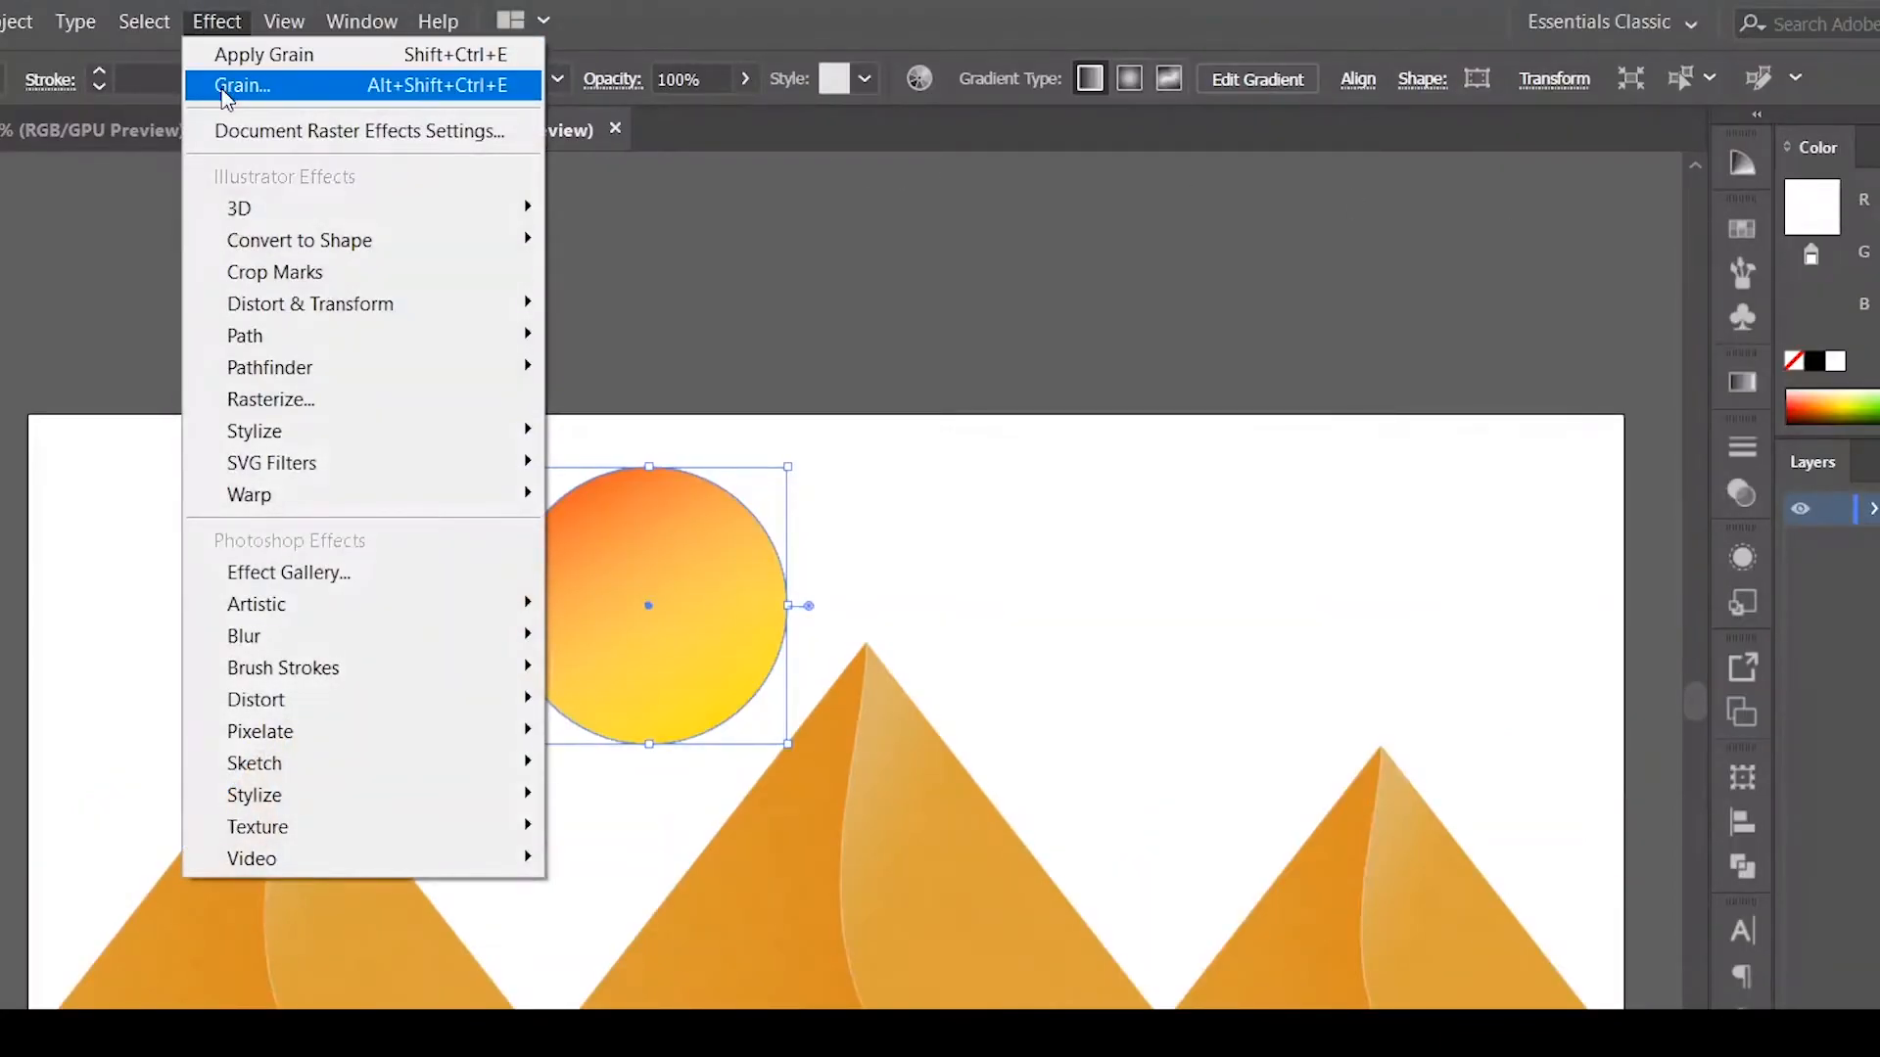
{"action": "left_click", "coordinate": [241, 86]}
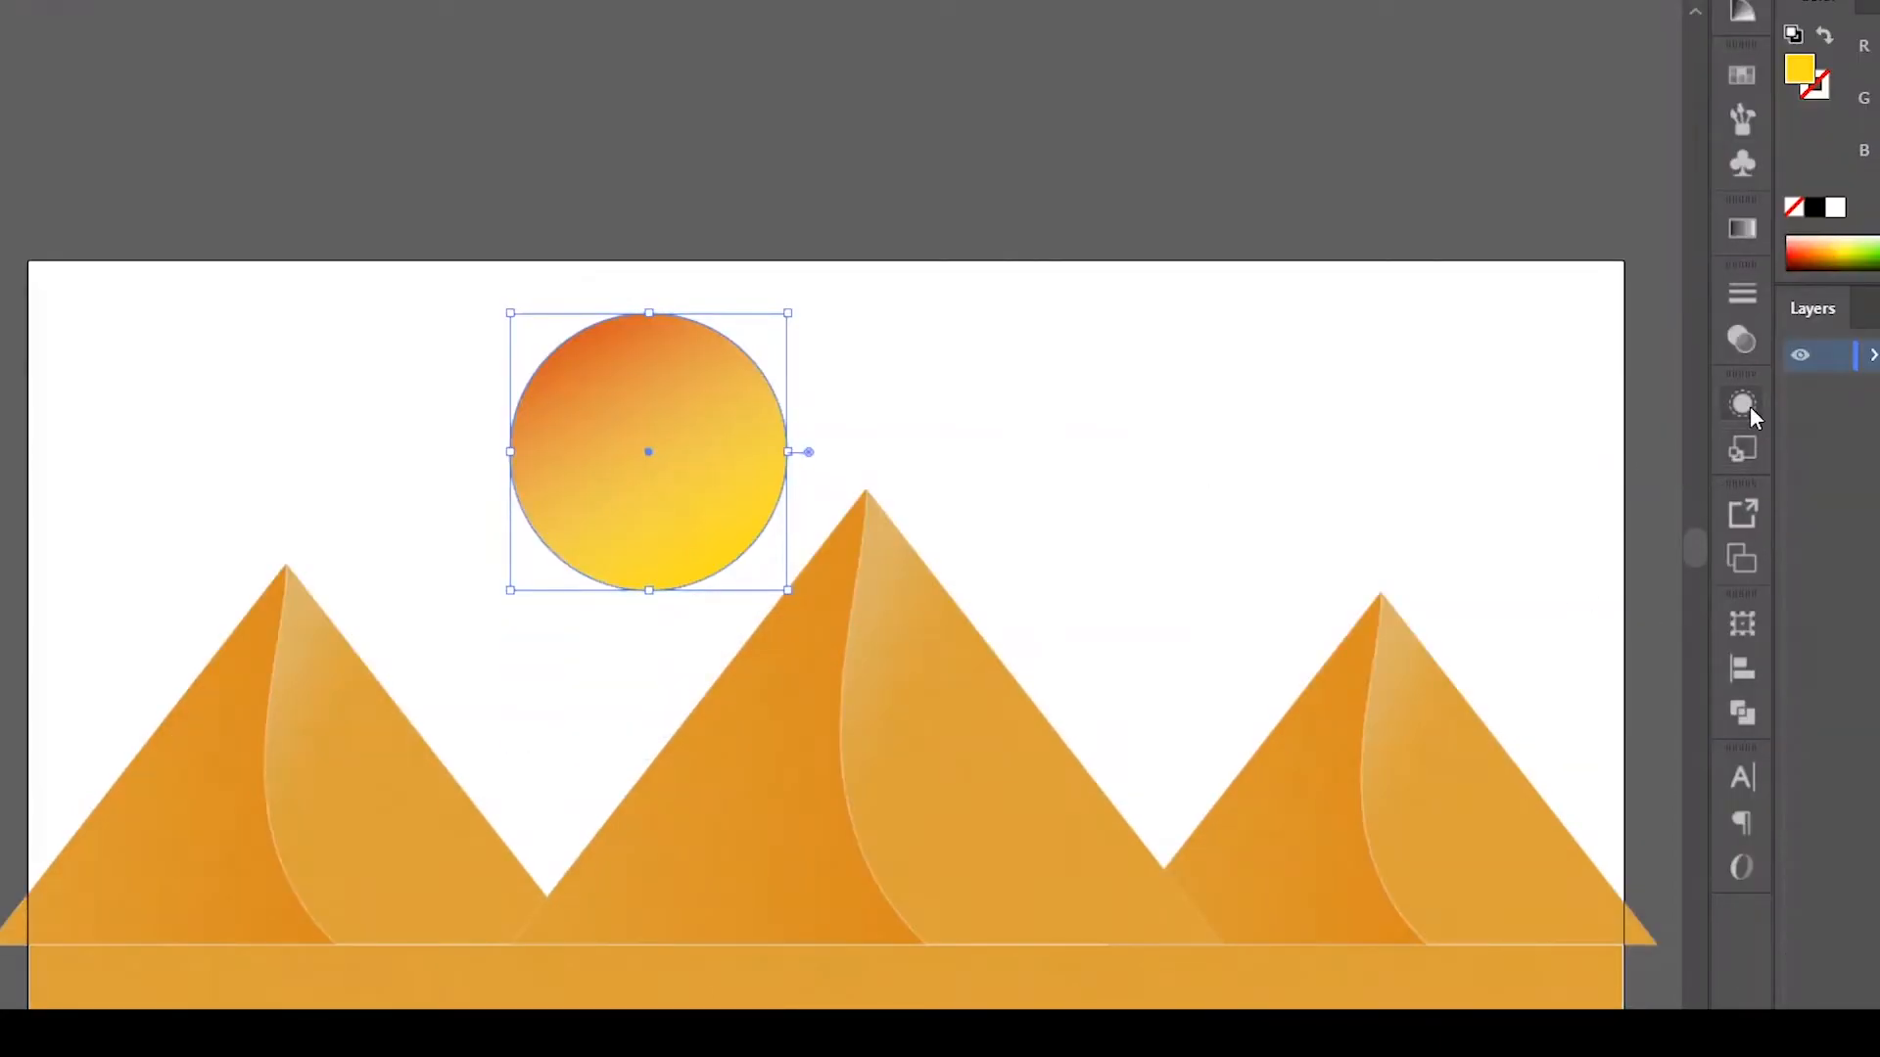
Apply the Grain effect to the circle's yellow fill as well and deselect the circle.
{"action": "left_click", "coordinate": [1743, 405]}
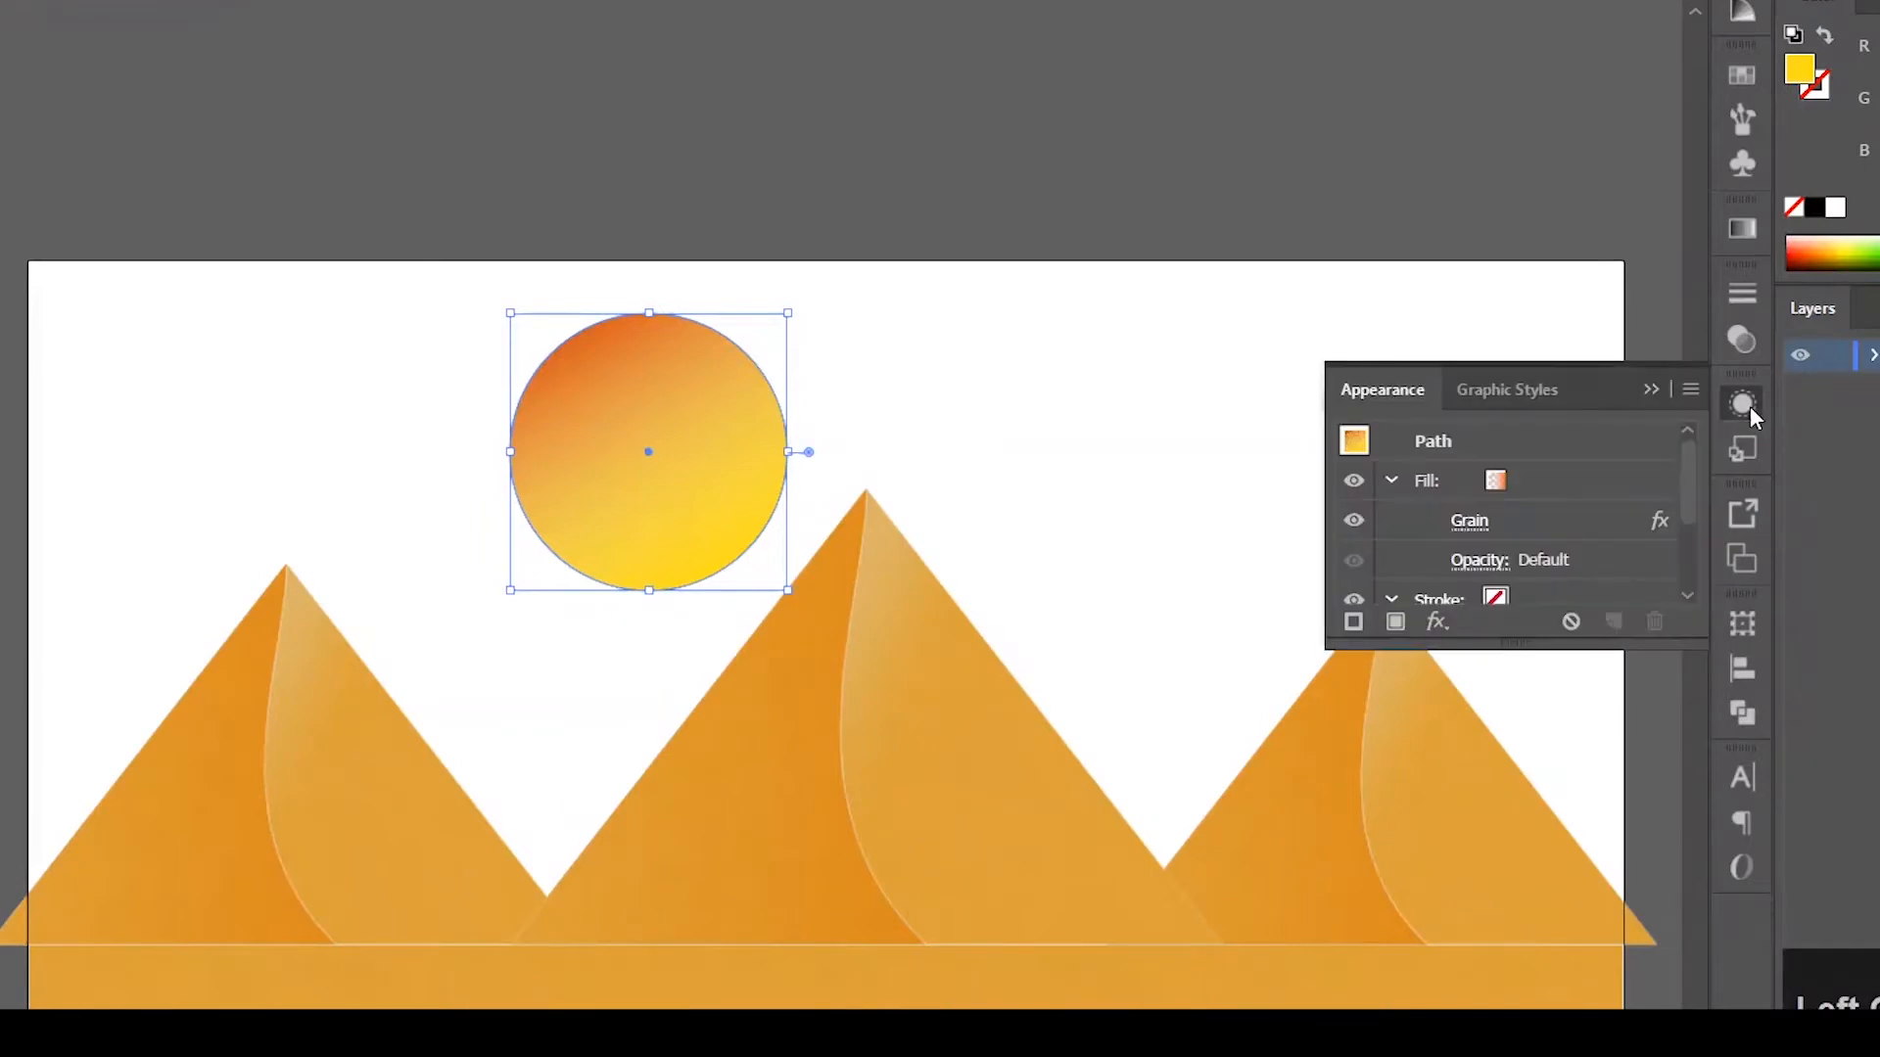
{"action": "scroll", "coordinate": [1487, 593], "scroll_direction": "down", "scroll_amount": 2}
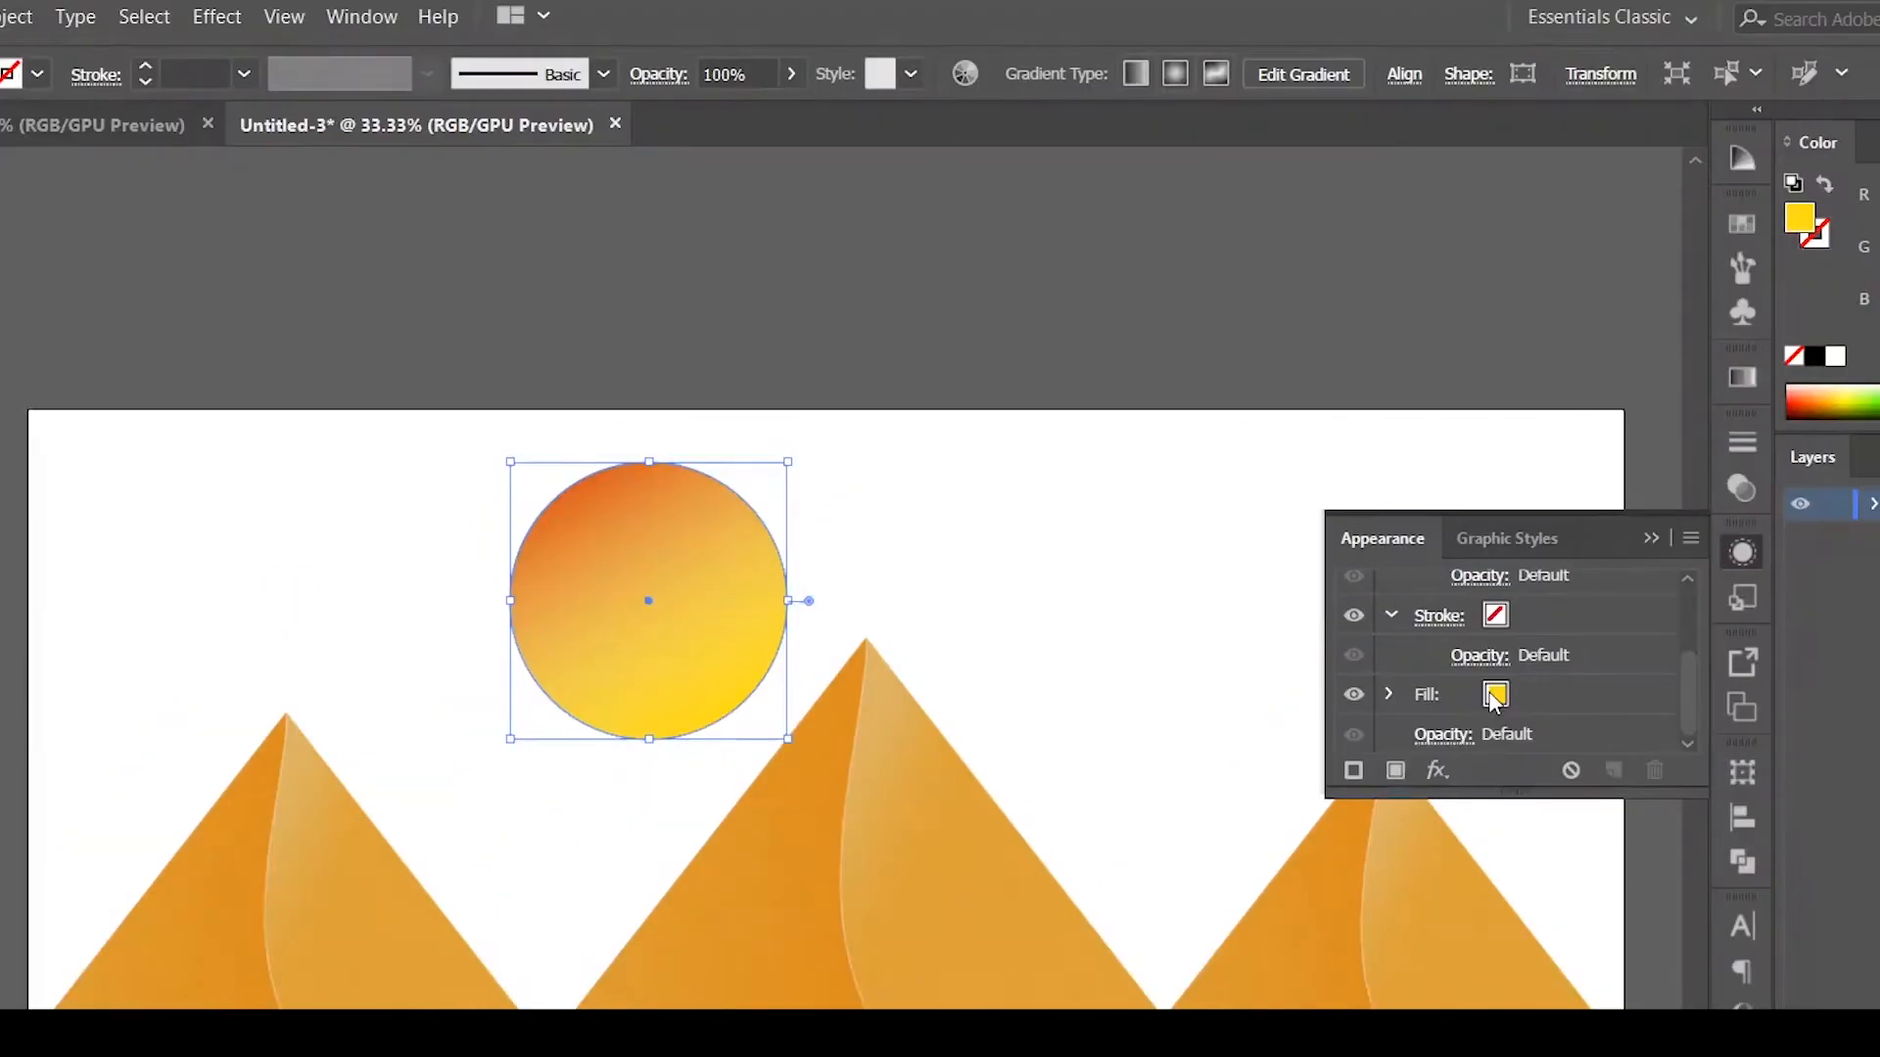
{"action": "left_click", "coordinate": [1483, 547]}
{"action": "left_click", "coordinate": [216, 17]}
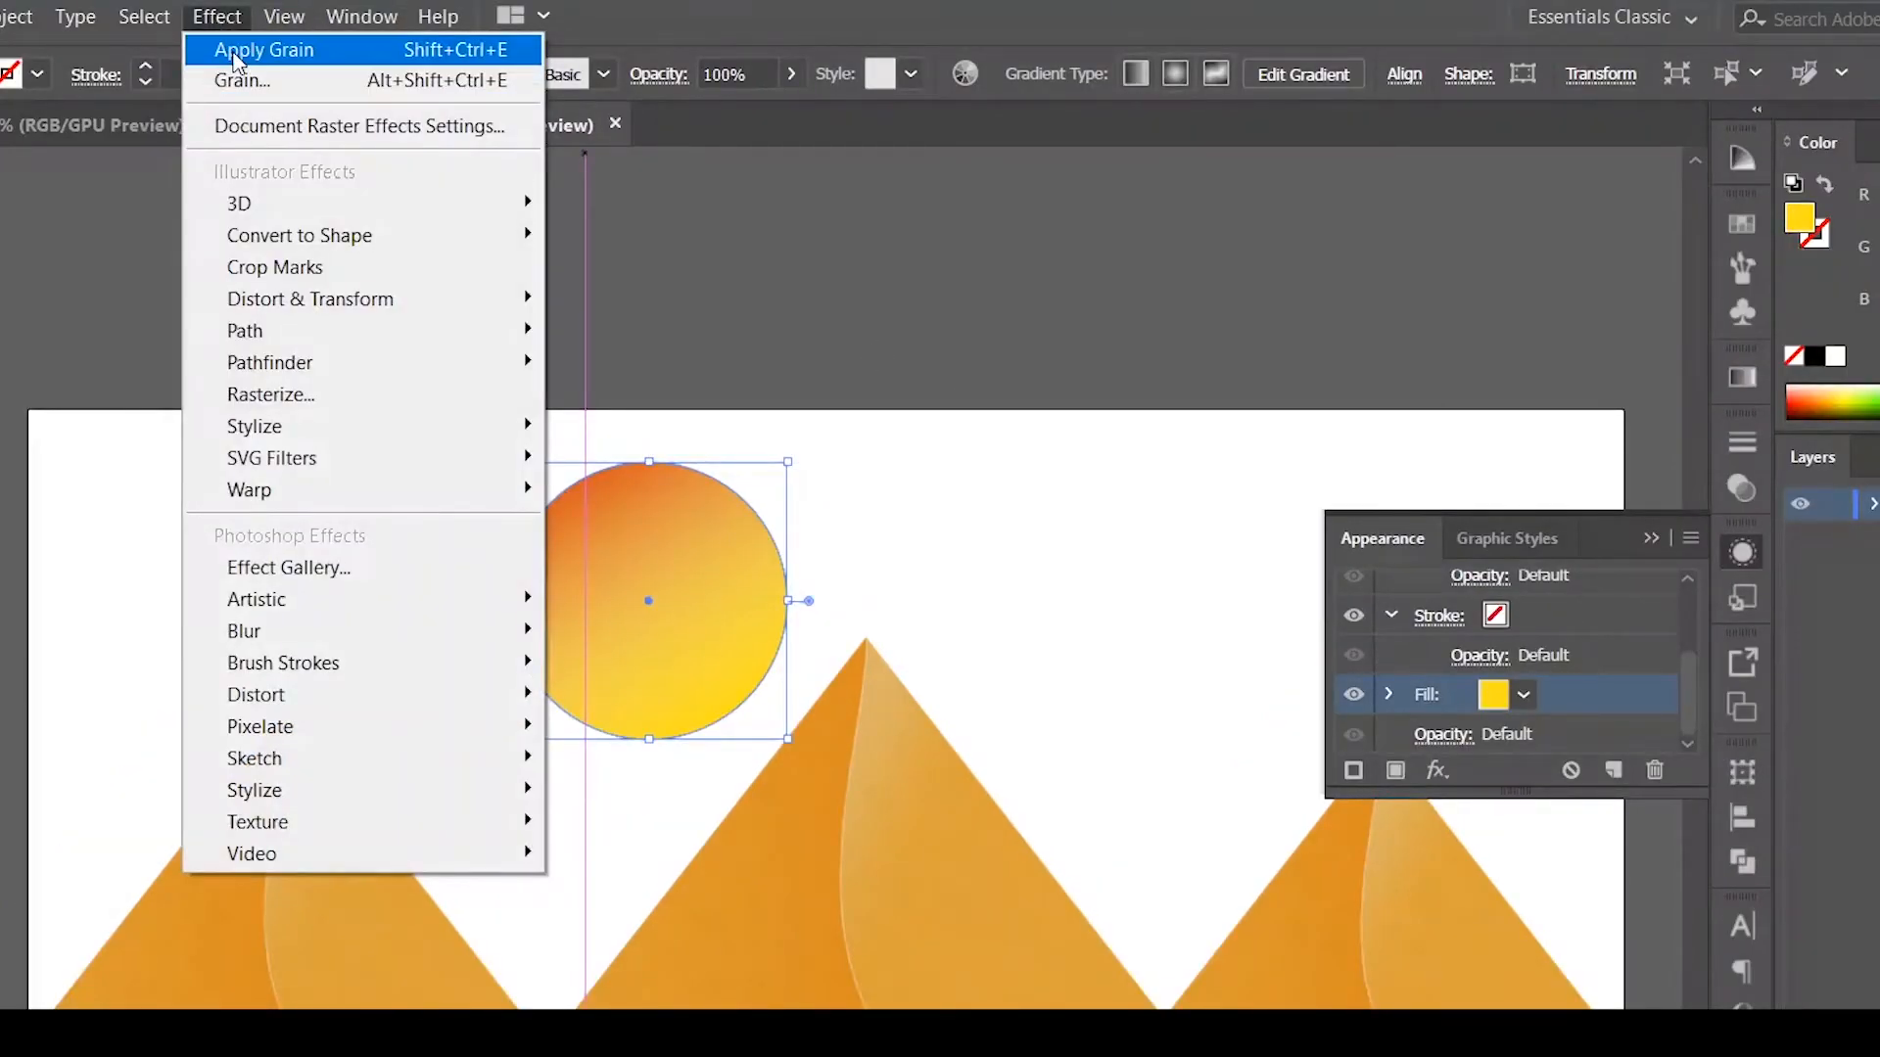
{"action": "left_click", "coordinate": [237, 59]}
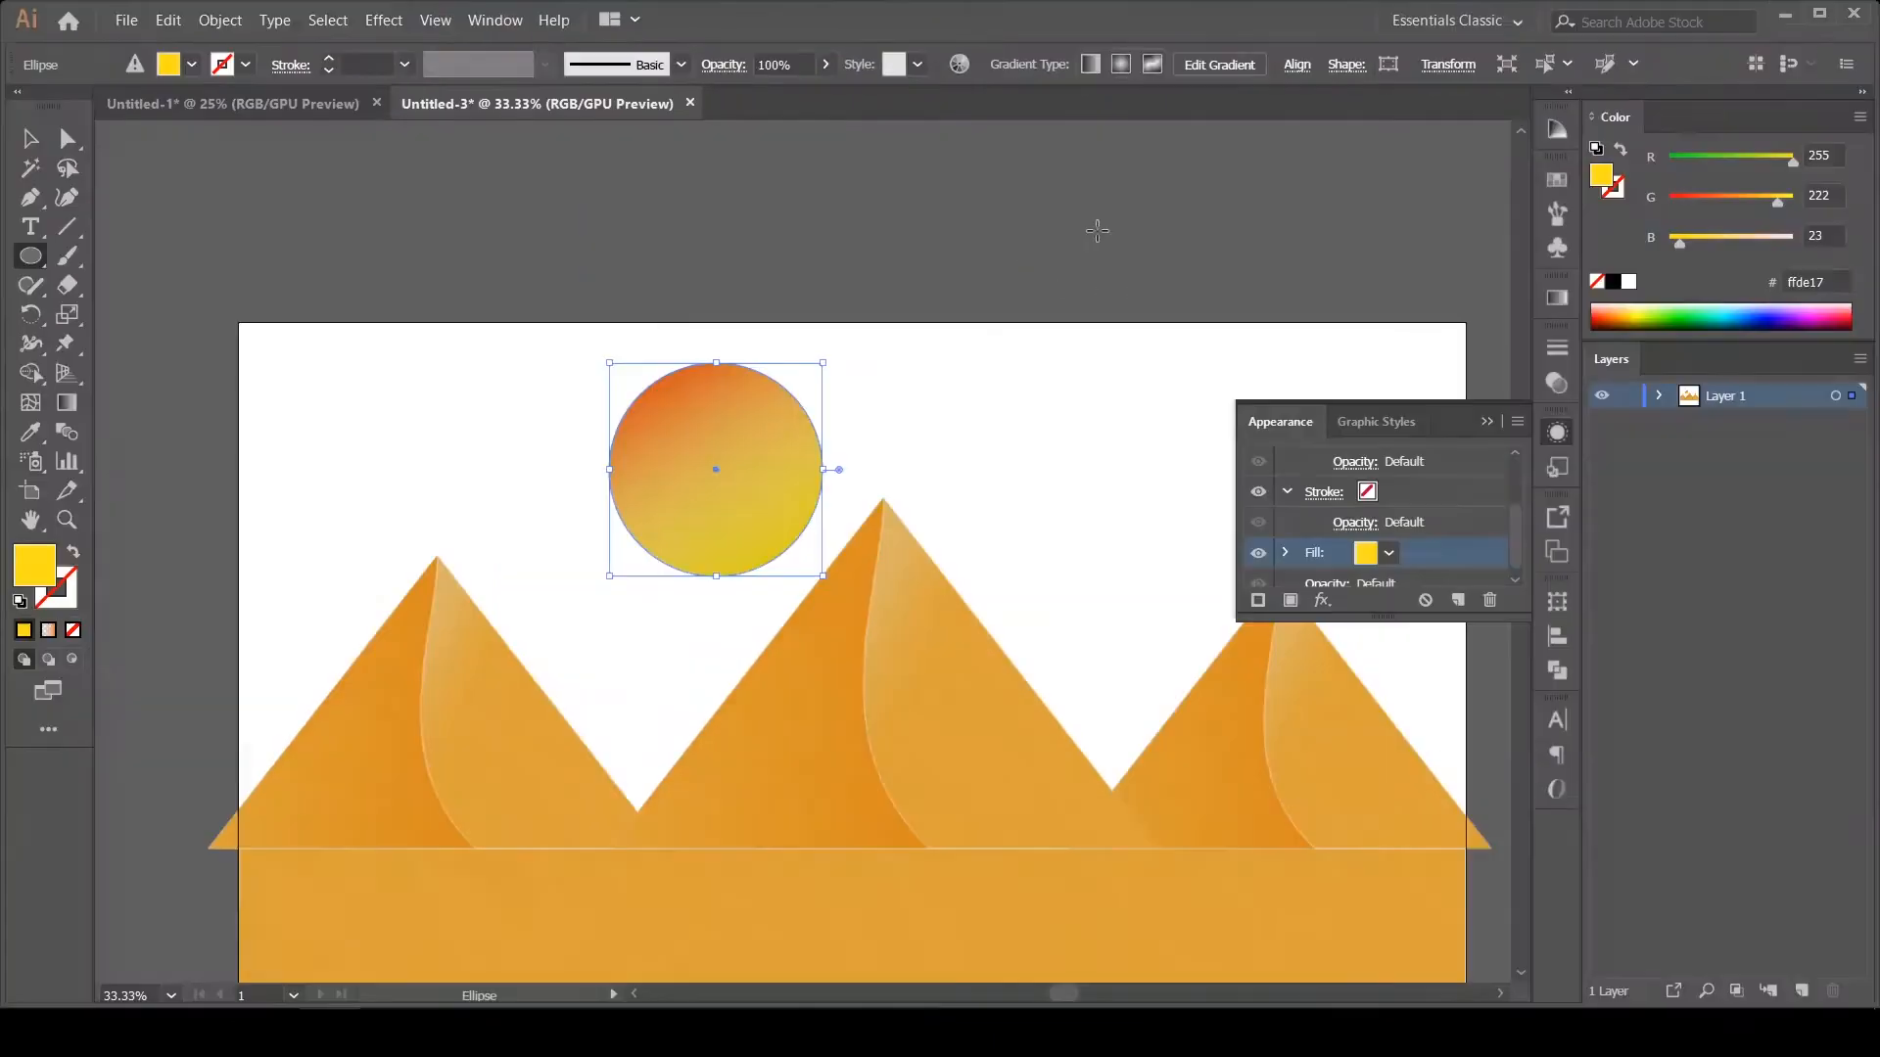
{"action": "key", "text": "v"}
{"action": "left_click", "coordinate": [1096, 227]}
{"action": "scroll", "coordinate": [1095, 227], "scroll_direction": "down", "scroll_amount": 1}
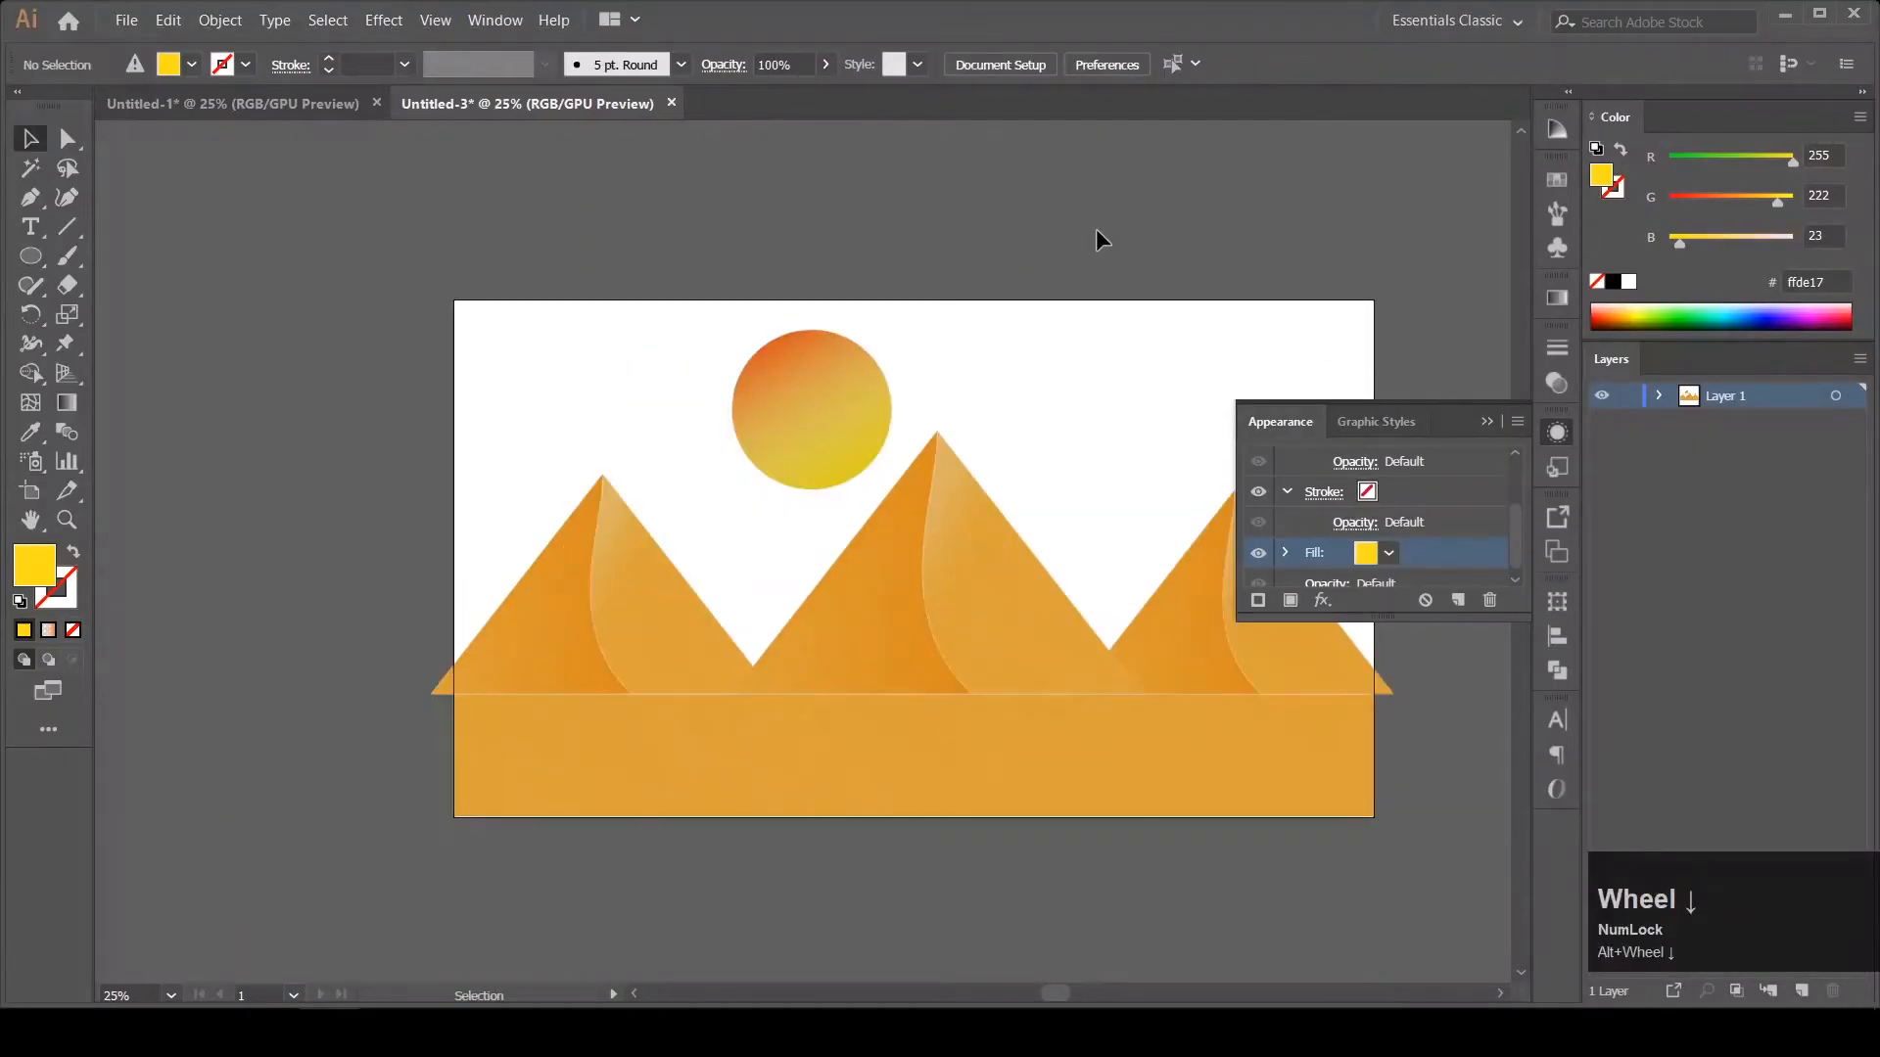
{"action": "left_click", "coordinate": [1551, 435]}
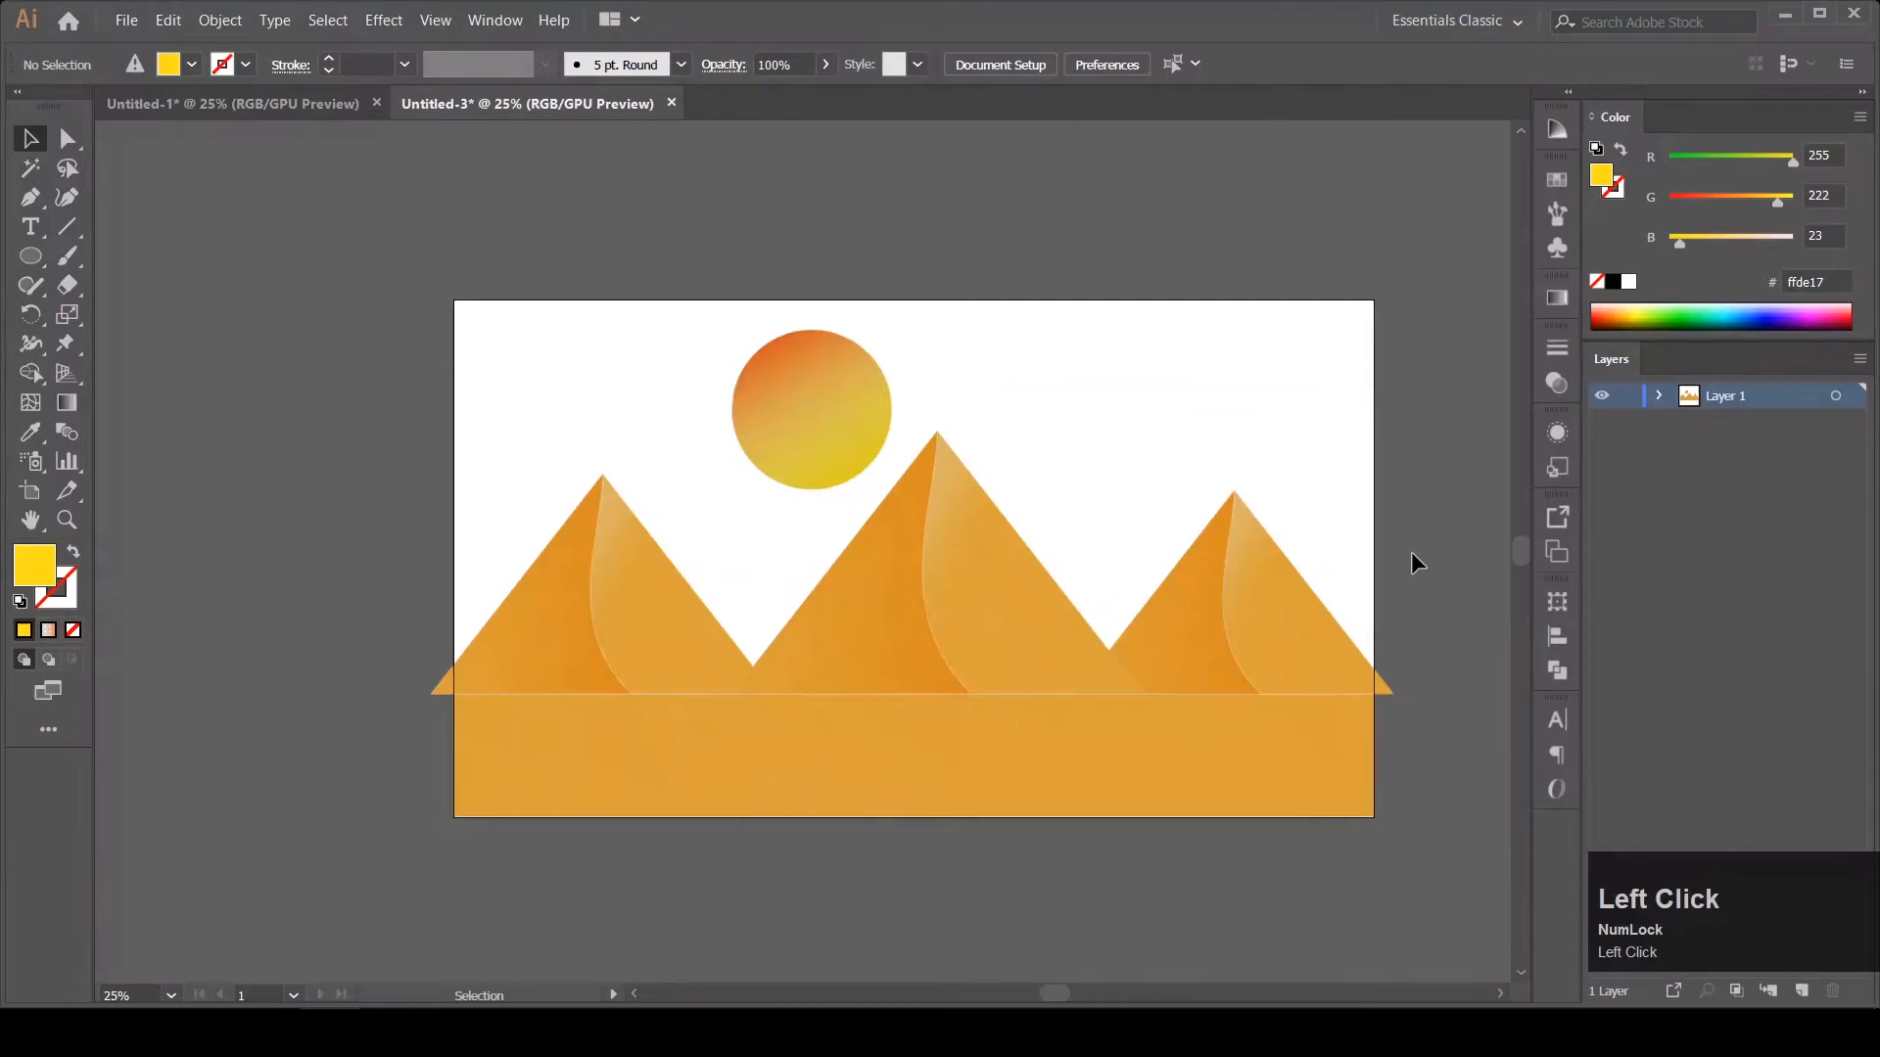
Draw a sky rectangle covering the artboard above the sandy ground and send it behind the pyramids and sun.
{"action": "key", "text": "m"}
{"action": "left_click_drag", "start_coordinate": [1377, 690], "coordinate": [453, 298]}
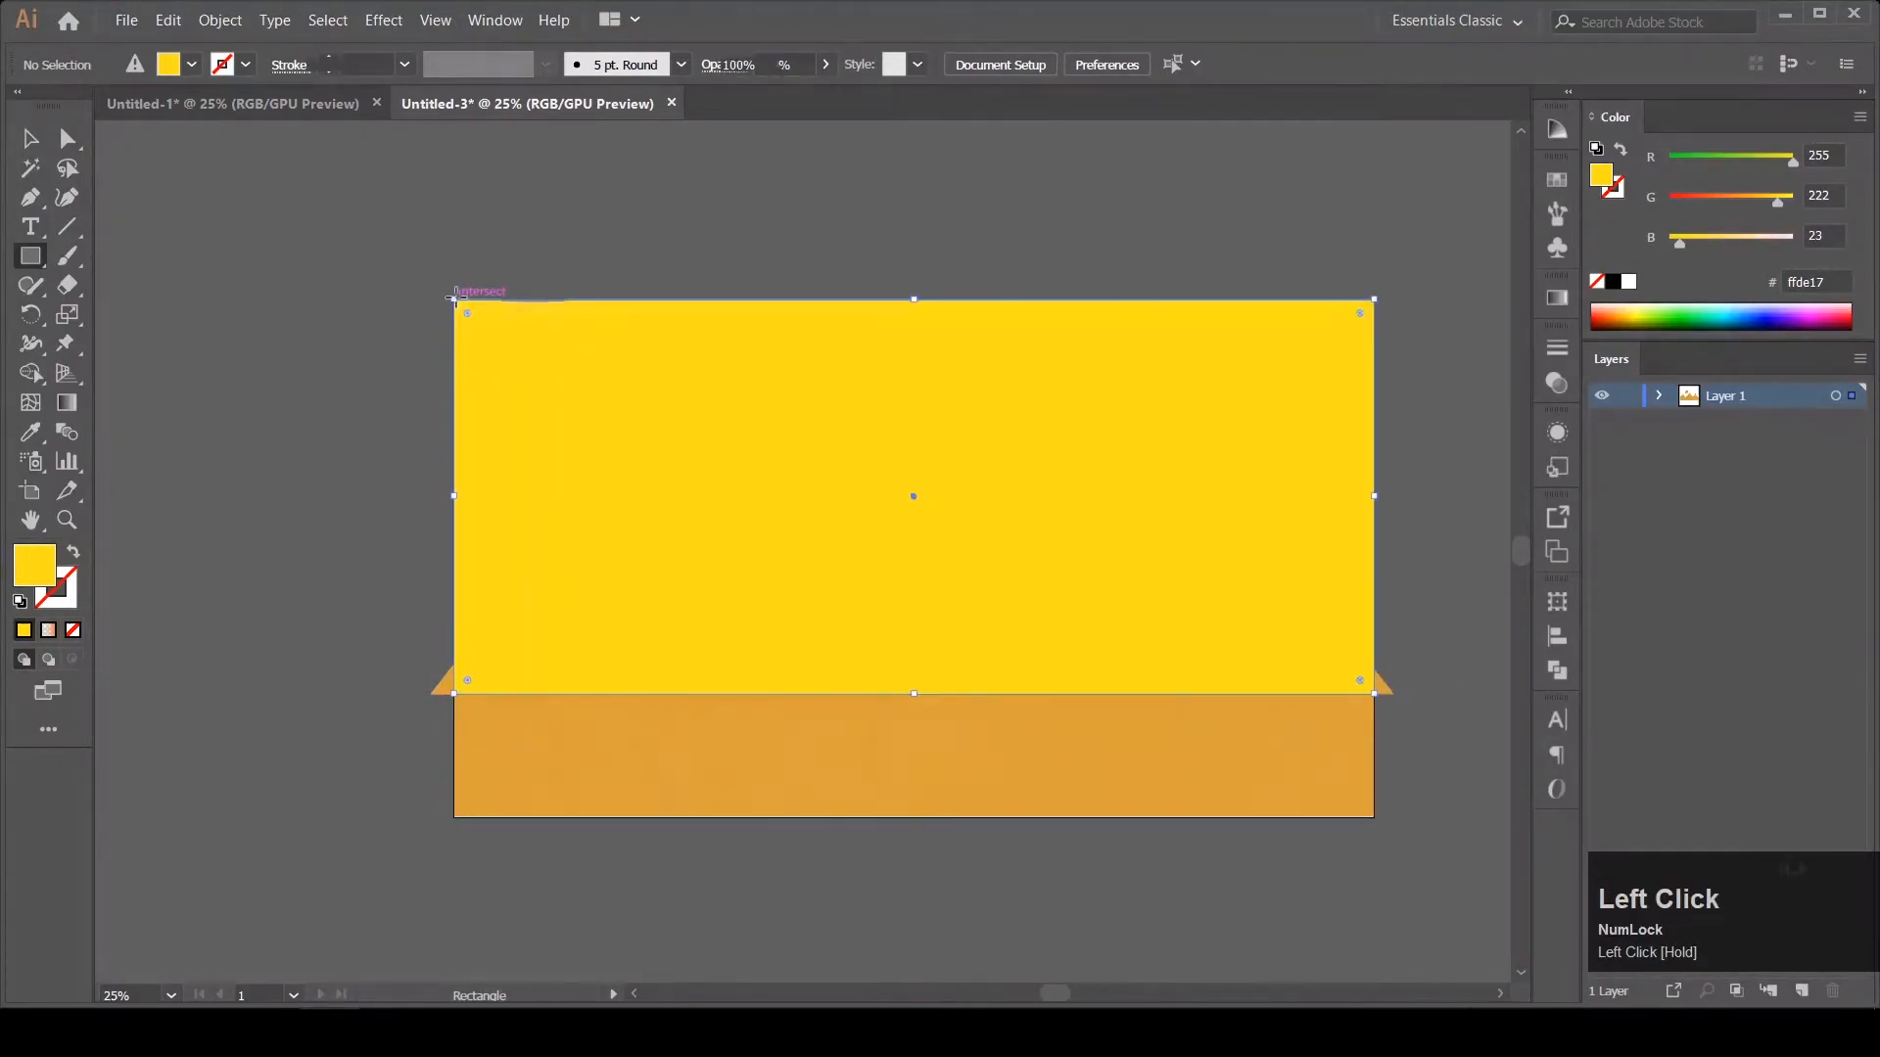
{"action": "key", "text": "v"}
{"action": "right_click", "coordinate": [820, 486]}
{"action": "mouse_move", "coordinate": [881, 660]}
{"action": "left_click", "coordinate": [1087, 726]}
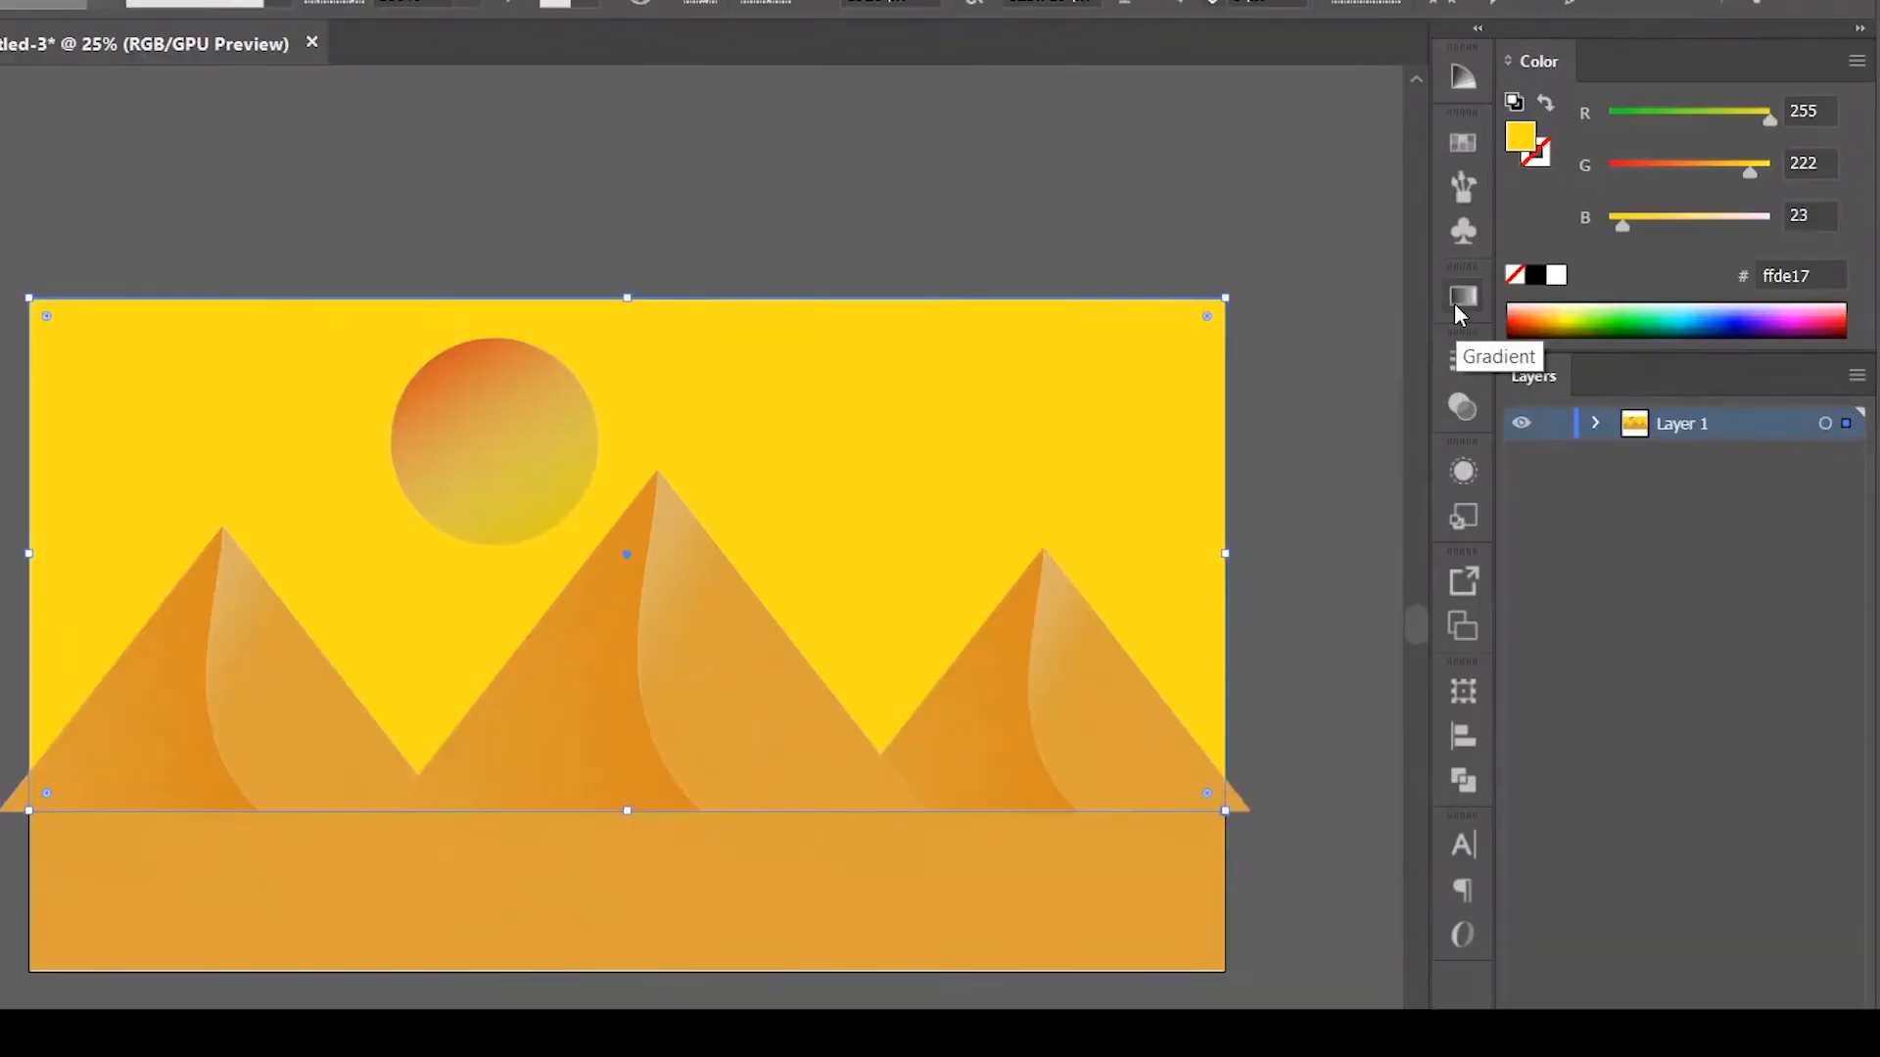
Fill the sky rectangle with the white-to-black linear gradient and recolour its black stop blue #27aae1.
{"action": "left_click", "coordinate": [1554, 300]}
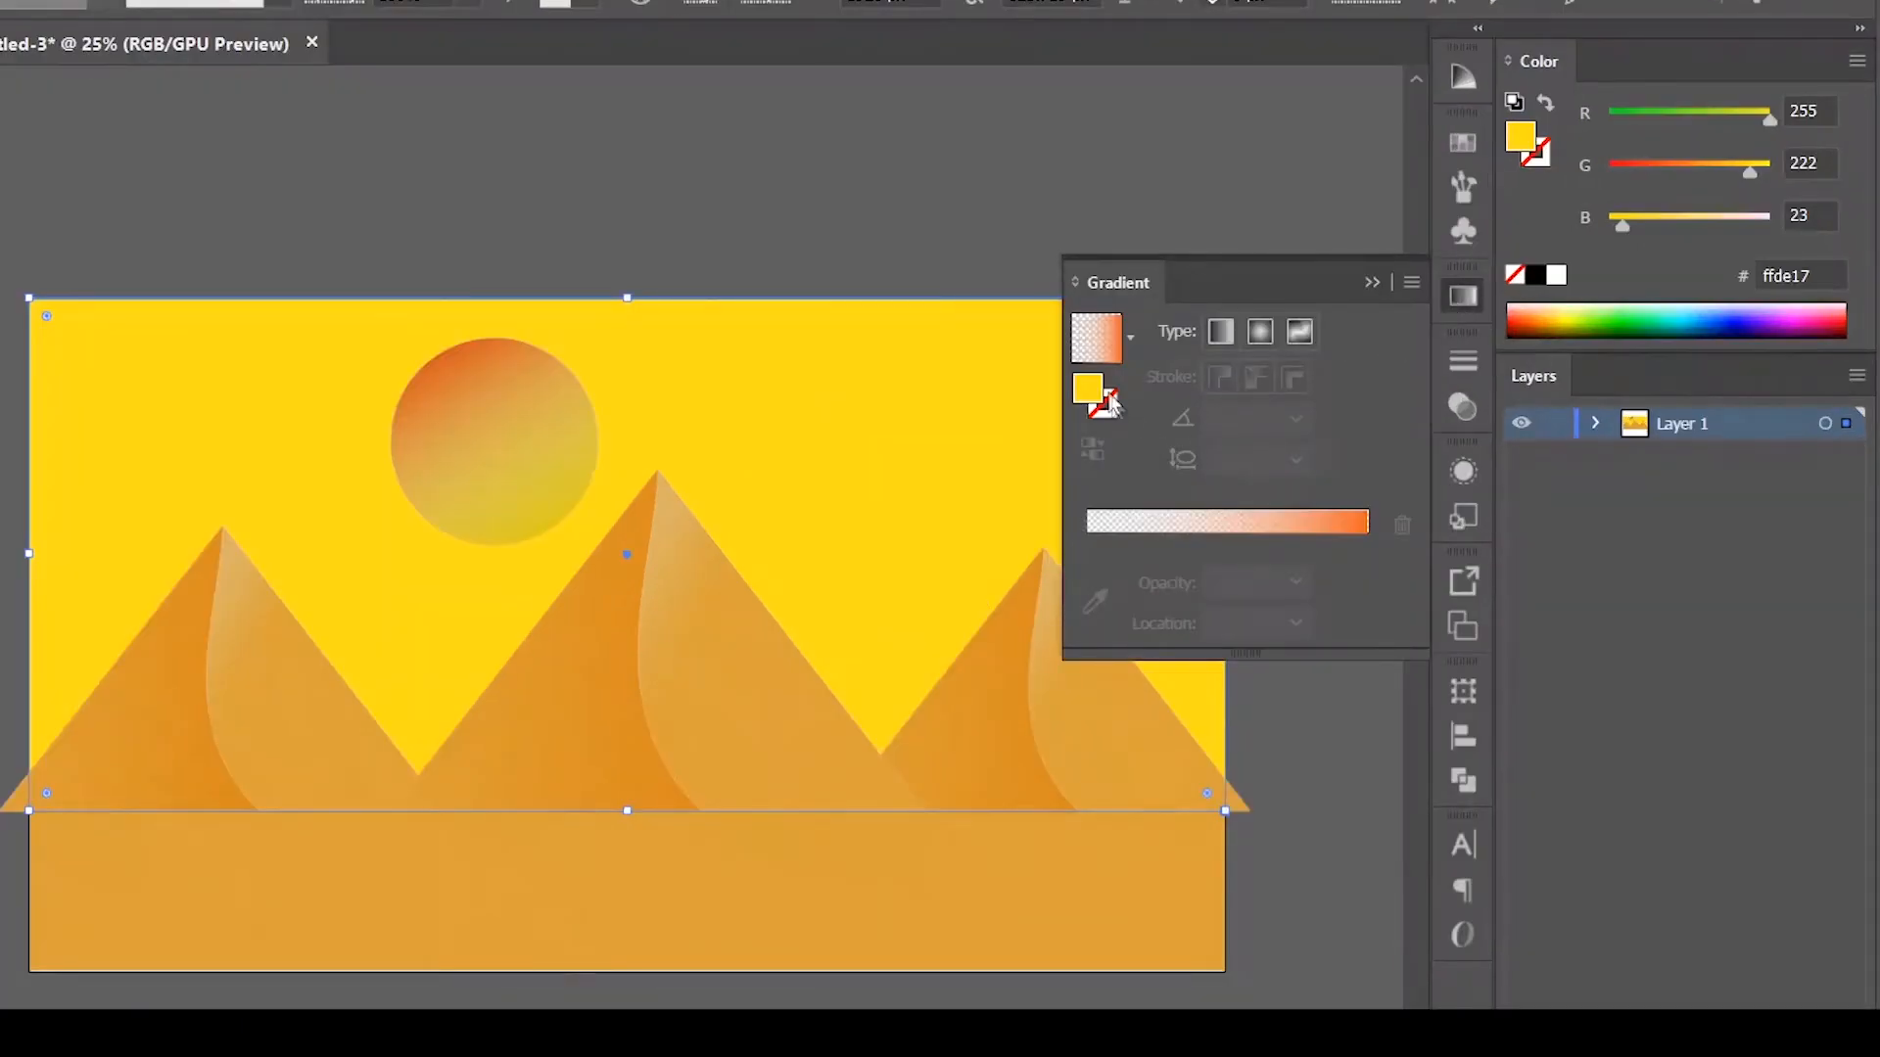
{"action": "left_click", "coordinate": [1129, 345]}
{"action": "left_click", "coordinate": [991, 403]}
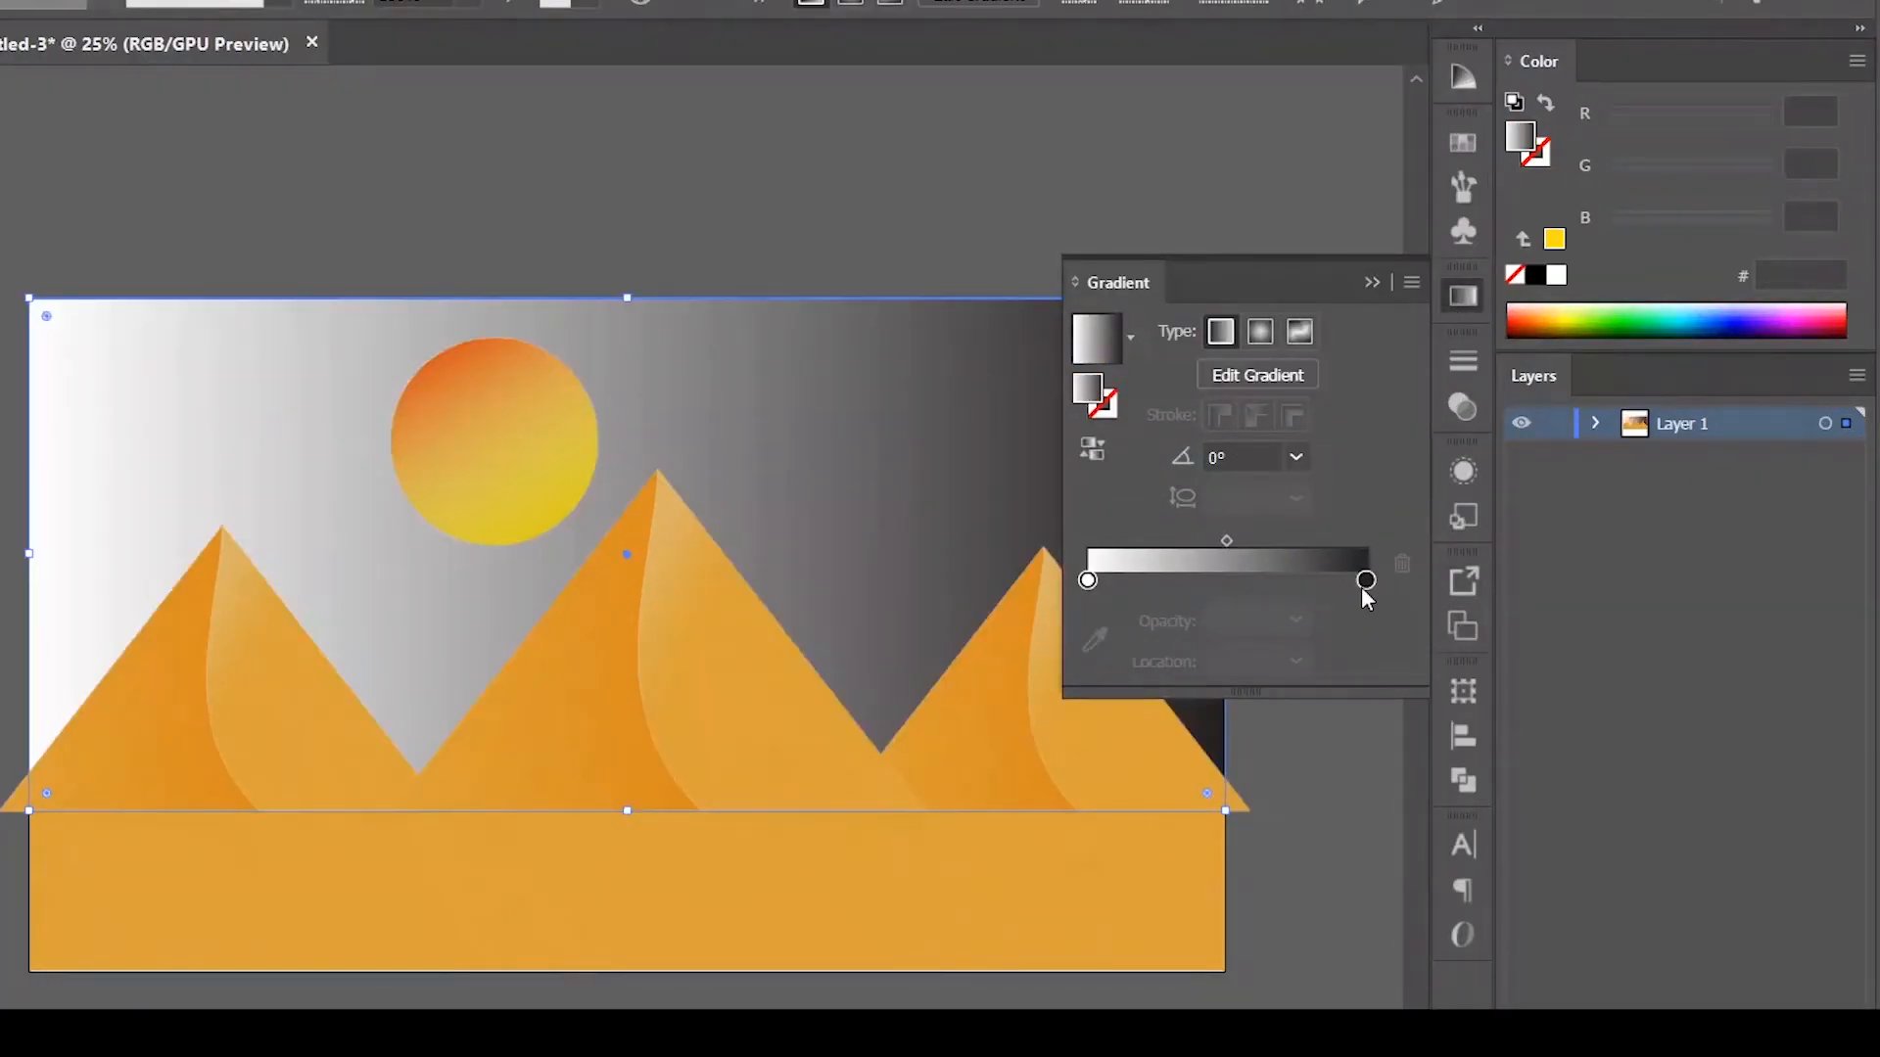
{"action": "left_click", "coordinate": [1366, 582]}
{"action": "double_click", "coordinate": [1366, 582]}
{"action": "left_click", "coordinate": [1114, 703]}
{"action": "left_click", "coordinate": [1258, 376]}
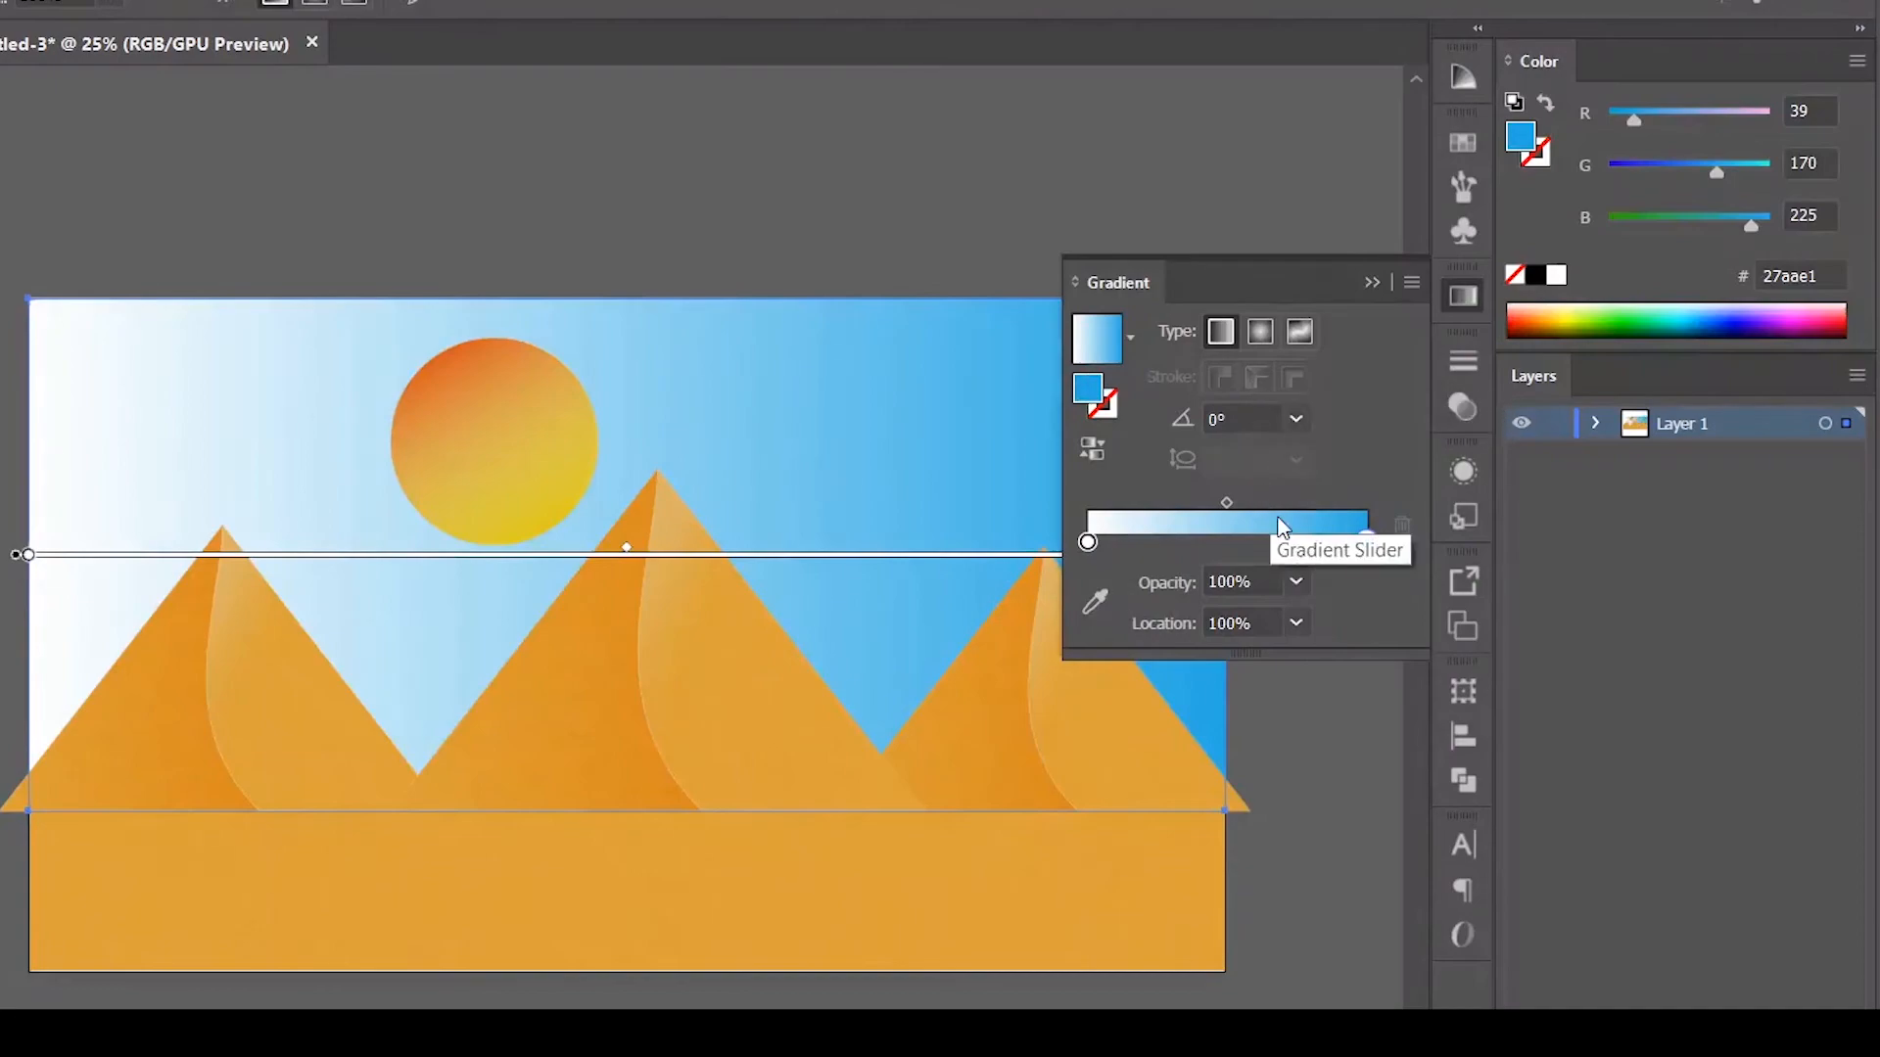
Set the sky gradient's angle to 90° and lighten its blue stop to #53c6e1.
{"action": "left_click", "coordinate": [1295, 419]}
{"action": "left_click", "coordinate": [1326, 583]}
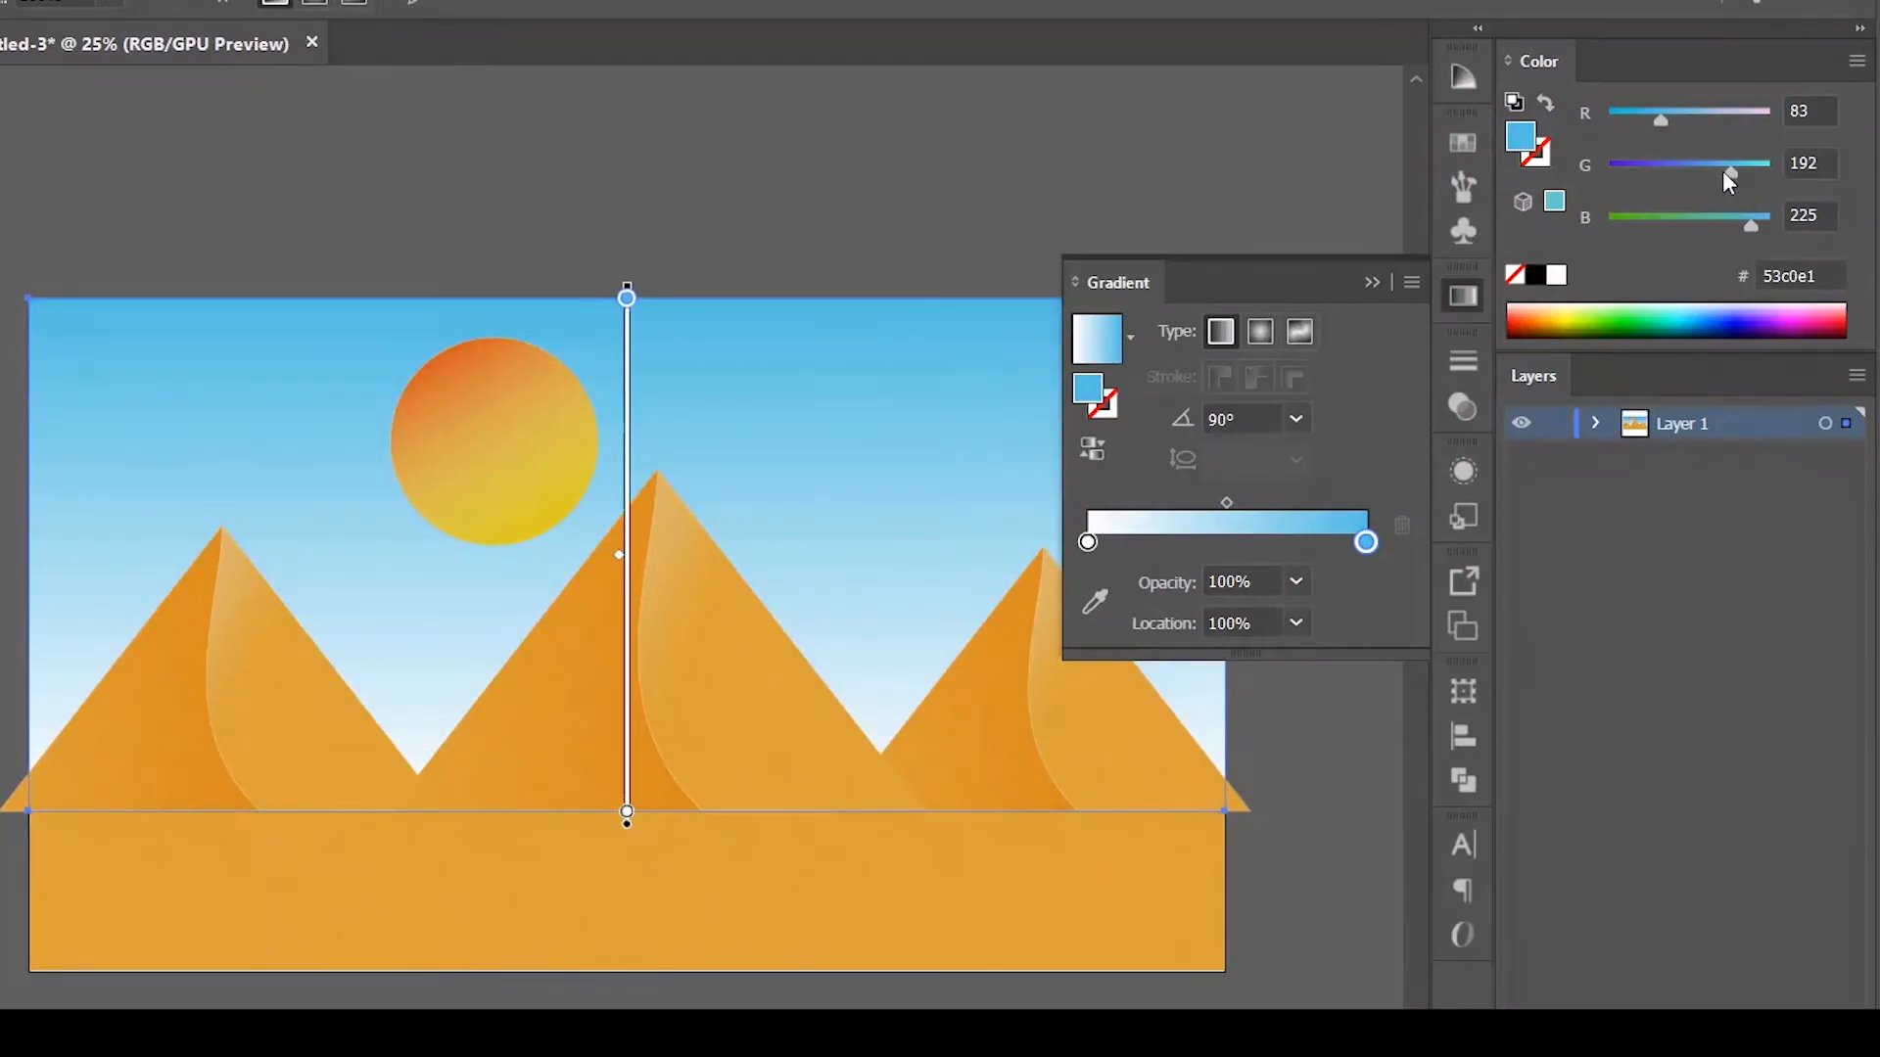
{"action": "left_click_drag", "start_coordinate": [1723, 171], "coordinate": [1730, 172]}
Apply the Grain effect to the sky rectangle's gradient fill.
{"action": "left_click", "coordinate": [1372, 282]}
{"action": "left_click", "coordinate": [216, 22]}
{"action": "left_click", "coordinate": [660, 312]}
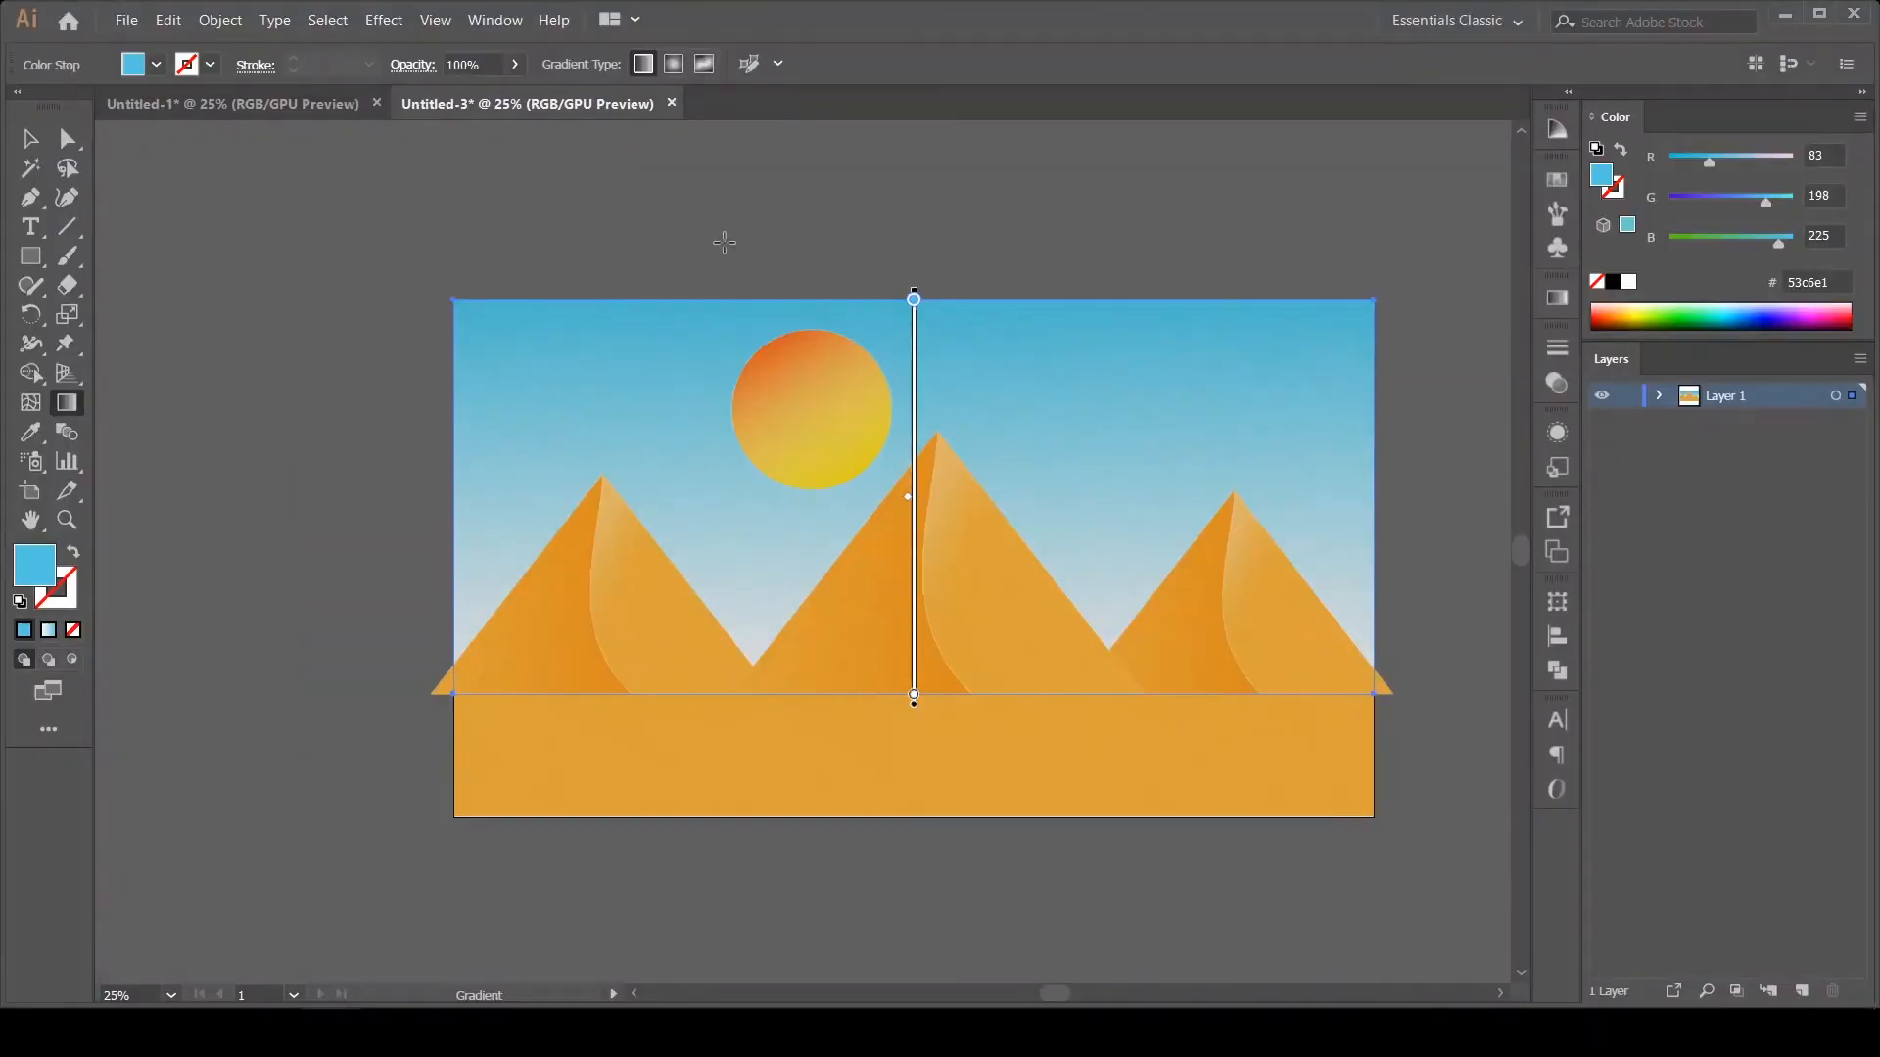
Draw a rectangle matching the whole artboard and use it as a clipping mask for all the artwork.
{"action": "key", "text": "m"}
{"action": "left_click_drag", "start_coordinate": [453, 299], "coordinate": [1374, 817]}
{"action": "key", "text": "ctrl+a"}
{"action": "right_click", "coordinate": [808, 434]}
{"action": "left_click", "coordinate": [882, 640]}
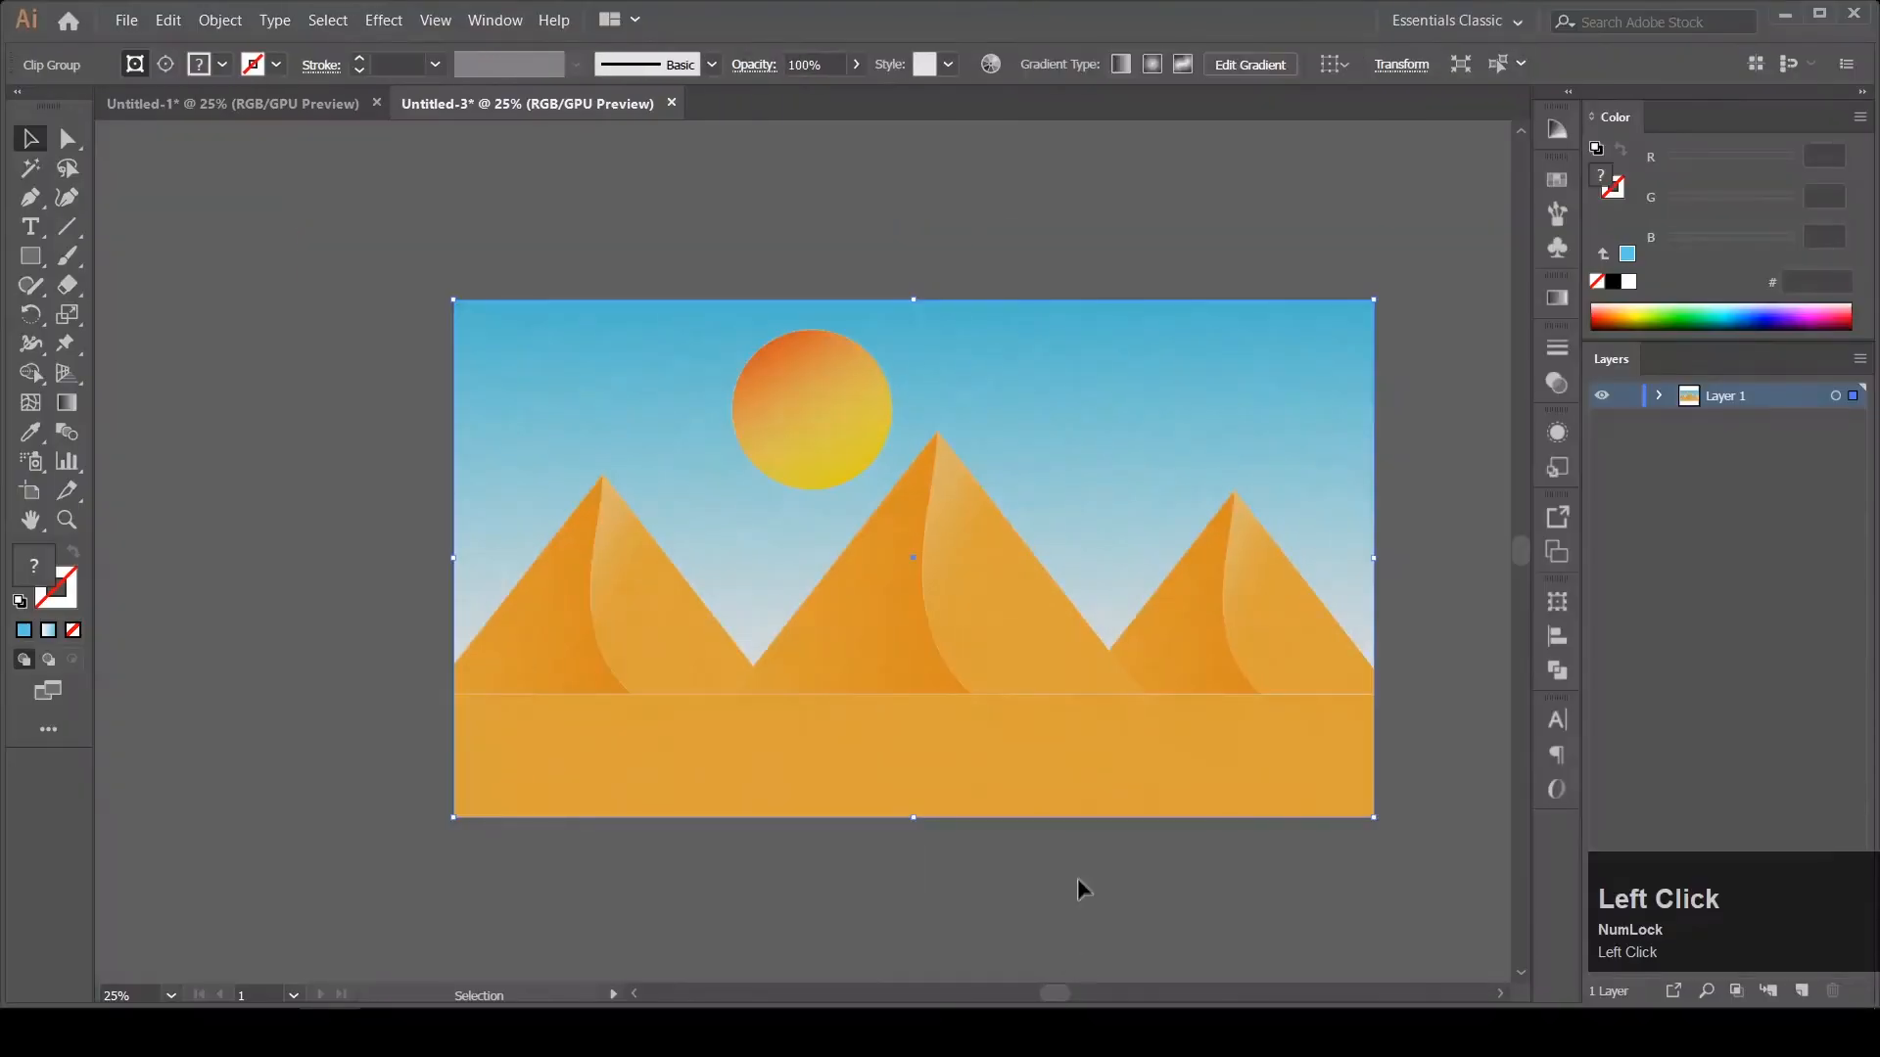
{"action": "left_click", "coordinate": [1077, 879]}
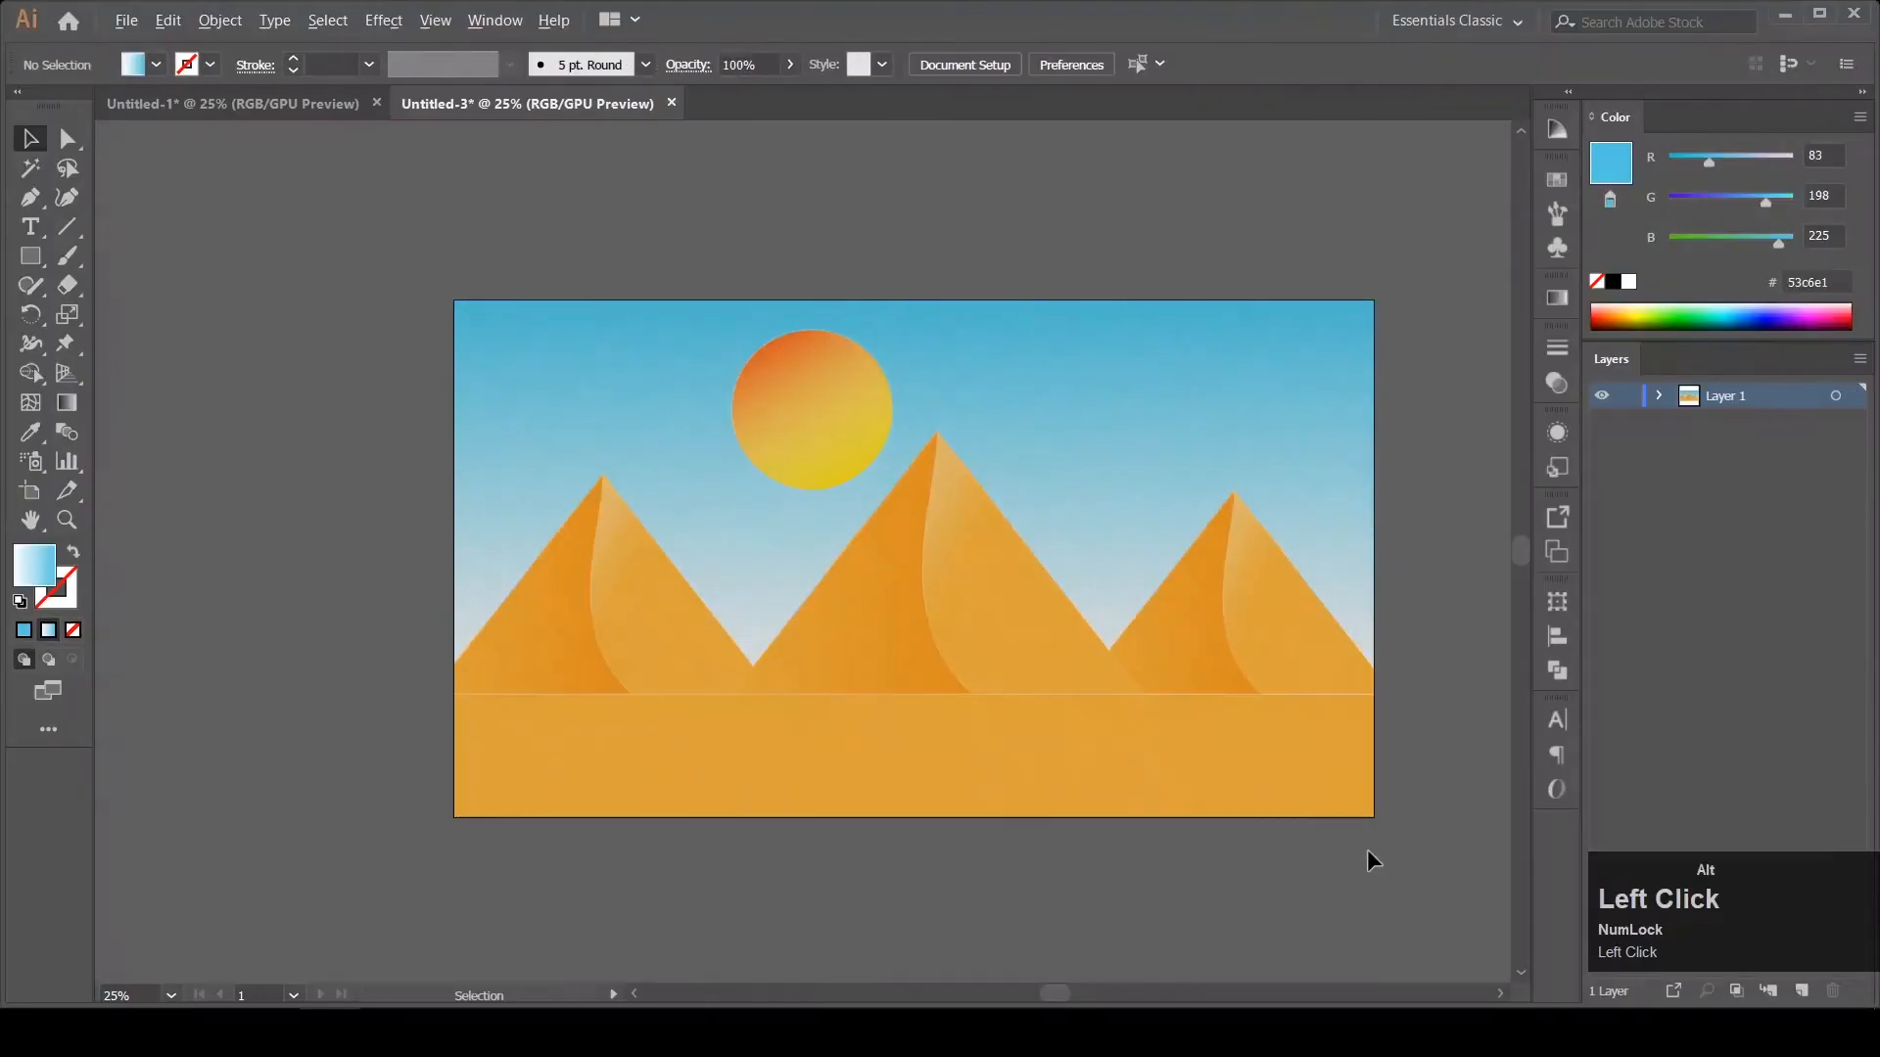
Expand Layer 1 and its clip group in the layer list and enter isolation mode on the clip group.
{"action": "left_click", "coordinate": [580, 642]}
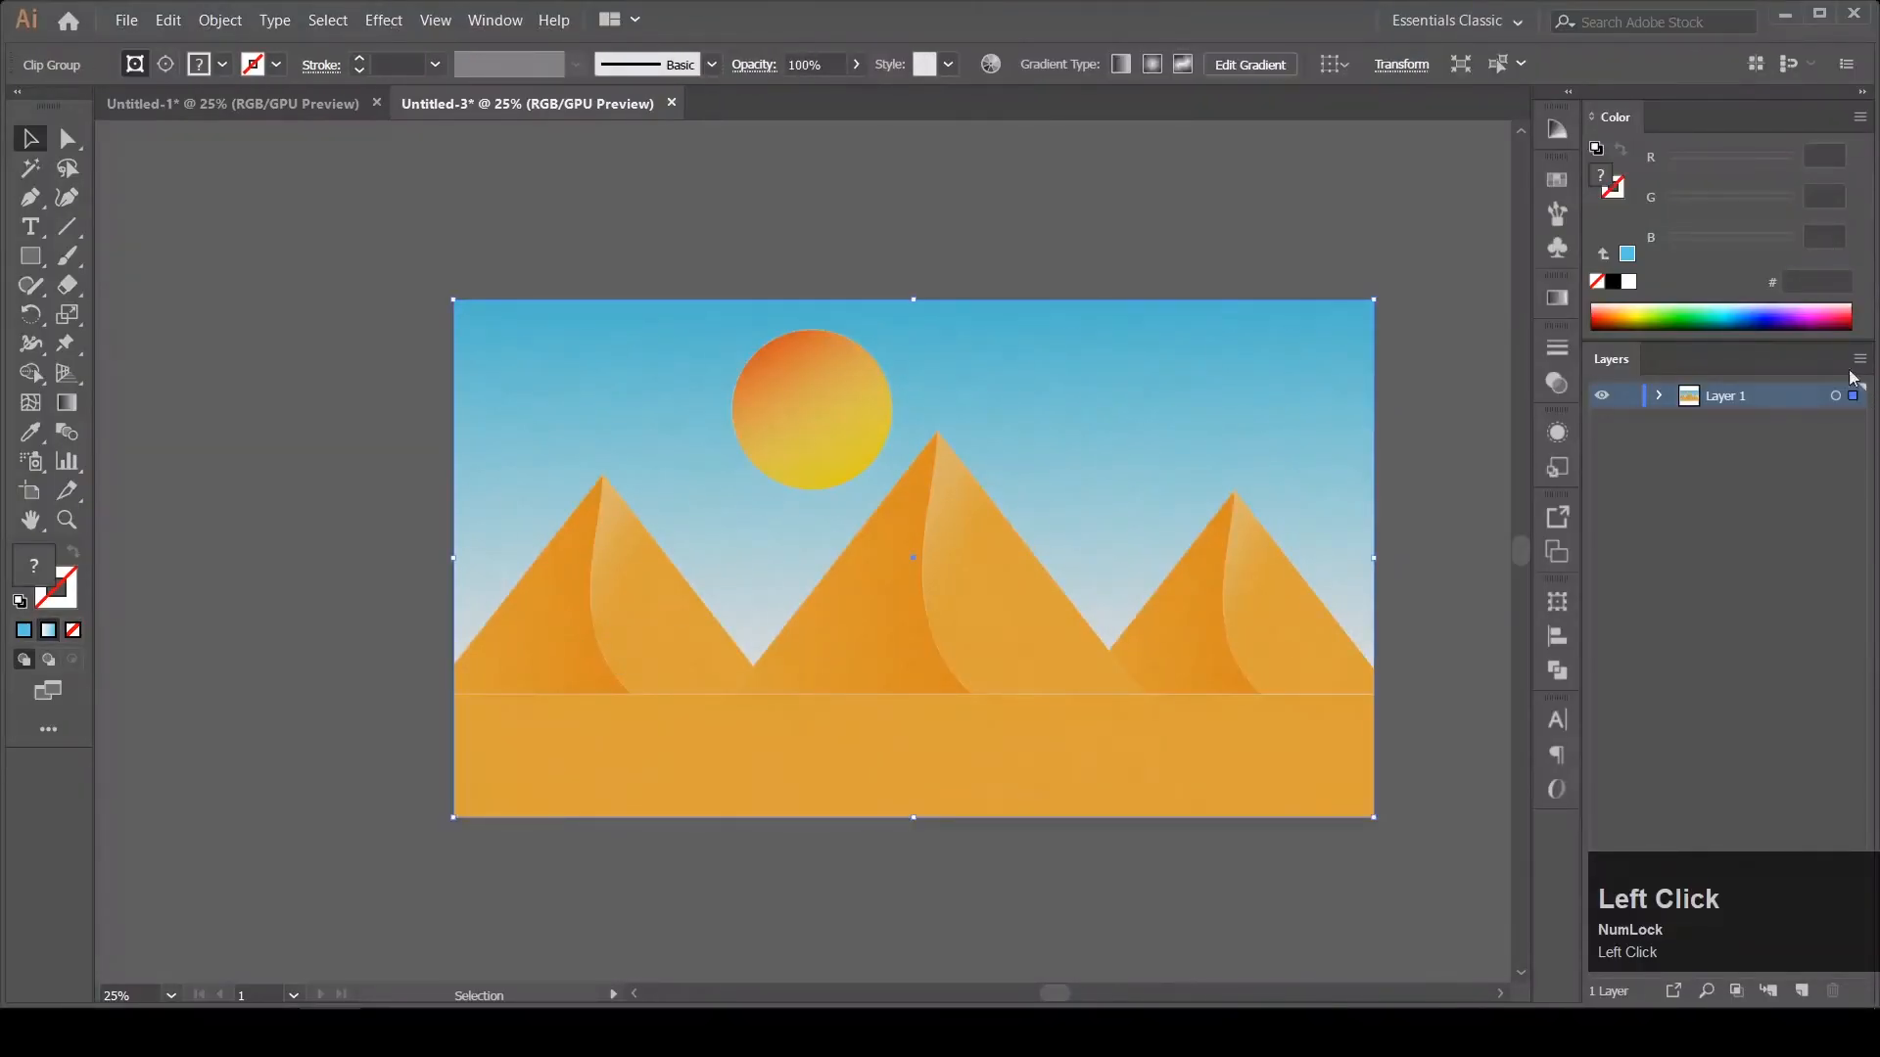
{"action": "left_click", "coordinate": [1659, 396]}
{"action": "left_click", "coordinate": [1686, 423]}
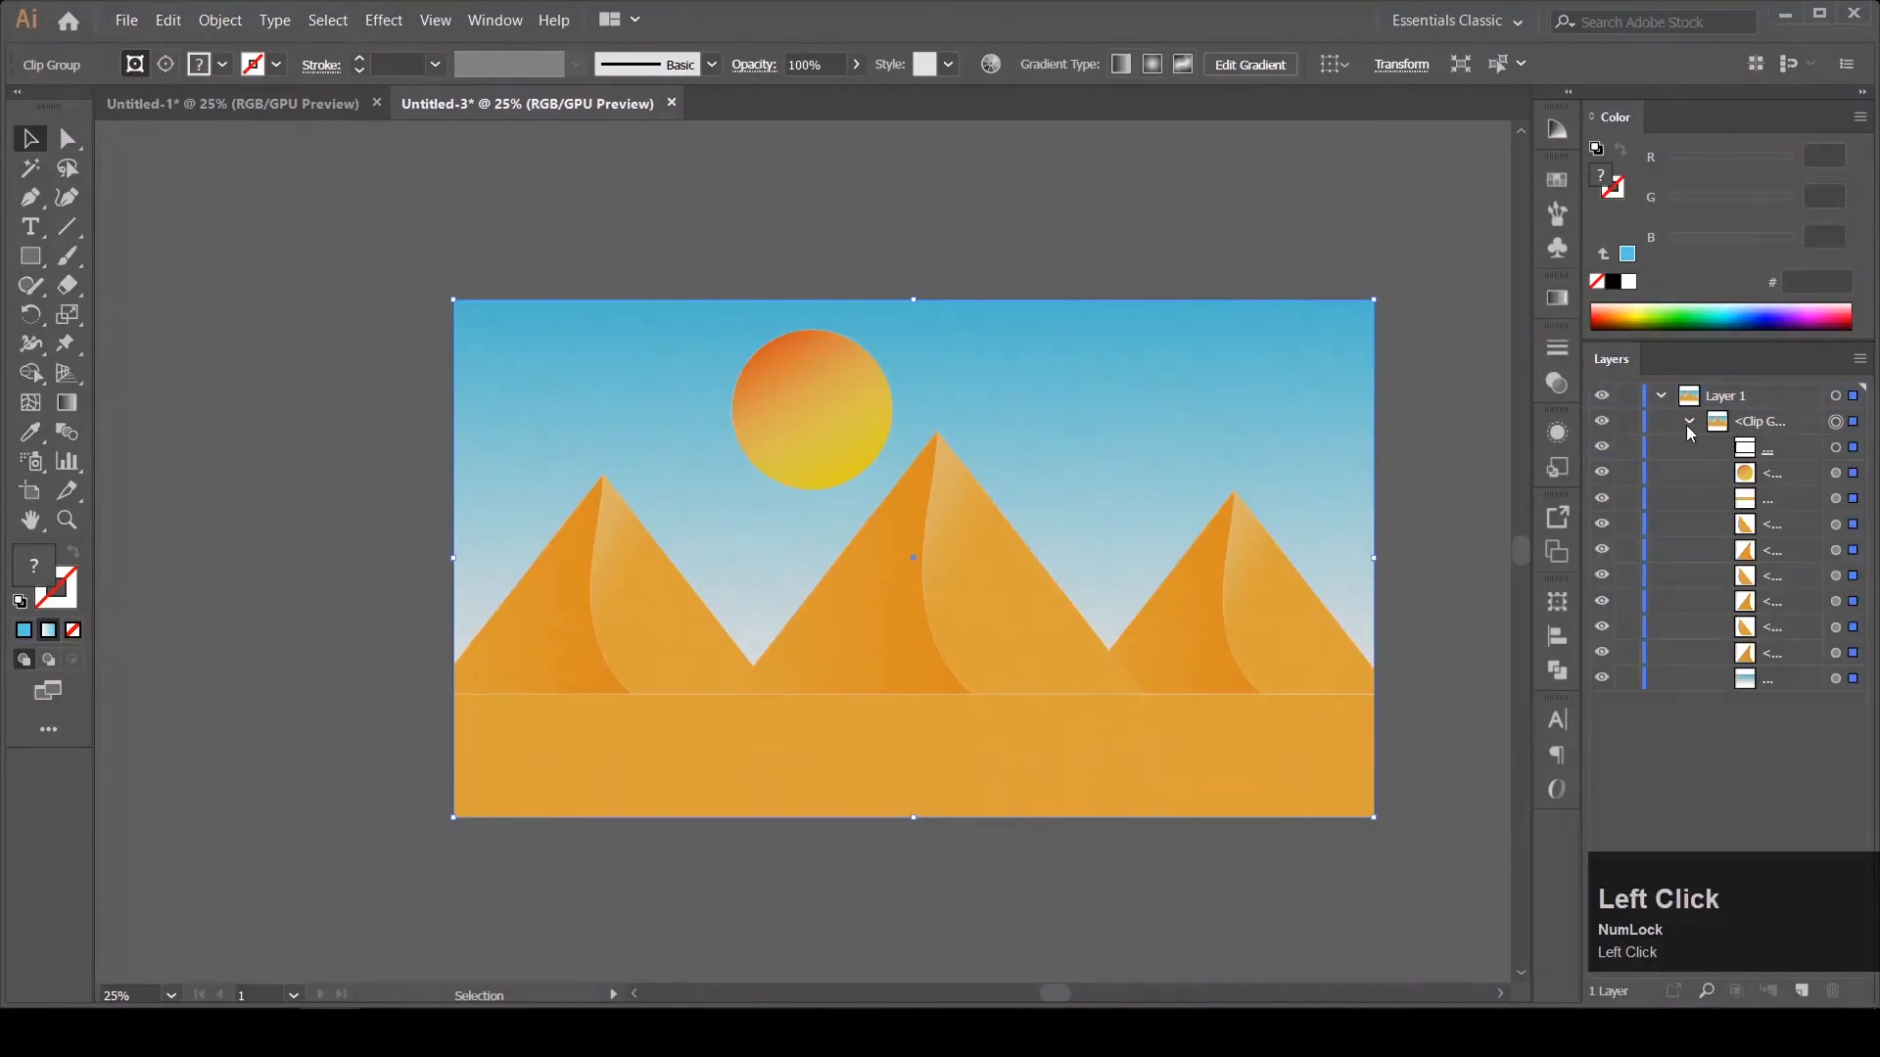
{"action": "double_click", "coordinate": [920, 602]}
Reduce the height of the three pyramids slightly with their bases kept on the ground, and move the sun a little to the left.
{"action": "left_click", "coordinate": [920, 598]}
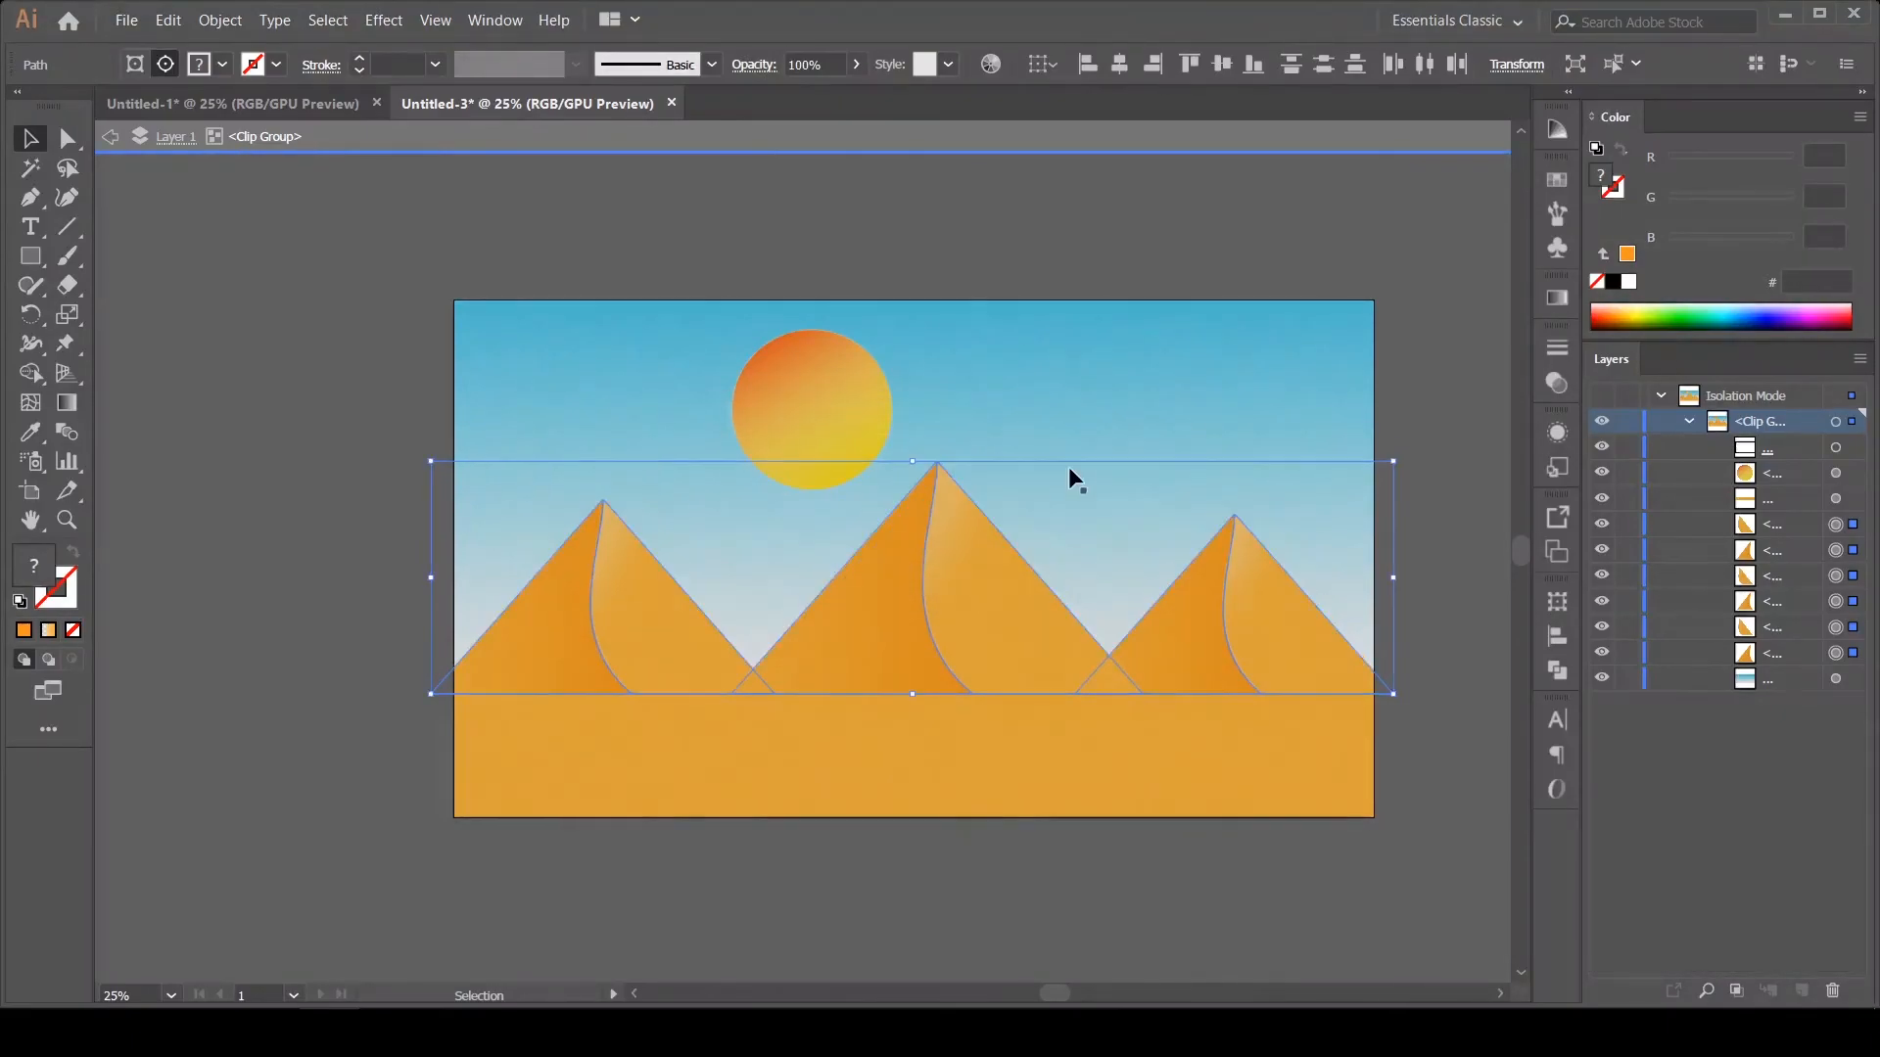
{"action": "left_click", "coordinate": [335, 621]}
{"action": "left_click_drag", "start_coordinate": [812, 424], "coordinate": [749, 423]}
{"action": "double_click", "coordinate": [926, 240]}
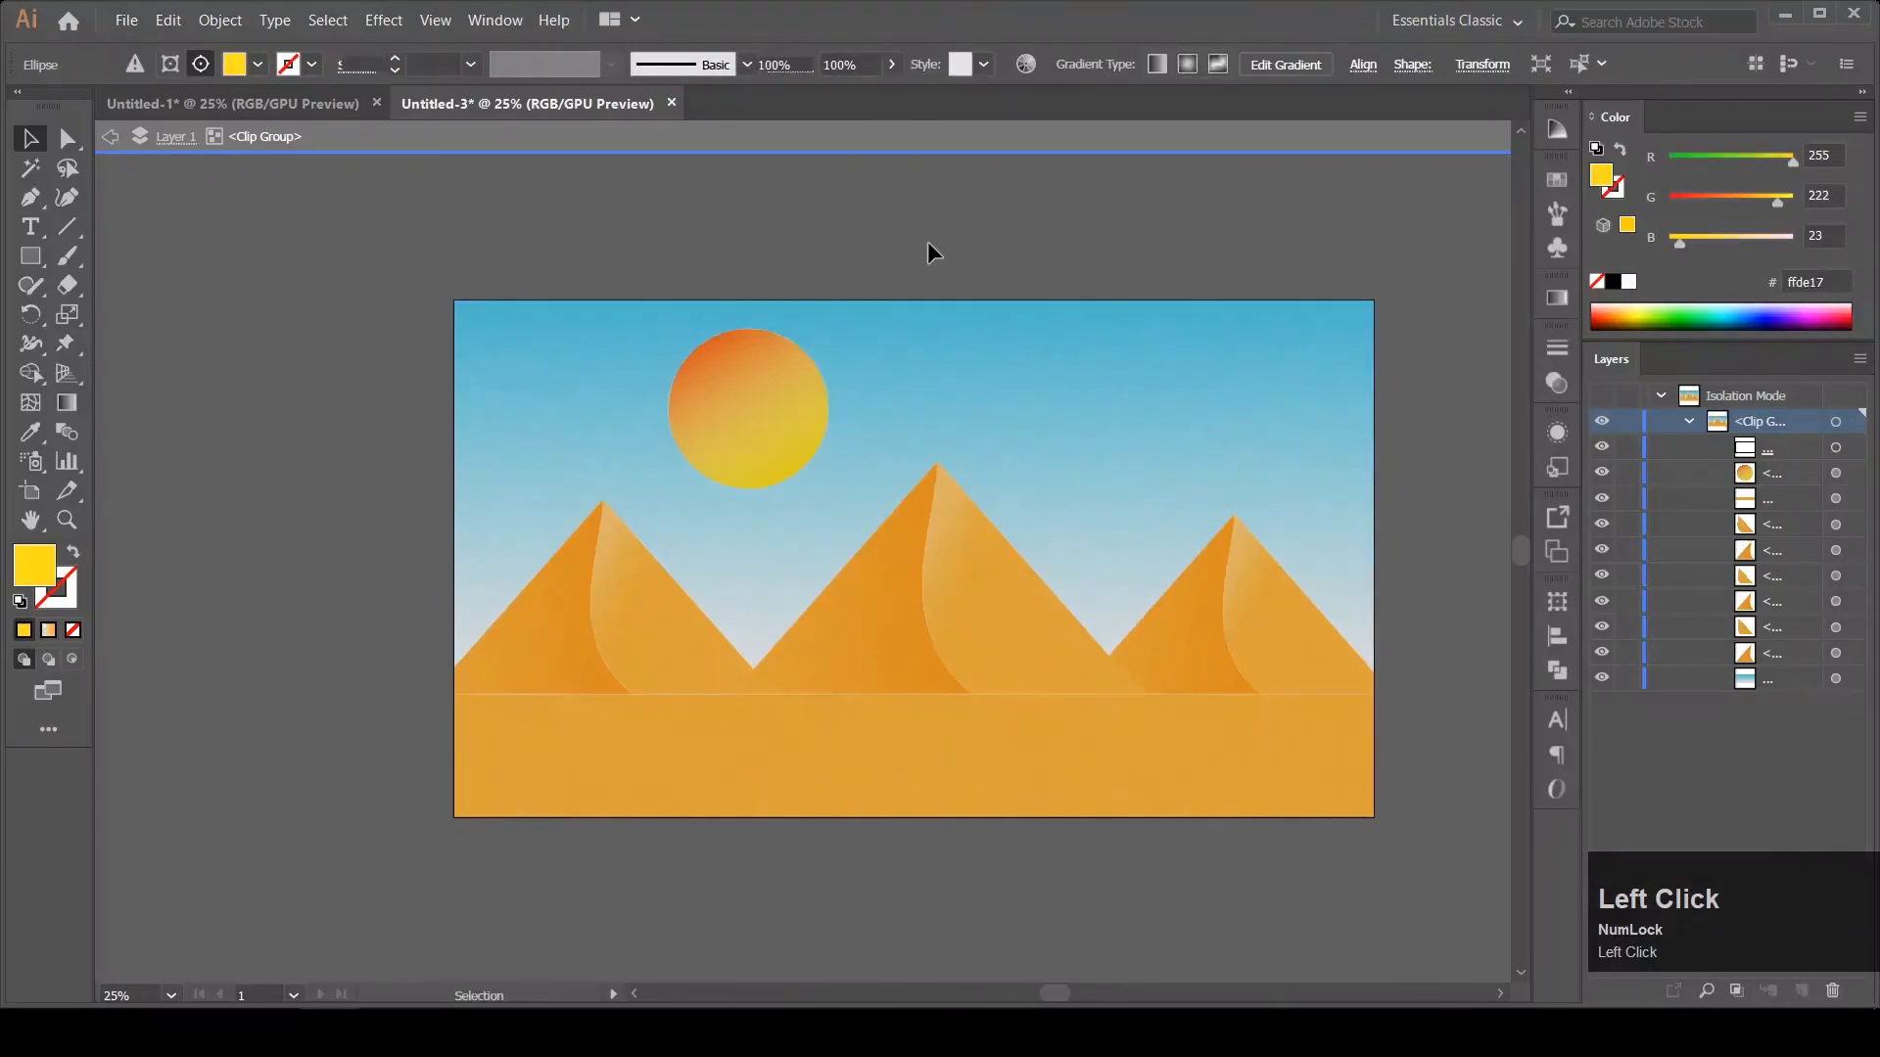